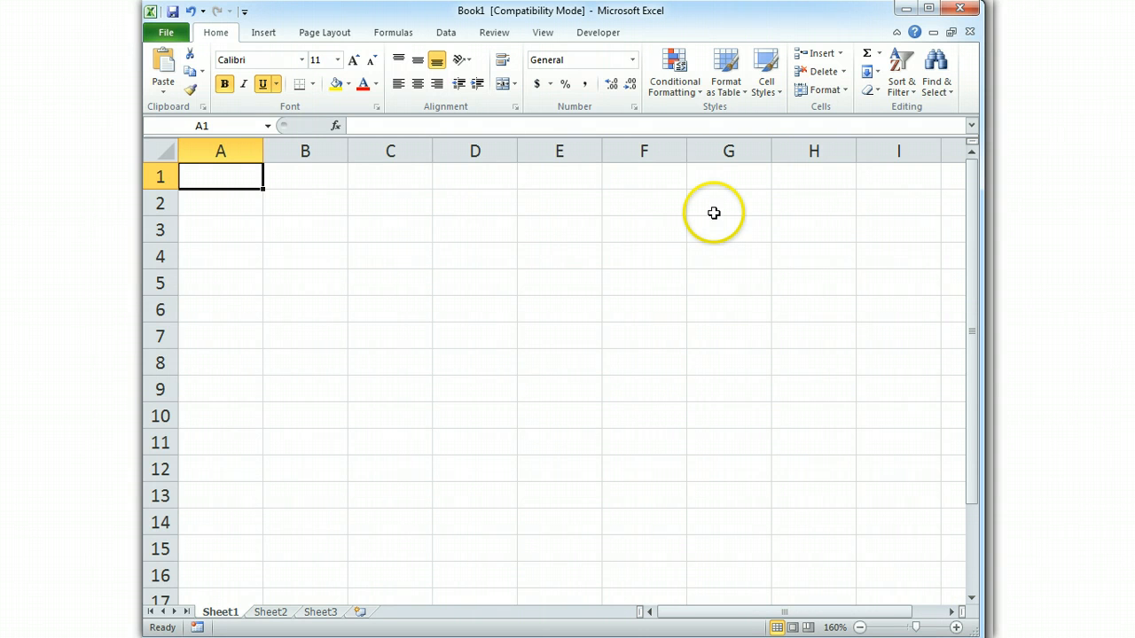
Save the workbook to the Desktop as "Acct 232B Sample Exam One Mortgage Calculator" followed by the author's full name
{"action": "left_click", "coordinate": [169, 36]}
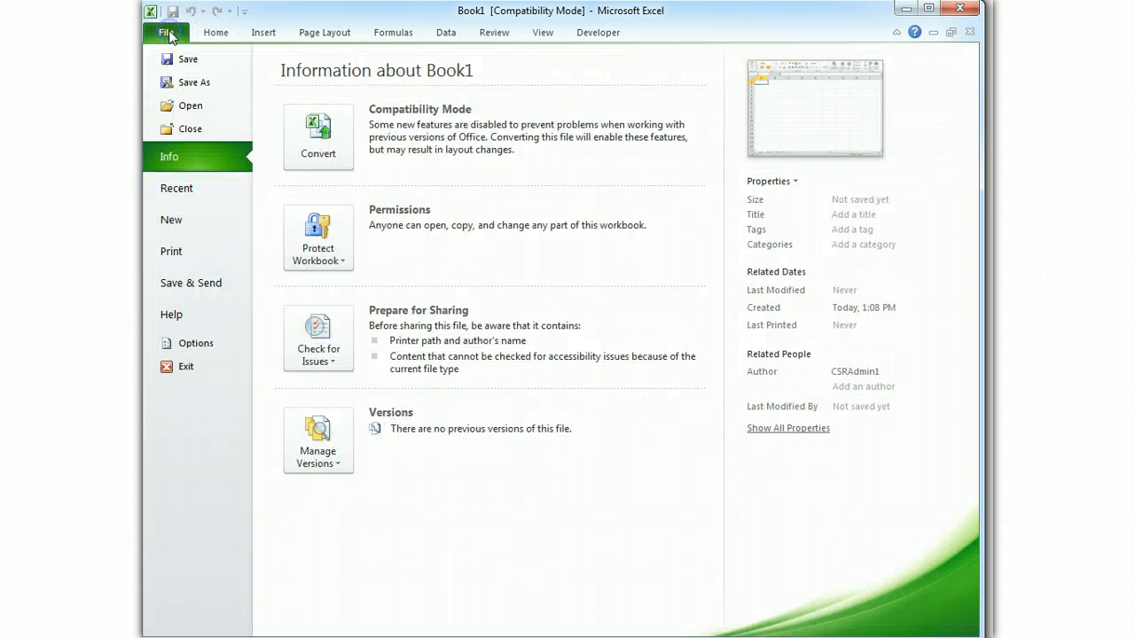
{"action": "left_click", "coordinate": [191, 87]}
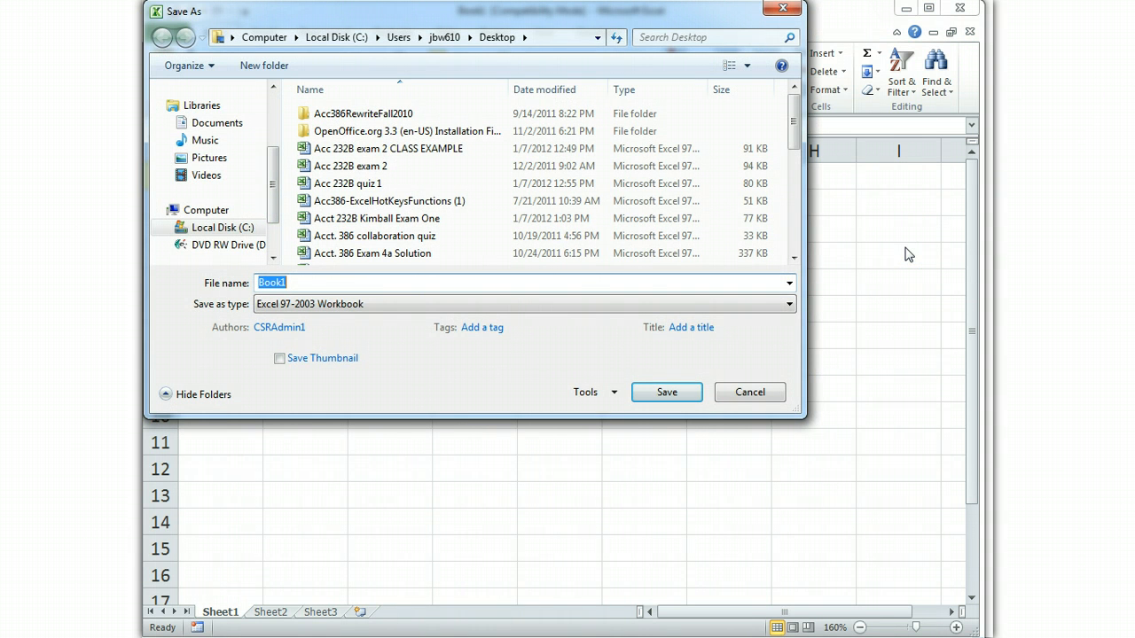
{"action": "type", "text": "Acct 232B Samp"}
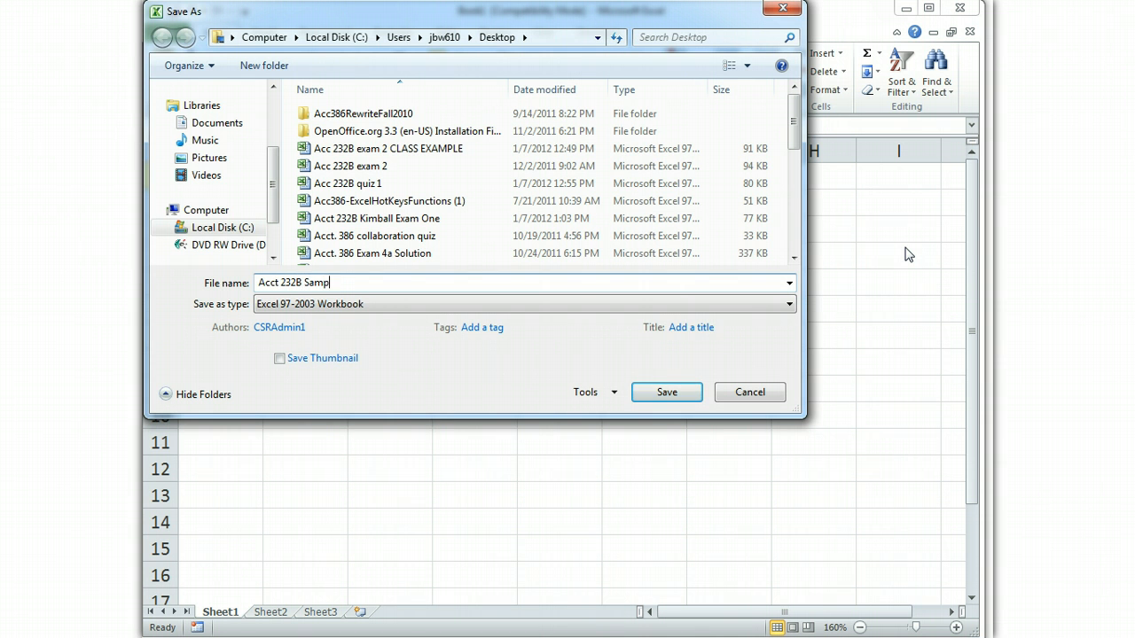
{"action": "type", "text": "le Exam One Mortgage Calculator"}
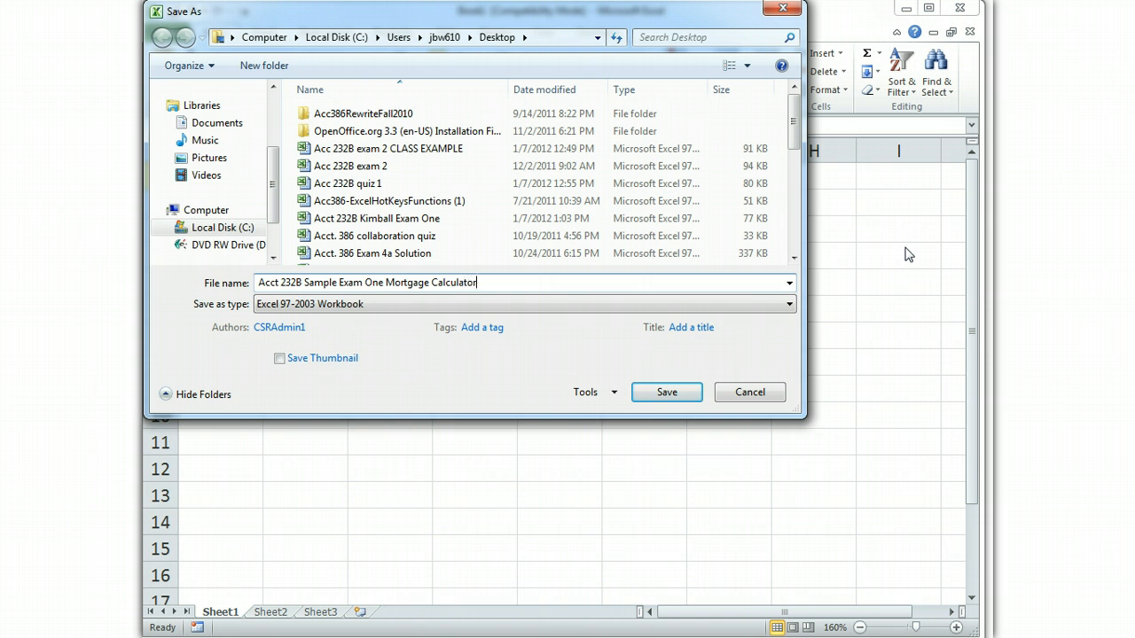
{"action": "type", "text": " Brian Watkins"}
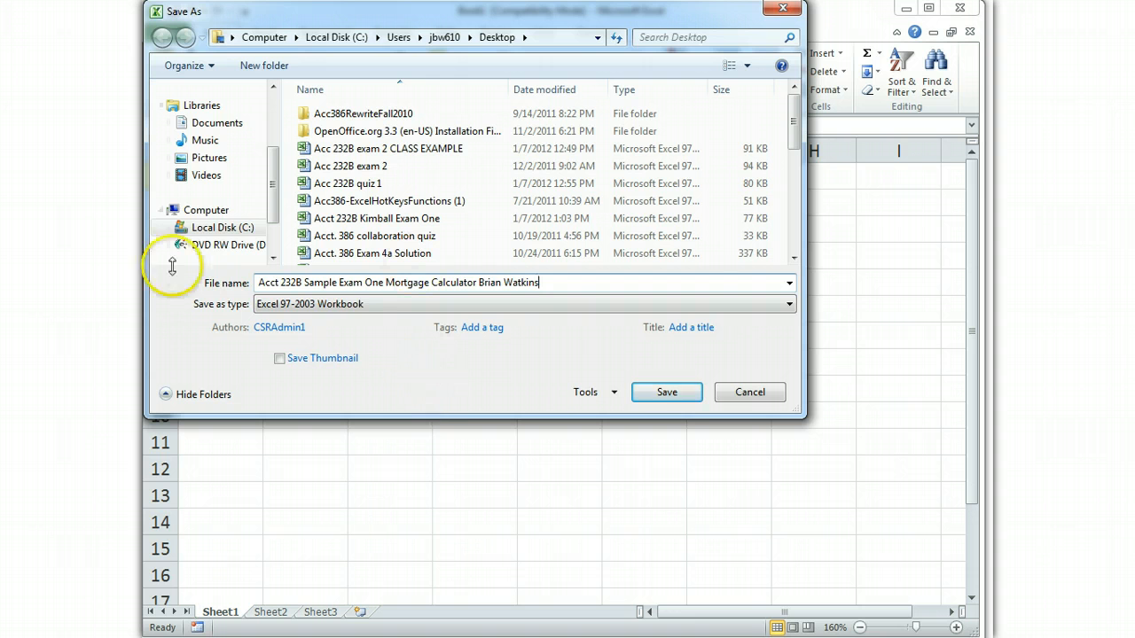
{"action": "left_click", "coordinate": [667, 392]}
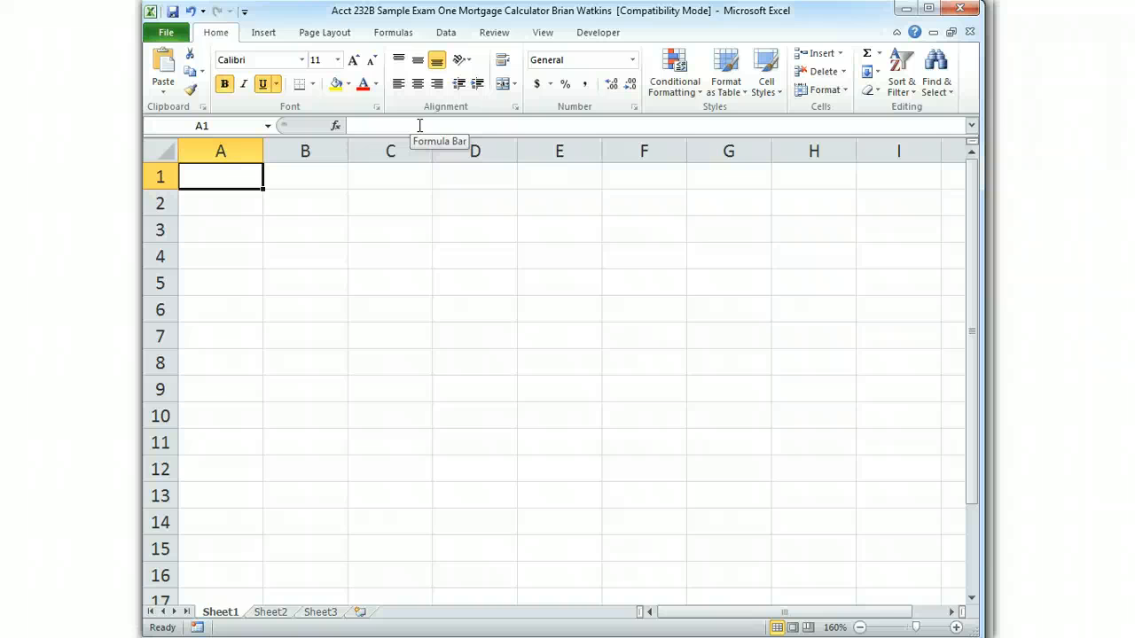
{"action": "key", "text": "Right"}
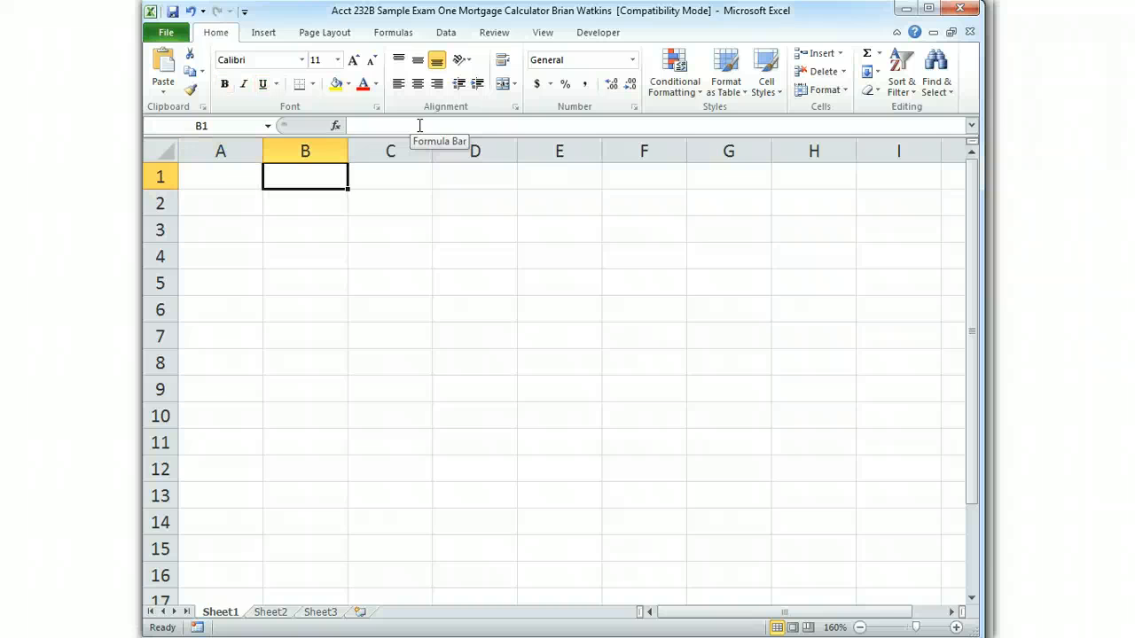
{"action": "key", "text": "Down"}
{"action": "key", "text": "Down"}
{"action": "key", "text": "Down"}
{"action": "key", "text": "Down"}
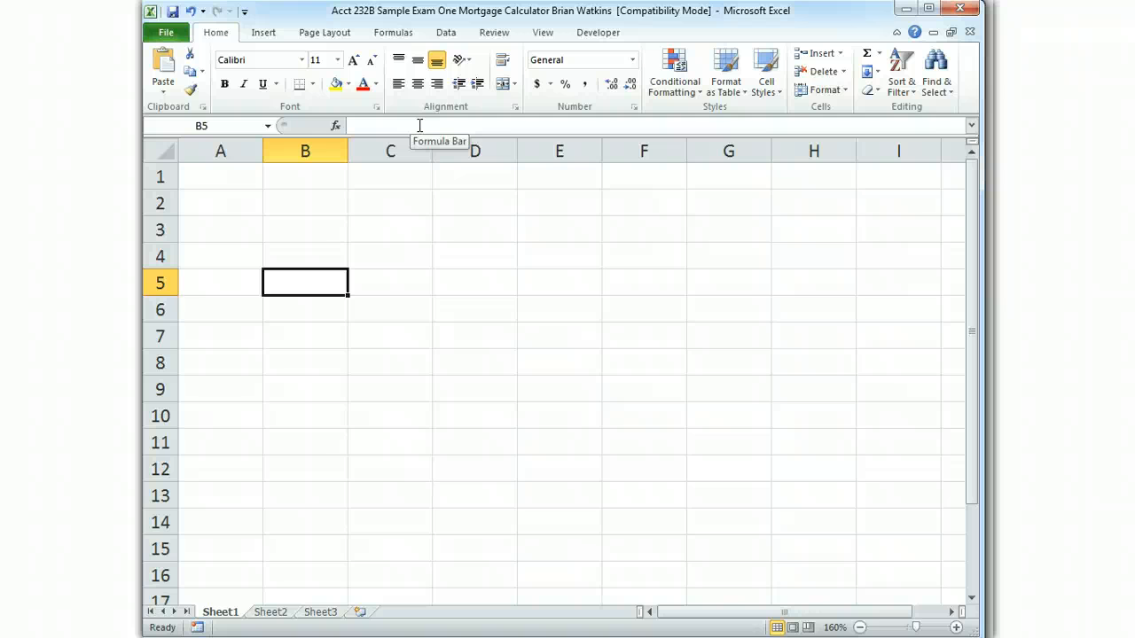
{"action": "left_click", "coordinate": [297, 151]}
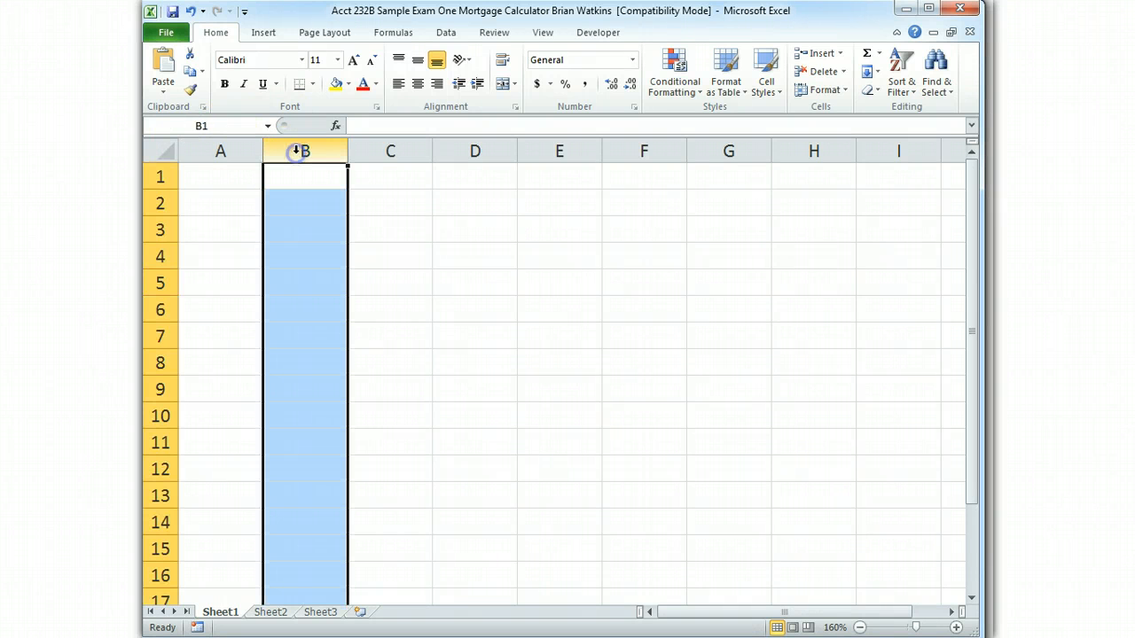
{"action": "left_click", "coordinate": [159, 229]}
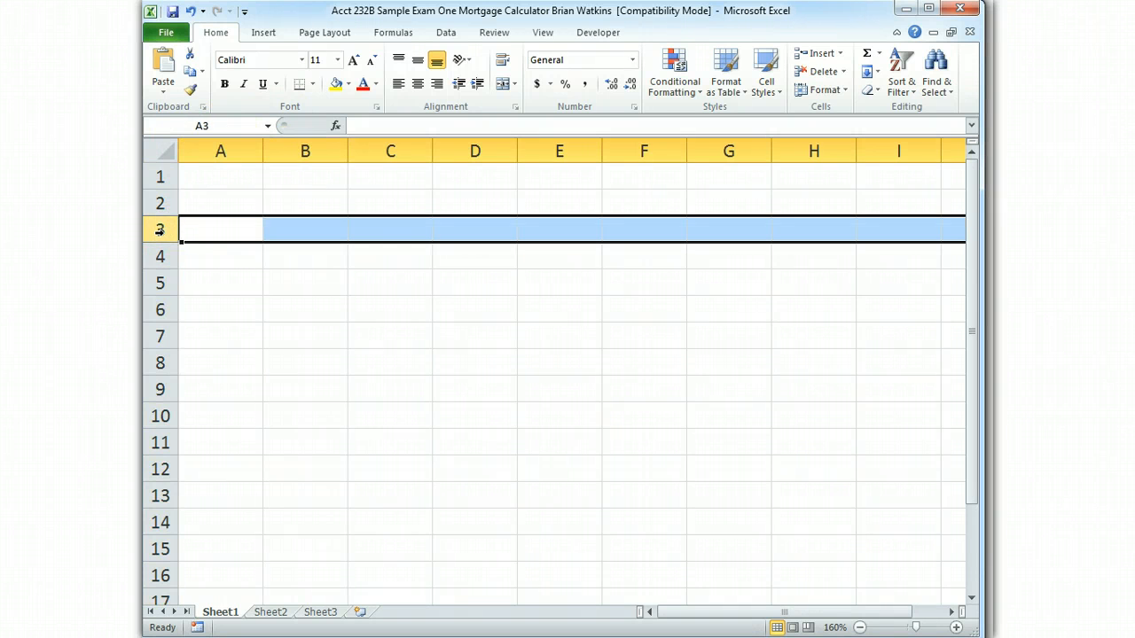
{"action": "left_click", "coordinate": [233, 177]}
{"action": "key", "text": "Down"}
{"action": "key", "text": "Down"}
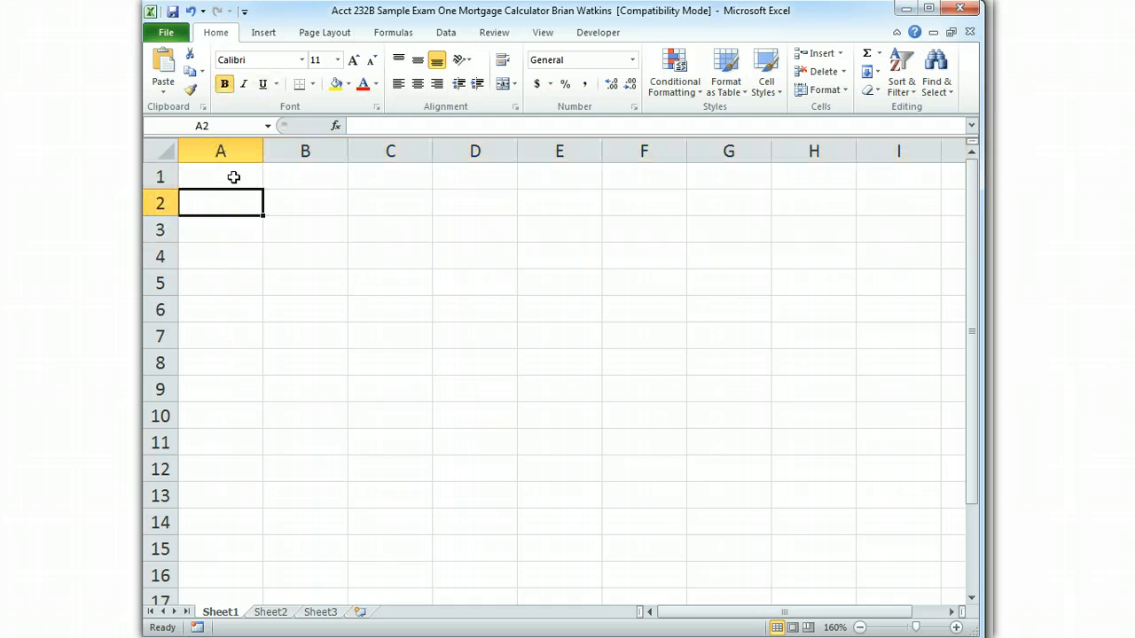
{"action": "key", "text": "Up"}
{"action": "key", "text": "Up"}
{"action": "left_click", "coordinate": [276, 146]}
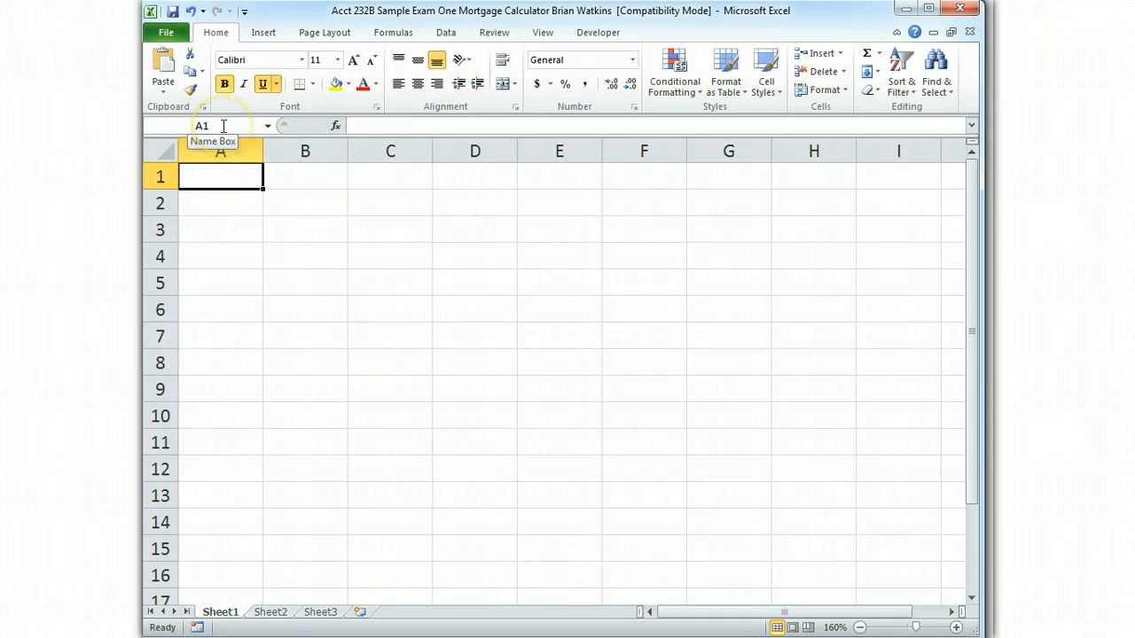
Apply bold and underline formatting to cell A1
{"action": "left_click", "coordinate": [215, 181]}
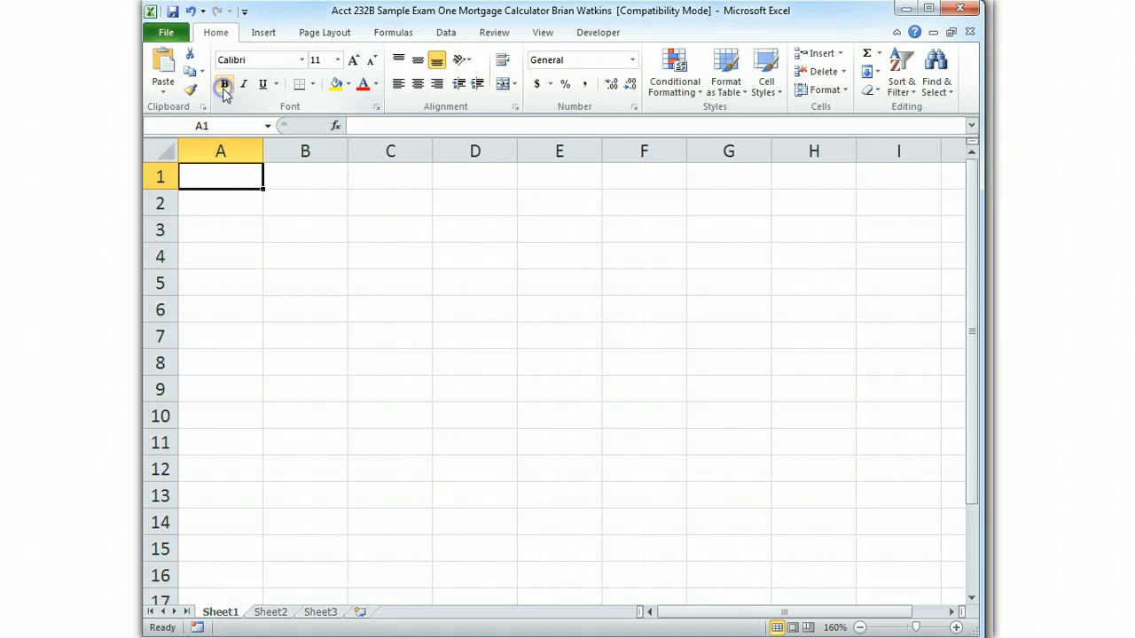
{"action": "key", "text": "ctrl+b"}
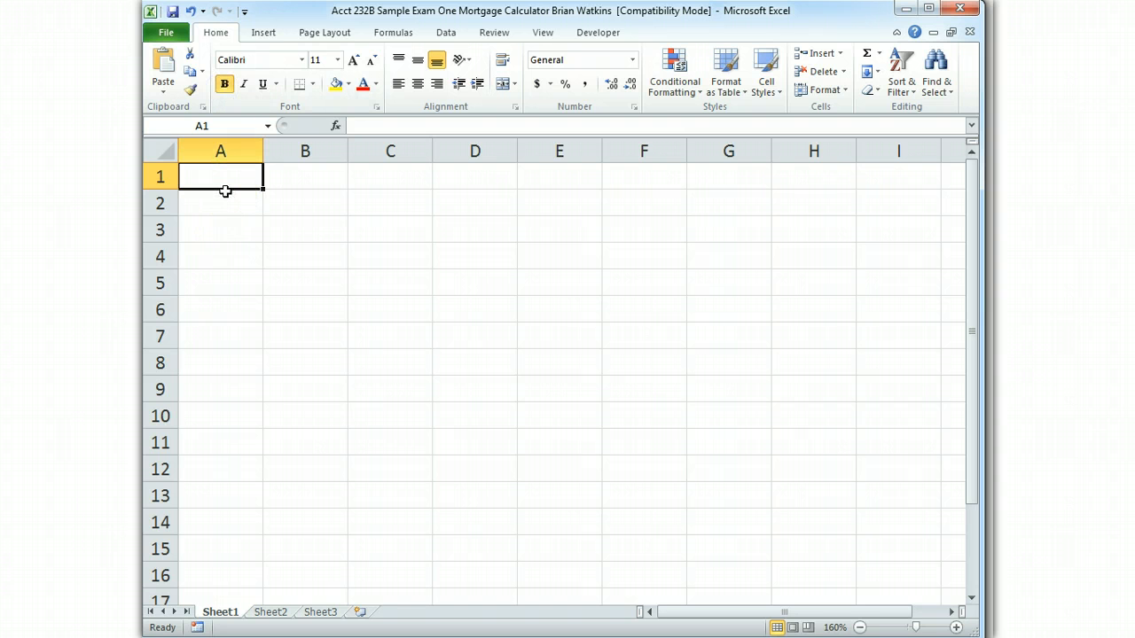
{"action": "key", "text": "ctrl+u"}
Enter the title "Mortgage Calculator and Amortization Schedule" in cell A1
{"action": "type", "text": "Mor"}
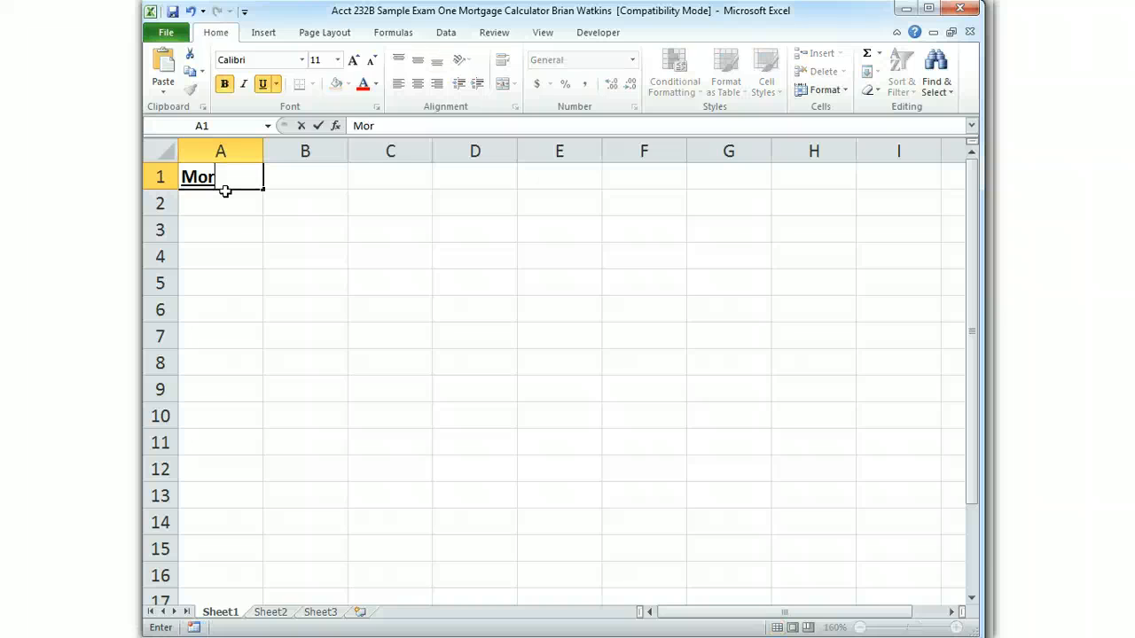
{"action": "type", "text": "tgage Calcul"}
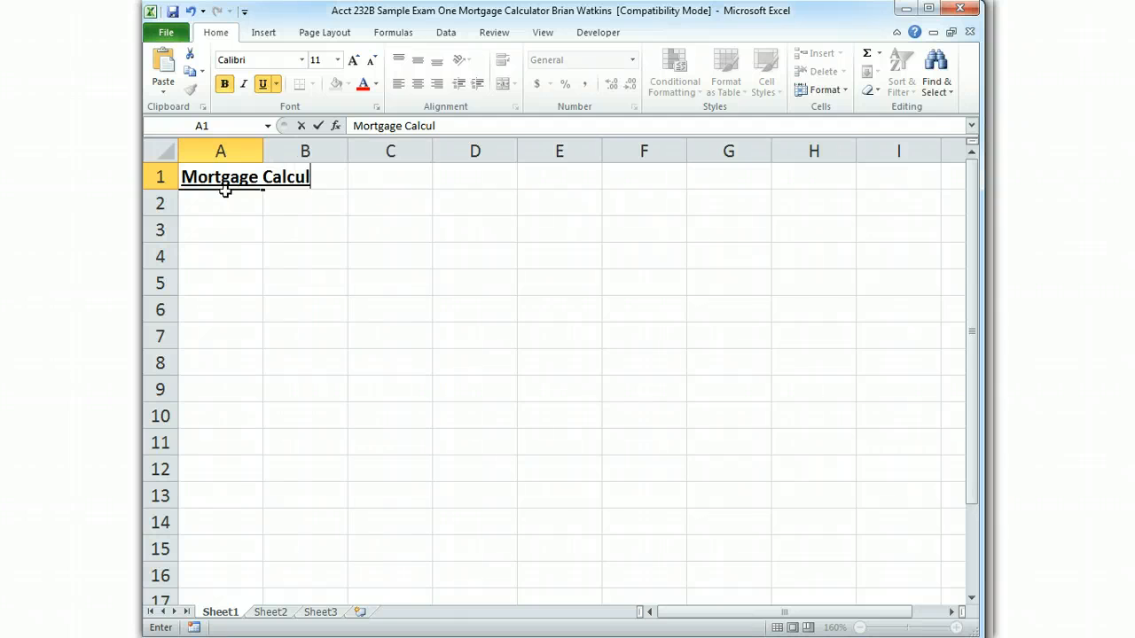
{"action": "type", "text": "ator and Amortizator and Amorit"}
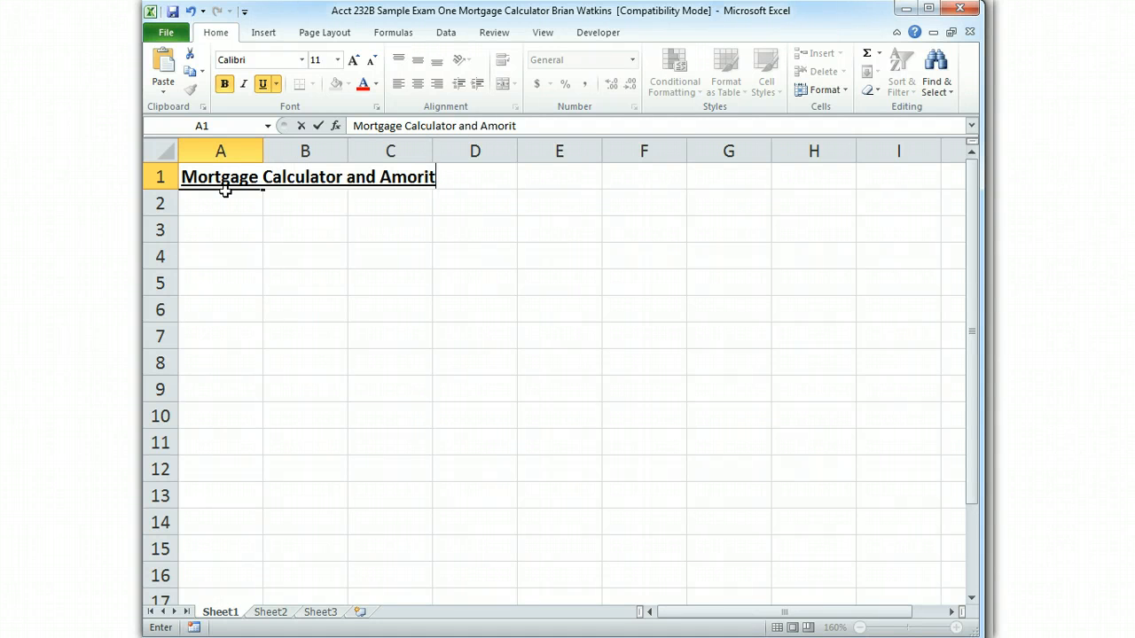
{"action": "key", "text": "BackSpace"}
{"action": "key", "text": "BackSpace"}
{"action": "type", "text": "tization "}
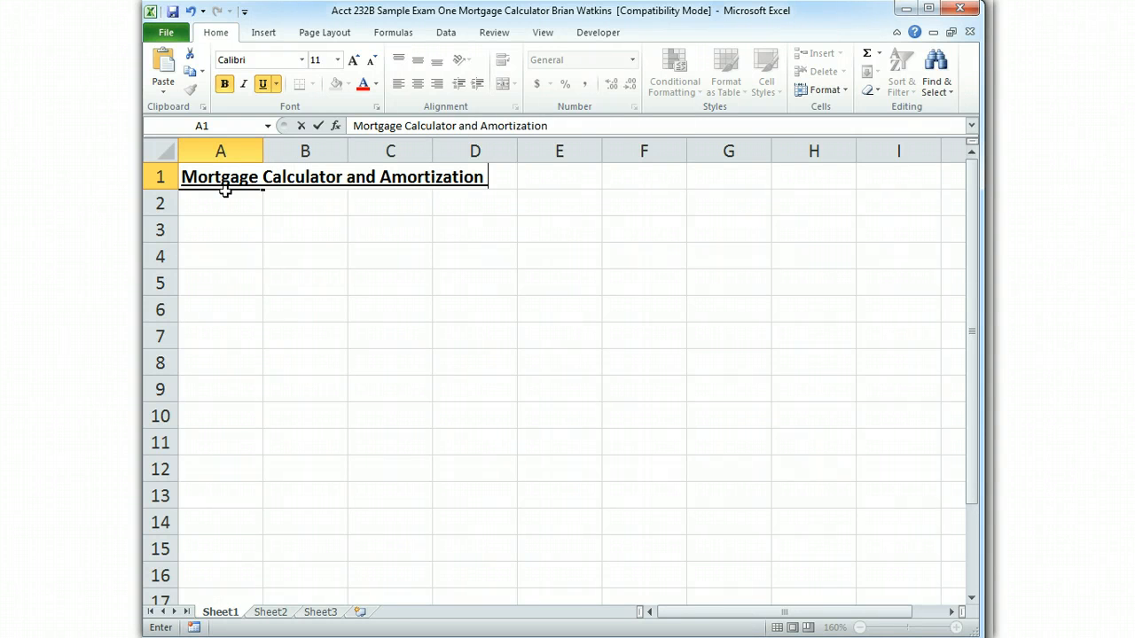
{"action": "type", "text": "Schedule"}
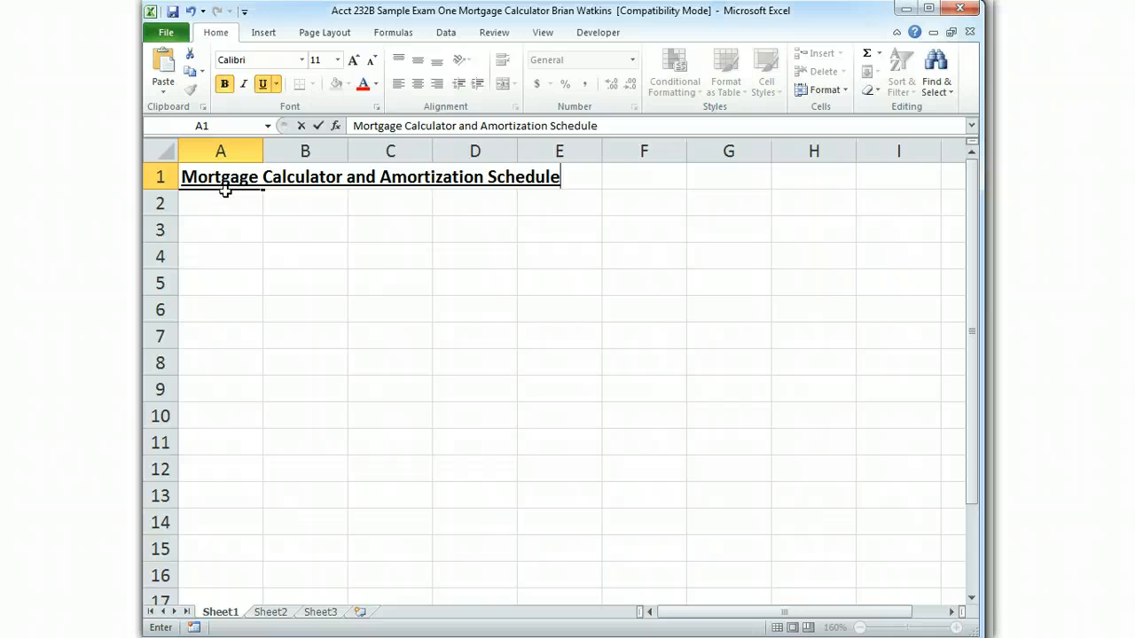
{"action": "key", "text": "Return"}
{"action": "left_click", "coordinate": [225, 188]}
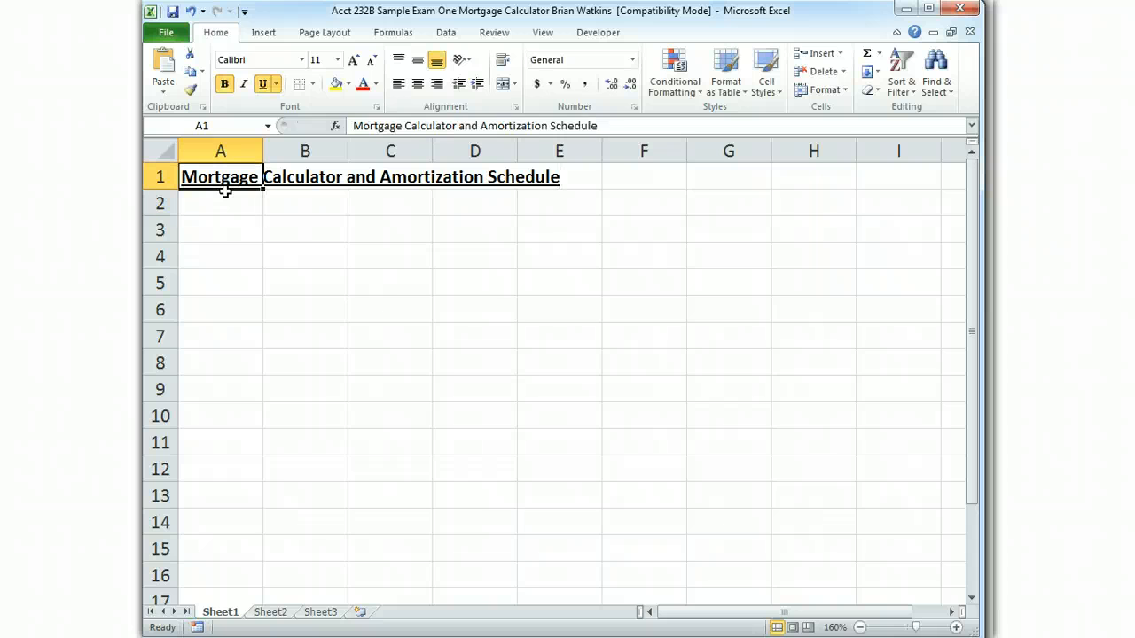
Turn off bold for cell A2 and enter "Prepared by" followed by the preparer's full name
{"action": "key", "text": "Down"}
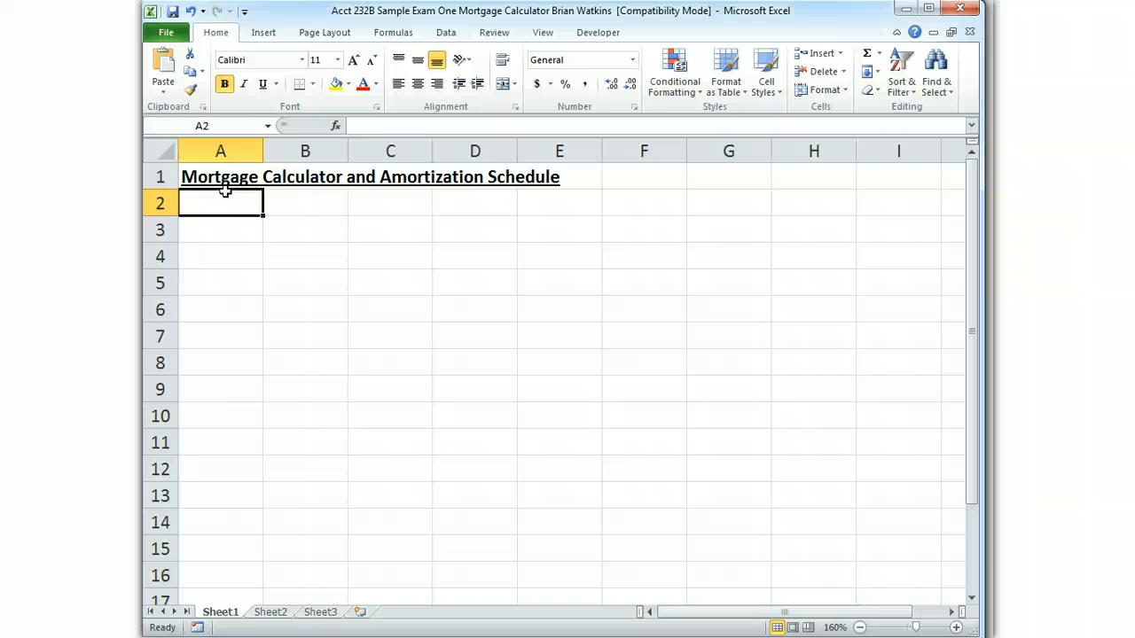
{"action": "type", "text": "P"}
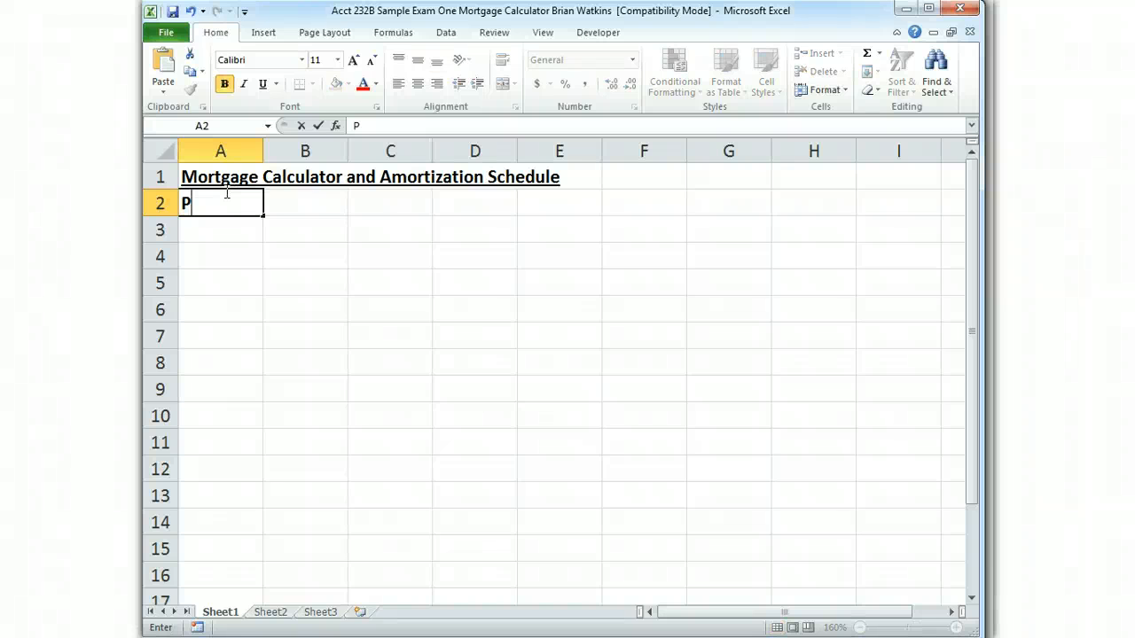
{"action": "key", "text": "BackSpace"}
{"action": "left_click", "coordinate": [202, 193]}
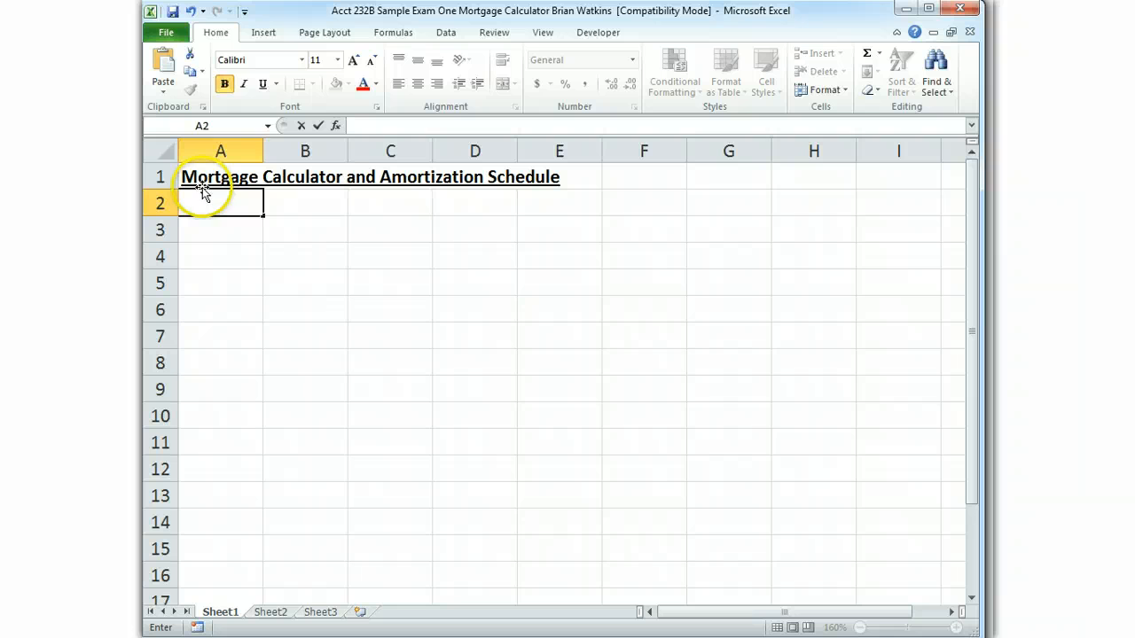
{"action": "left_click", "coordinate": [224, 83]}
{"action": "type", "text": "Pr"}
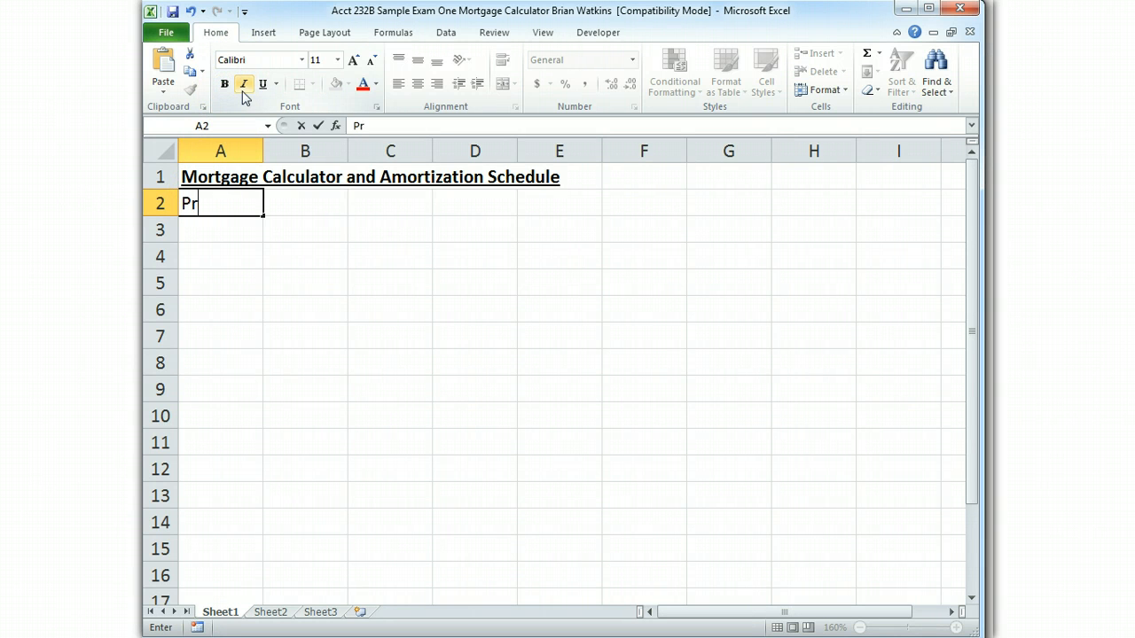
{"action": "type", "text": "epared by J"}
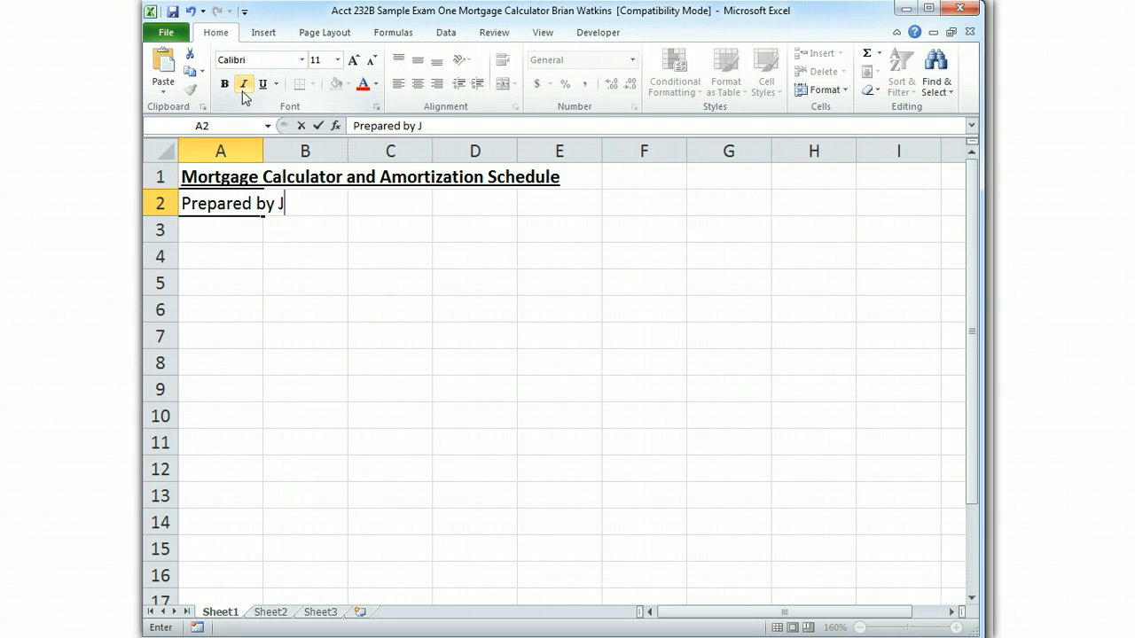
{"action": "type", "text": ". Brian Watkins"}
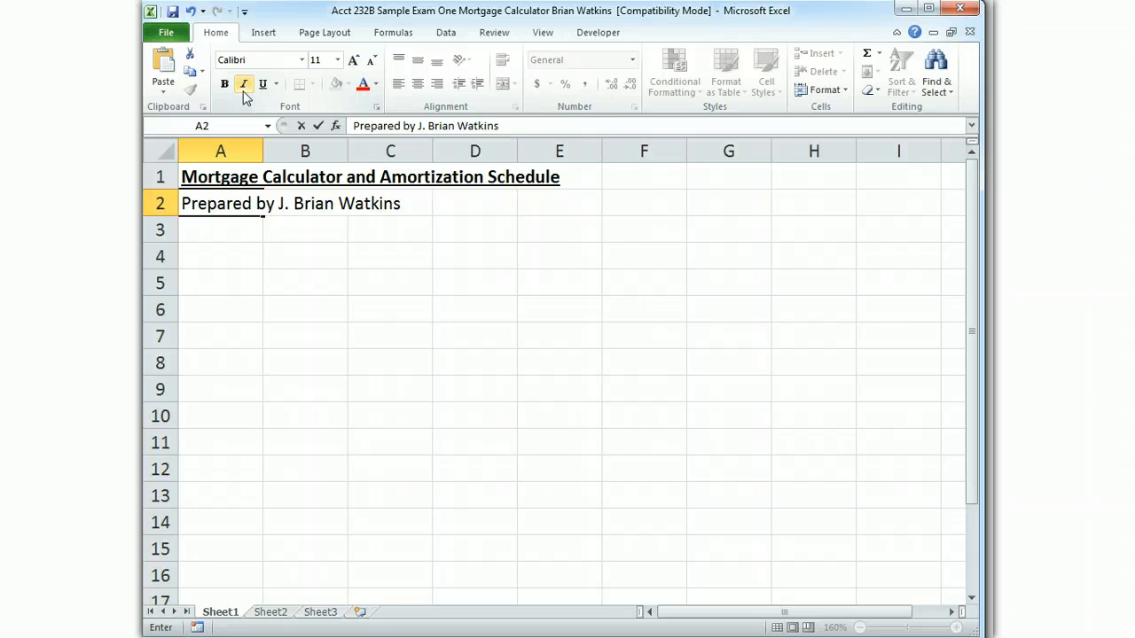
{"action": "key", "text": "Return"}
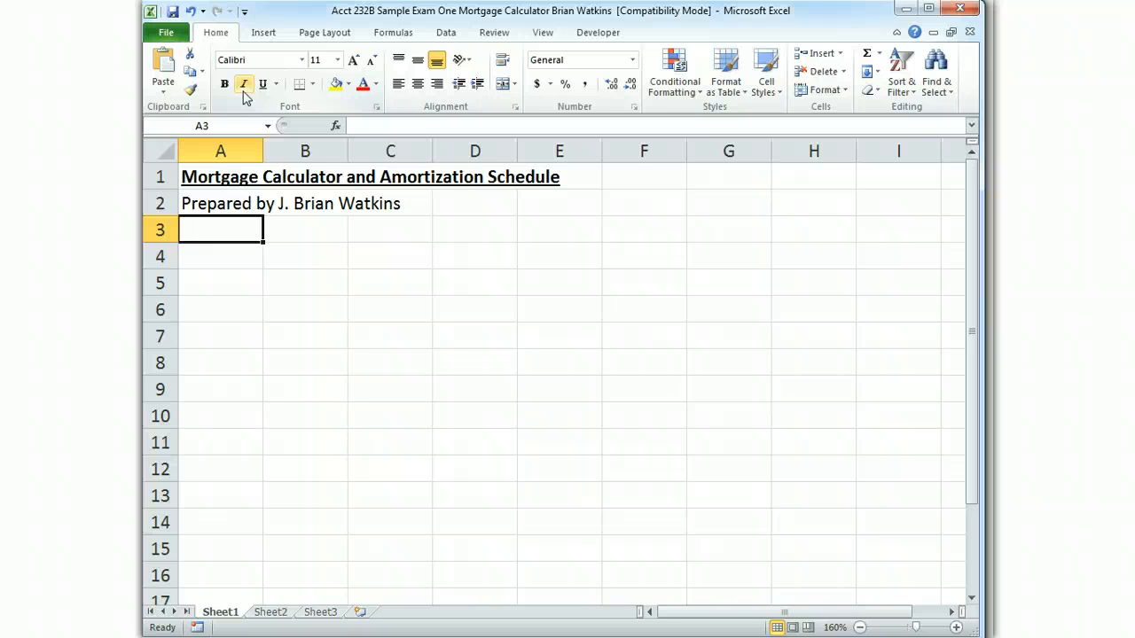
Enter the preparation date line "Prepared on January 7, 2012" in cell A3
{"action": "type", "text": "Prepared on"}
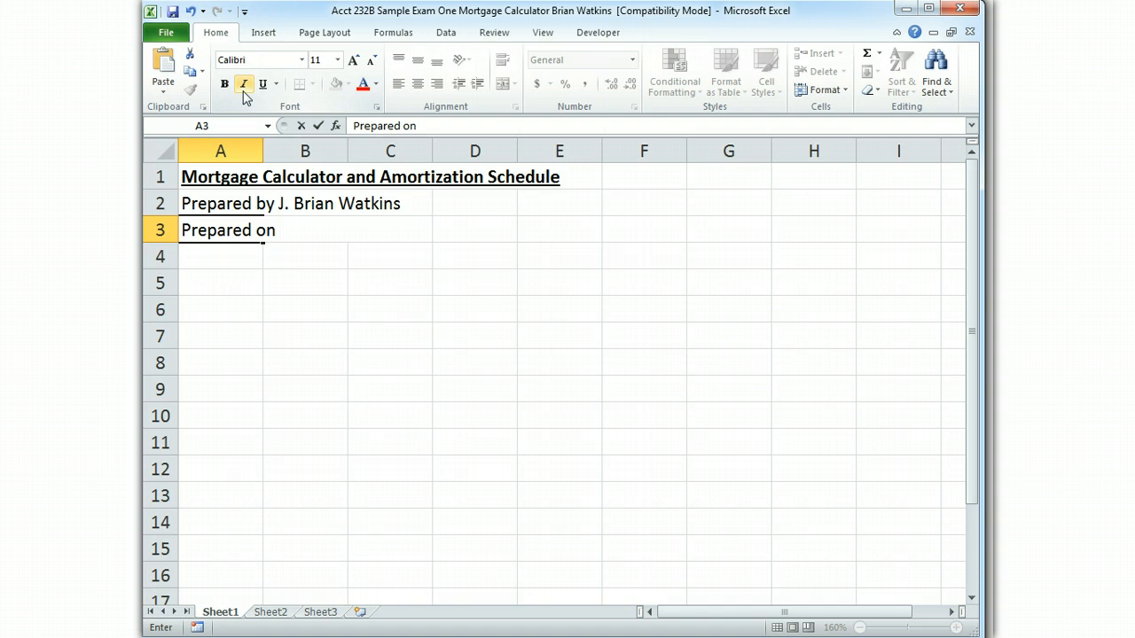
{"action": "type", "text": "January"}
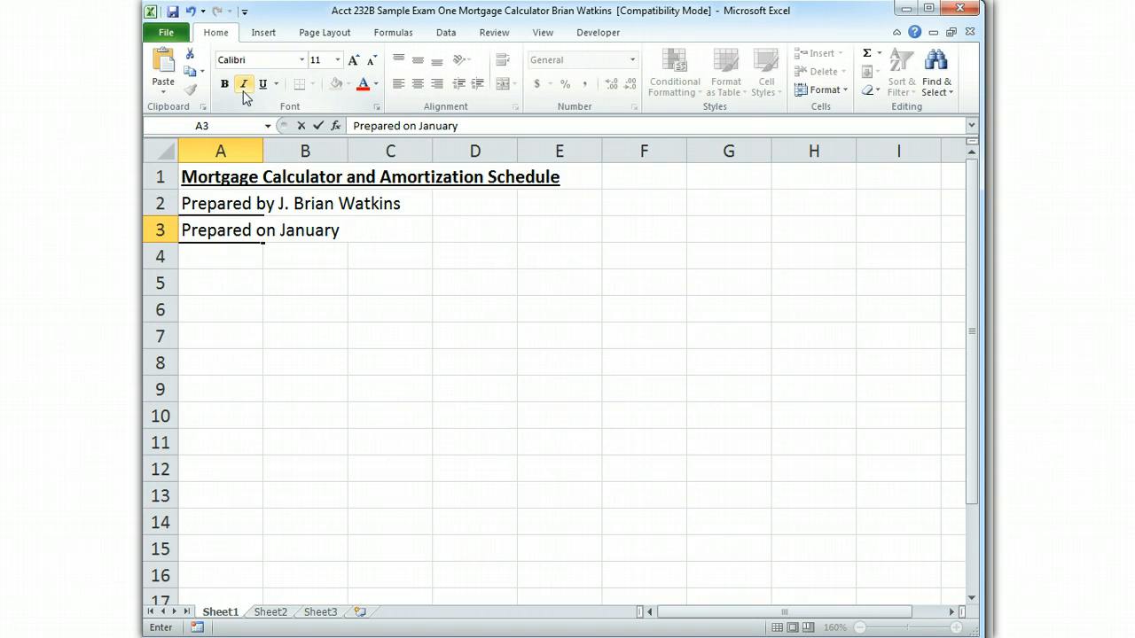
{"action": "type", "text": " 7, 2012"}
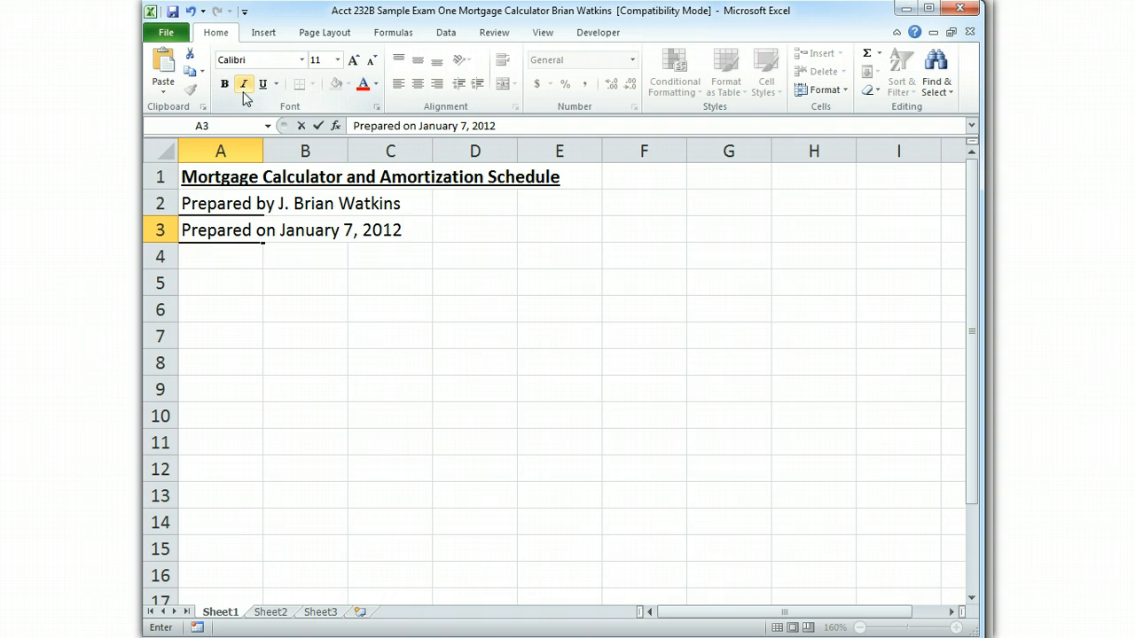
{"action": "key", "text": "Return"}
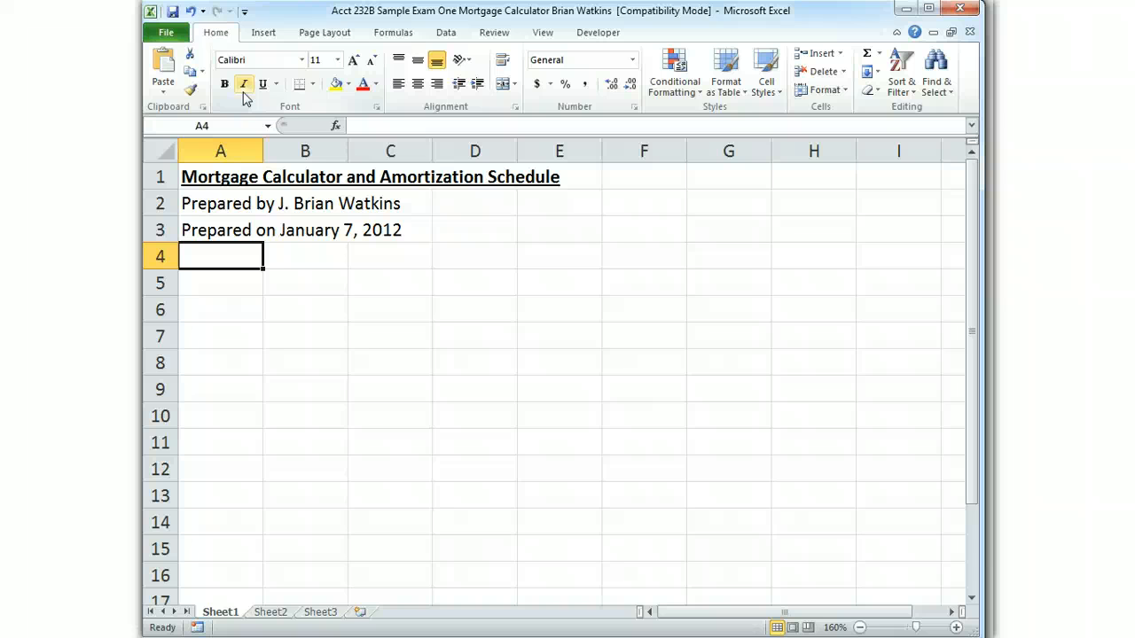
Begin the purpose statement in cell A4 with "Purpose: This purpose of this worksheet is to prepare an amortization table showing the fixed payment"
{"action": "type", "text": "Purpose:"}
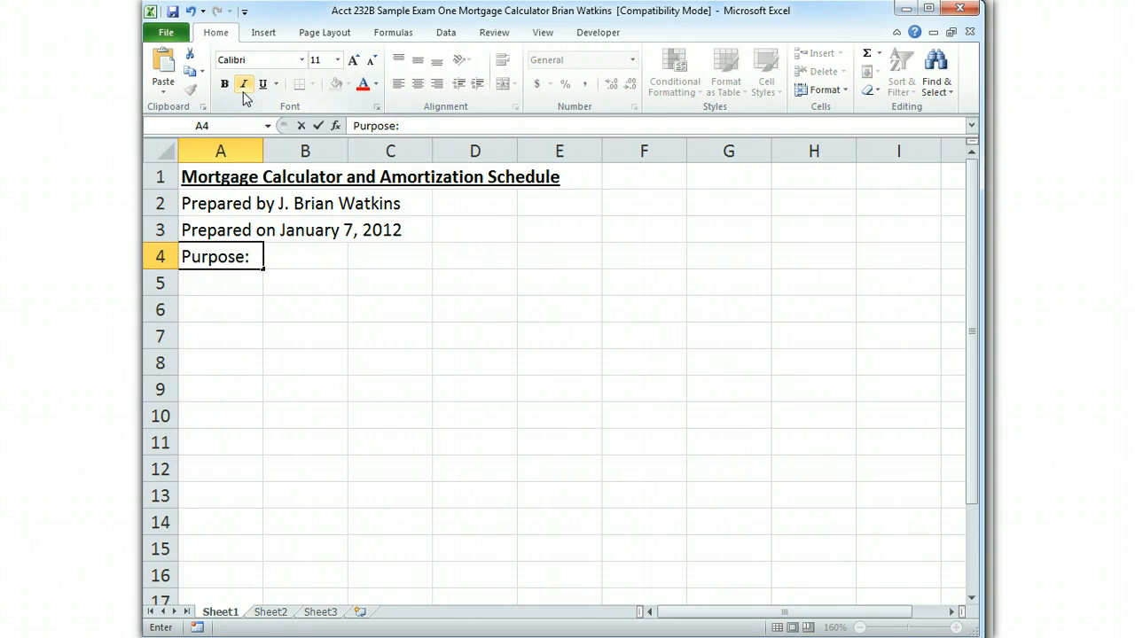
{"action": "type", "text": "  This purpose of "}
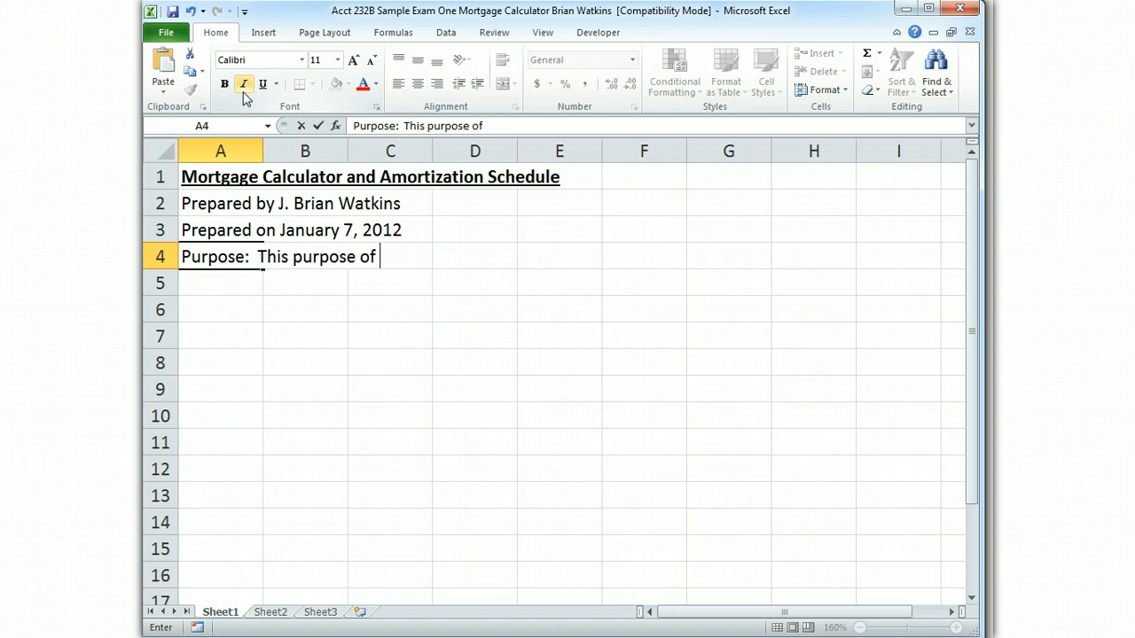
{"action": "type", "text": "this worksheet"}
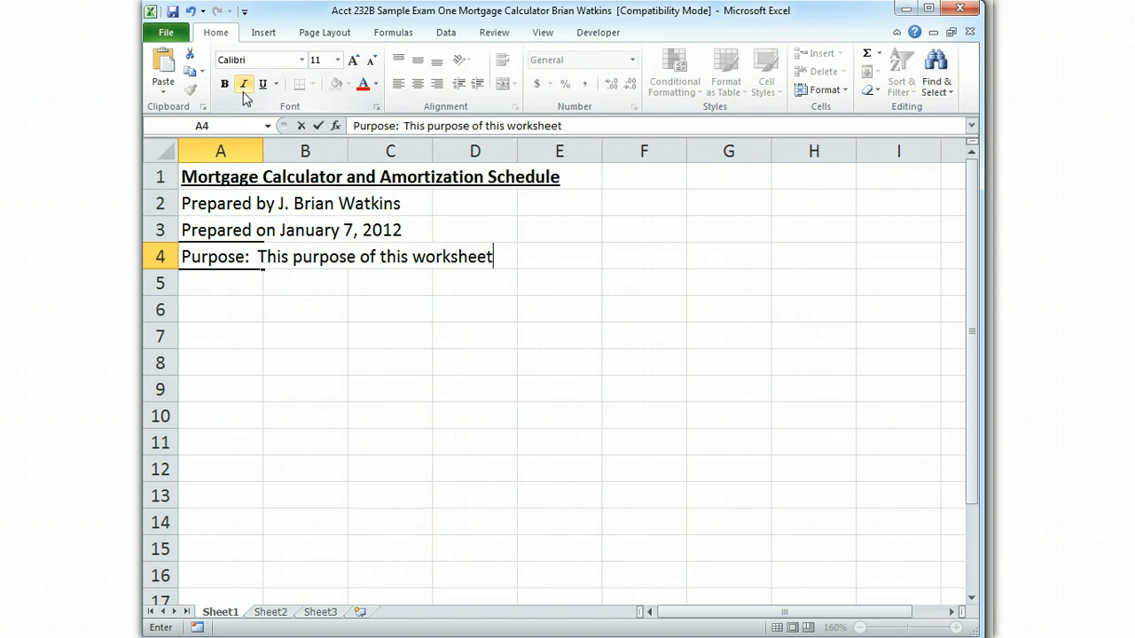
{"action": "type", "text": " is to prepare"}
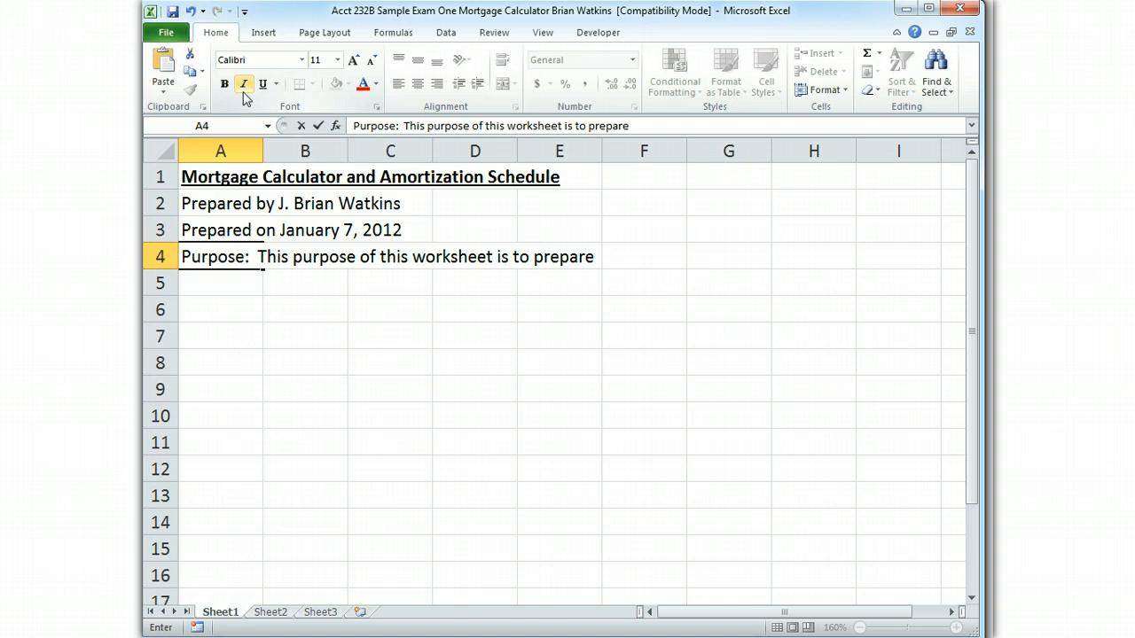
{"action": "type", "text": " an amortiz"}
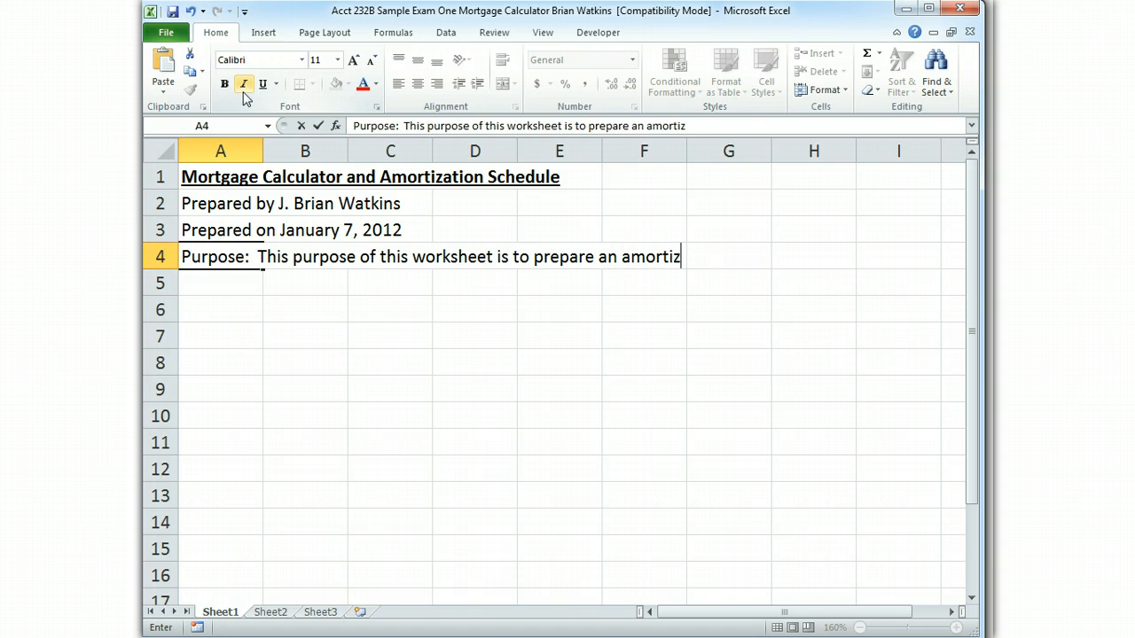
{"action": "type", "text": "ation table showin"}
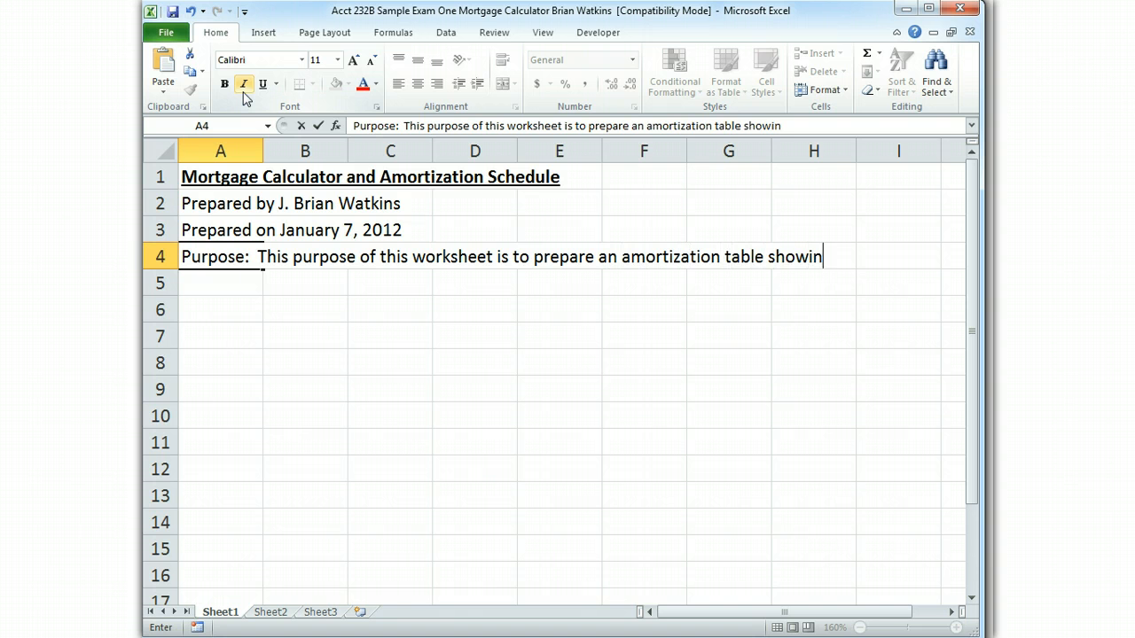
{"action": "type", "text": "g the fix"}
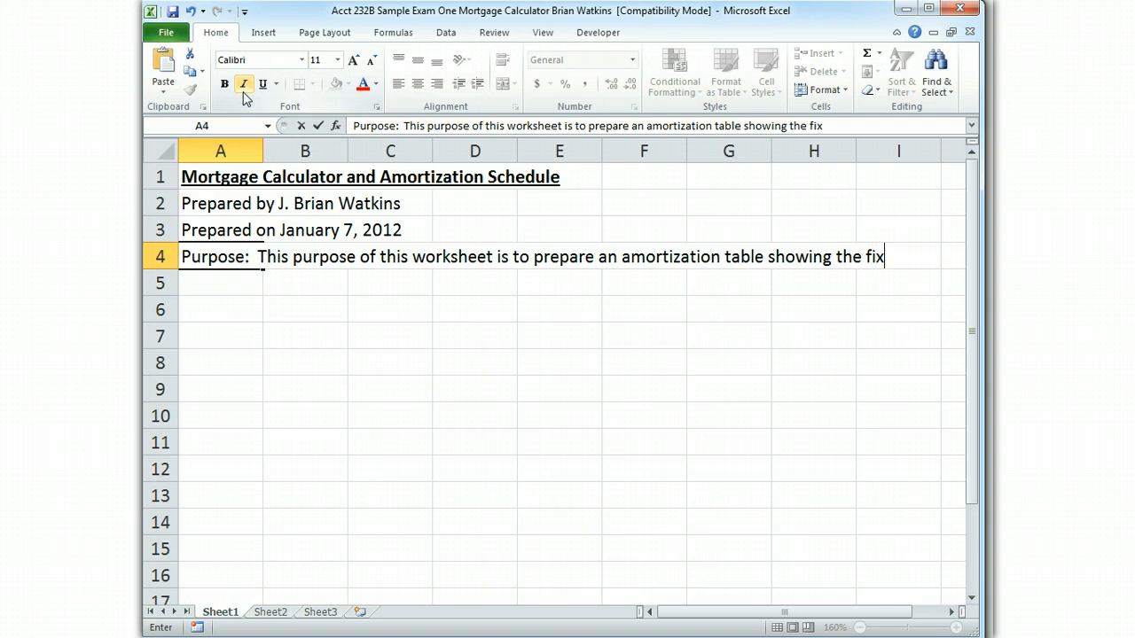
{"action": "type", "text": "ed payment "}
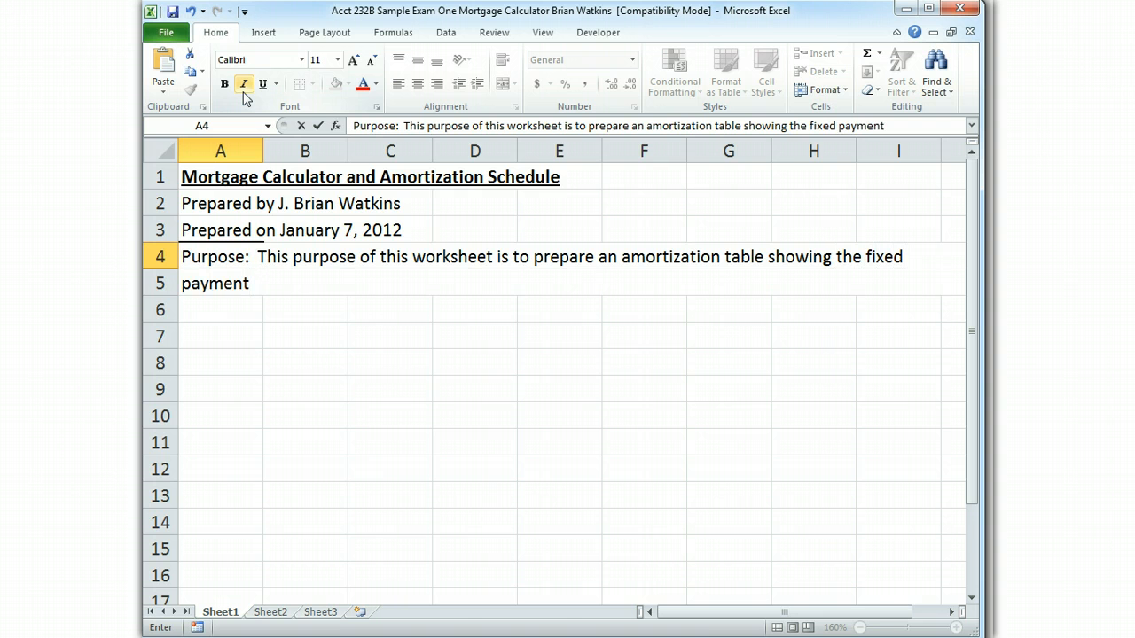
{"action": "type", "text": "for a mortga"}
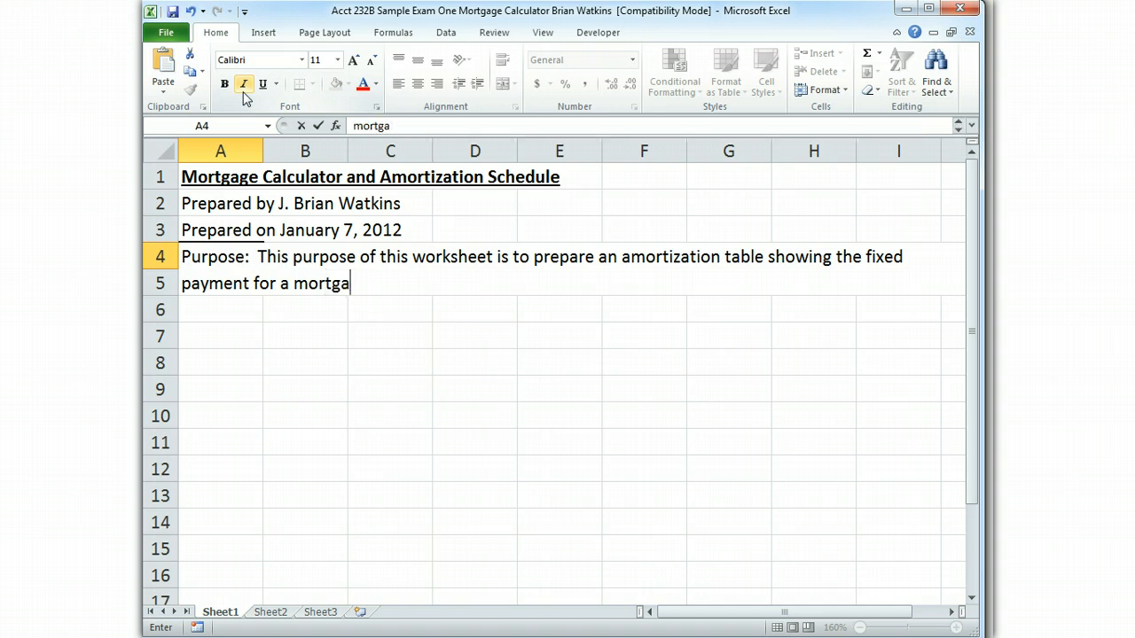
{"action": "type", "text": "ge of a s"}
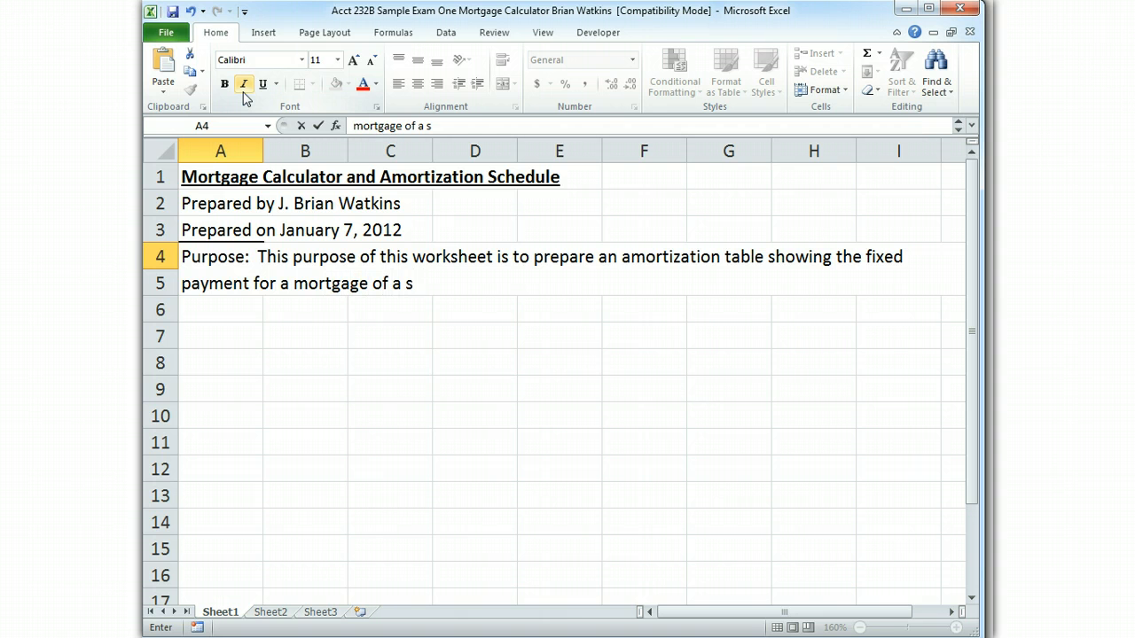
{"action": "type", "text": "pecified numbe"}
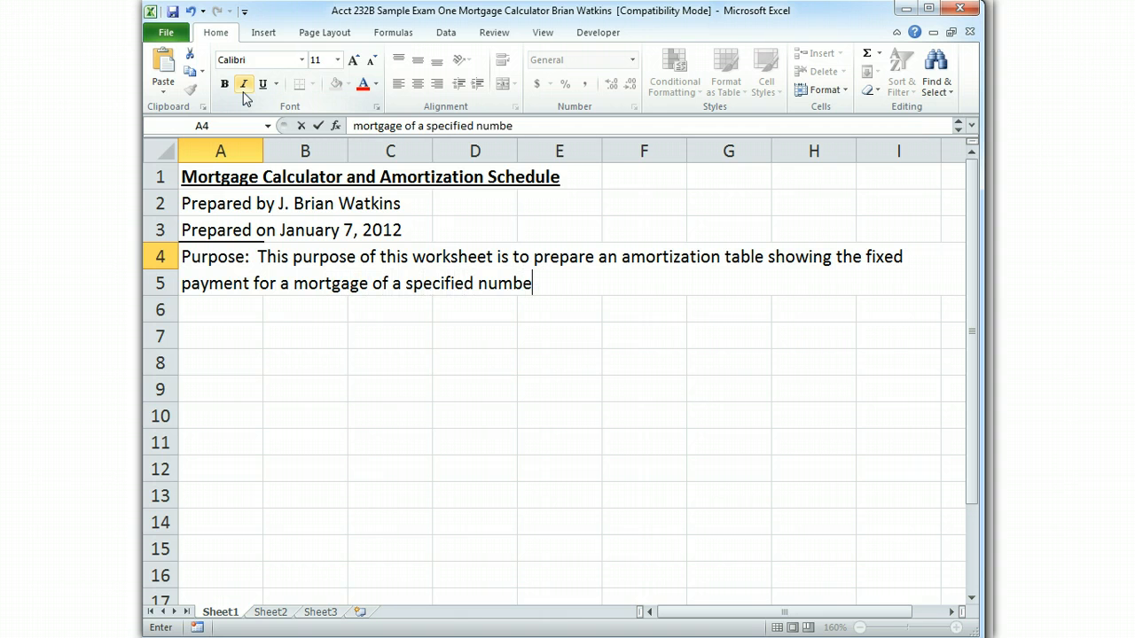
{"action": "type", "text": "r of years"}
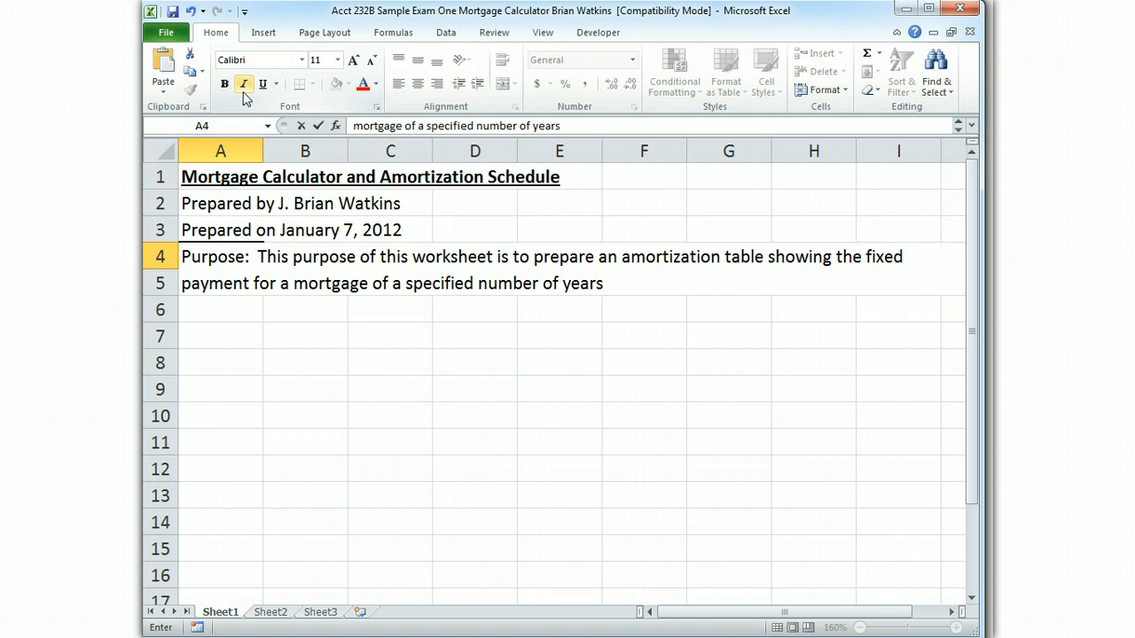
{"action": "type", "text": " at a specifi"}
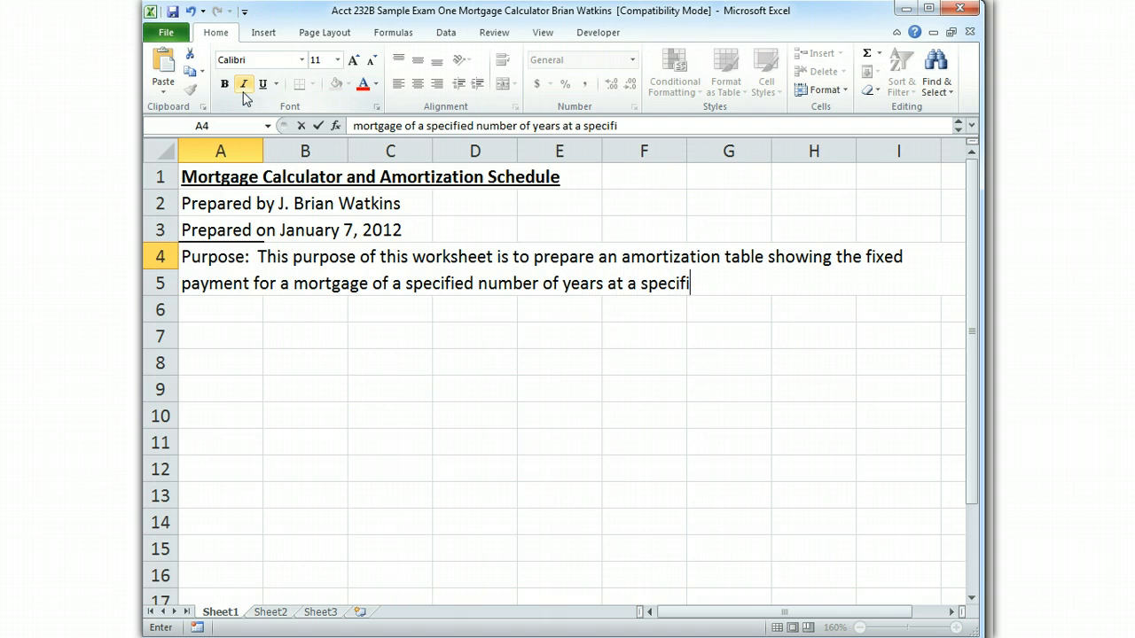
{"action": "type", "text": "ed interest"}
Complete the purpose statement in cell A4 with "for a mortgage of a specified number of years at a specified interest rate."
{"action": "key", "text": "BackSpace"}
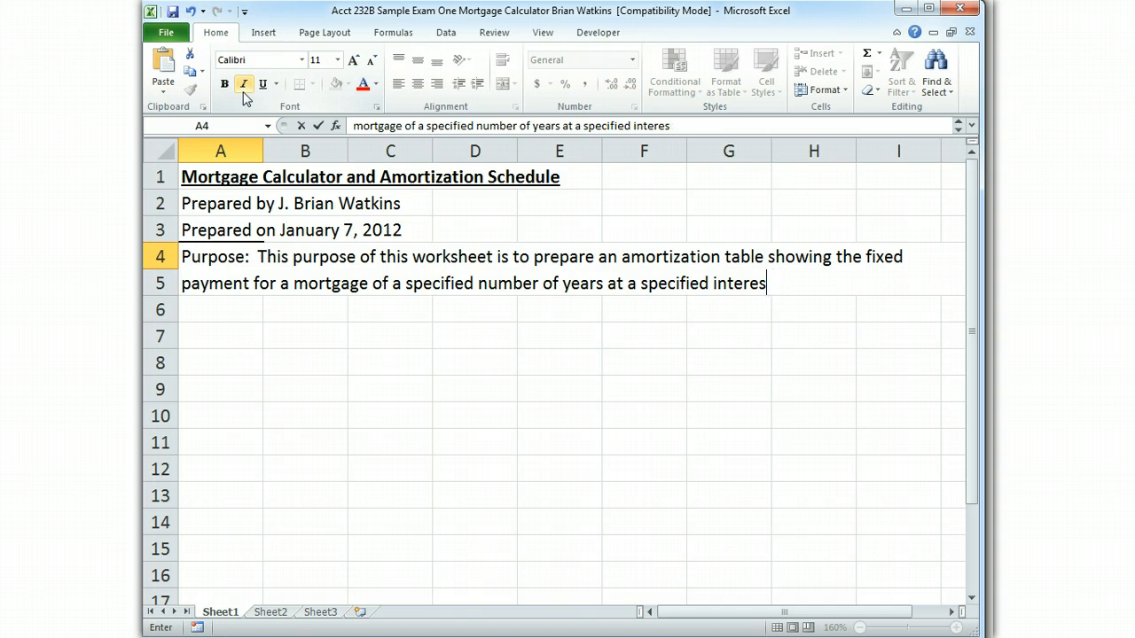
{"action": "type", "text": "t rate."}
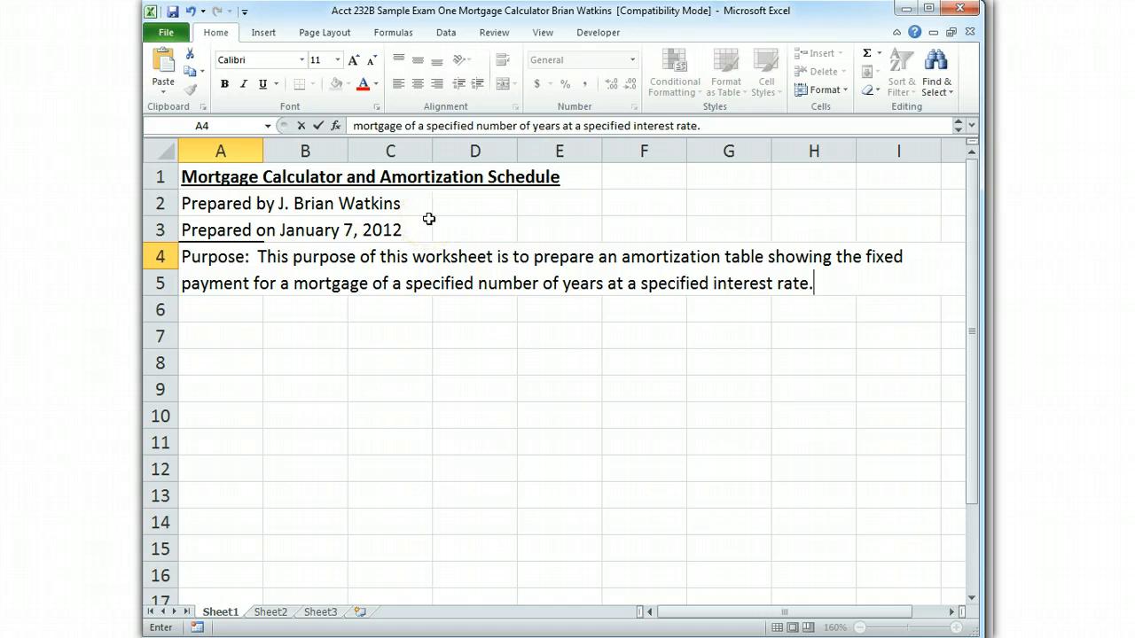
{"action": "key", "text": "Return"}
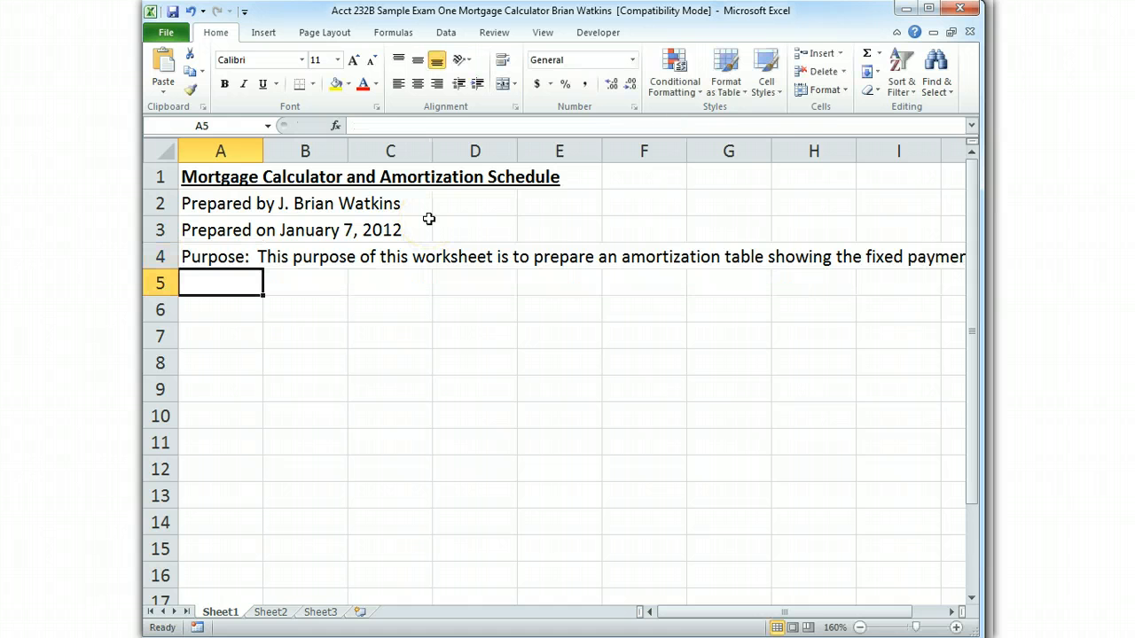
Set the worksheet zoom to 100% and select cells A4 through F4
{"action": "key", "text": "Up"}
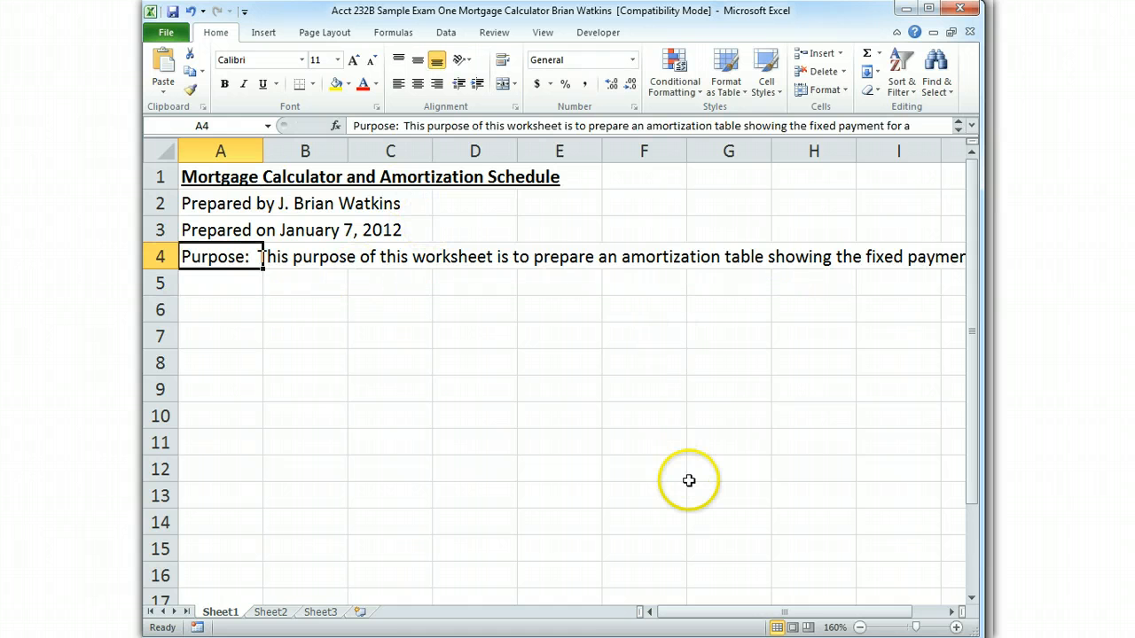
{"action": "left_click_drag", "start_coordinate": [915, 627], "coordinate": [912, 628]}
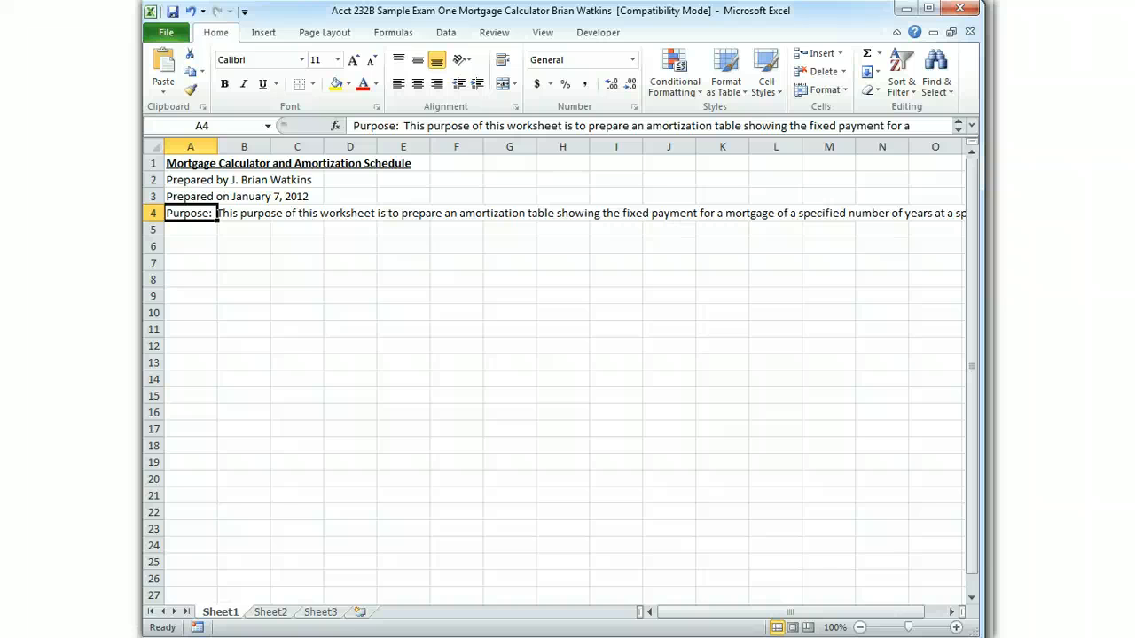
{"action": "left_click_drag", "start_coordinate": [216, 213], "coordinate": [483, 213]}
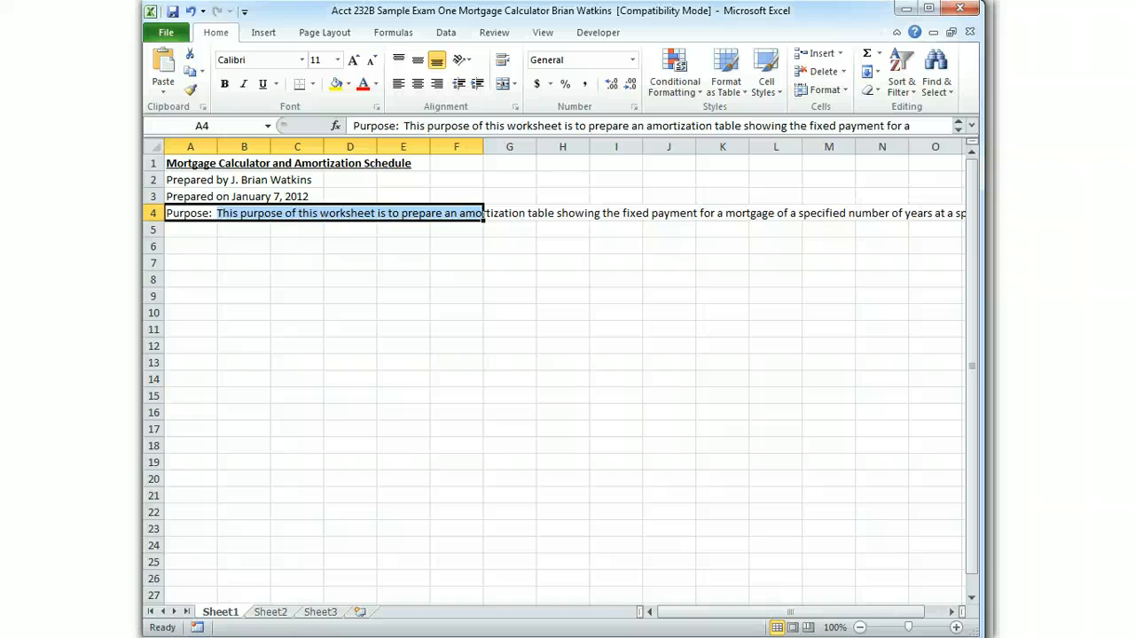
{"action": "left_click", "coordinate": [197, 147]}
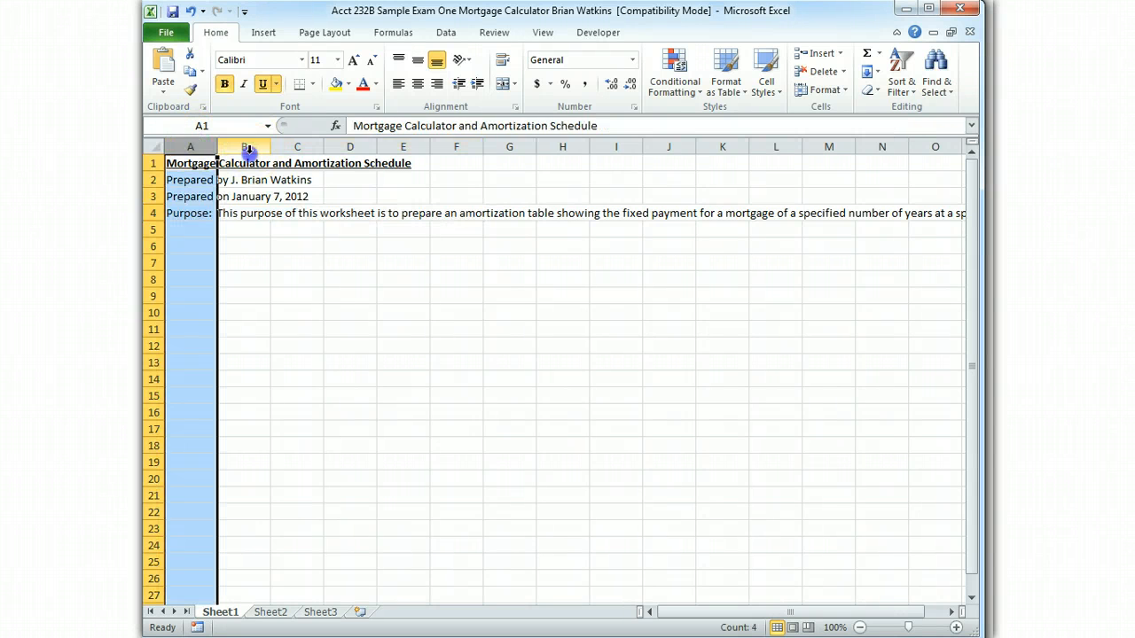
{"action": "left_click", "coordinate": [298, 147]}
{"action": "left_click", "coordinate": [345, 148]}
{"action": "left_click", "coordinate": [425, 148]}
{"action": "left_click", "coordinate": [447, 148]}
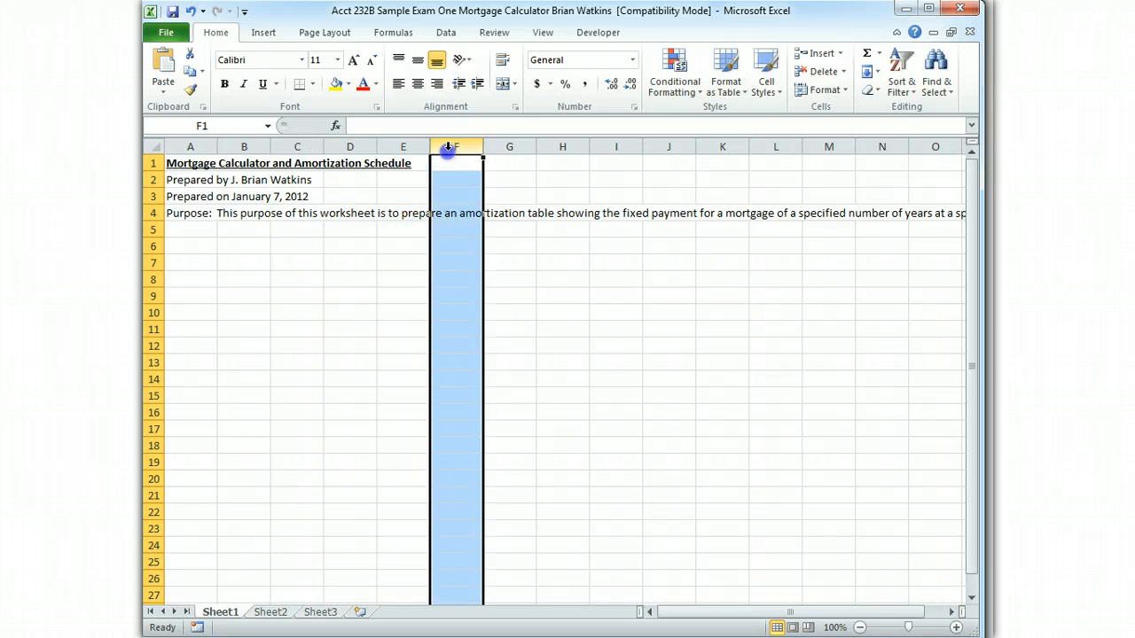
{"action": "left_click", "coordinate": [199, 217]}
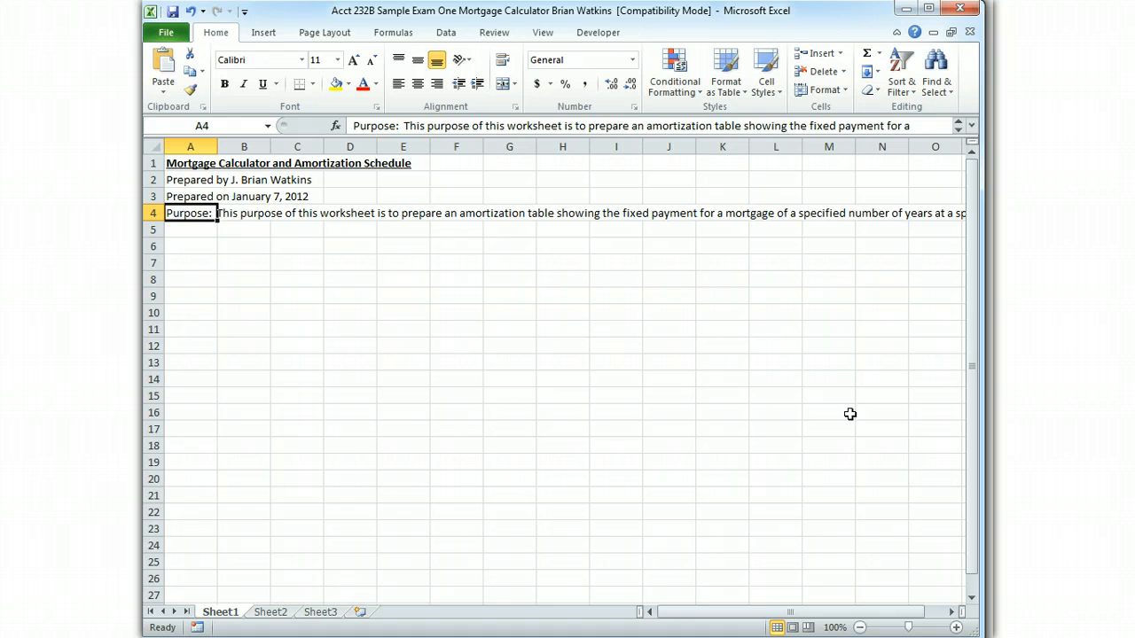
{"action": "key", "text": "Right"}
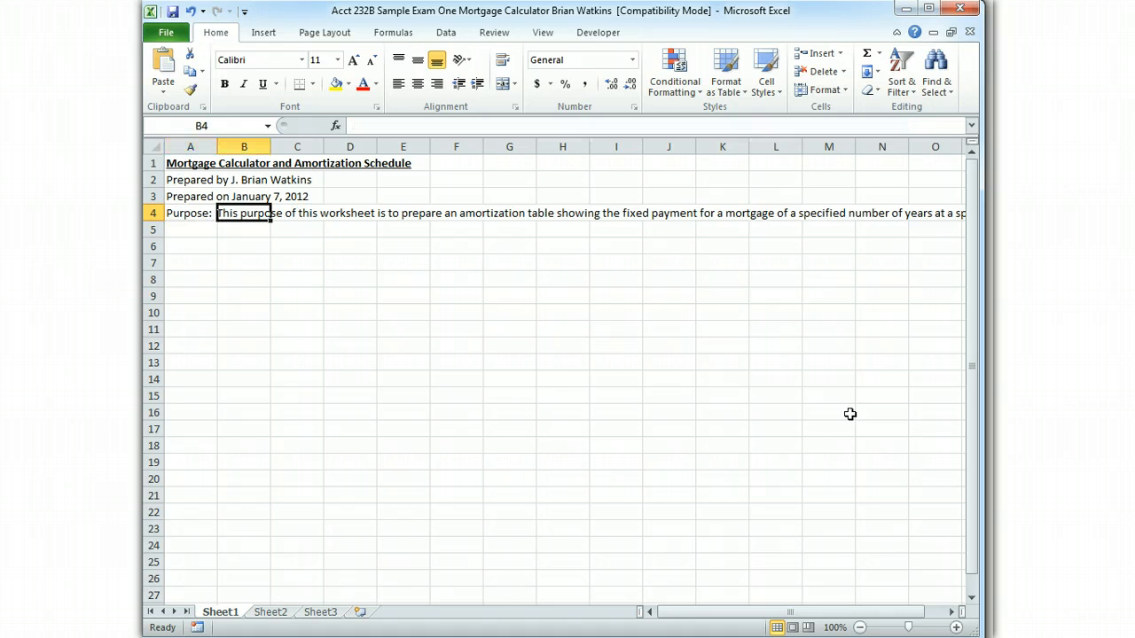
{"action": "key", "text": "Right"}
{"action": "key", "text": "Right"}
{"action": "key", "text": "Right"}
{"action": "key", "text": "Left"}
{"action": "key", "text": "Left"}
{"action": "key", "text": "Left"}
{"action": "key", "text": "Left"}
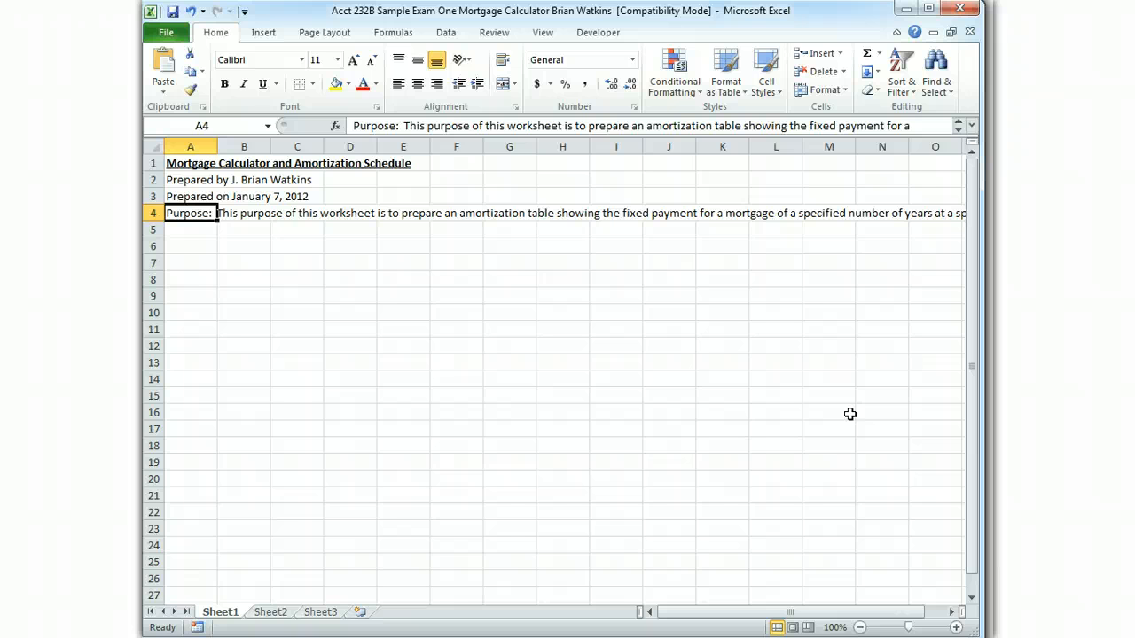
Merge and center cells A4 through F4 and turn on text wrapping for the purpose statement
{"action": "key", "text": "shift+Right"}
{"action": "key", "text": "shift+Right"}
{"action": "key", "text": "shift+Right"}
{"action": "key", "text": "shift+Right"}
{"action": "key", "text": "shift+Right"}
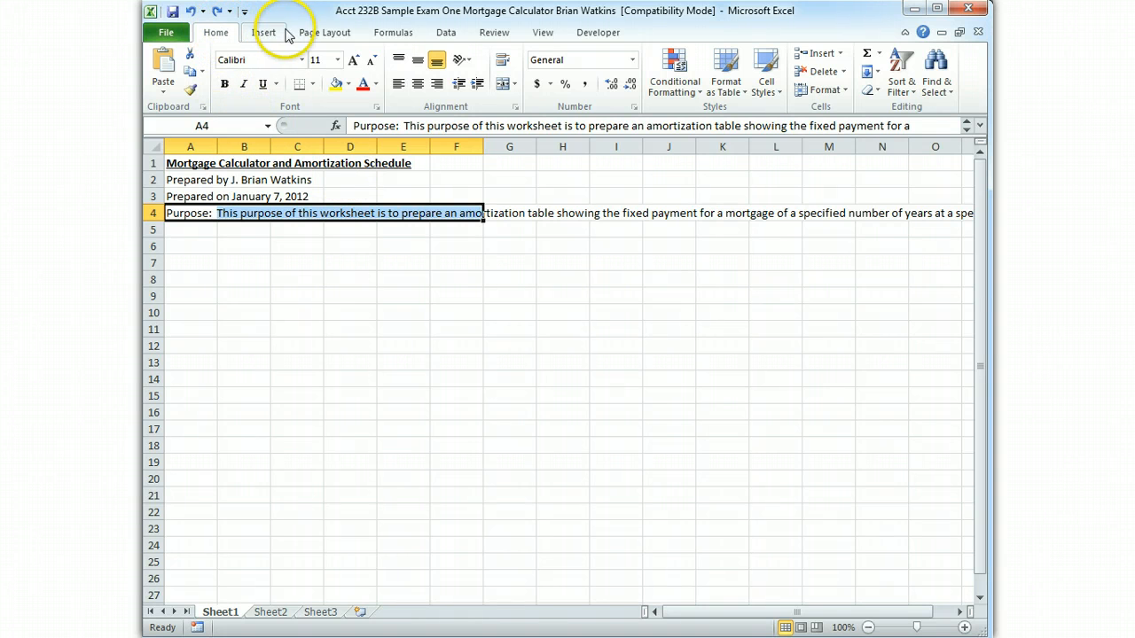
{"action": "left_click", "coordinate": [402, 32]}
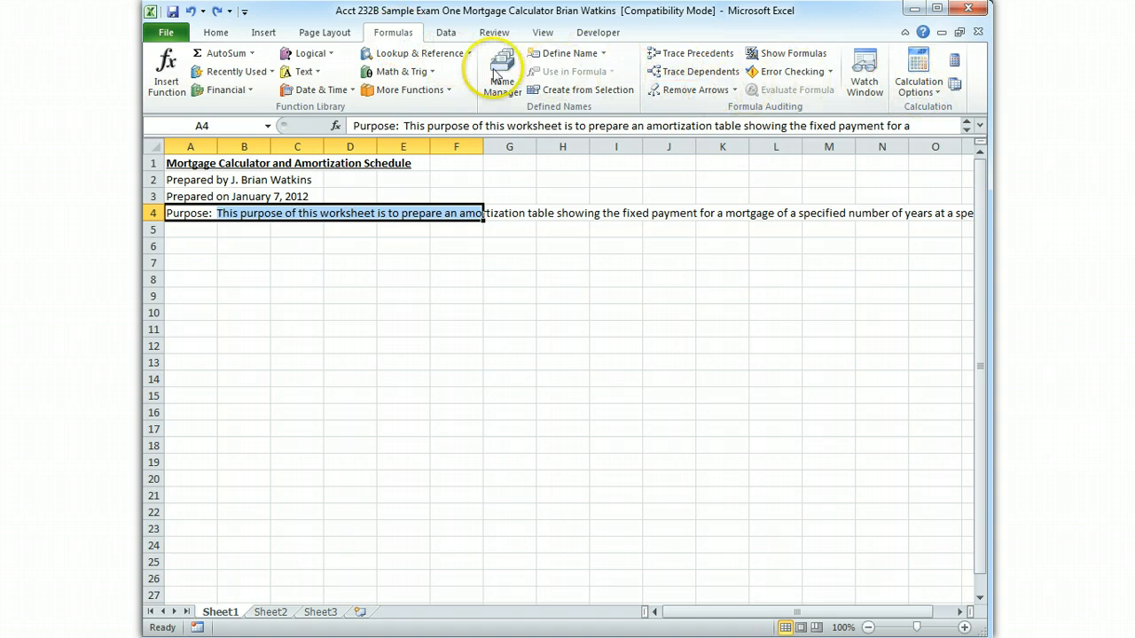
{"action": "left_click", "coordinate": [213, 34]}
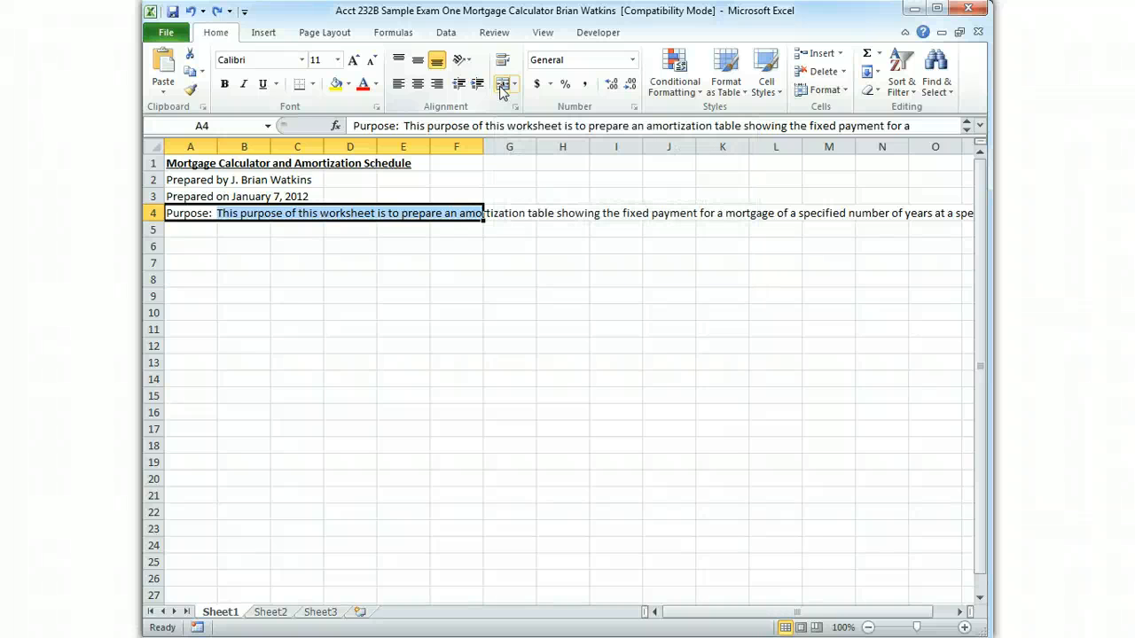
{"action": "left_click", "coordinate": [503, 92]}
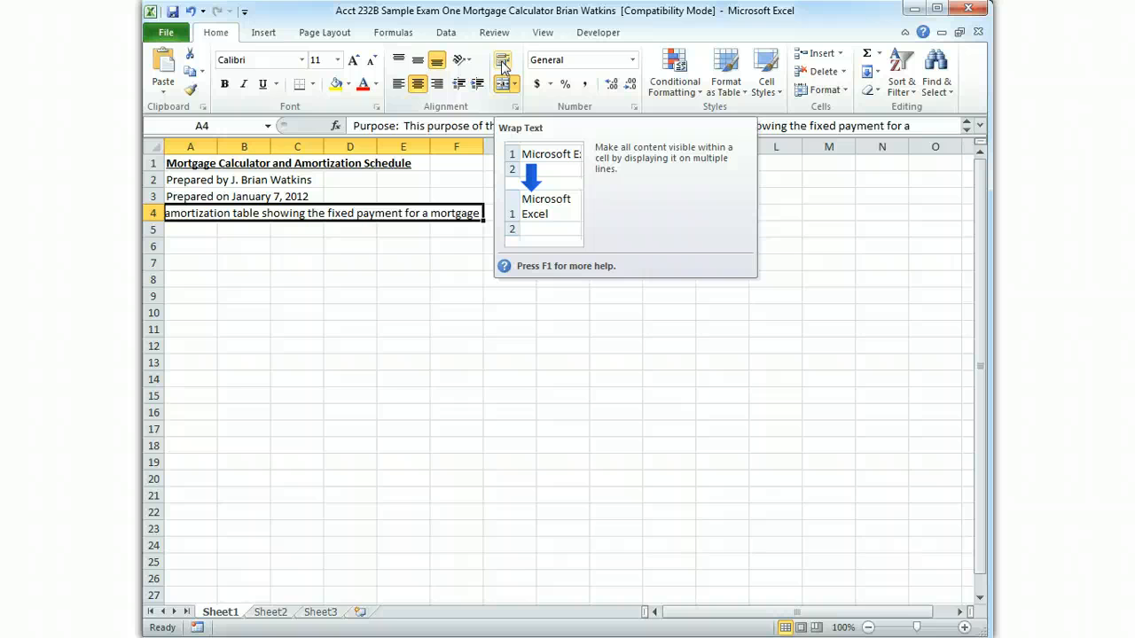
{"action": "left_click", "coordinate": [501, 62]}
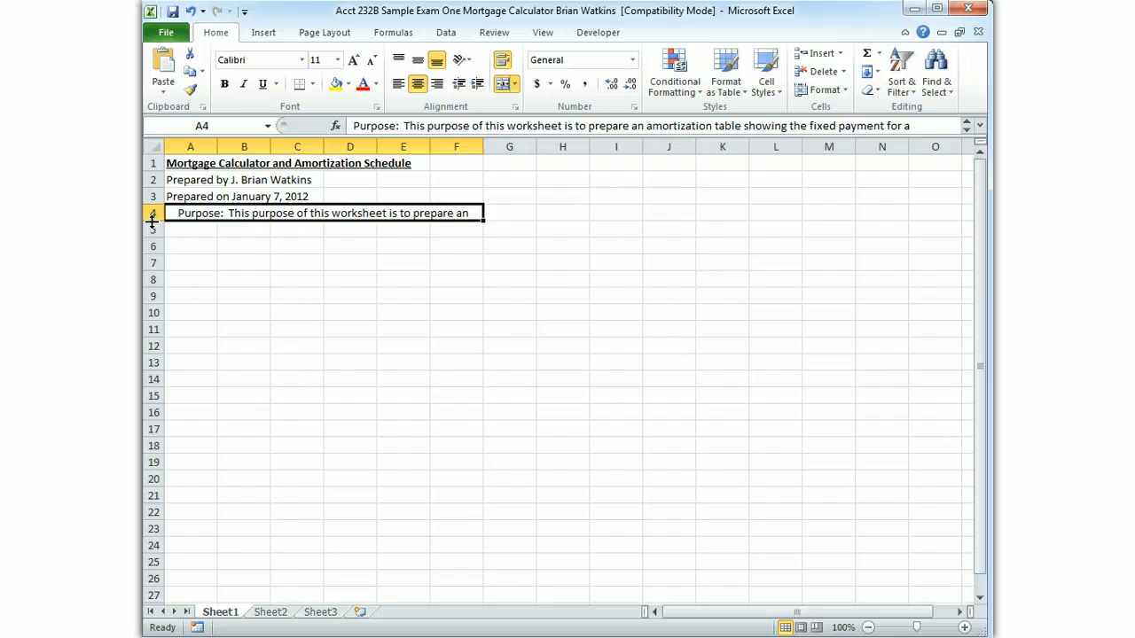
Increase the height of row 4 to fit three lines of text and left-align the purpose statement
{"action": "left_click_drag", "start_coordinate": [153, 221], "coordinate": [152, 222]}
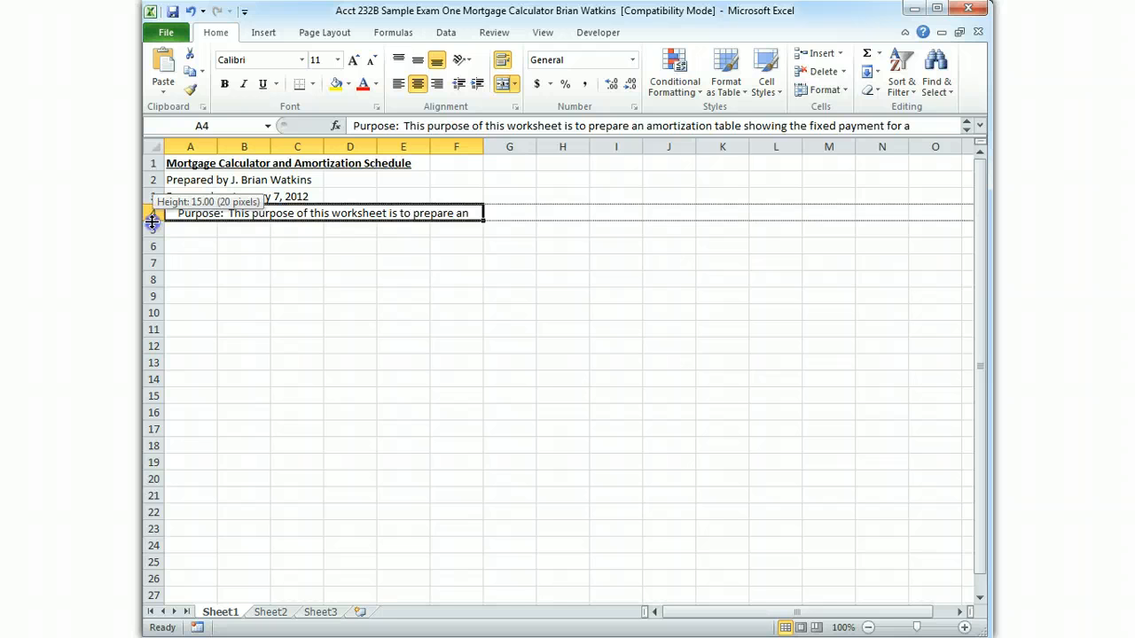
{"action": "left_click_drag", "start_coordinate": [153, 221], "coordinate": [152, 256]}
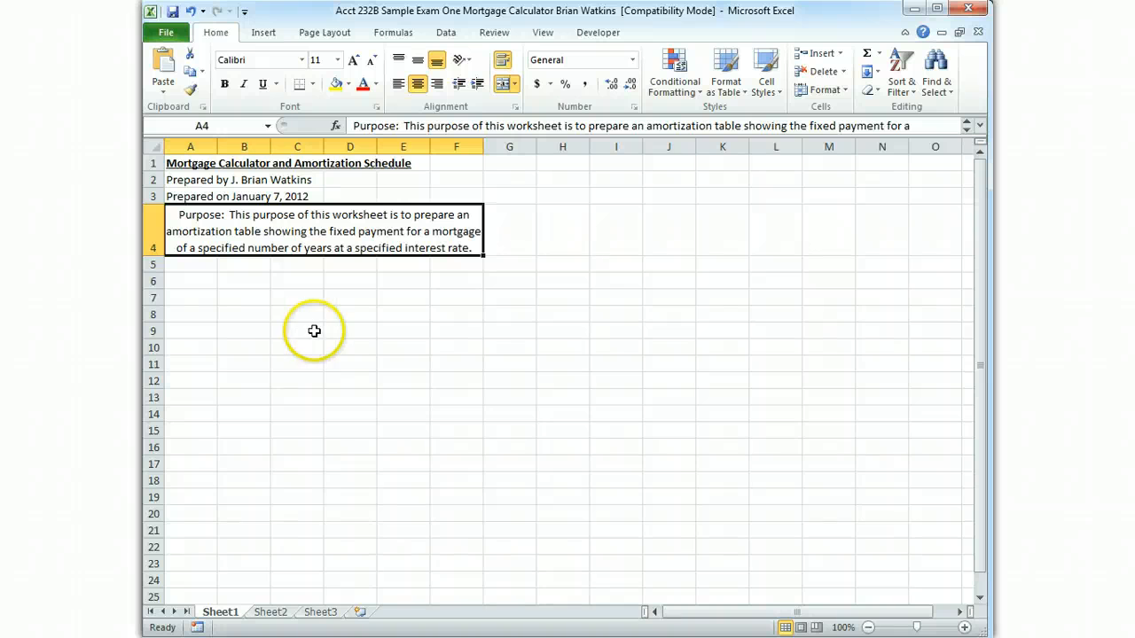
{"action": "left_click", "coordinate": [398, 84]}
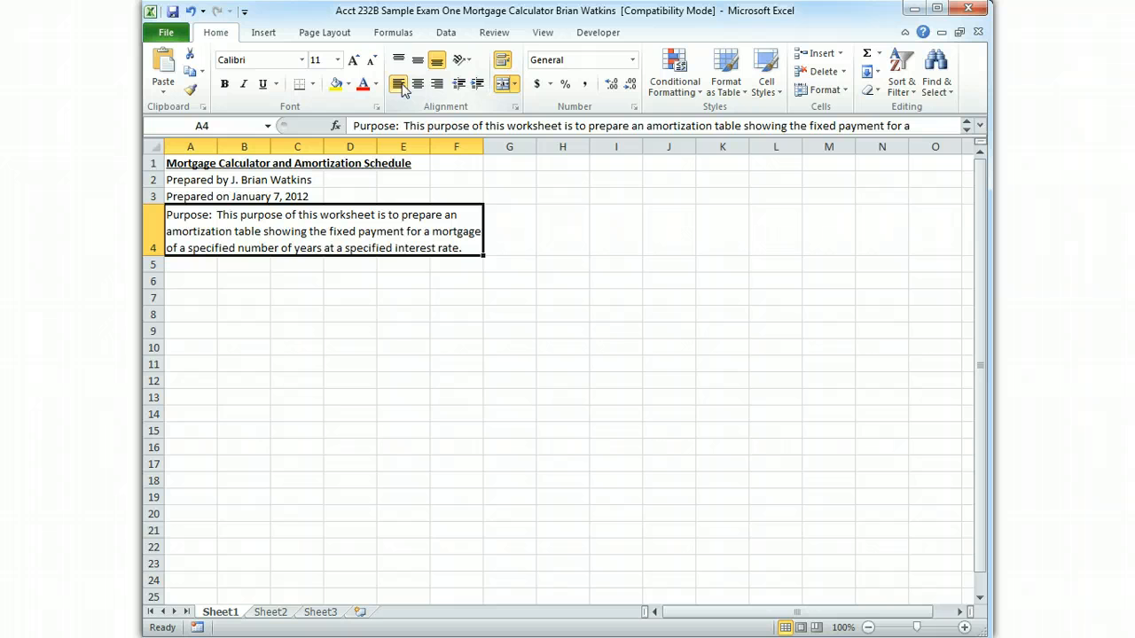
Enter the bold, underlined heading "Data Section" in cell A6
{"action": "left_click", "coordinate": [181, 280]}
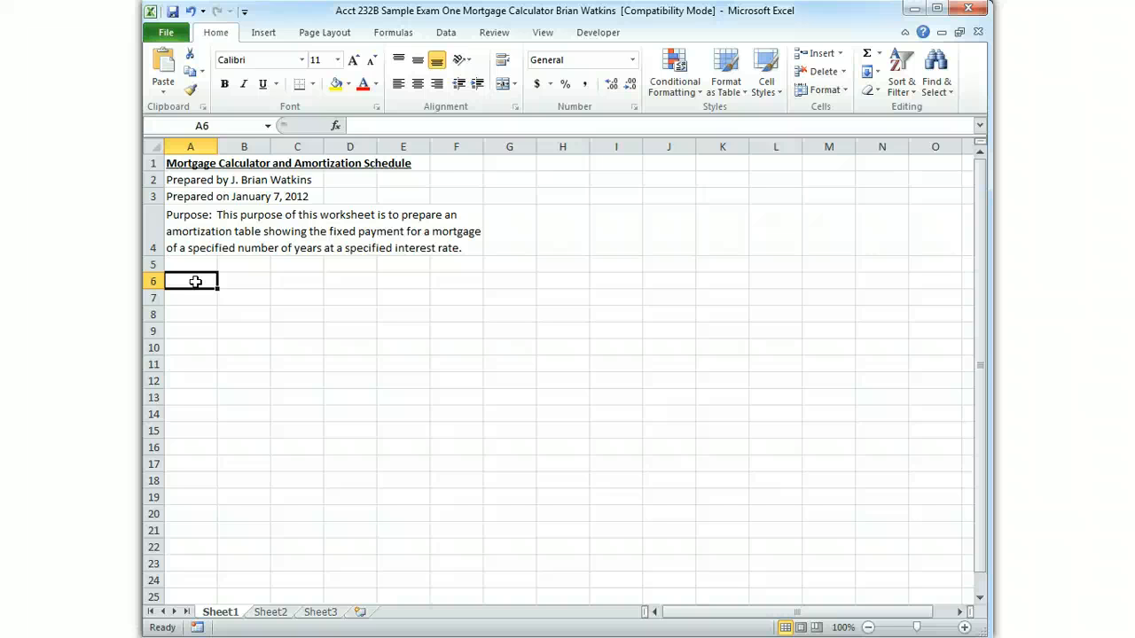
{"action": "left_click", "coordinate": [195, 282]}
{"action": "key", "text": "ctrl+b"}
{"action": "key", "text": "ctrl+u"}
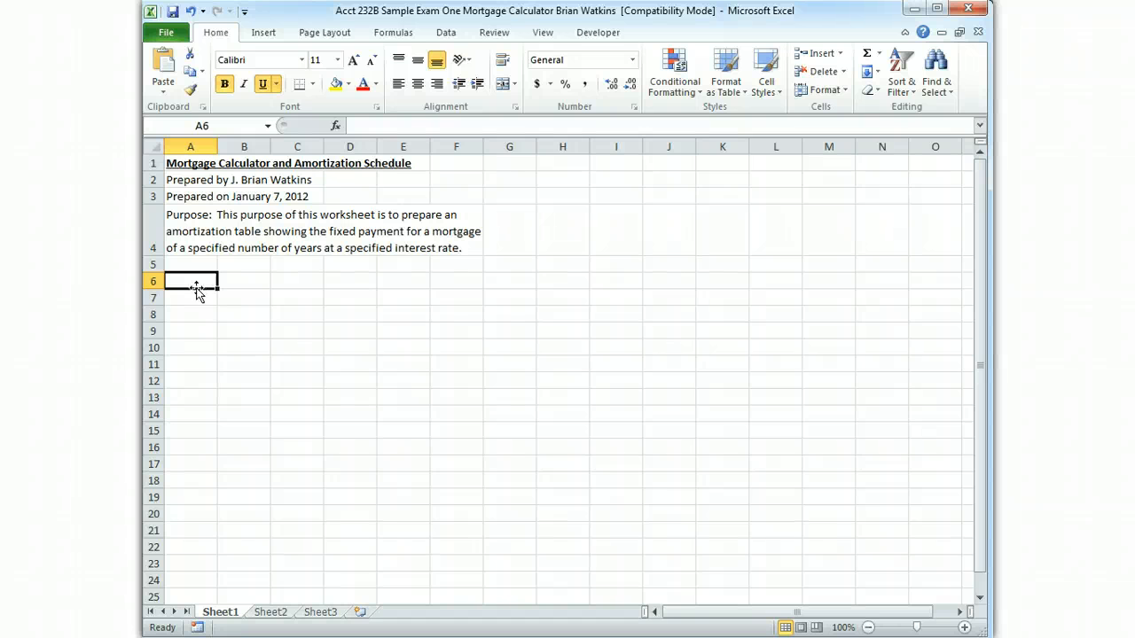
{"action": "type", "text": "Data Section"}
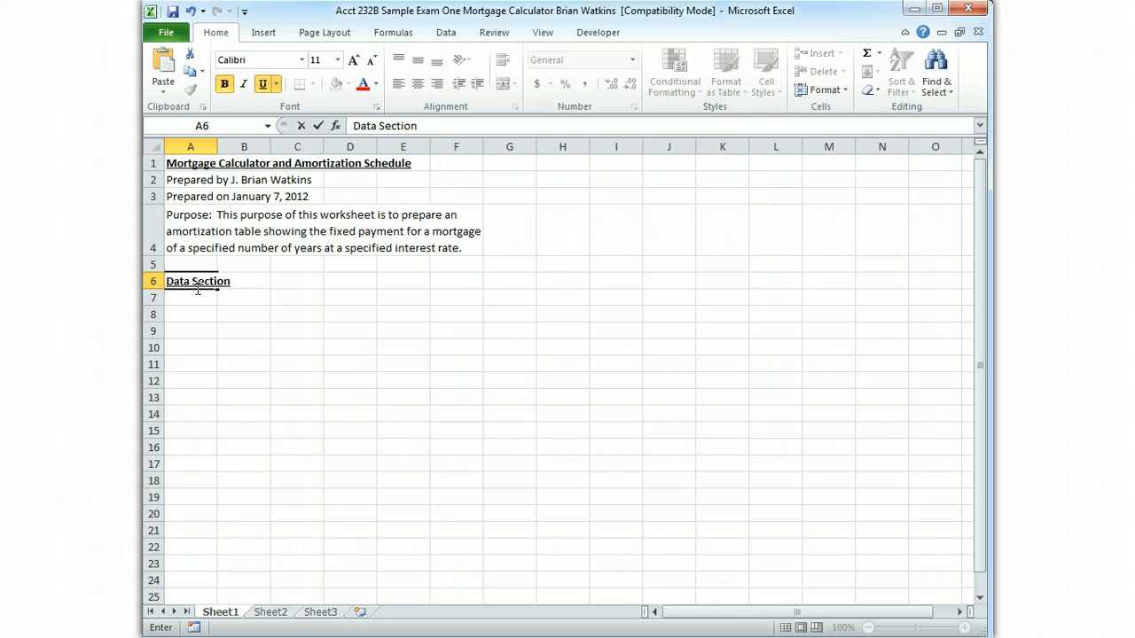
{"action": "key", "text": "Return"}
Fill cells A6 through F6 with light blue and outline them with a thick box border
{"action": "left_click", "coordinate": [196, 287]}
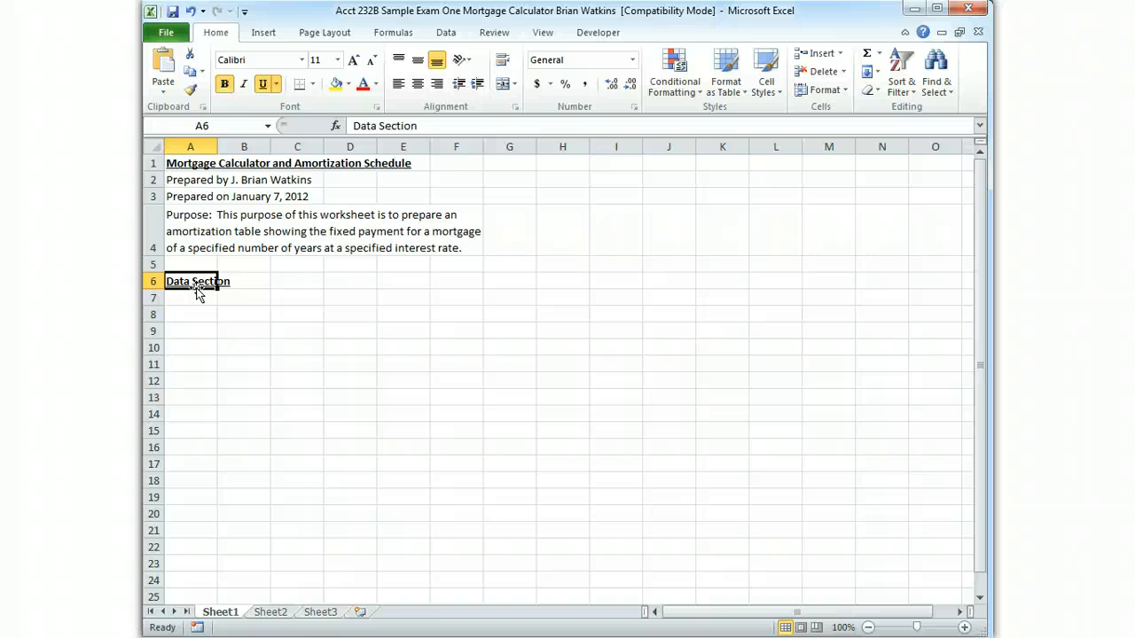
{"action": "key", "text": "shift+Right"}
{"action": "key", "text": "shift+Right"}
{"action": "key", "text": "shift+Right"}
{"action": "key", "text": "shift+Right"}
{"action": "key", "text": "shift+Right"}
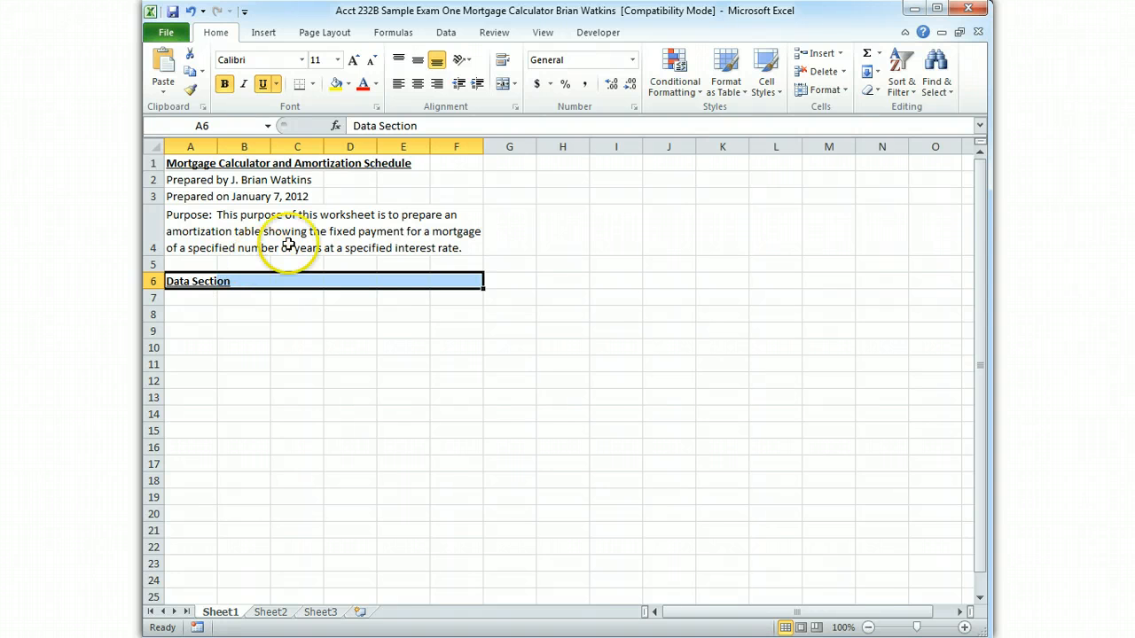
{"action": "left_click", "coordinate": [348, 84]}
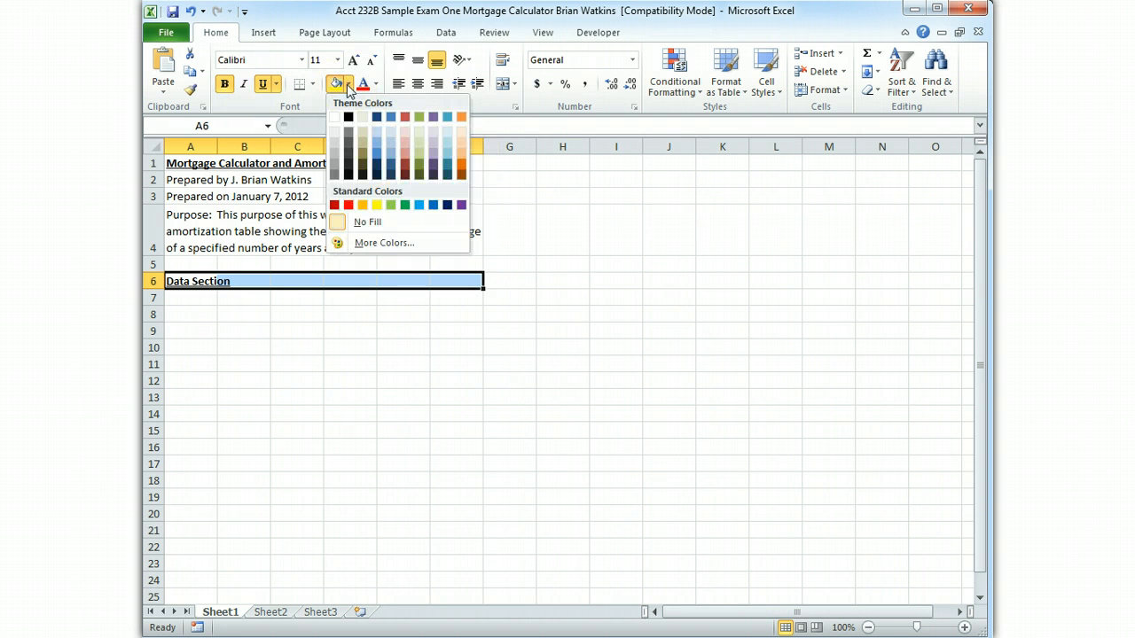
{"action": "left_click", "coordinate": [377, 137]}
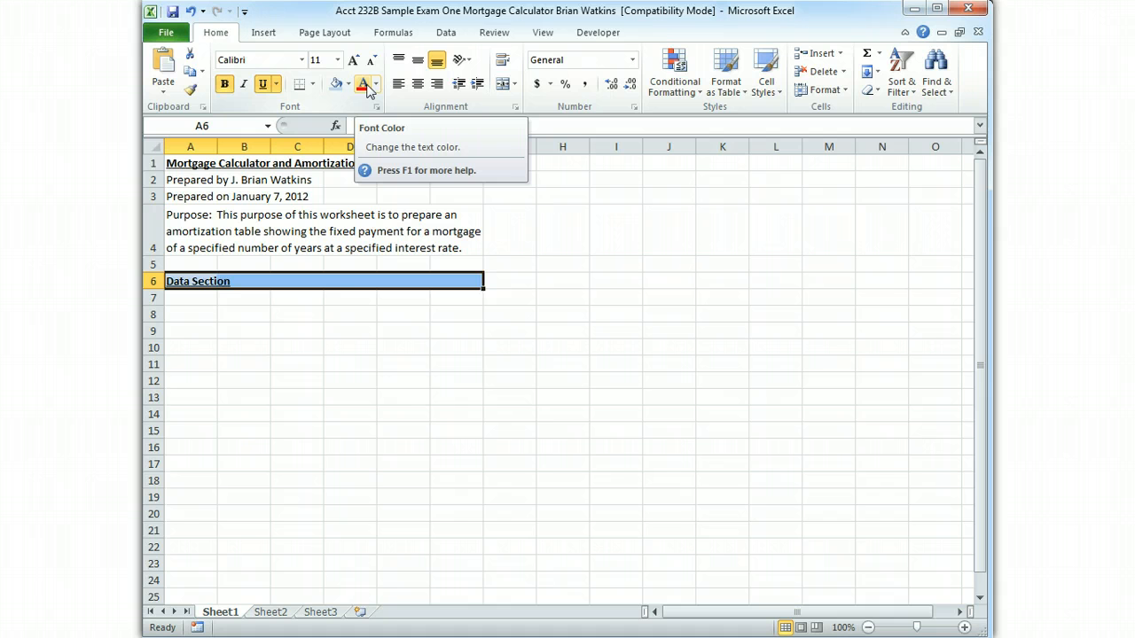
{"action": "left_click", "coordinate": [312, 84]}
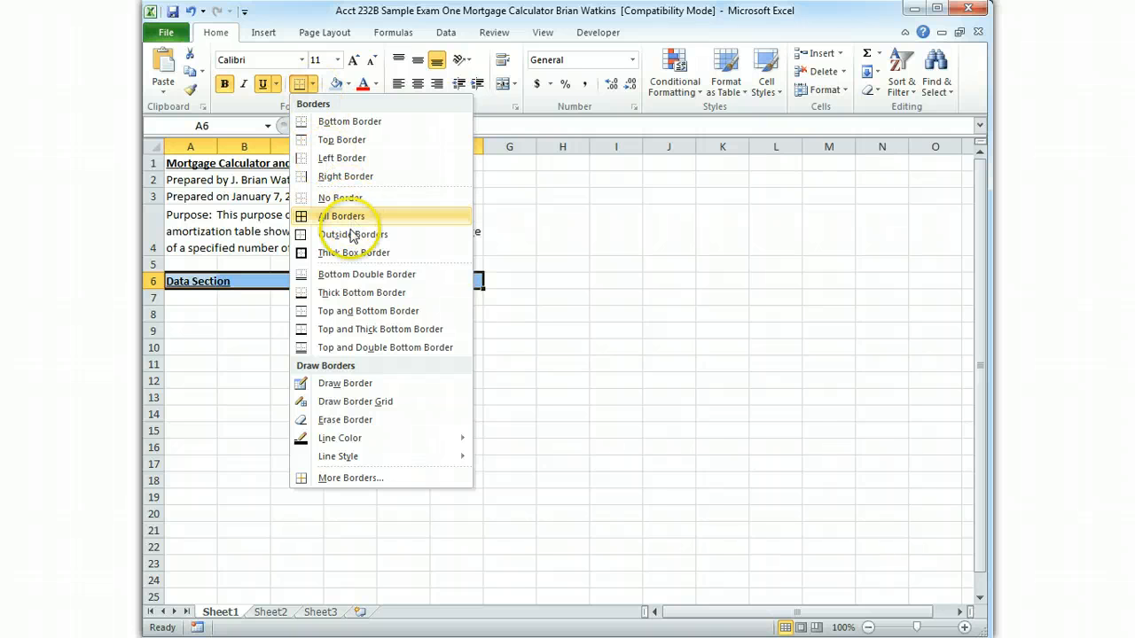
{"action": "left_click", "coordinate": [348, 254]}
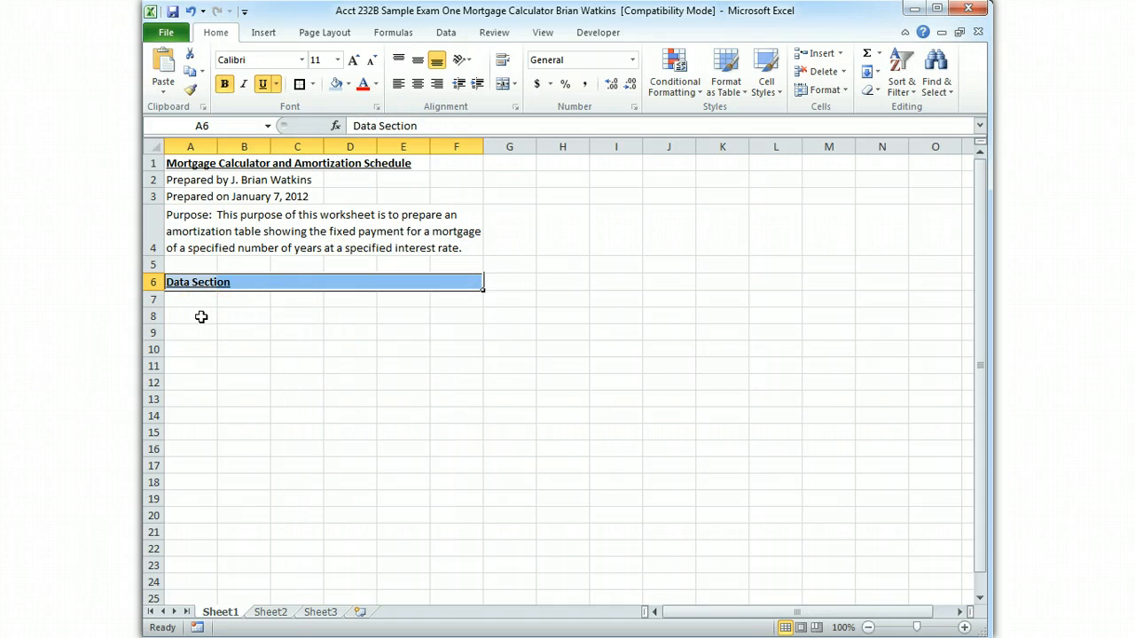
Enter the labels "Home Price" in cell A8 and "Down Payment %" in cell A9
{"action": "left_click", "coordinate": [201, 316]}
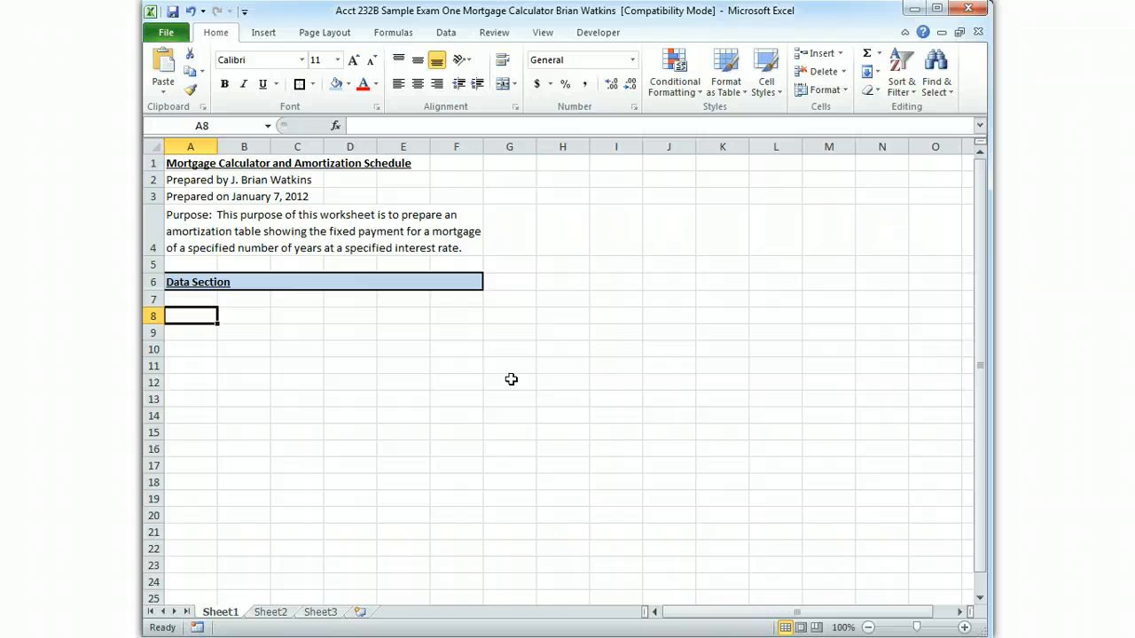
{"action": "key", "text": "Right"}
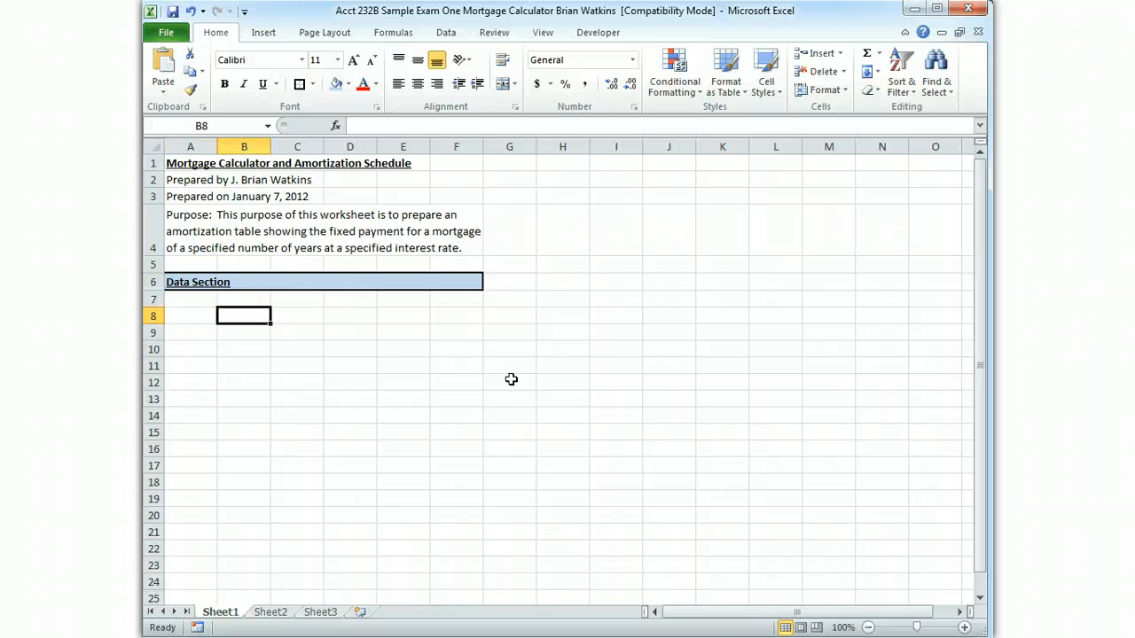
{"action": "key", "text": "Left"}
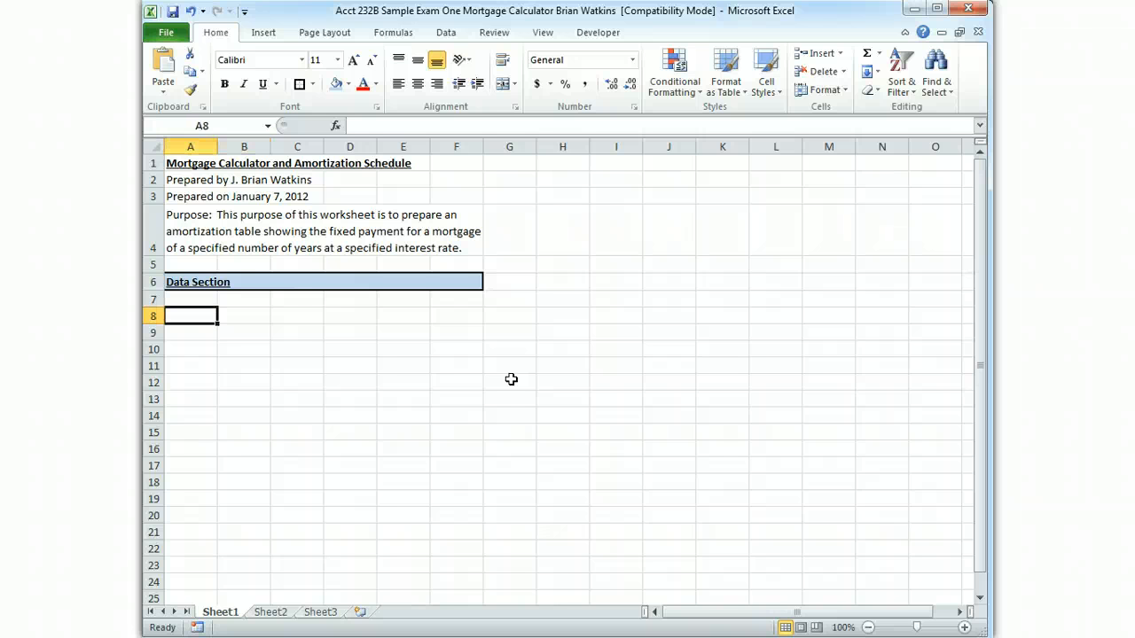
{"action": "type", "text": "Home Price"}
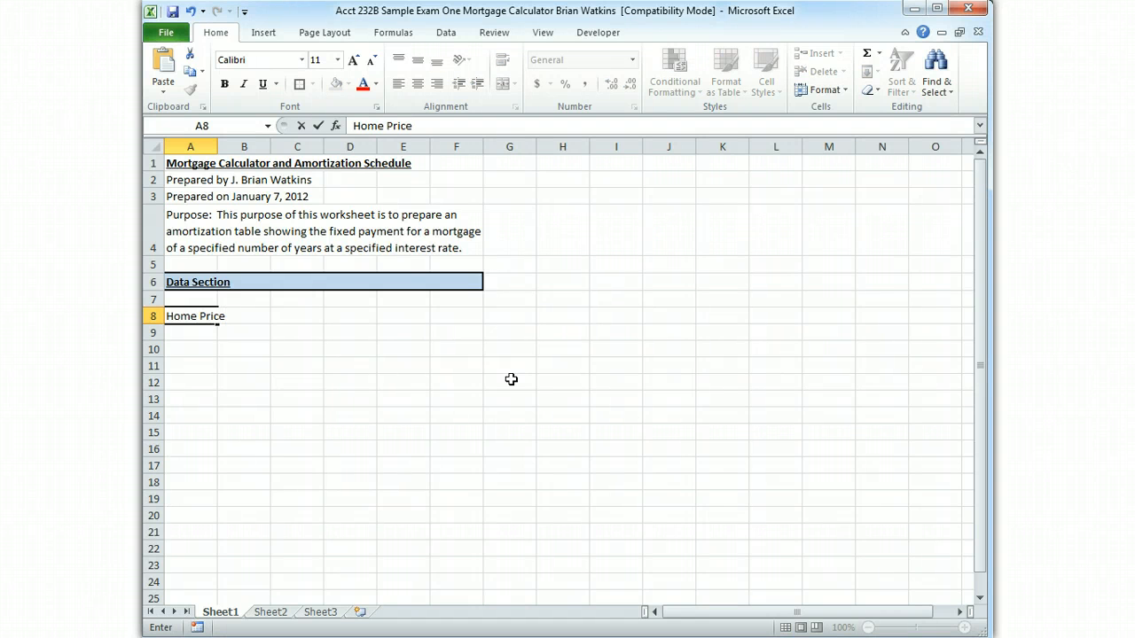
{"action": "key", "text": "Return"}
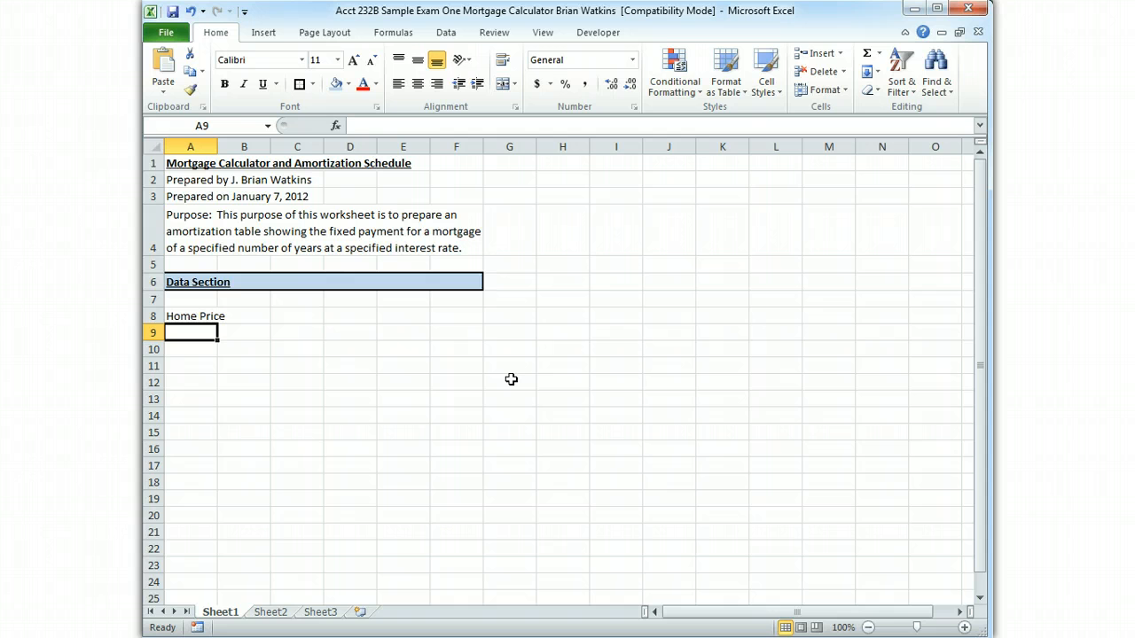
{"action": "type", "text": "Down Payme"}
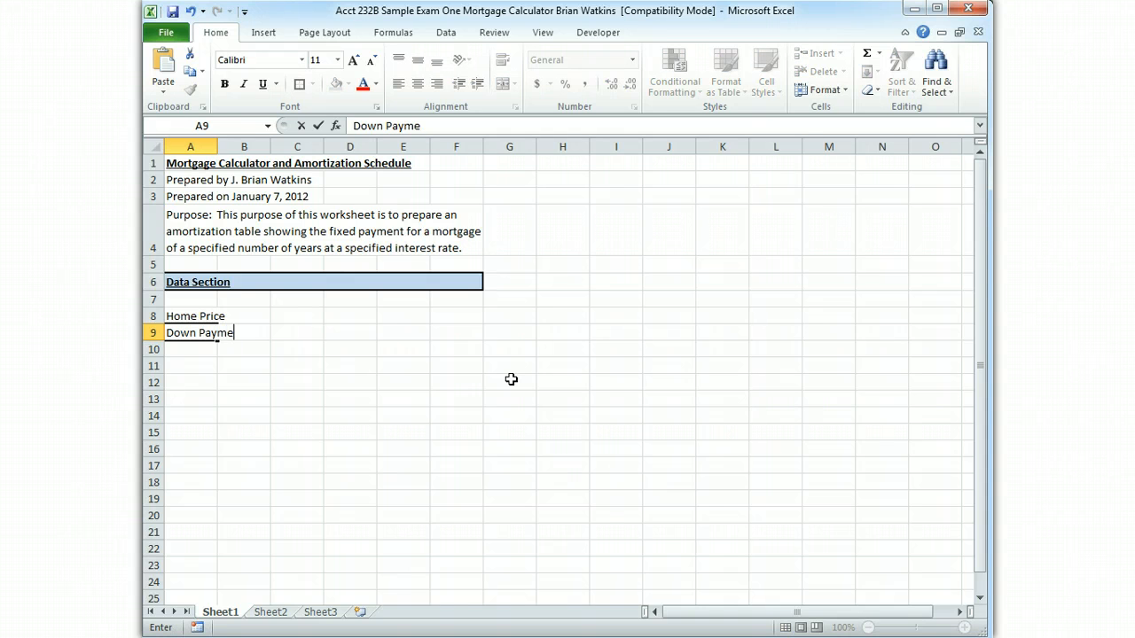
{"action": "type", "text": "nt %"}
{"action": "key", "text": "Return"}
Enter the labels "Down Payment $" in cell A10 and "Loan Amount" in cell A11
{"action": "type", "text": "Do"}
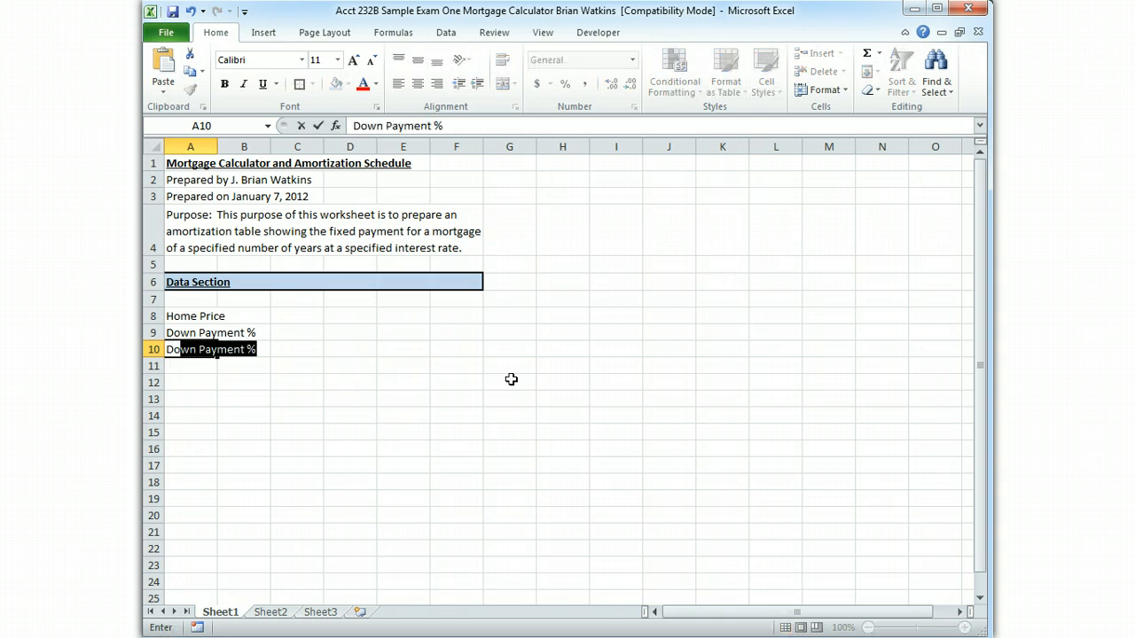
{"action": "type", "text": "wn Payment "}
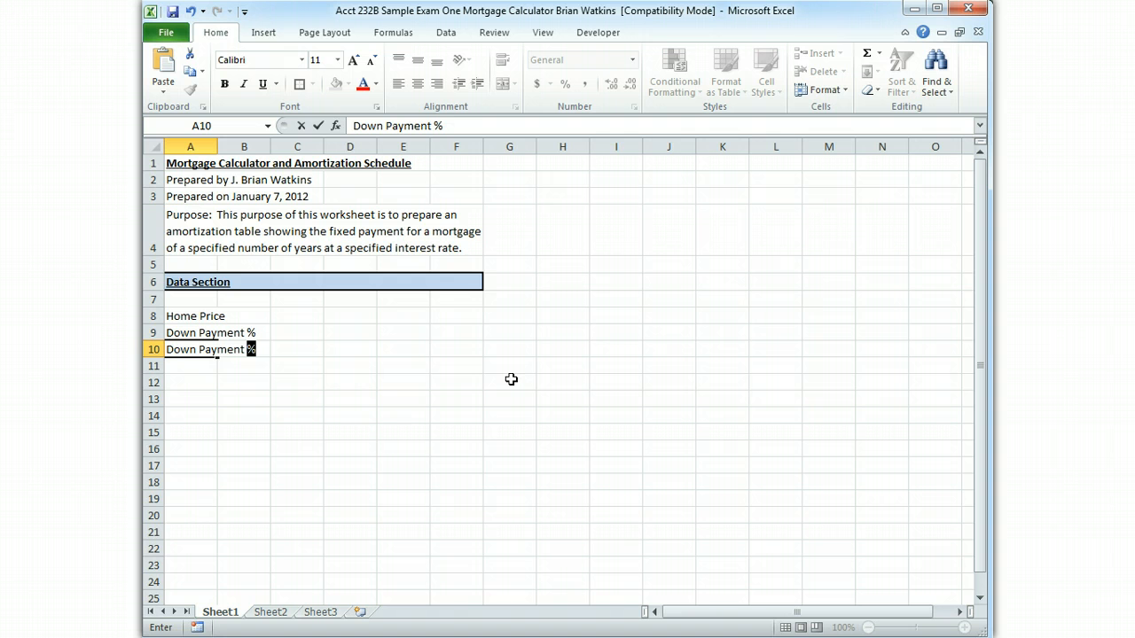
{"action": "type", "text": "$"}
{"action": "key", "text": "Return"}
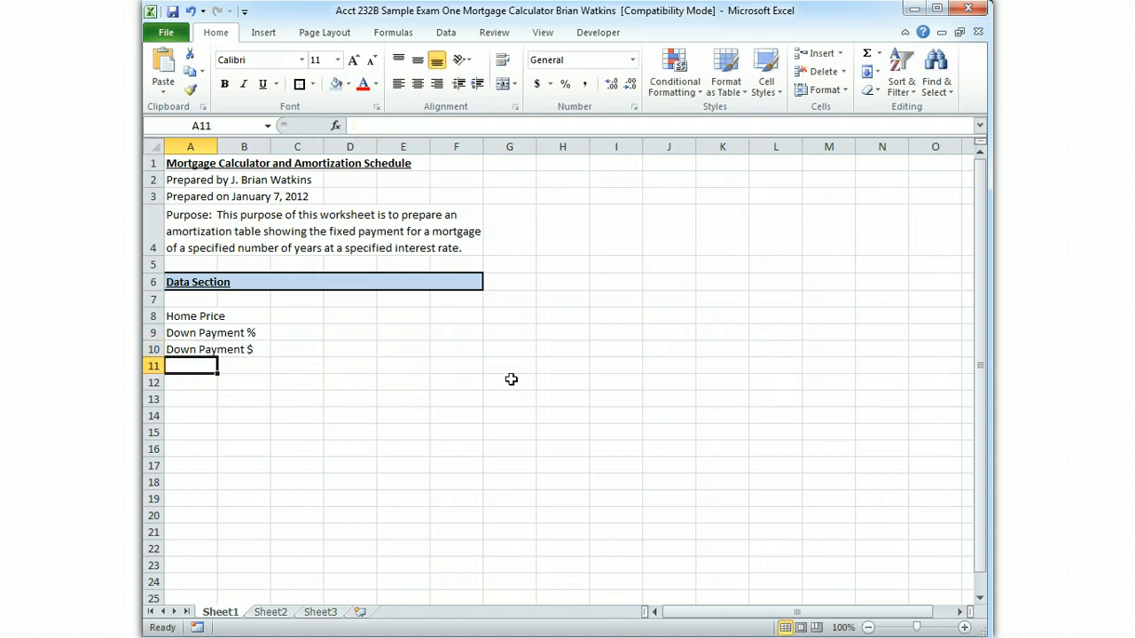
{"action": "type", "text": "Loan Amount"}
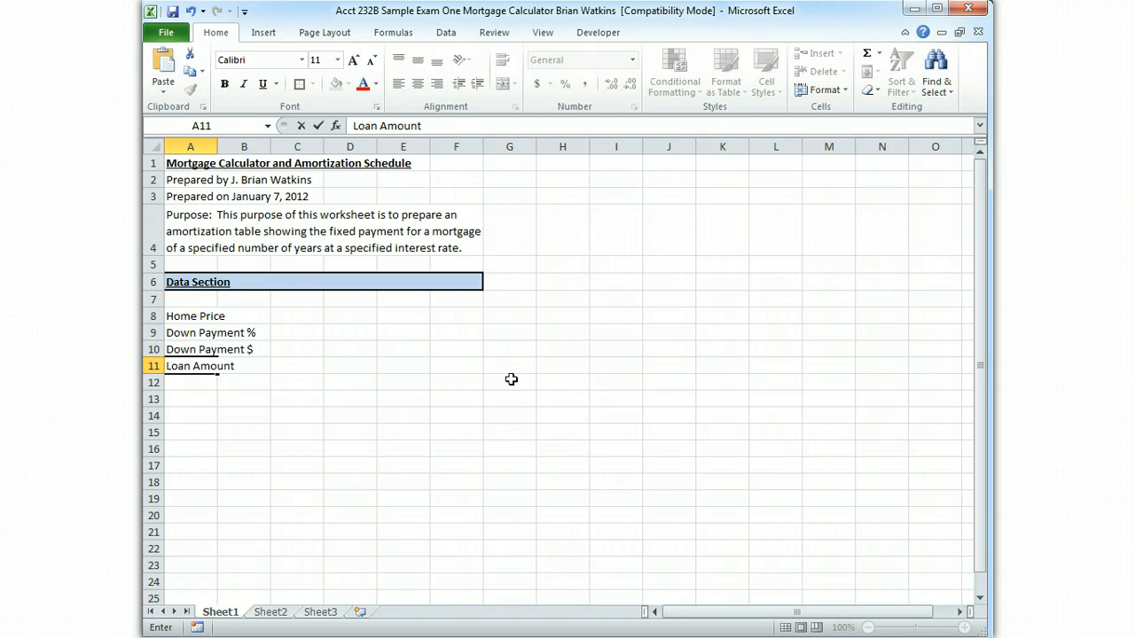
{"action": "key", "text": "Return"}
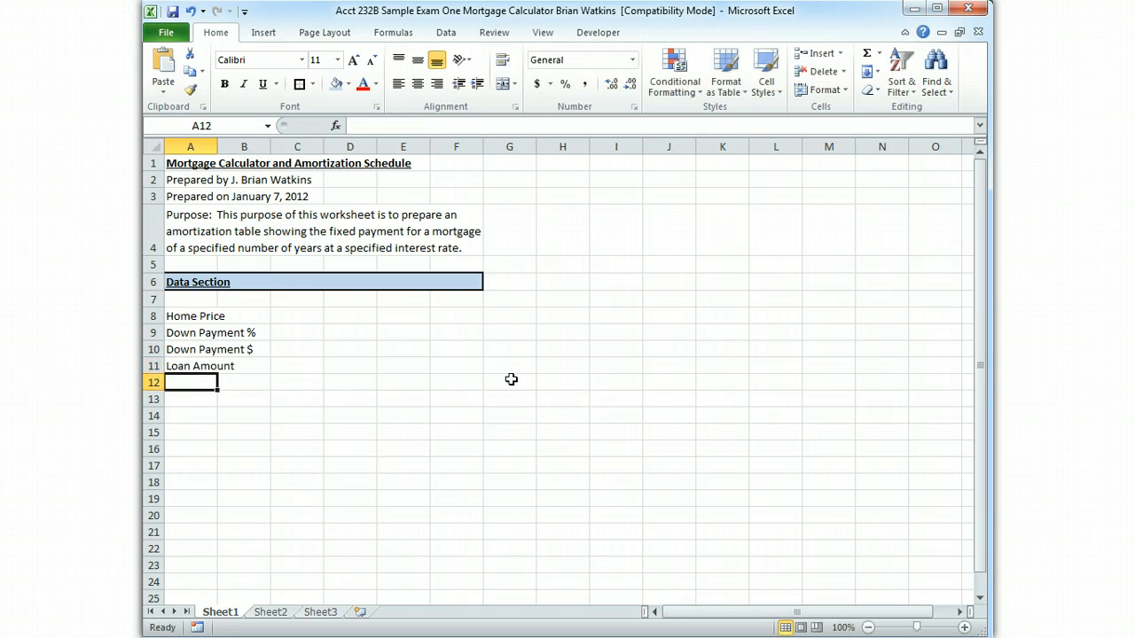
Enter the labels "Interest Rate" in cell A12 and "Loan Period (years)" in cell A13
{"action": "type", "text": "Interest Rate"}
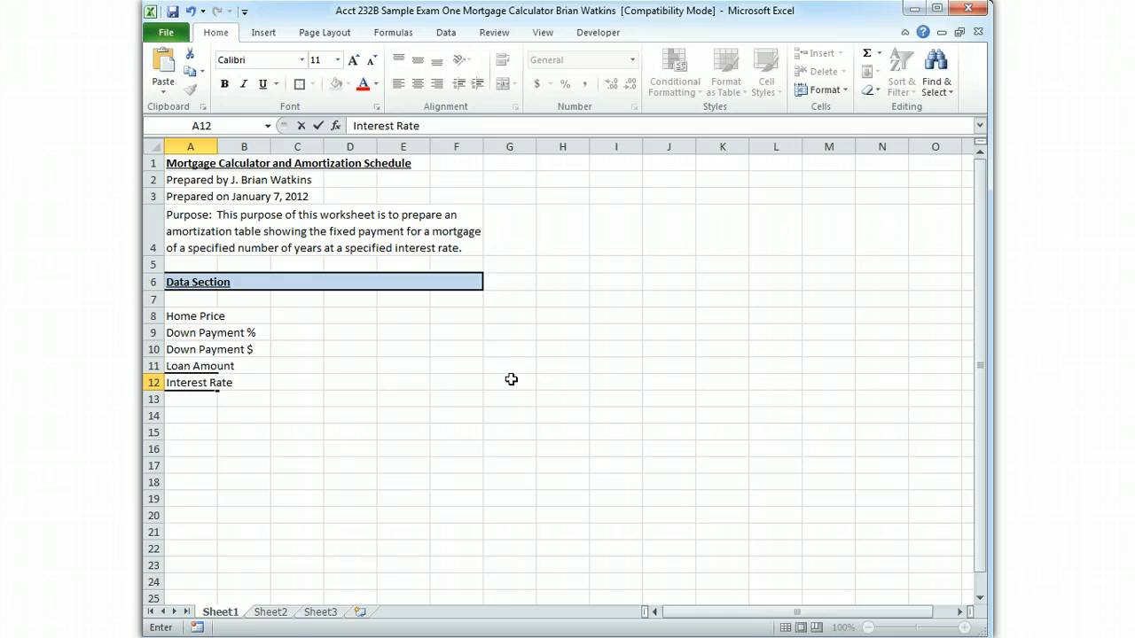
{"action": "key", "text": "Return"}
{"action": "type", "text": "L"}
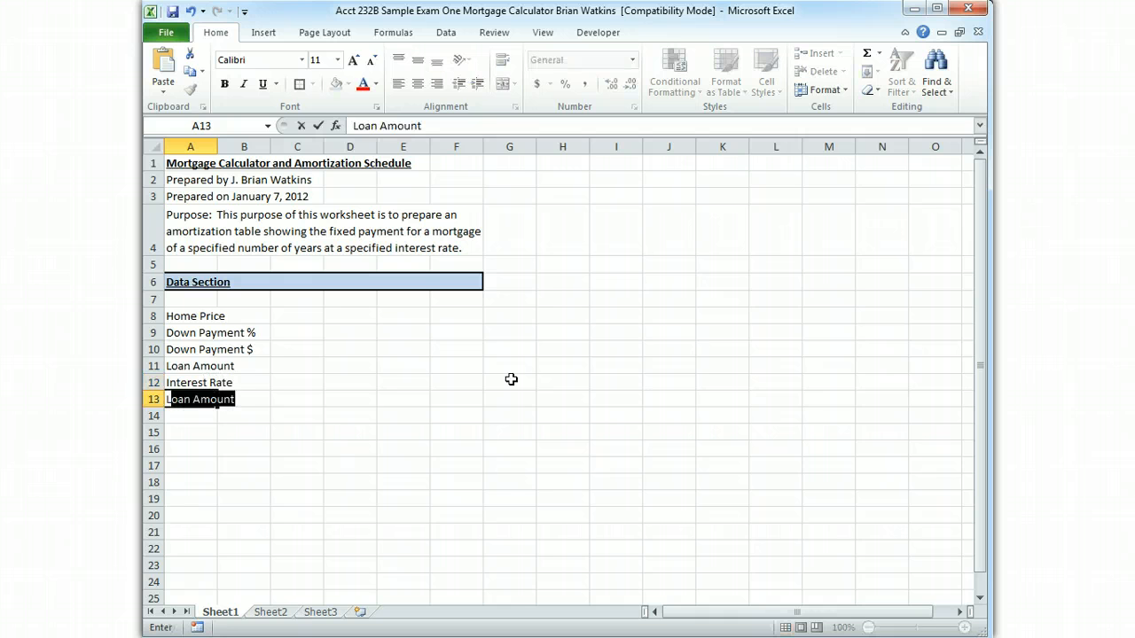
{"action": "type", "text": "oan Period "}
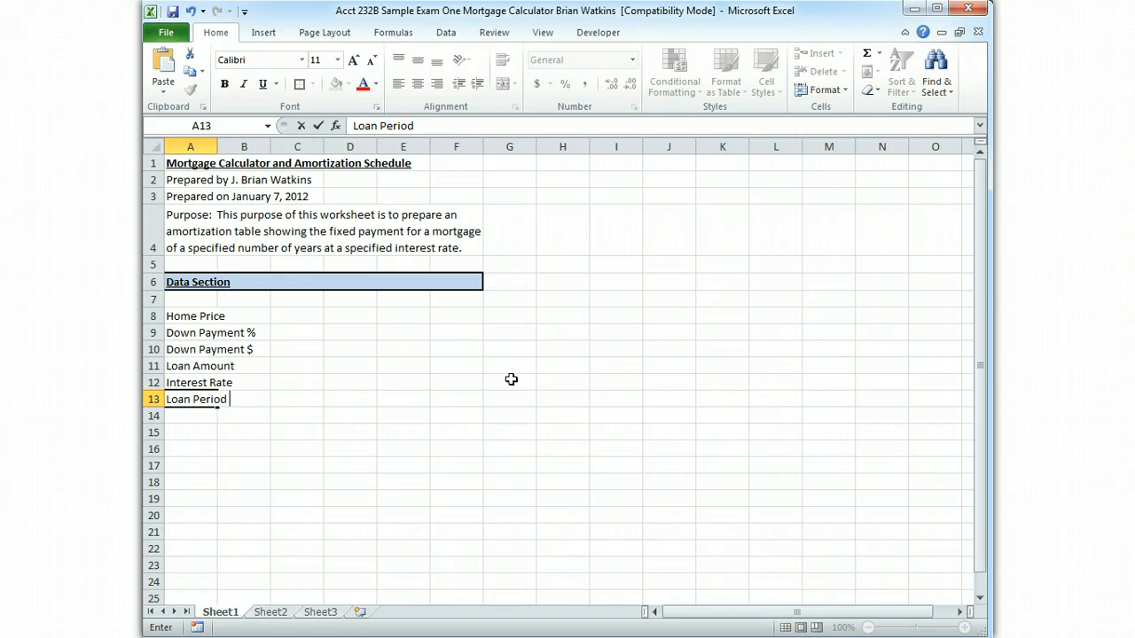
{"action": "type", "text": "(years)"}
{"action": "key", "text": "Return"}
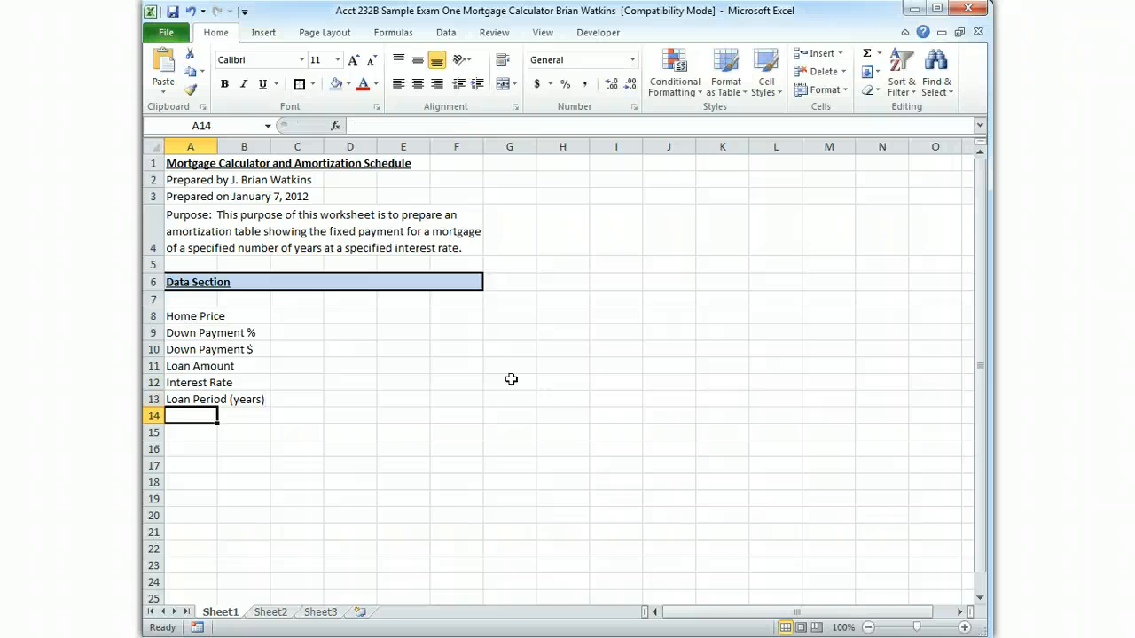
Enter the label "Monthly Payment" in cell A14 below the loan period label
{"action": "type", "text": "Month"}
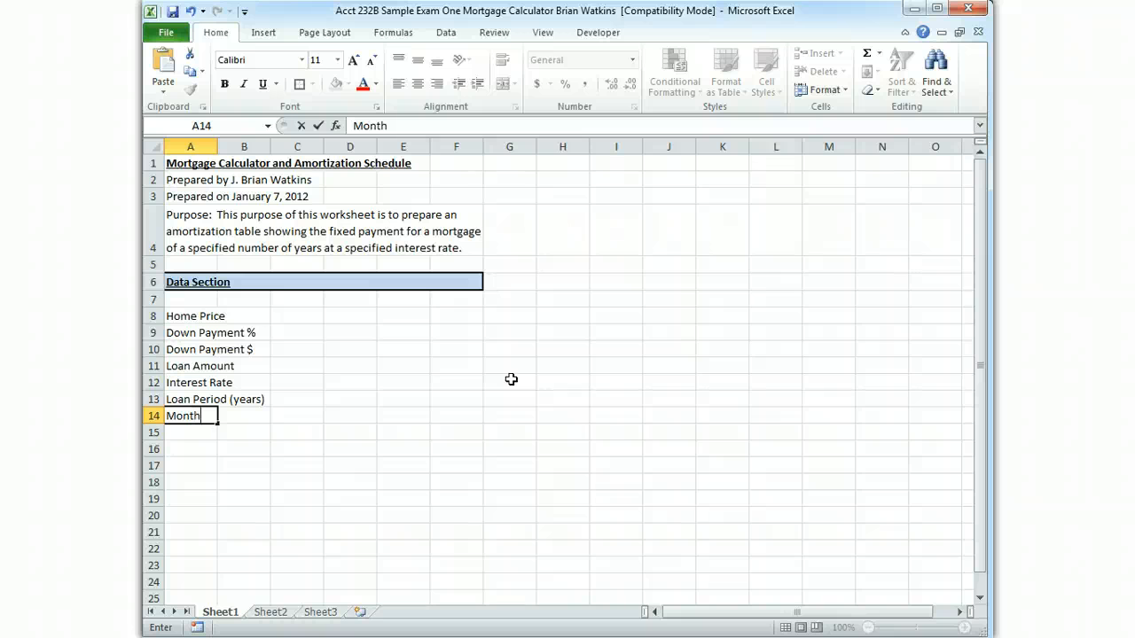
{"action": "type", "text": "ly Payment"}
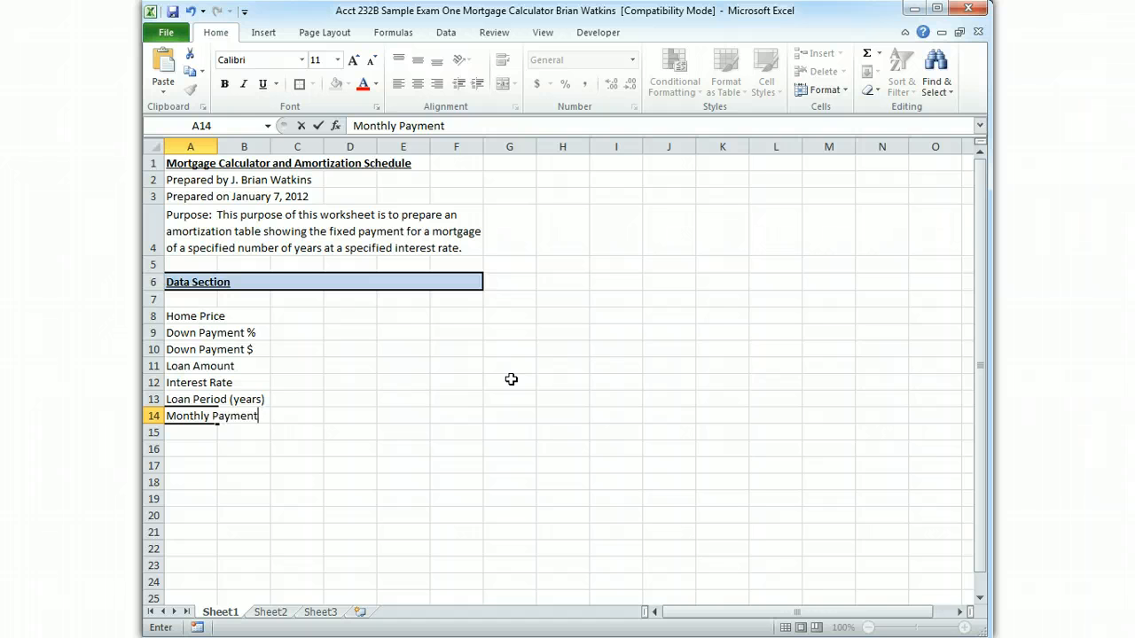
{"action": "key", "text": "Up"}
{"action": "key", "text": "Up"}
{"action": "key", "text": "Up"}
{"action": "key", "text": "Up"}
{"action": "key", "text": "Up"}
{"action": "key", "text": "Up"}
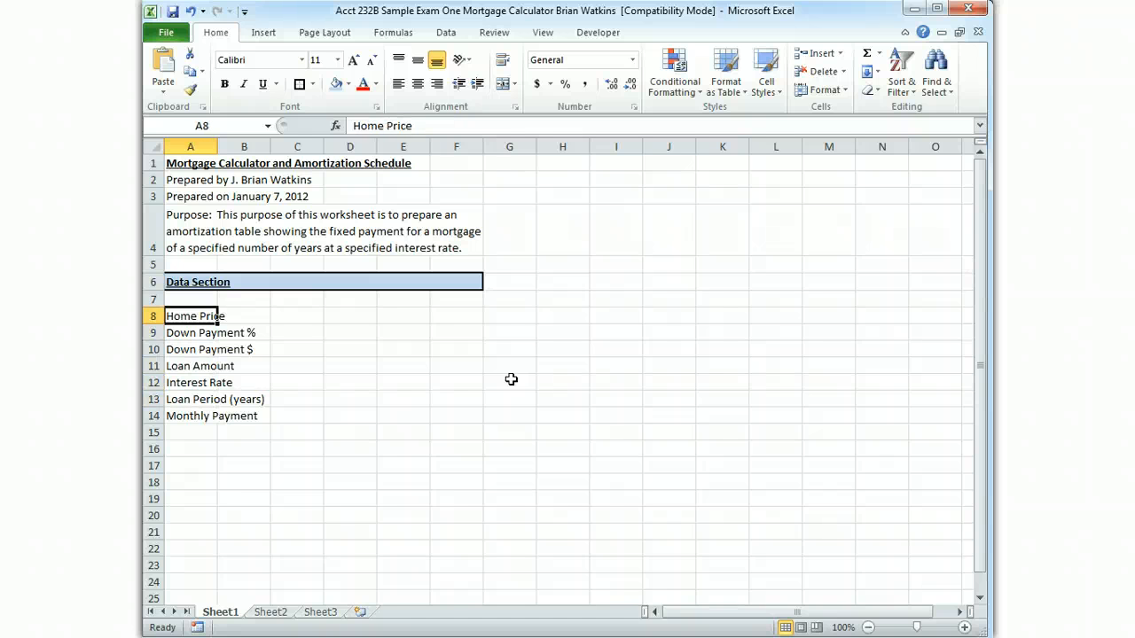
Review the data section labels in cells A8 through A14
{"action": "key", "text": "Down"}
{"action": "key", "text": "Down"}
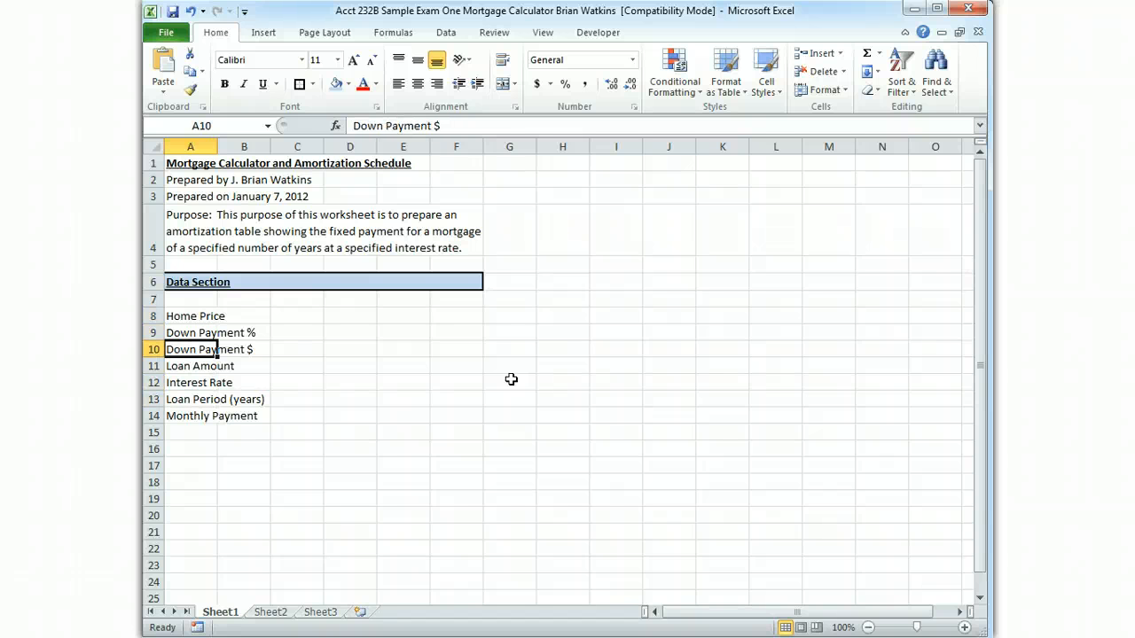
{"action": "key", "text": "Down"}
{"action": "key", "text": "Down"}
{"action": "key", "text": "Down"}
{"action": "key", "text": "Down"}
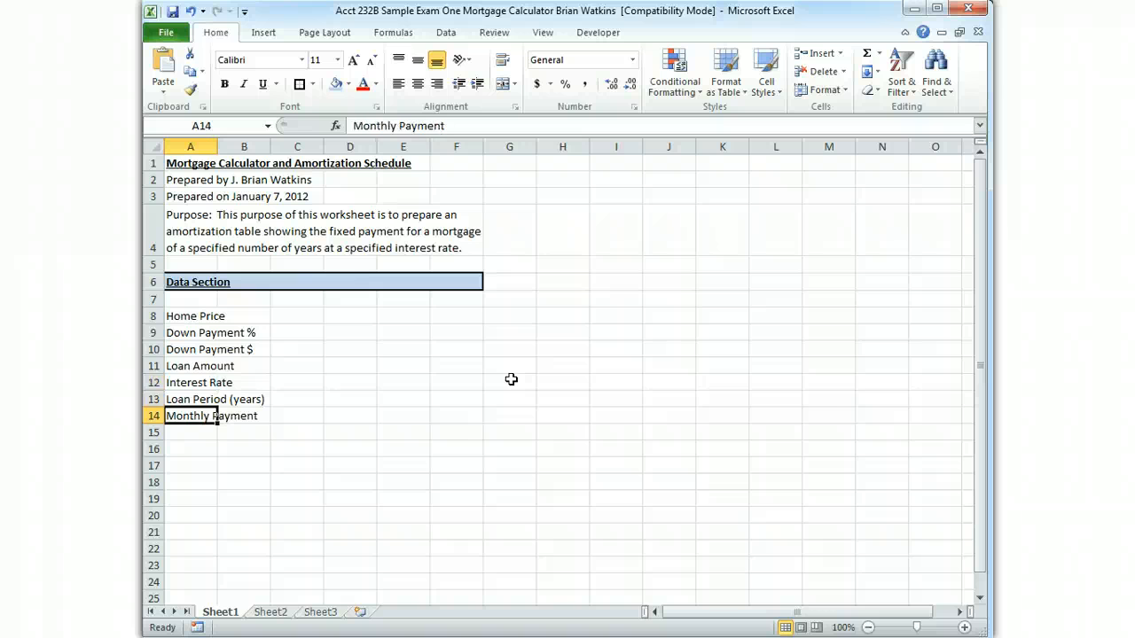
{"action": "key", "text": "Up"}
{"action": "key", "text": "Up"}
{"action": "key", "text": "Up"}
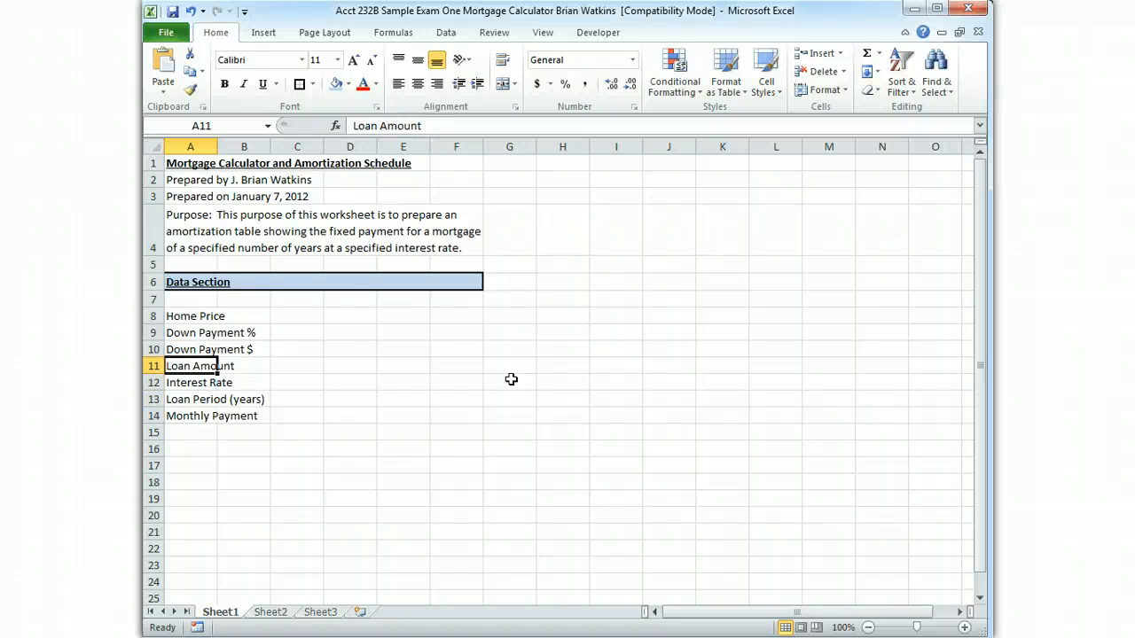
{"action": "key", "text": "Down"}
{"action": "key", "text": "Down"}
{"action": "key", "text": "Down"}
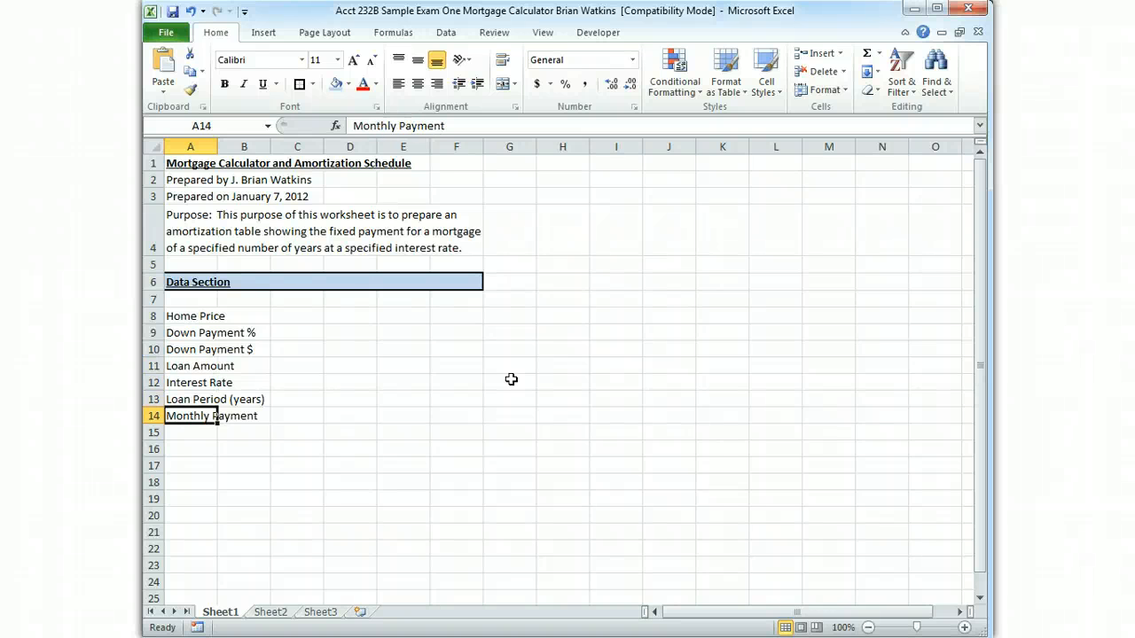
Enter a home price of 750,000 in cell C8 and keep that cell selected
{"action": "key", "text": "Up"}
{"action": "key", "text": "Up"}
{"action": "key", "text": "Up"}
{"action": "key", "text": "Up"}
{"action": "key", "text": "Up"}
{"action": "key", "text": "Up"}
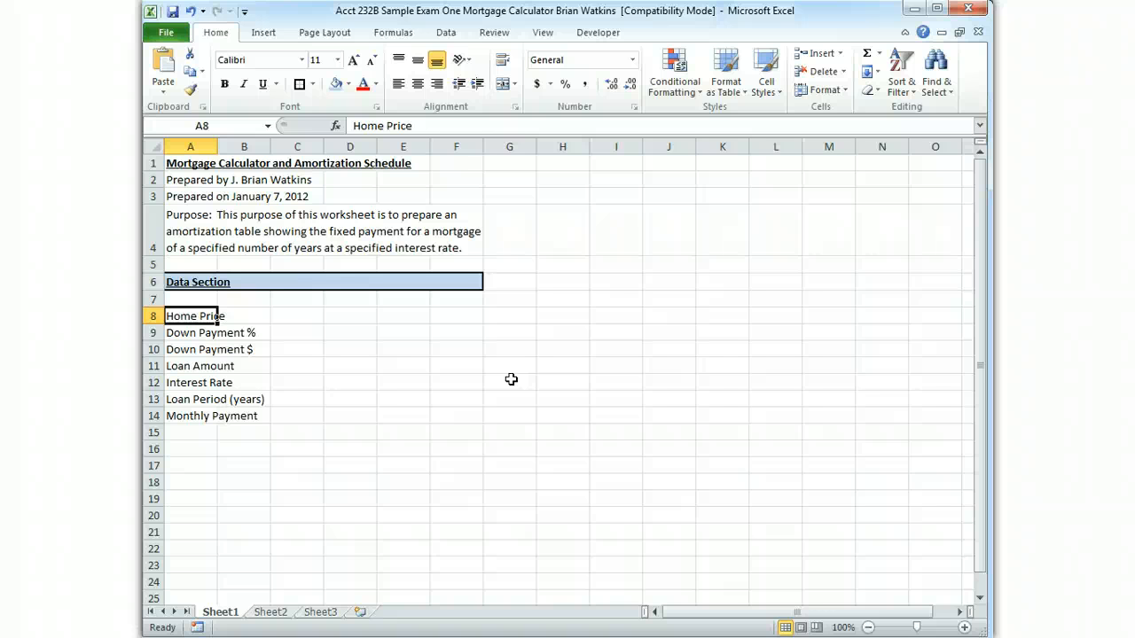
{"action": "key", "text": "Right"}
{"action": "key", "text": "Right"}
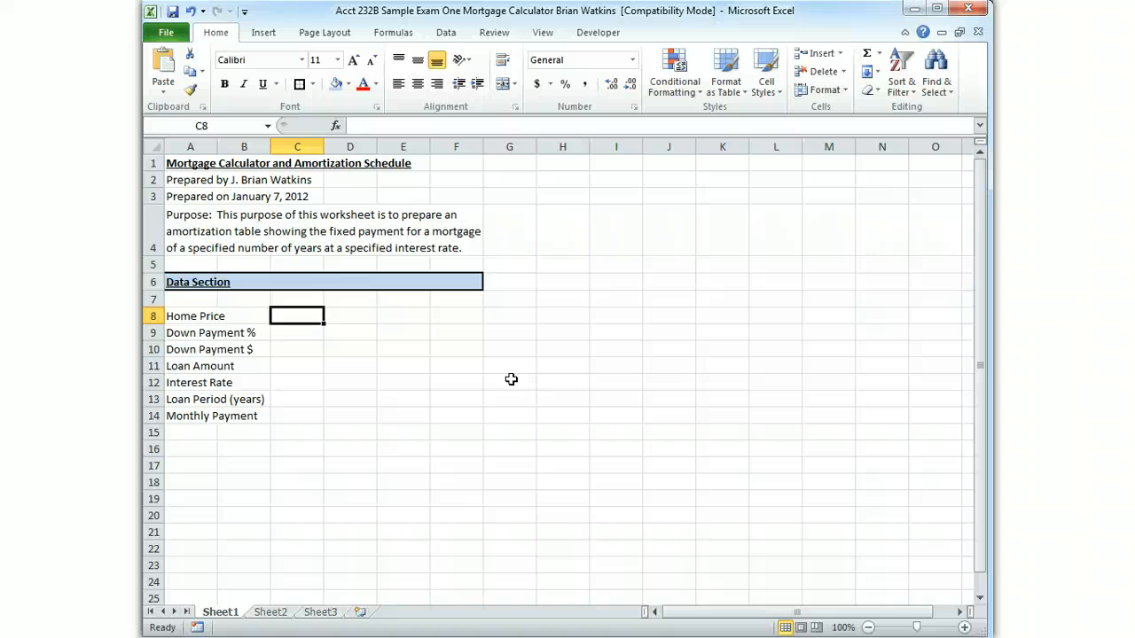
{"action": "type", "text": "7"}
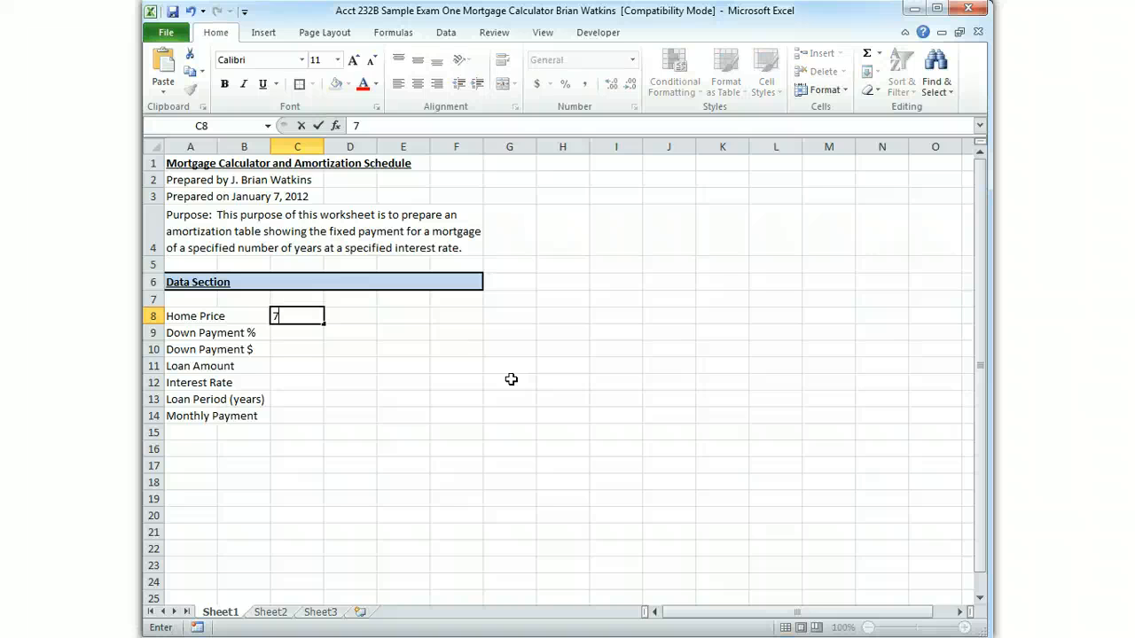
{"action": "type", "text": "50,000"}
{"action": "key", "text": "Tab"}
{"action": "key", "text": "Down"}
{"action": "key", "text": "Up"}
{"action": "key", "text": "Left"}
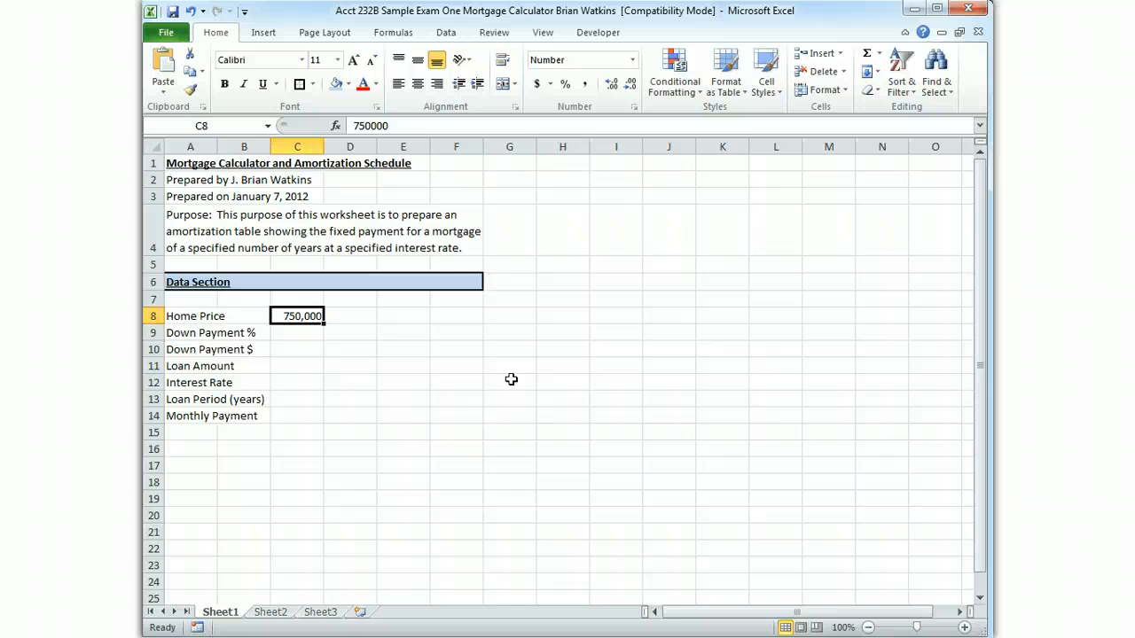
Enter the formula +C8 in cell E8 to reference the home price by its cell address
{"action": "key", "text": "Right"}
{"action": "key", "text": "Right"}
{"action": "key", "text": "Right"}
{"action": "key", "text": "Left"}
{"action": "type", "text": "+c8"}
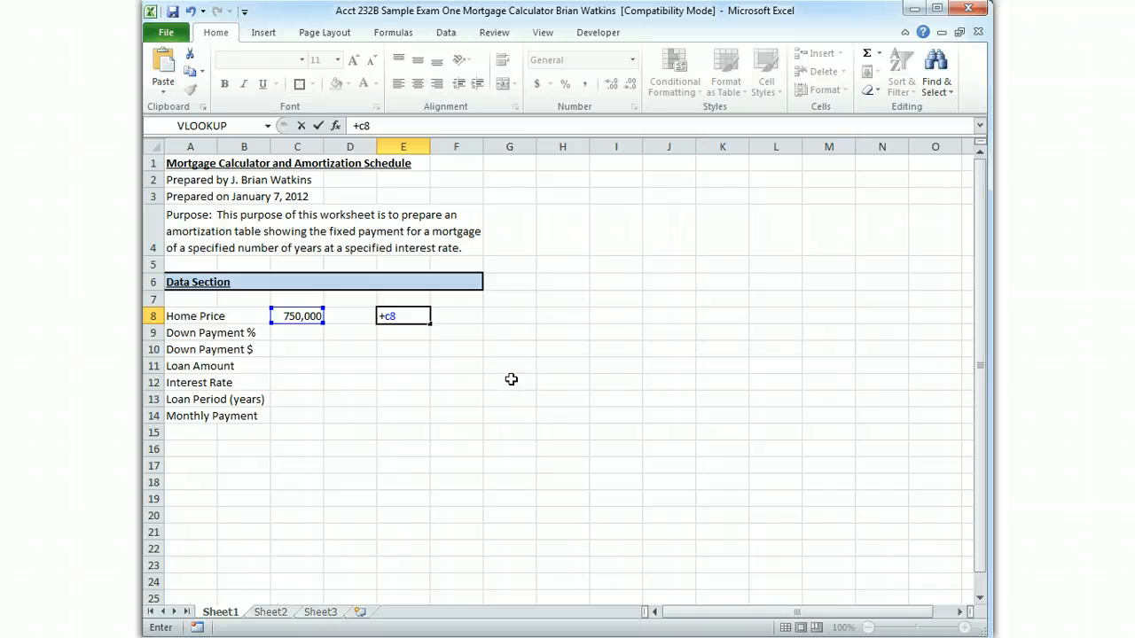
{"action": "key", "text": "Return"}
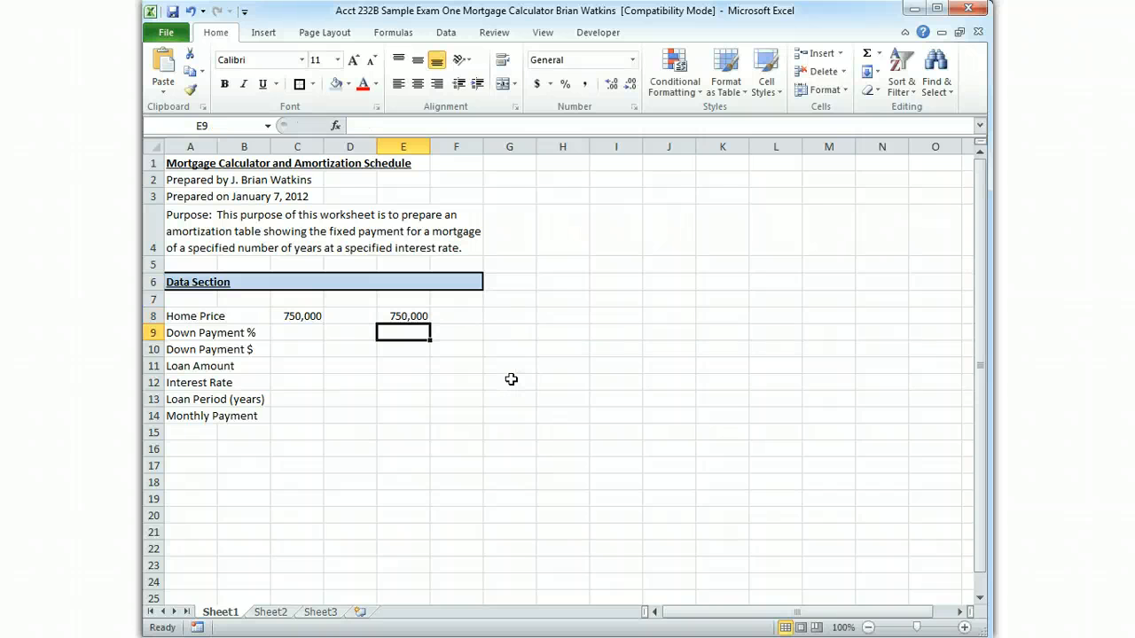
Clear the home price reference formula from cell E8
{"action": "key", "text": "Up"}
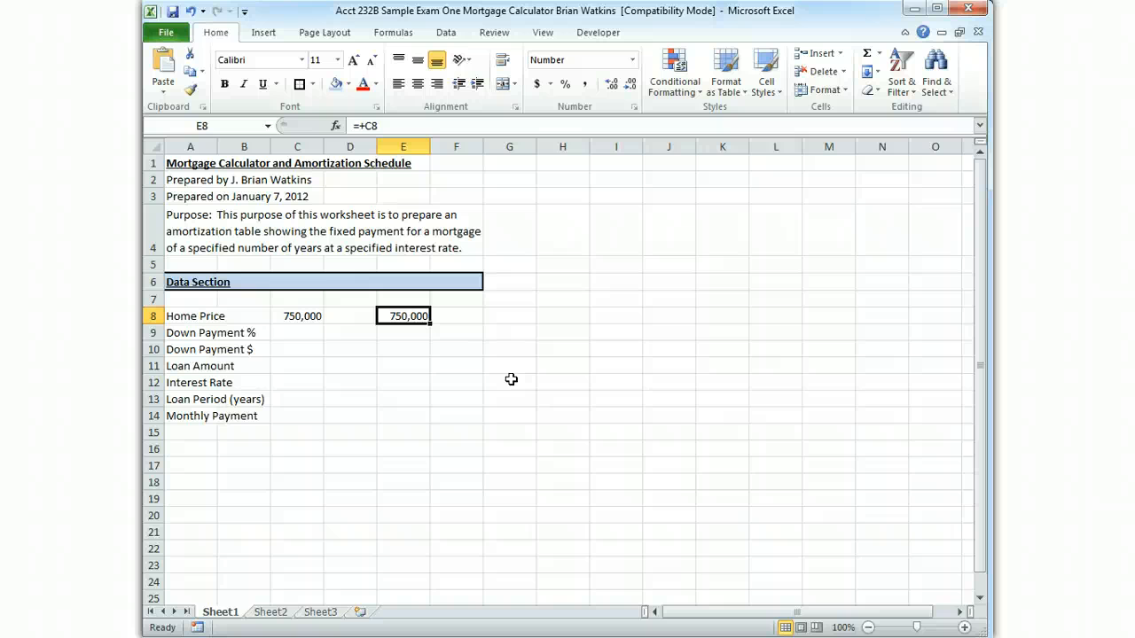
{"action": "key", "text": "BackSpace"}
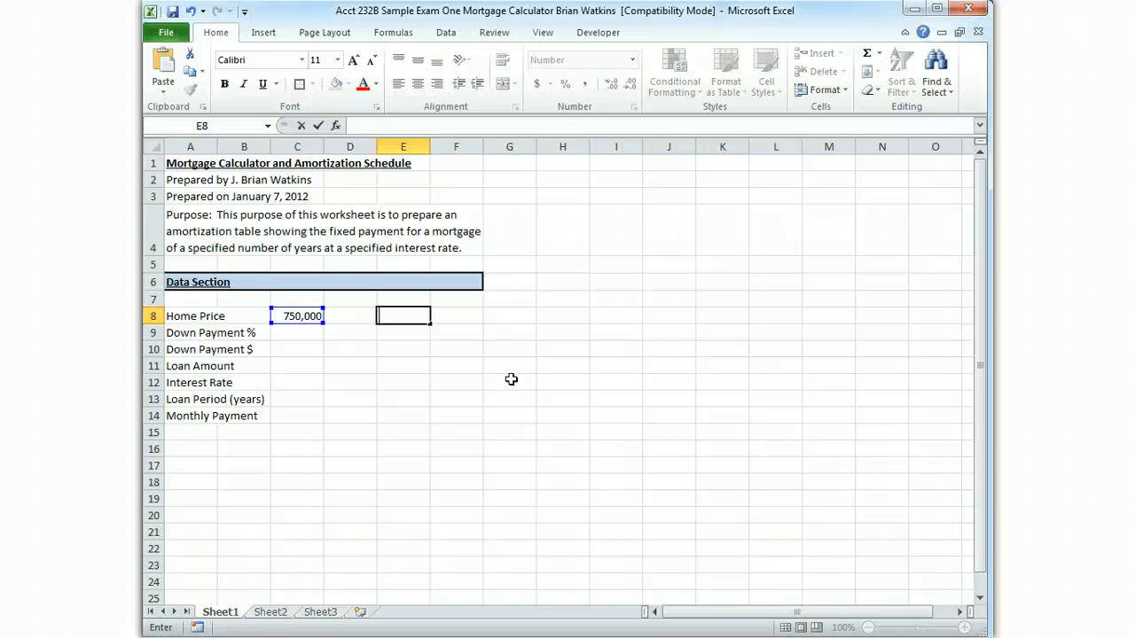
{"action": "key", "text": "Return"}
Assign the name Home_Price to the home price value in cell C8
{"action": "key", "text": "Left"}
{"action": "key", "text": "Left"}
{"action": "key", "text": "Up"}
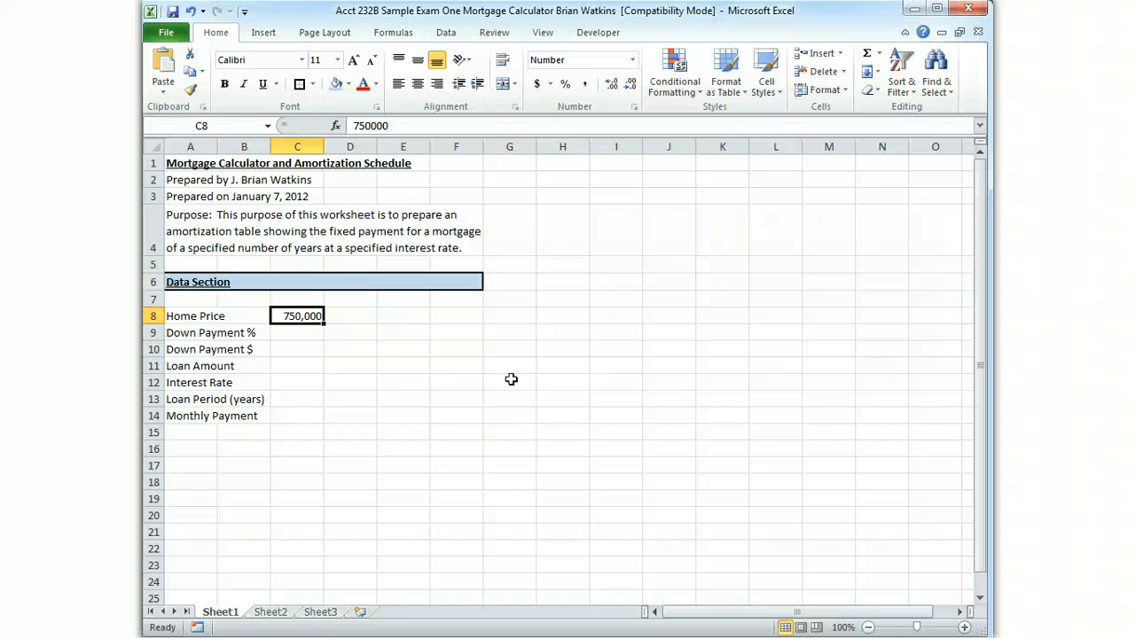
{"action": "left_click", "coordinate": [221, 125]}
{"action": "type", "text": "Home_Price"}
{"action": "key", "text": "Return"}
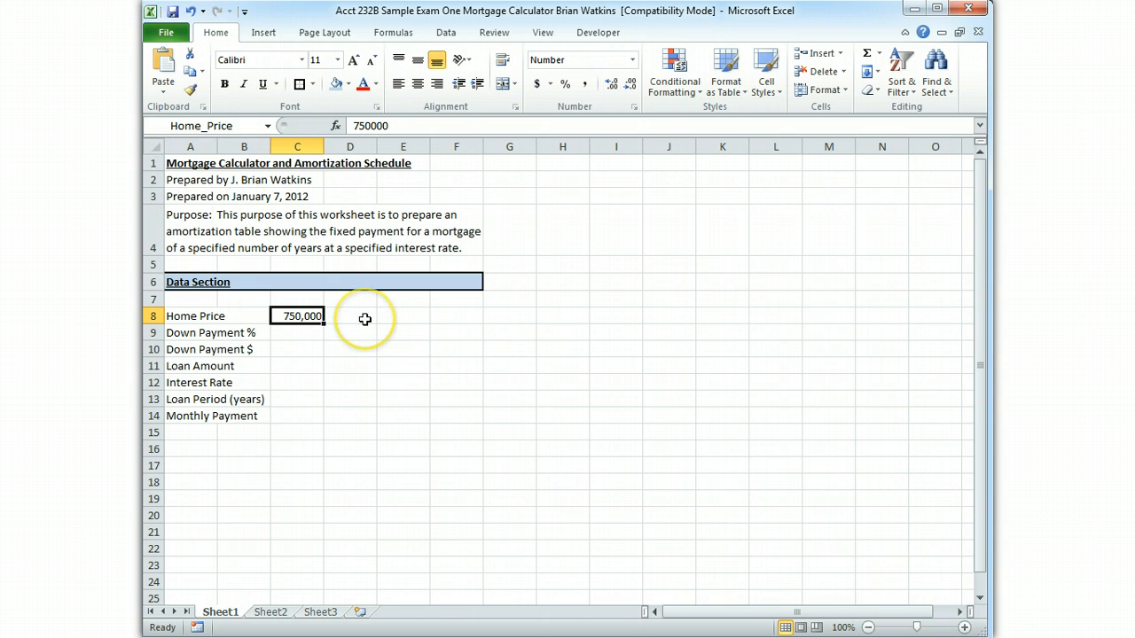
Check the value, reference and scope of Home_Price in the Name Manager, then close it
{"action": "left_click", "coordinate": [395, 33]}
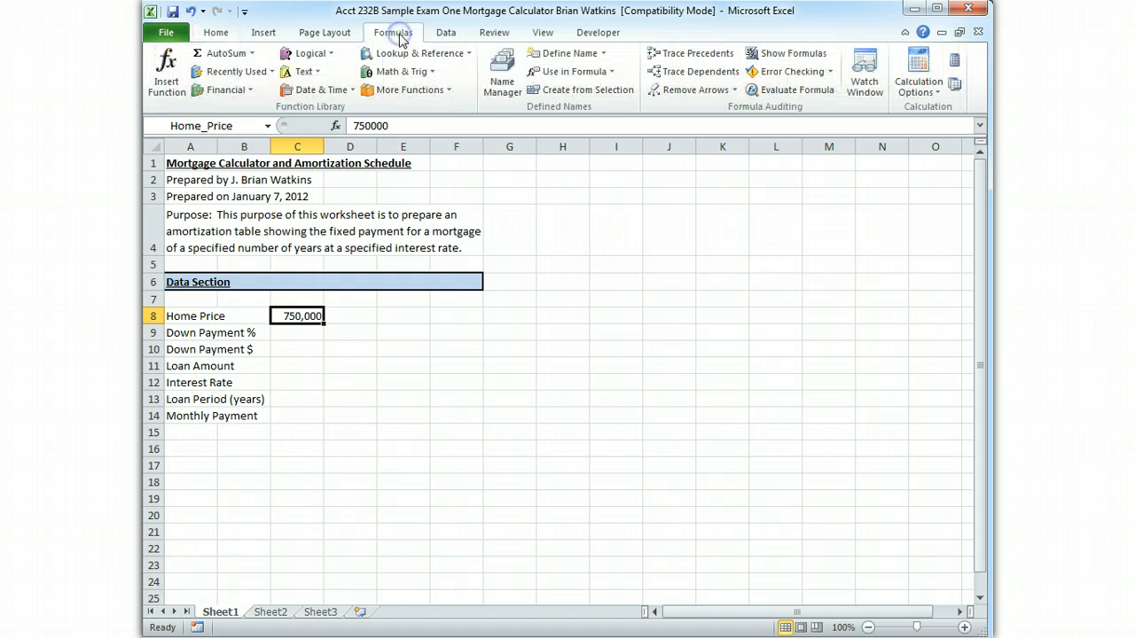
{"action": "left_click", "coordinate": [502, 78]}
{"action": "left_click", "coordinate": [502, 78]}
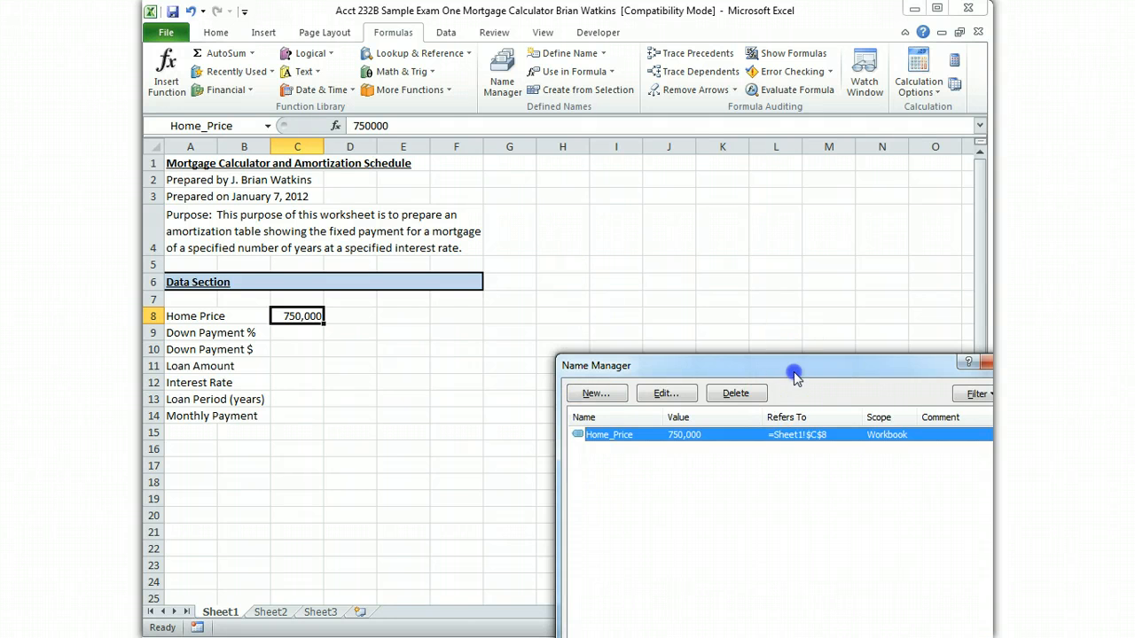
{"action": "left_click_drag", "start_coordinate": [794, 371], "coordinate": [688, 211]}
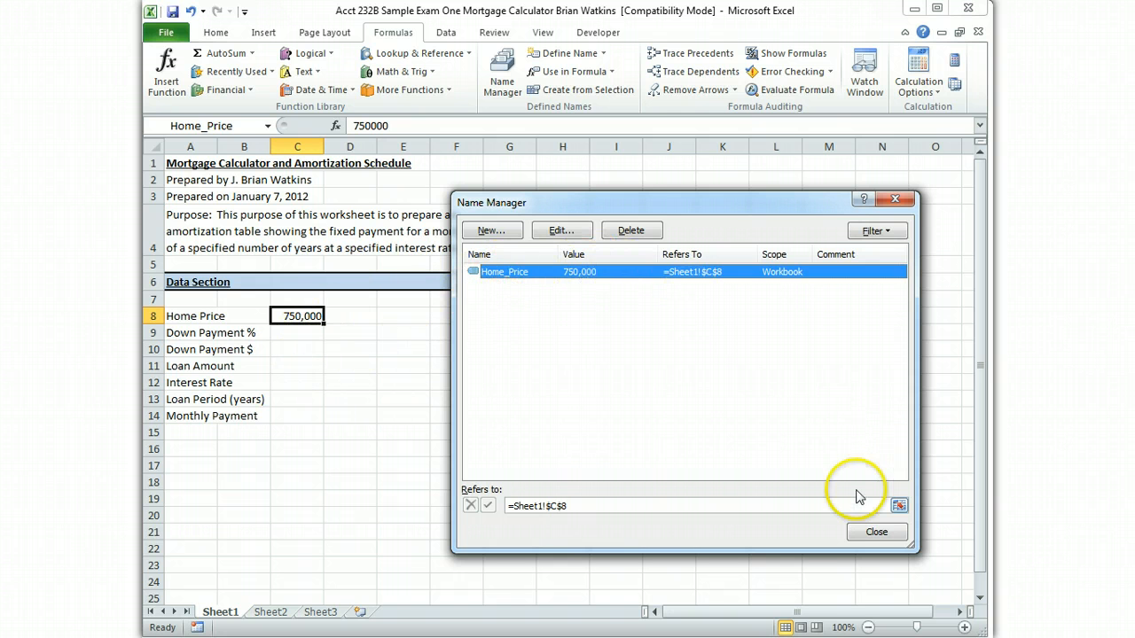
{"action": "left_click", "coordinate": [876, 536]}
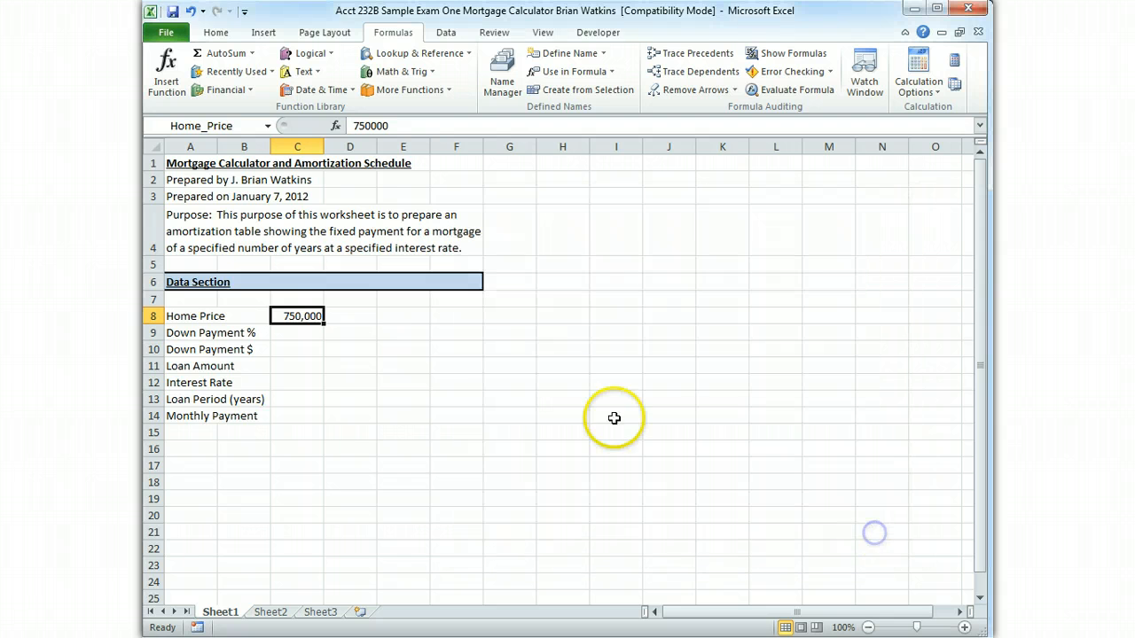
Enter the formula +Home_price in cell G8 and go from it to the cell it references
{"action": "left_click", "coordinate": [522, 319]}
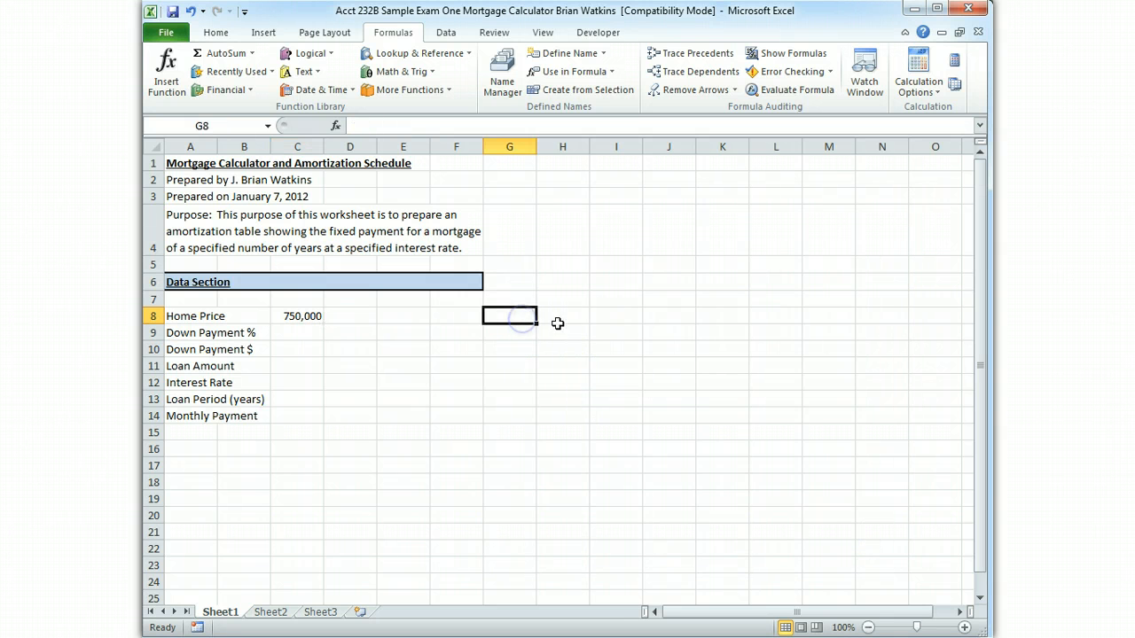
{"action": "type", "text": "Home"}
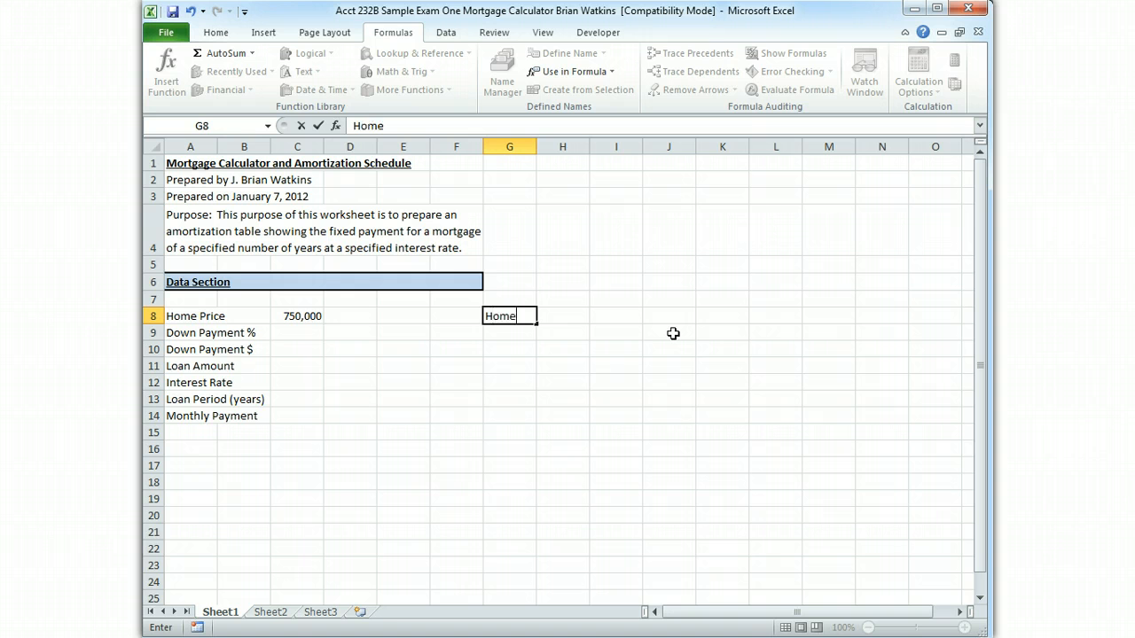
{"action": "type", "text": "_price"}
{"action": "key", "text": "Return"}
{"action": "key", "text": "Up"}
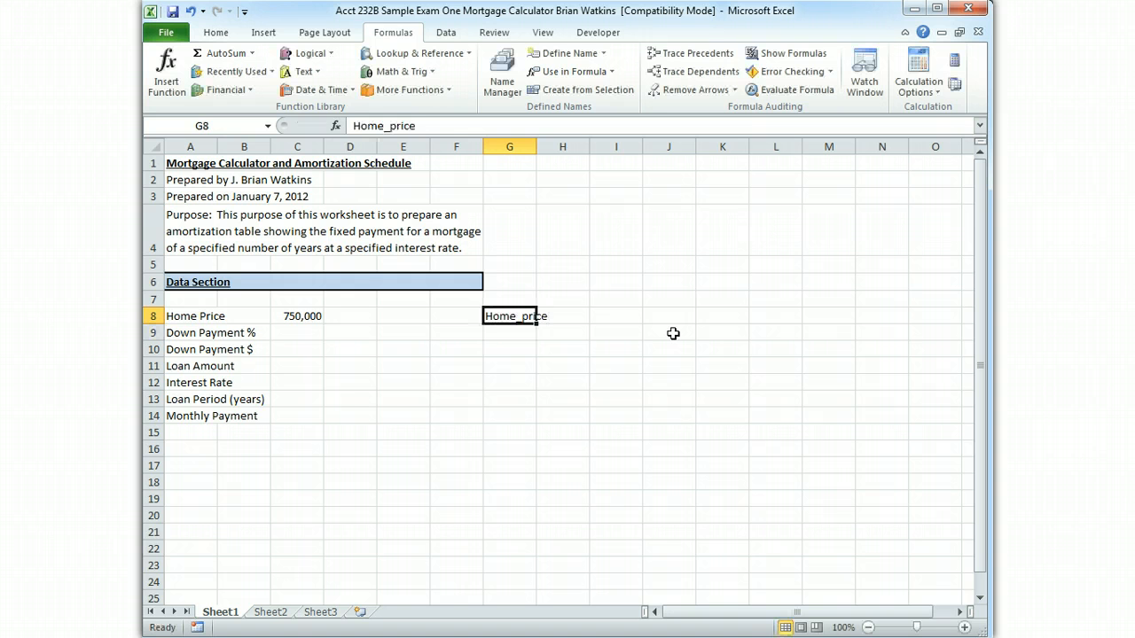
{"action": "left_click", "coordinate": [357, 126]}
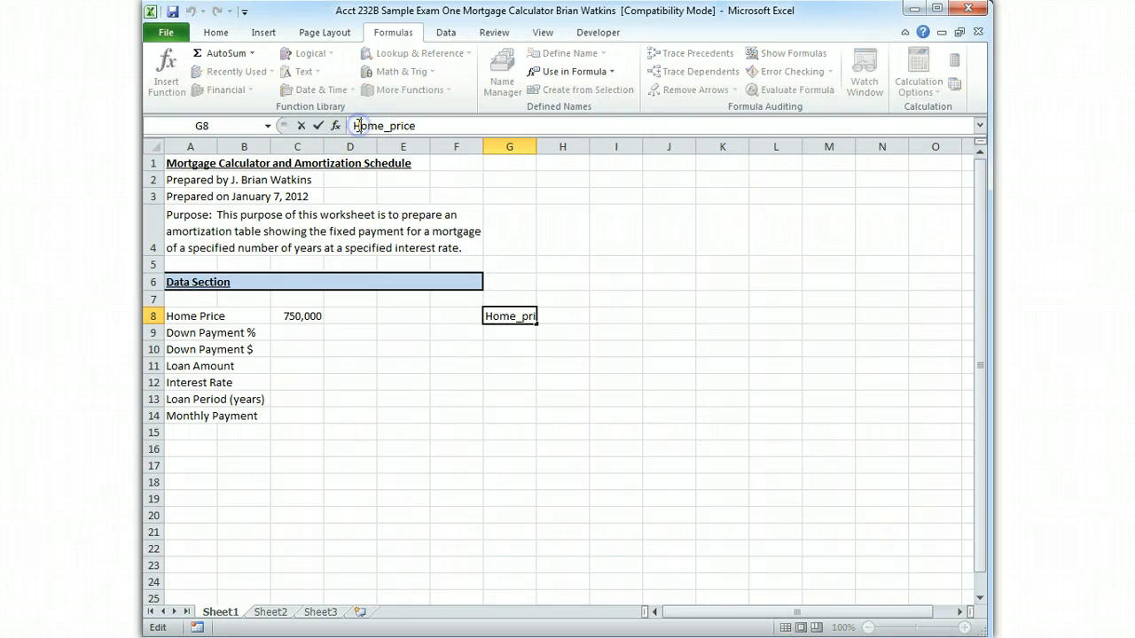
{"action": "type", "text": "+"}
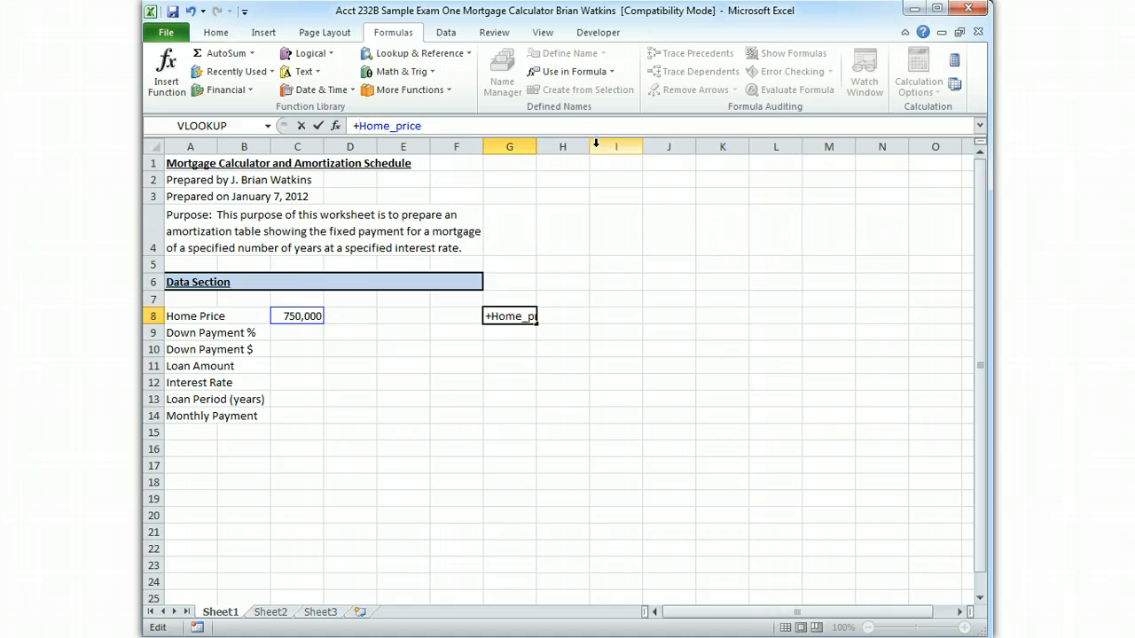
{"action": "key", "text": "Return"}
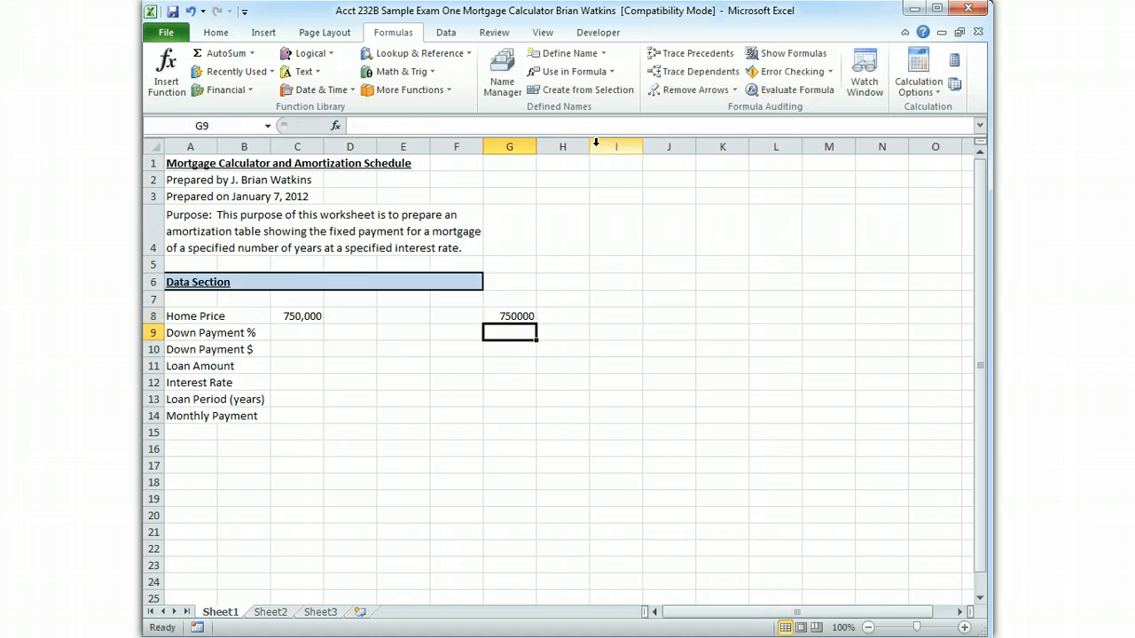
{"action": "left_click", "coordinate": [508, 317]}
{"action": "key", "text": "ctrl+bracketleft"}
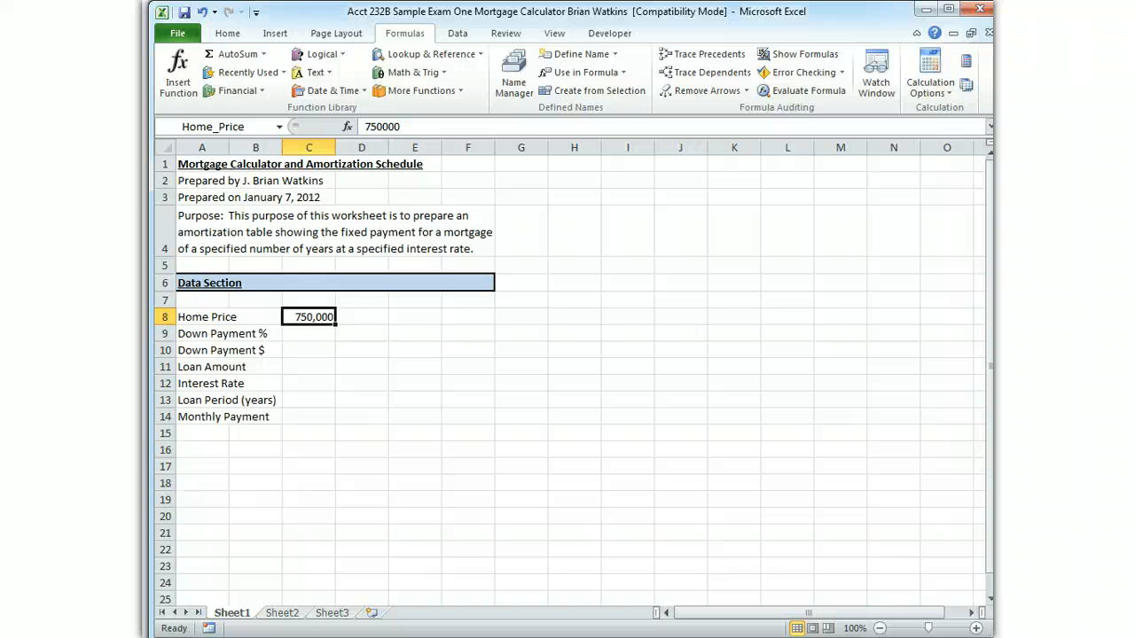
Enter a down payment percentage of 20 in cell C9
{"action": "key", "text": "Down"}
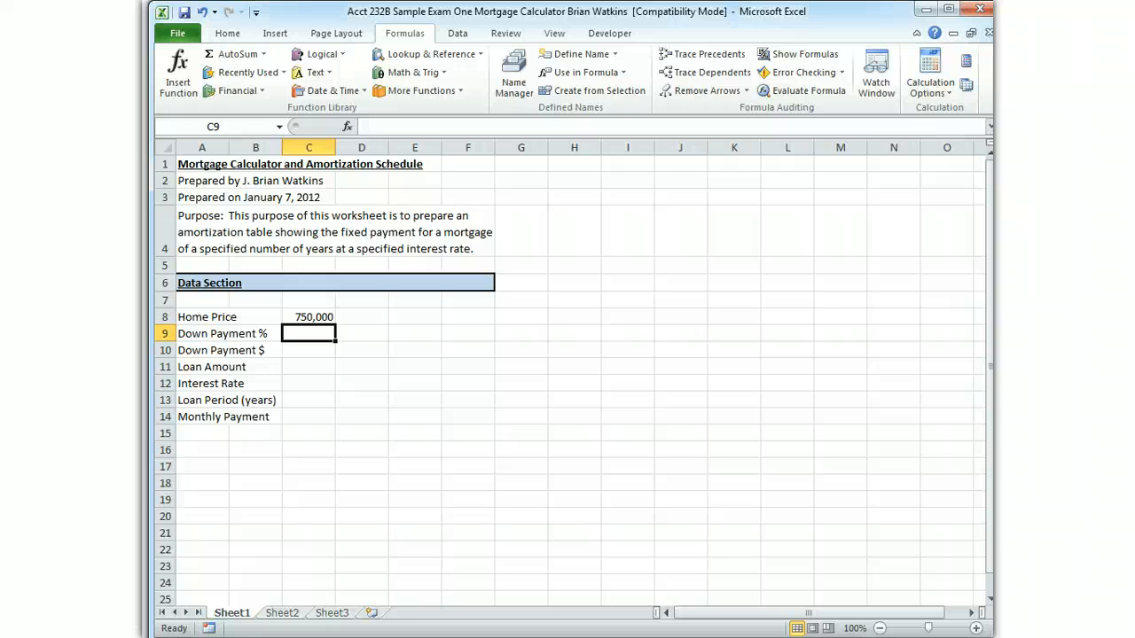
{"action": "type", "text": "20"}
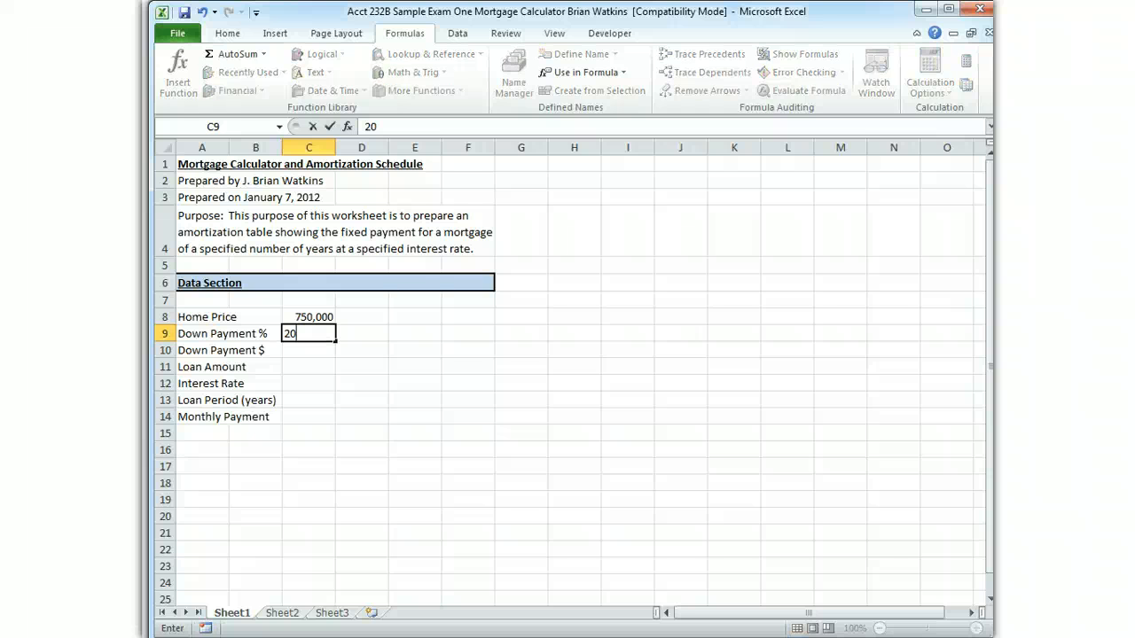
{"action": "key", "text": "Return"}
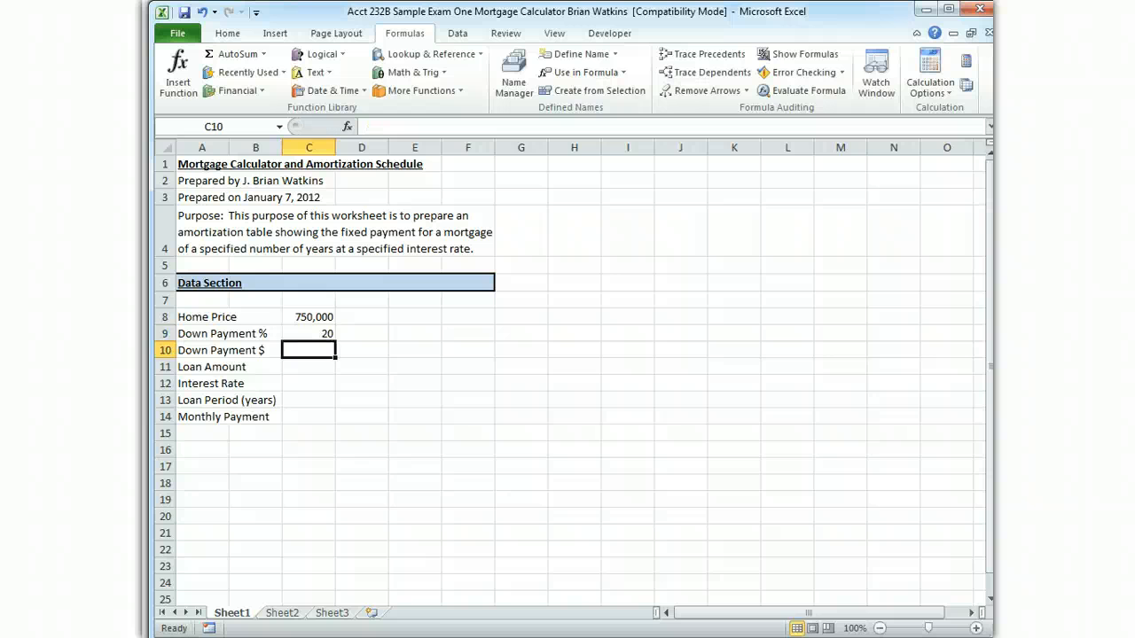
Assign the name Down_Payment_Percentage to the down payment percentage in cell C9
{"action": "key", "text": "Up"}
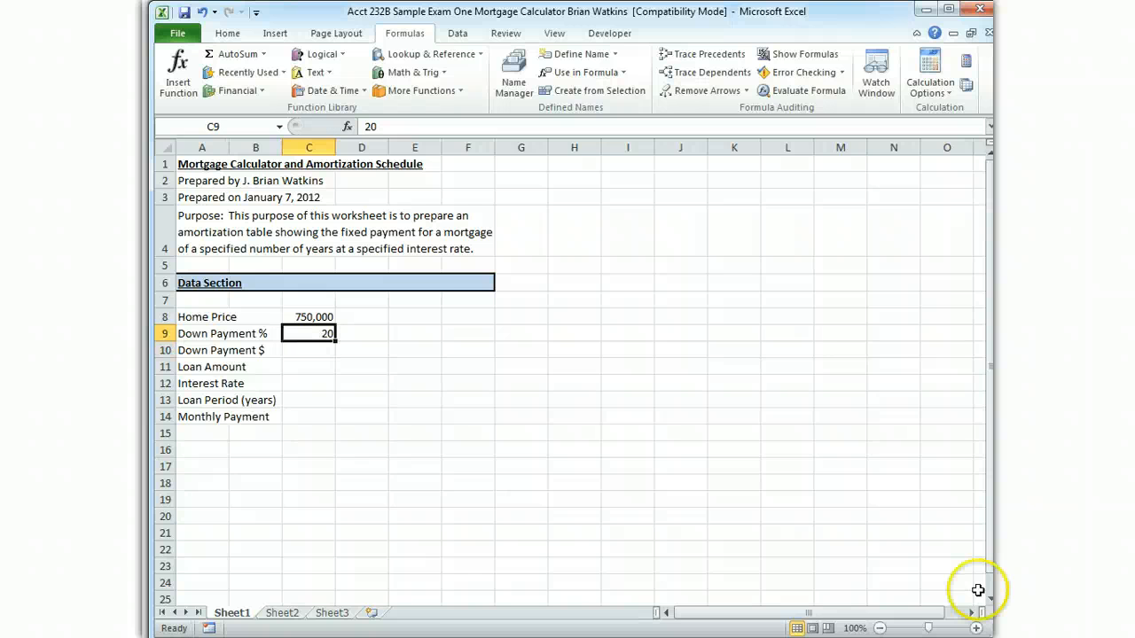
{"action": "left_click", "coordinate": [229, 126]}
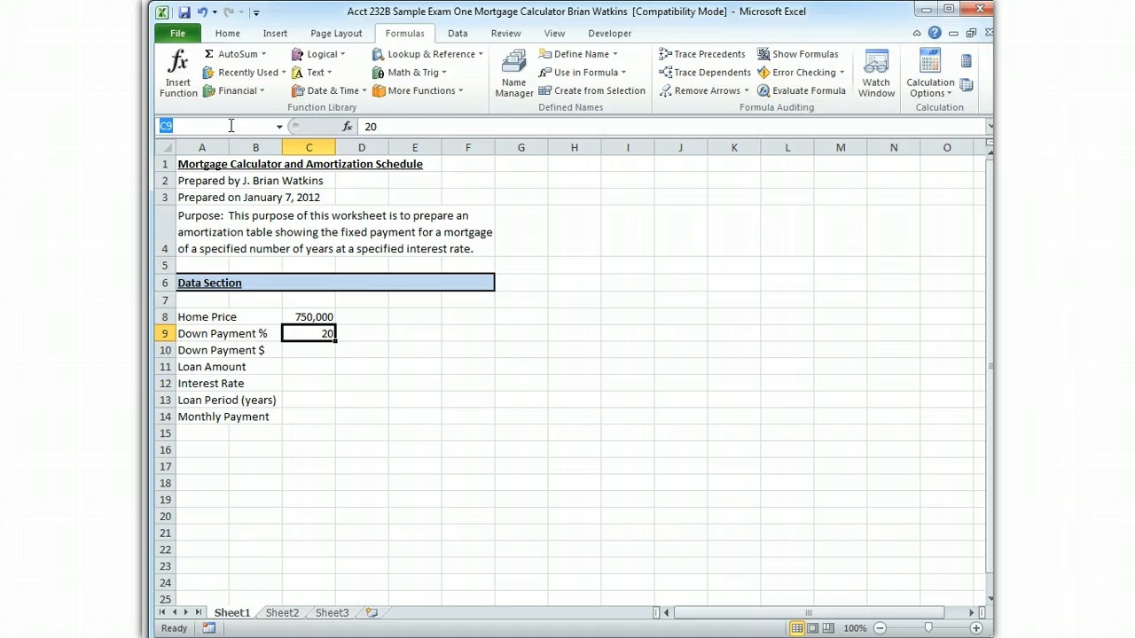
{"action": "type", "text": "Down_Paym"}
{"action": "type", "text": "ent"}
{"action": "type", "text": "_Percentage"}
{"action": "key", "text": "Return"}
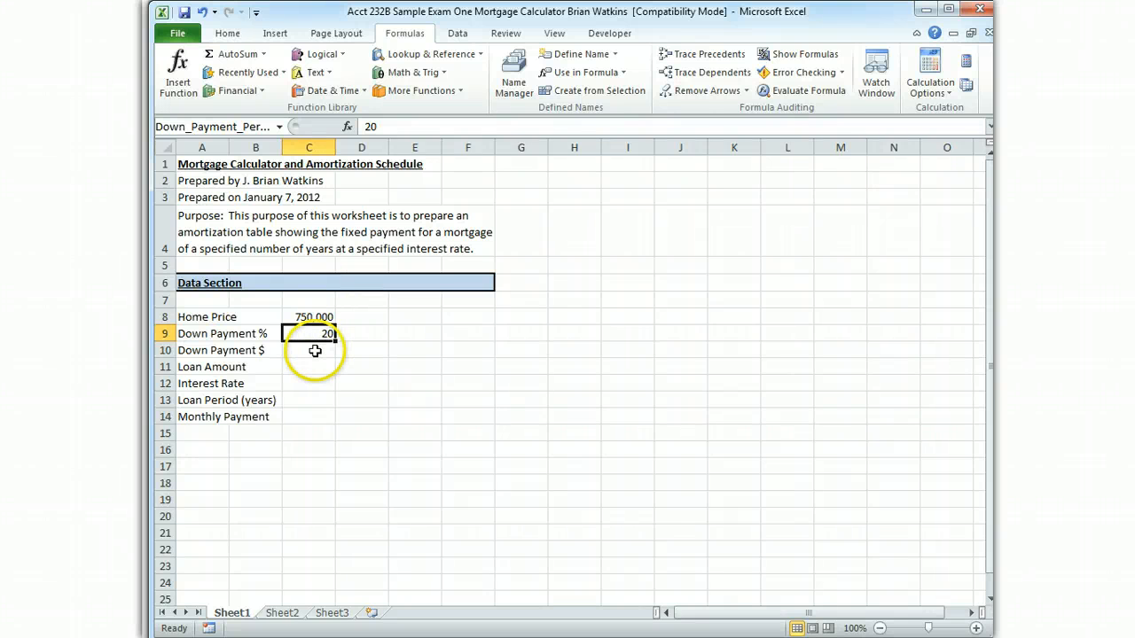
Assign the name Down_Payment_Amount to cell C10 beside the Down Payment $ label
{"action": "left_click", "coordinate": [315, 351]}
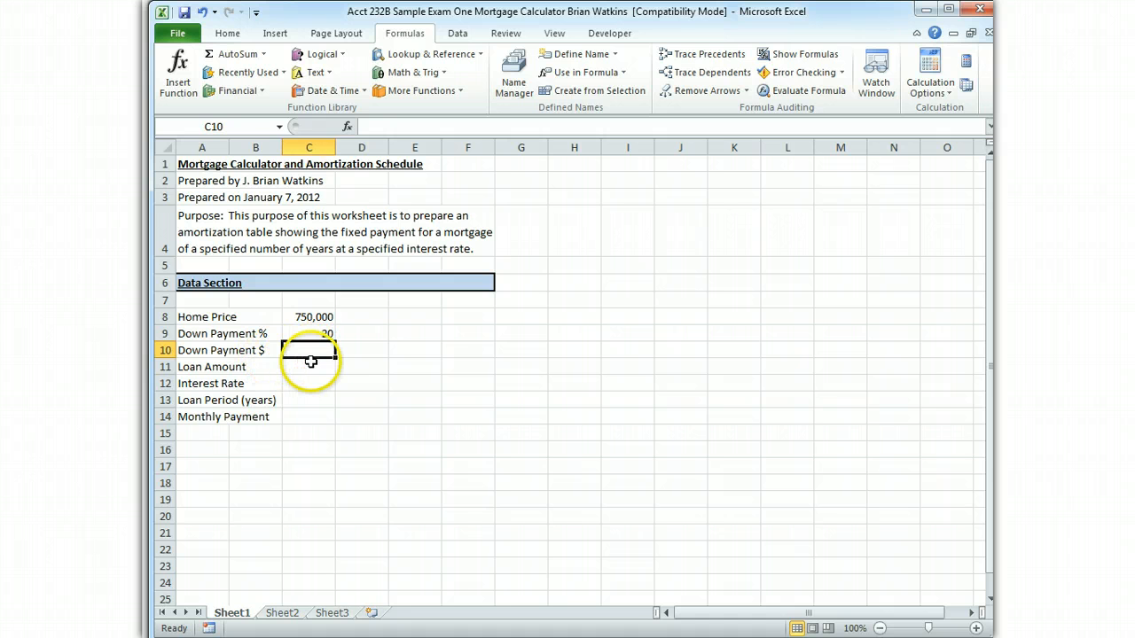
{"action": "left_click", "coordinate": [229, 126]}
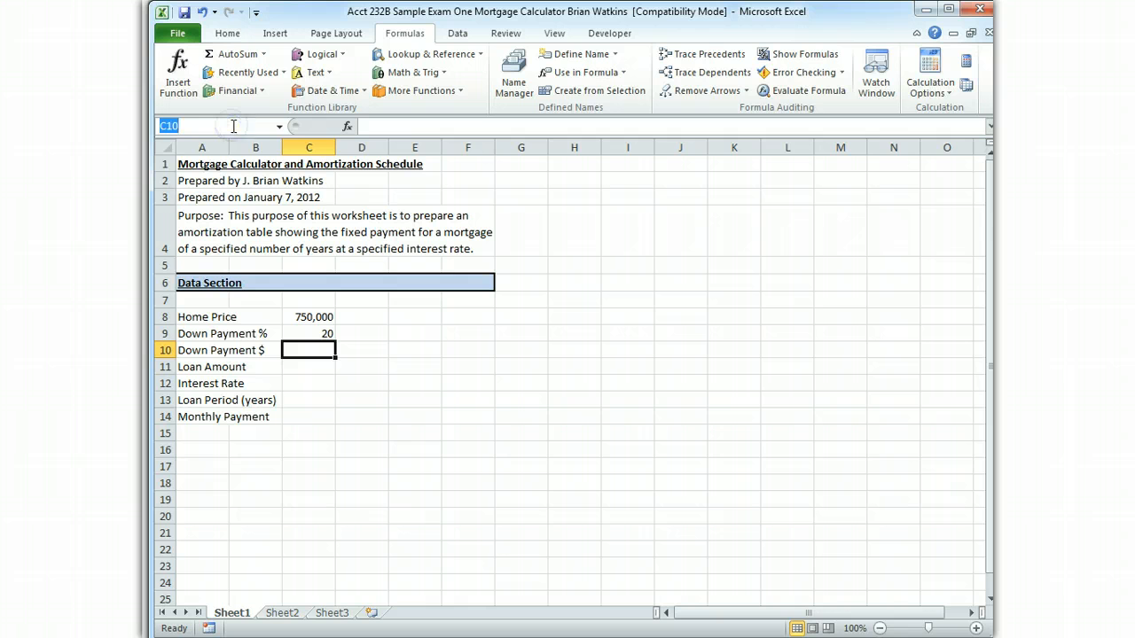
{"action": "type", "text": "Down_Payme"}
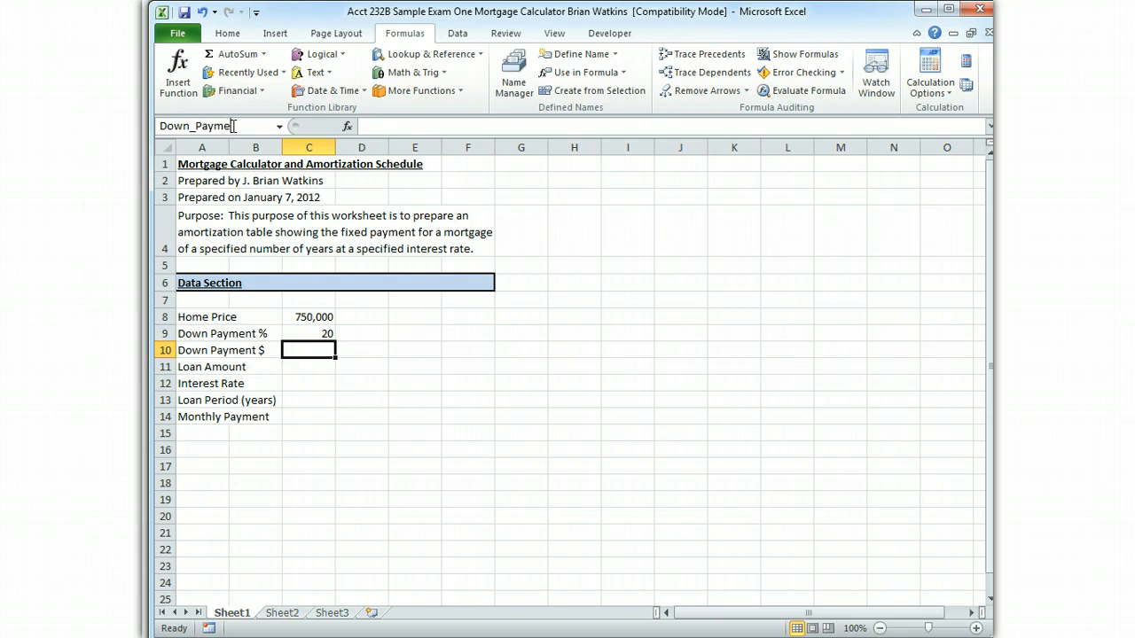
{"action": "type", "text": "nt_Amount"}
{"action": "key", "text": "Return"}
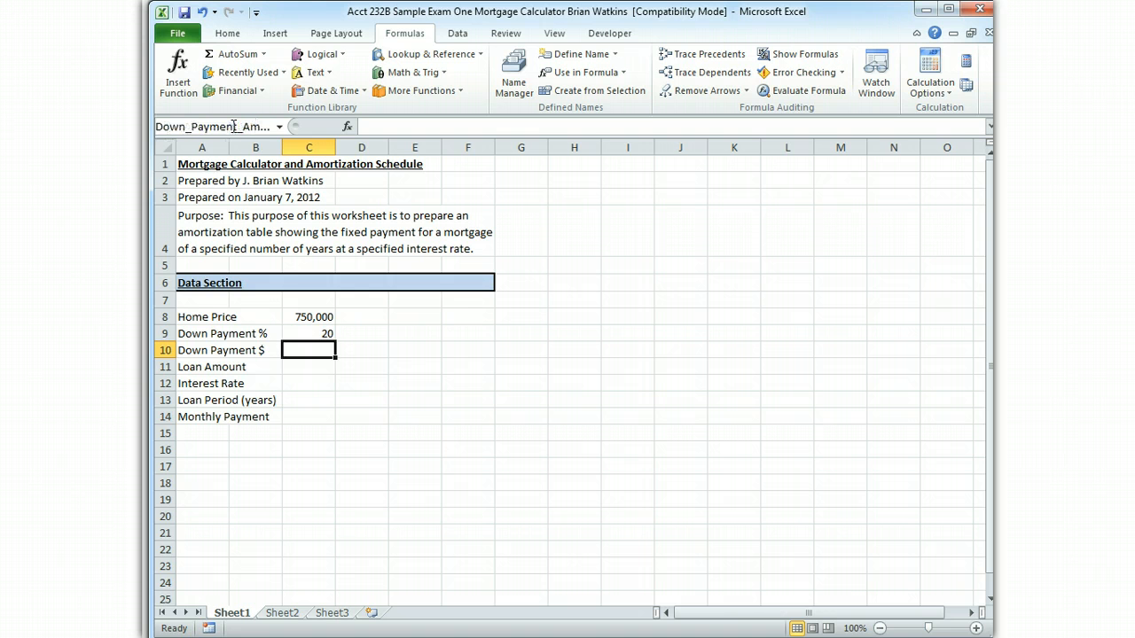
Assign the name Loan_Amount to cell C11 beside the Loan Amount label
{"action": "left_click", "coordinate": [318, 370]}
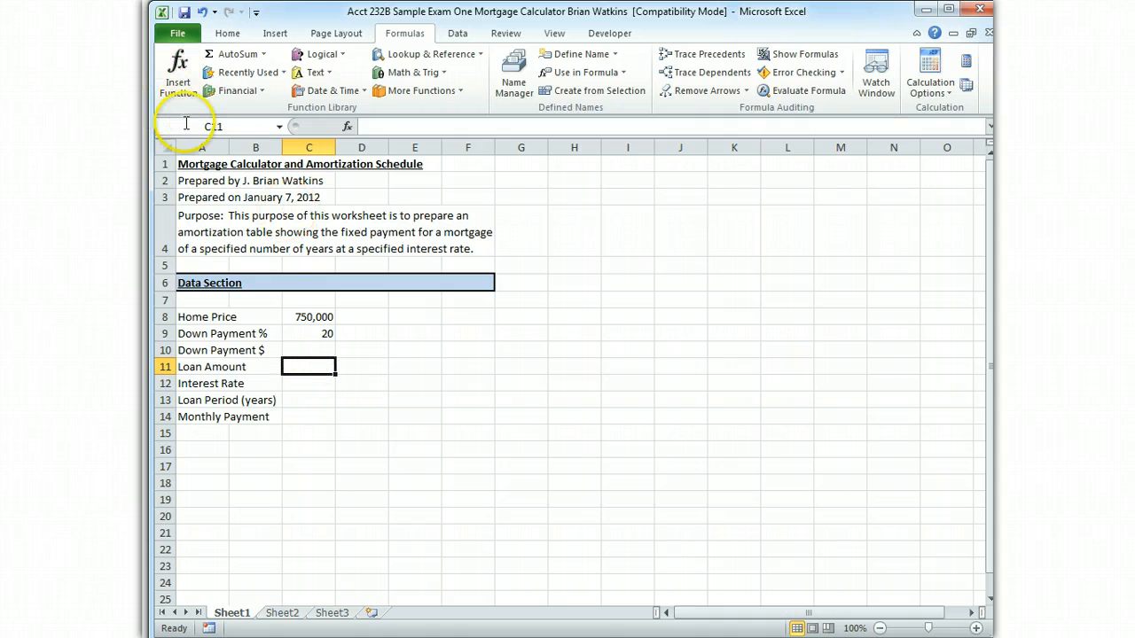
{"action": "left_click", "coordinate": [248, 127]}
{"action": "type", "text": "L"}
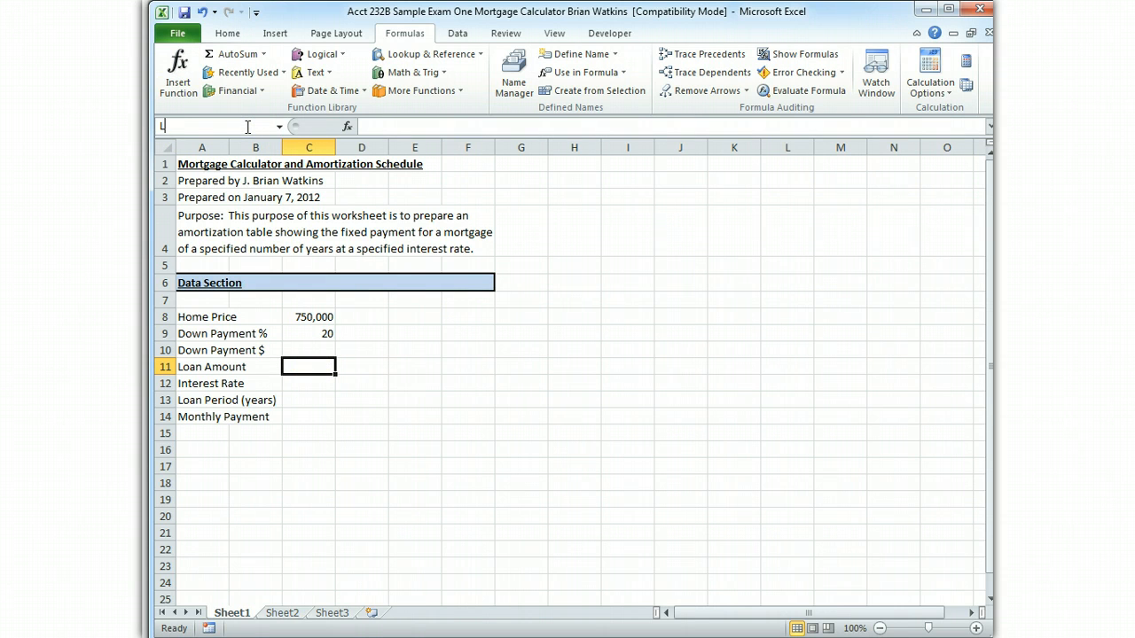
{"action": "type", "text": "oan_Amount"}
{"action": "key", "text": "Return"}
Assign the name Interest_Rate to cell C12 beside the Interest Rate label
{"action": "left_click", "coordinate": [300, 383]}
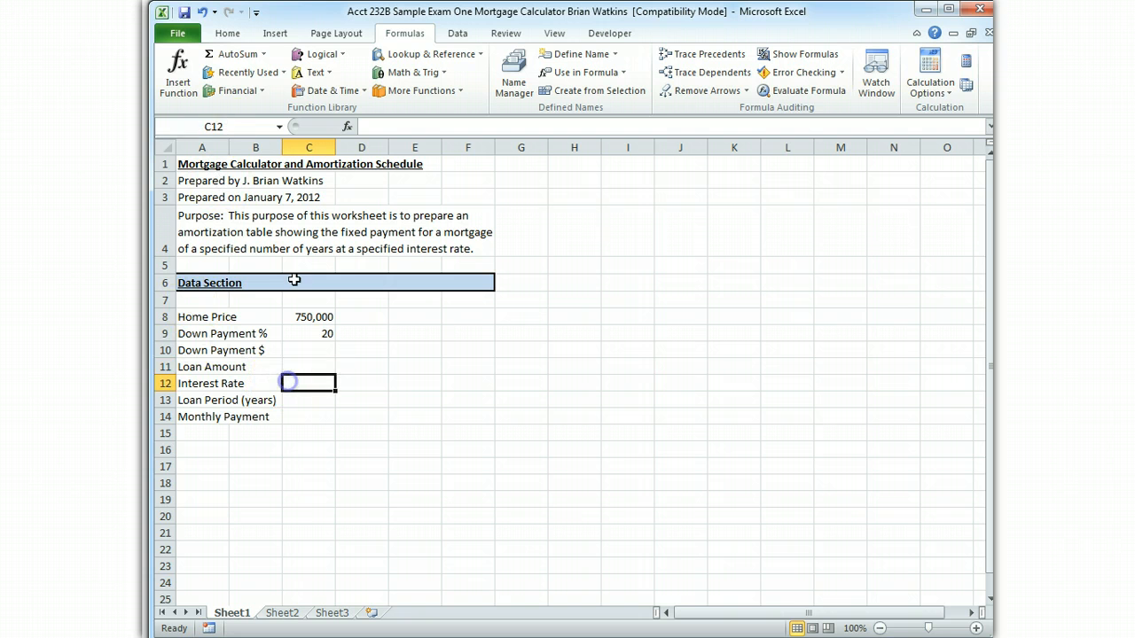
{"action": "left_click", "coordinate": [233, 127]}
{"action": "type", "text": "Inter"}
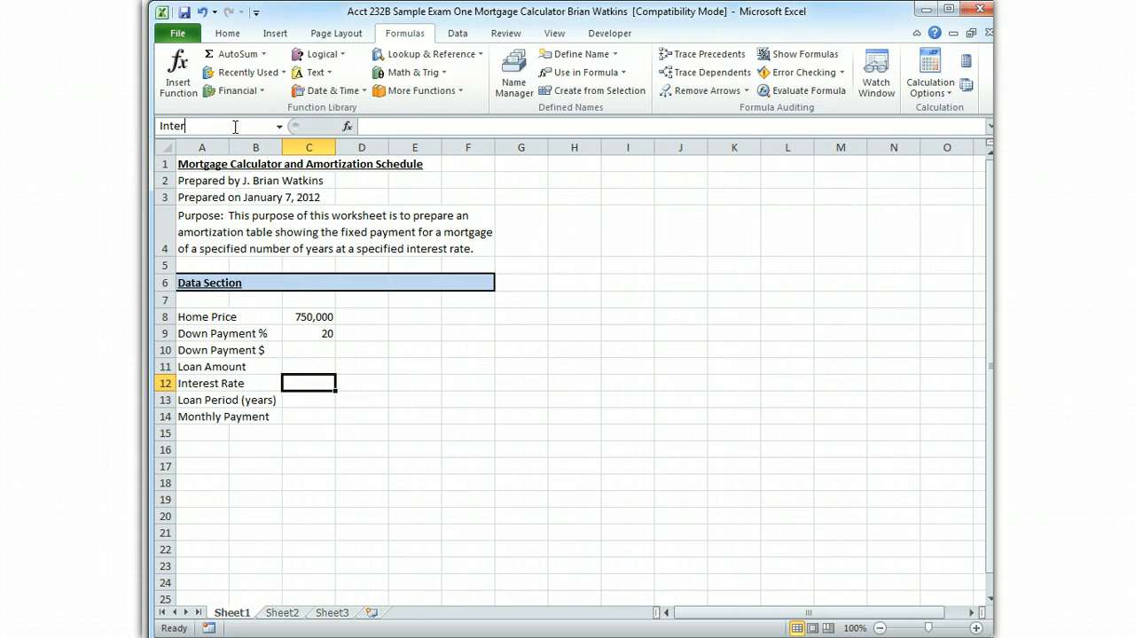
{"action": "type", "text": "est_Rate"}
{"action": "key", "text": "Return"}
Try to assign a name to cell C13 beside the Loan Period (years) label
{"action": "left_click", "coordinate": [311, 399]}
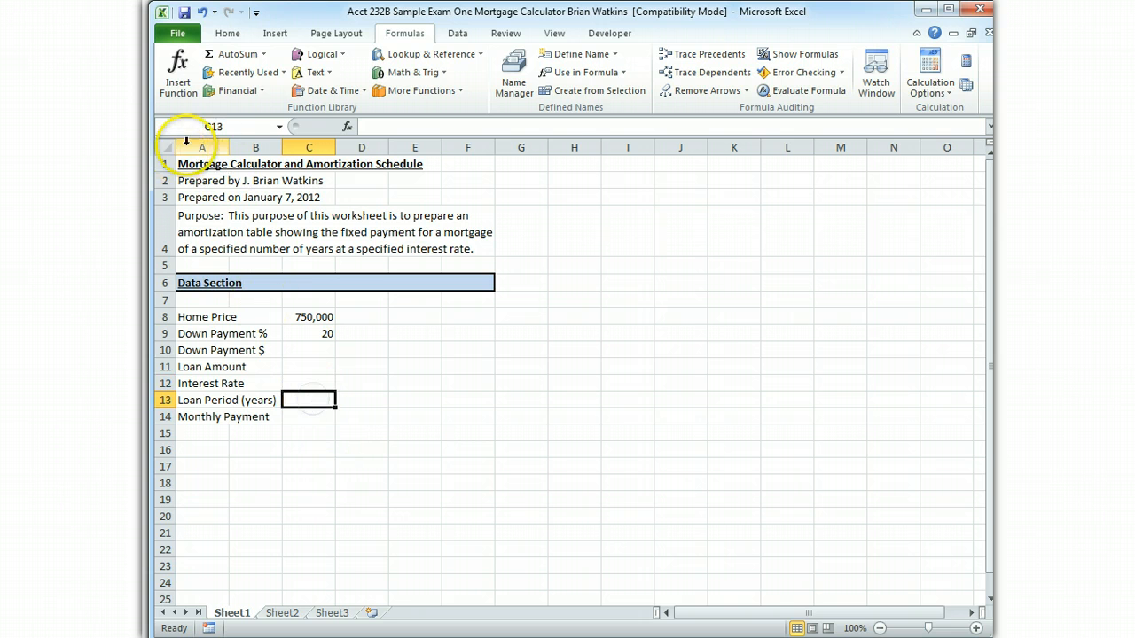
{"action": "left_click", "coordinate": [248, 126]}
{"action": "type", "text": "Loan_P"}
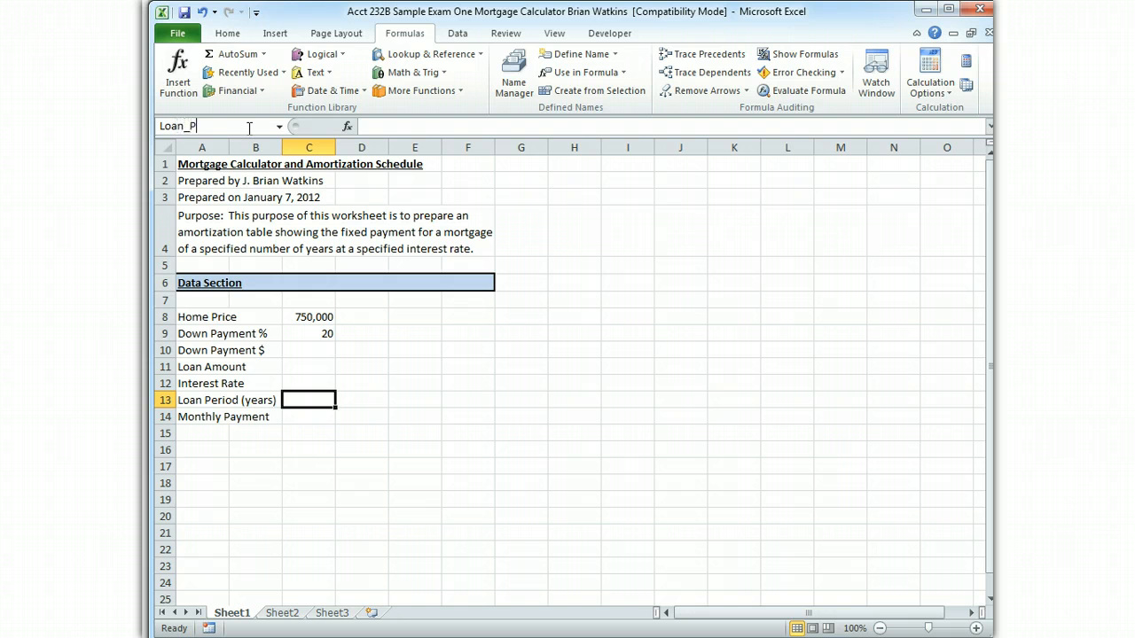
{"action": "type", "text": "eriod"}
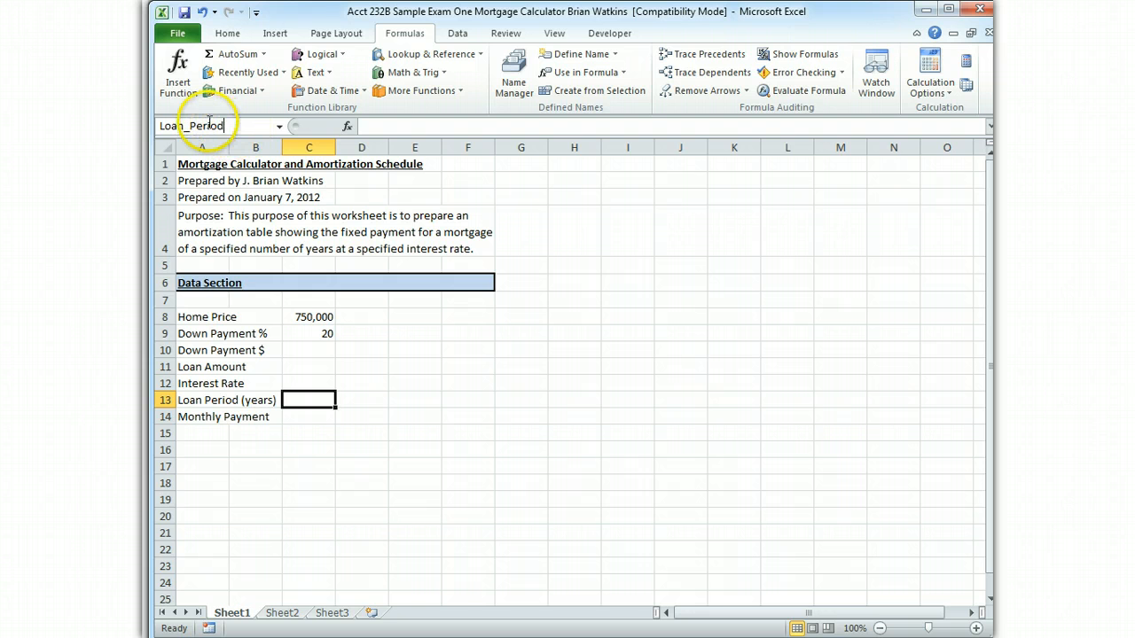
{"action": "left_click", "coordinate": [188, 129]}
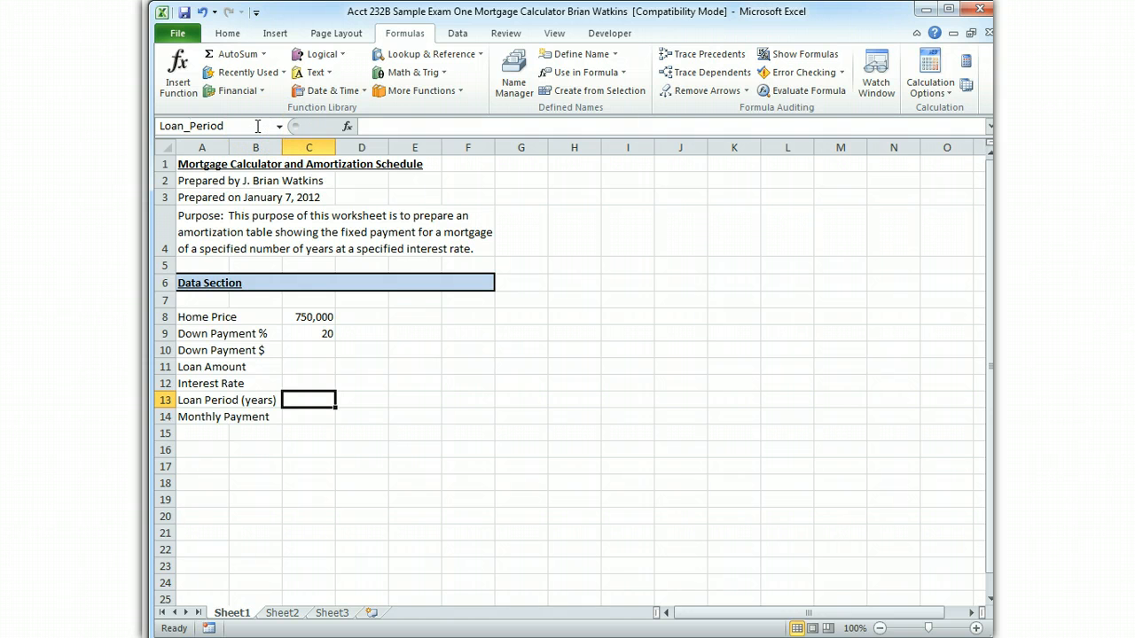
{"action": "key", "text": "BackSpace"}
{"action": "key", "text": "Return"}
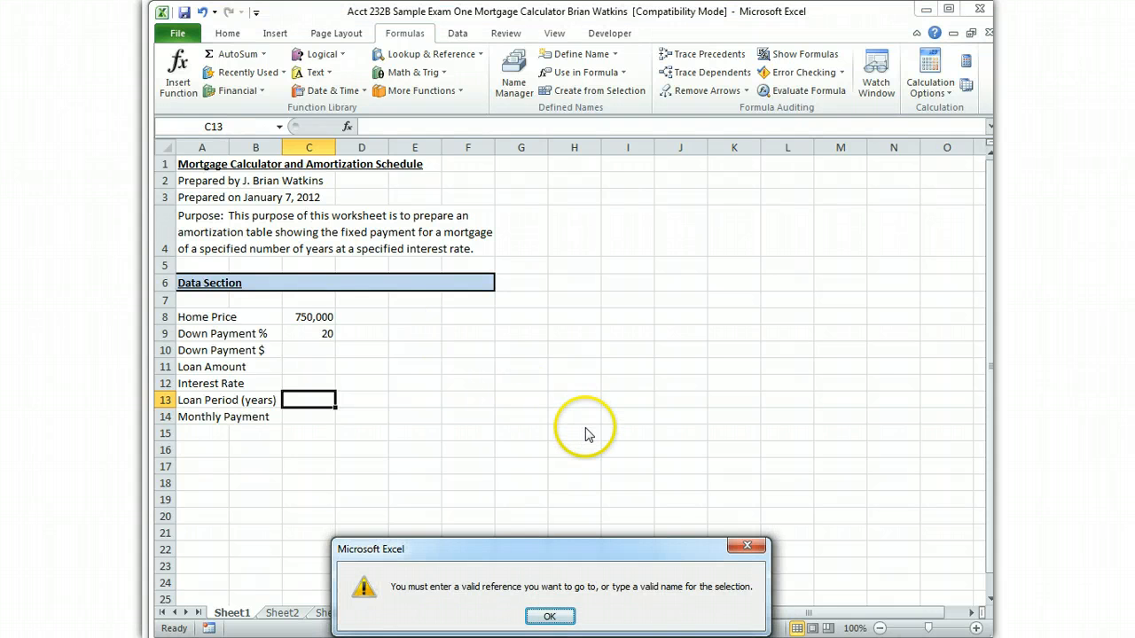
{"action": "left_click", "coordinate": [549, 616]}
Assign the name Loan_Period to cell C13 beside the Loan Period (years) label
{"action": "left_click", "coordinate": [214, 126]}
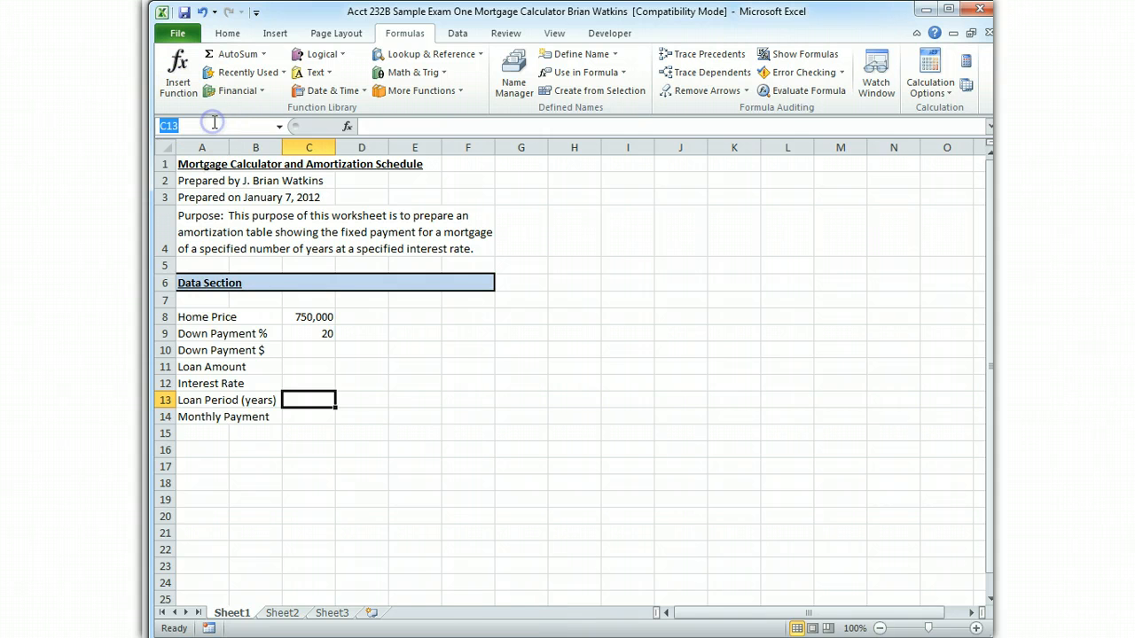
{"action": "type", "text": "Loan"}
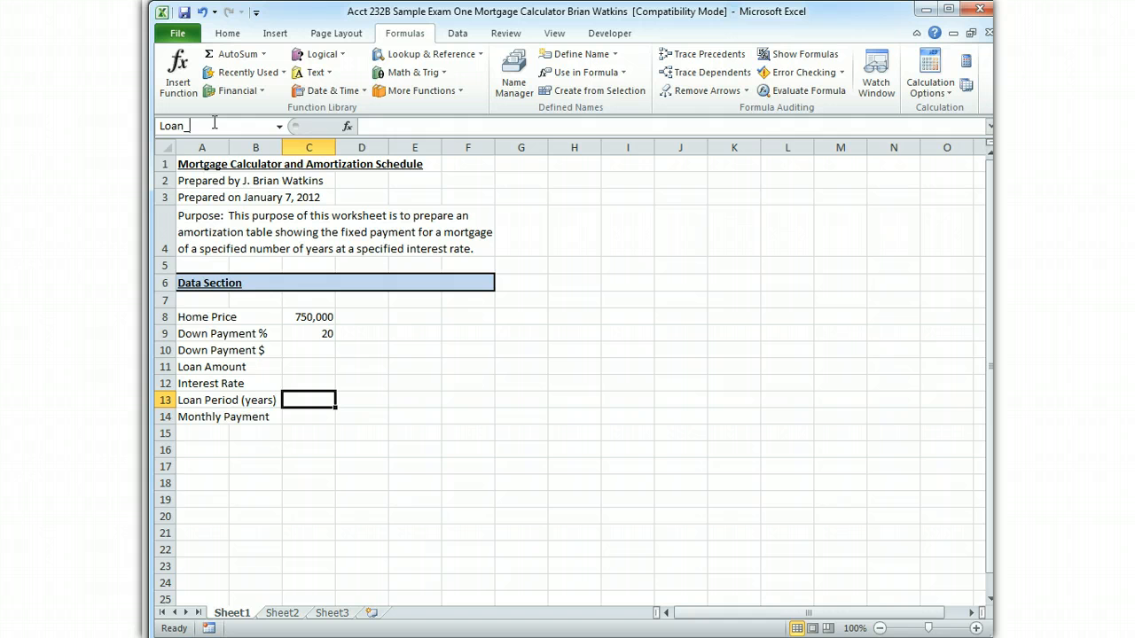
{"action": "type", "text": "_Period"}
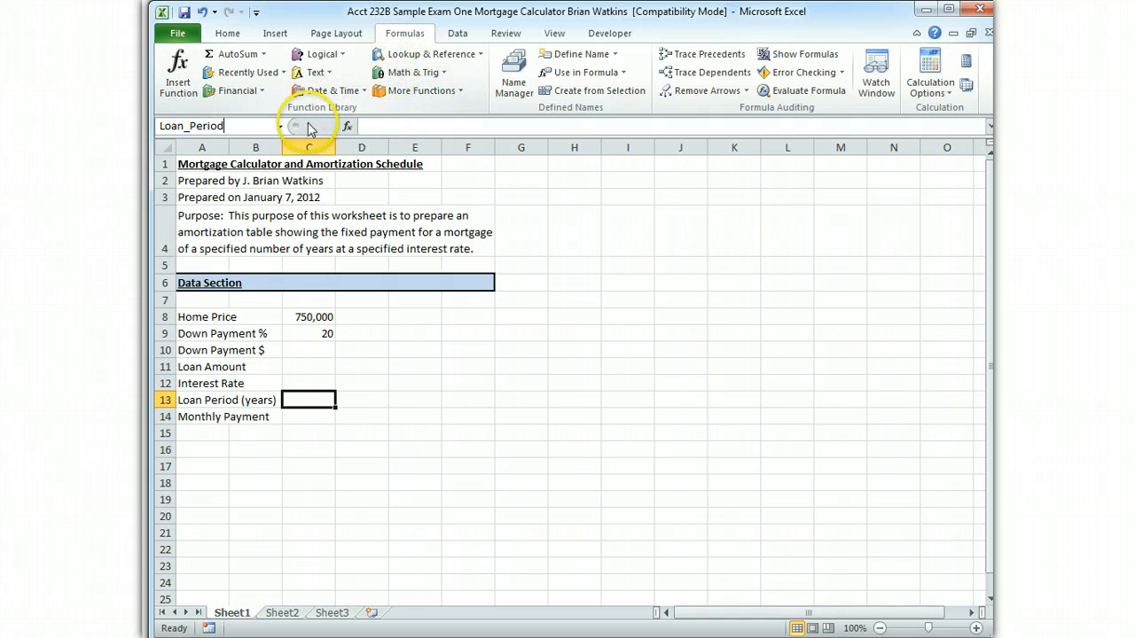
{"action": "key", "text": "BackSpace"}
{"action": "key", "text": "BackSpace"}
{"action": "key", "text": "BackSpace"}
{"action": "key", "text": "BackSpace"}
{"action": "key", "text": "BackSpace"}
{"action": "key", "text": "BackSpace"}
{"action": "key", "text": "BackSpace"}
{"action": "key", "text": "BackSpace"}
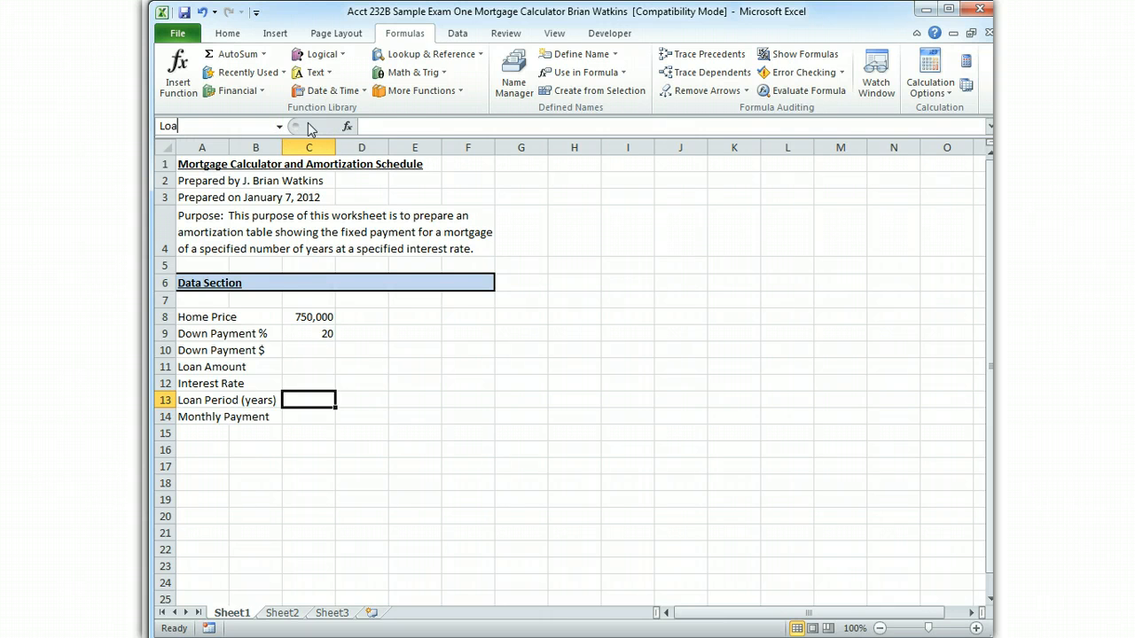
{"action": "type", "text": "nPeriod"}
{"action": "key", "text": "BackSpace"}
{"action": "key", "text": "BackSpace"}
{"action": "key", "text": "BackSpace"}
{"action": "key", "text": "BackSpace"}
{"action": "key", "text": "BackSpace"}
{"action": "key", "text": "BackSpace"}
{"action": "type", "text": "_Period"}
Assign the name Monthly_Payment to cell C14 beside the Monthly Payment label
{"action": "left_click", "coordinate": [312, 416]}
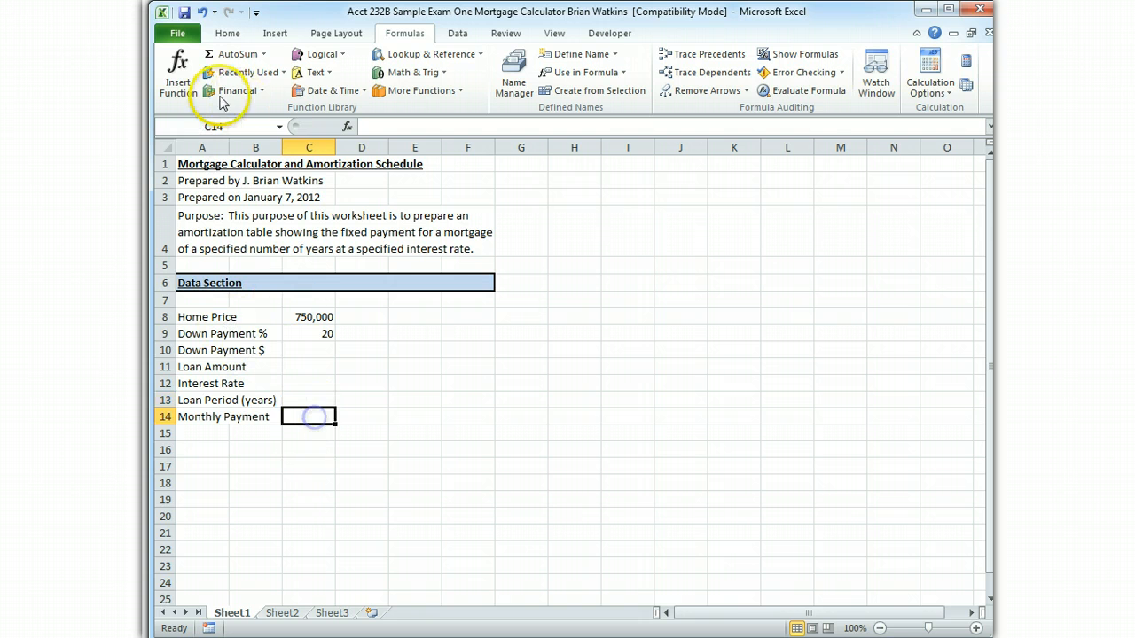
{"action": "left_click", "coordinate": [223, 126]}
{"action": "type", "text": "Month"}
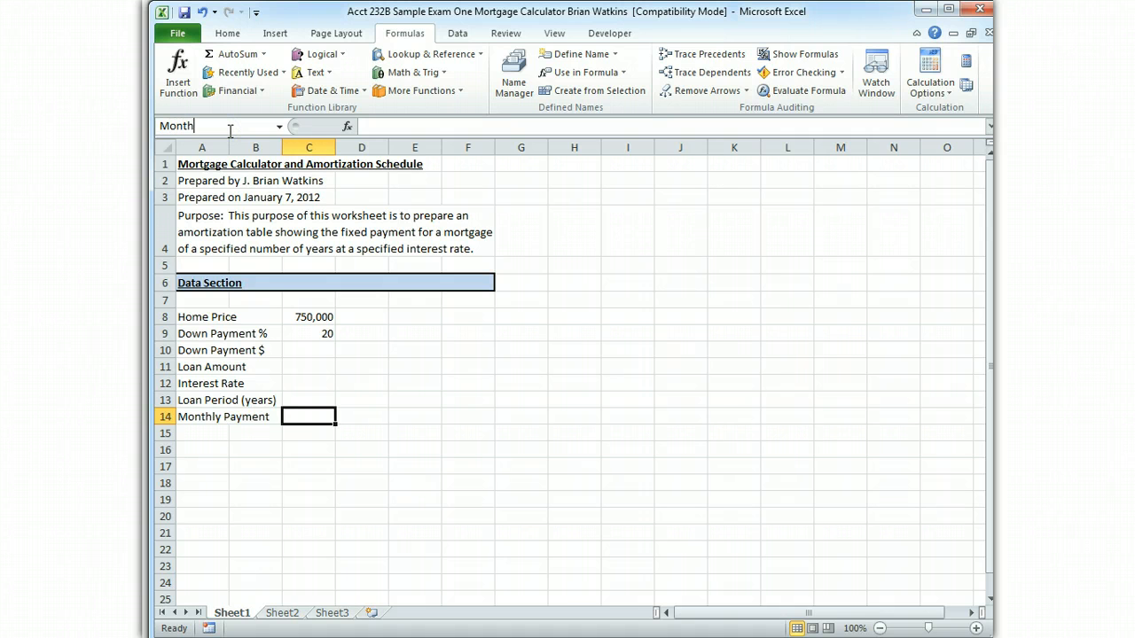
{"action": "type", "text": "ly_Paymen"}
{"action": "key", "text": "Return"}
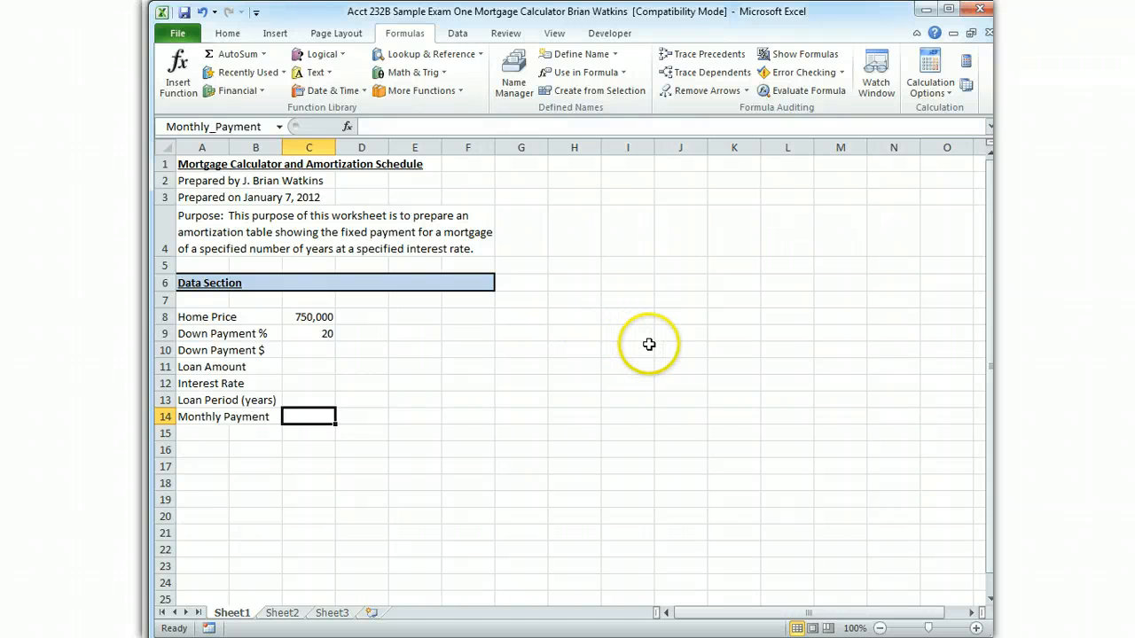
Calculate the down payment amount in cell C10 with the formula =Home_Price*Down_Payment_Percentage
{"action": "key", "text": "Up"}
{"action": "key", "text": "Up"}
{"action": "key", "text": "Up"}
{"action": "key", "text": "Up"}
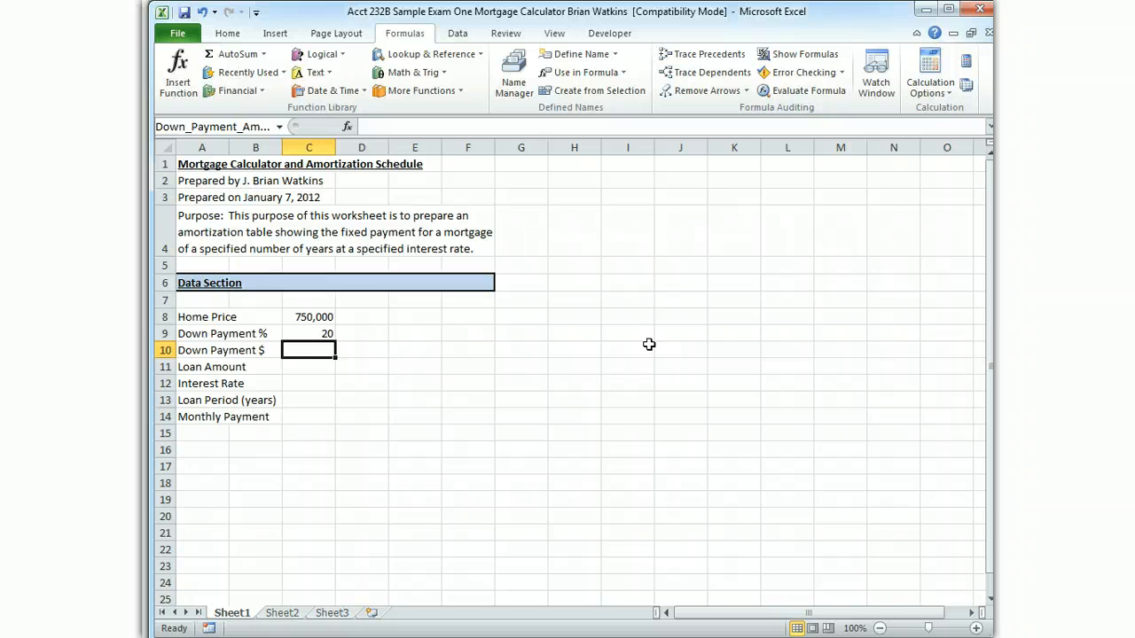
{"action": "type", "text": "="}
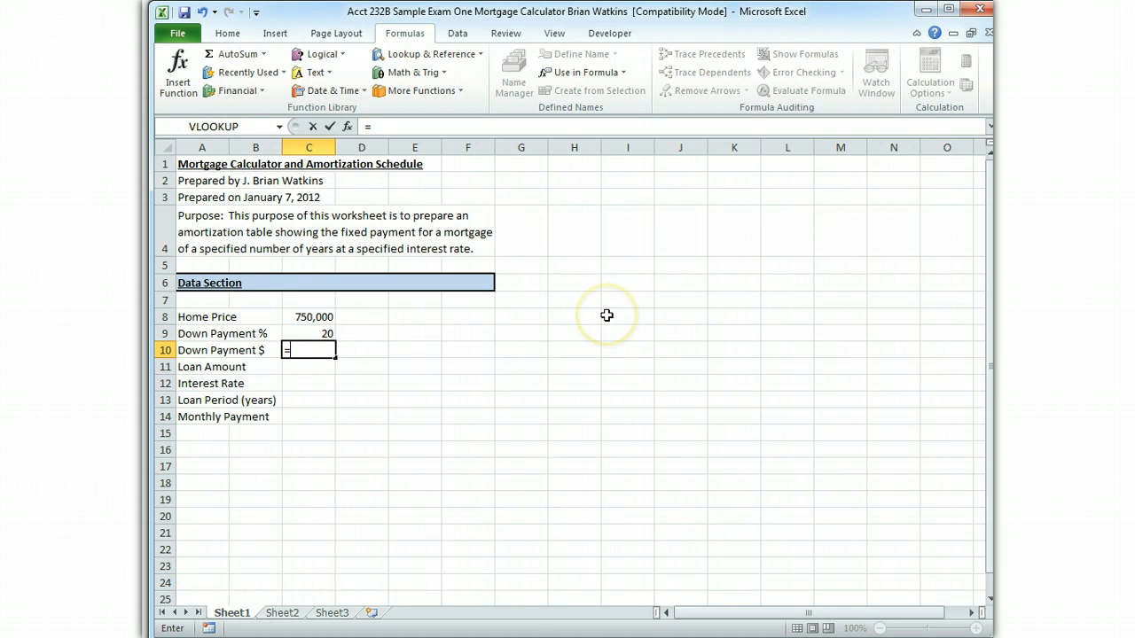
{"action": "left_click", "coordinate": [311, 316]}
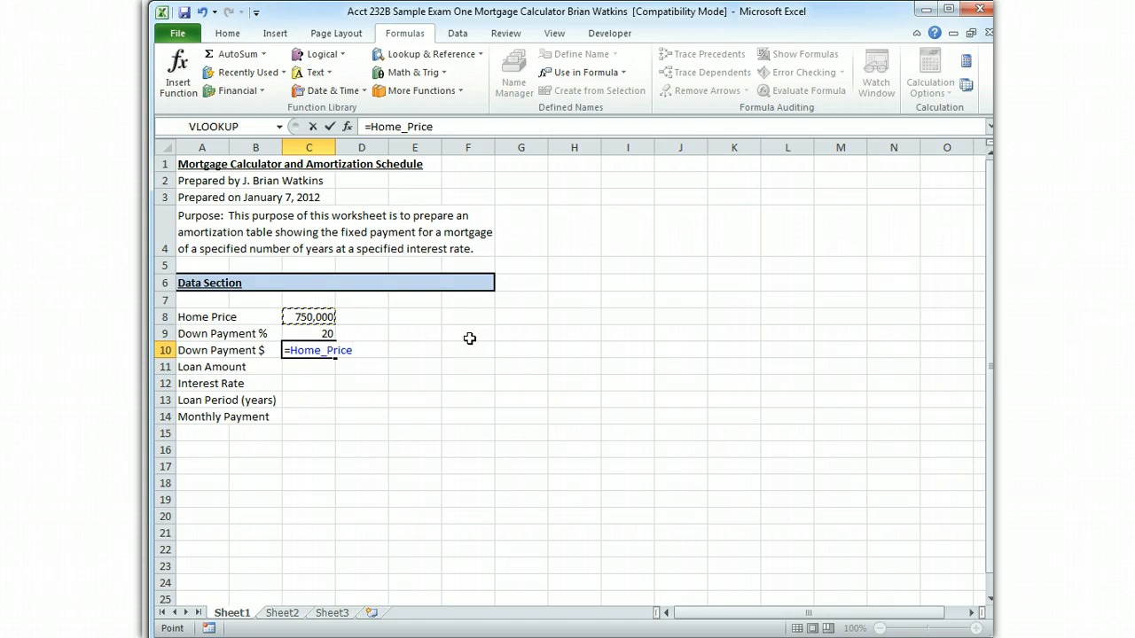
{"action": "left_click", "coordinate": [466, 127]}
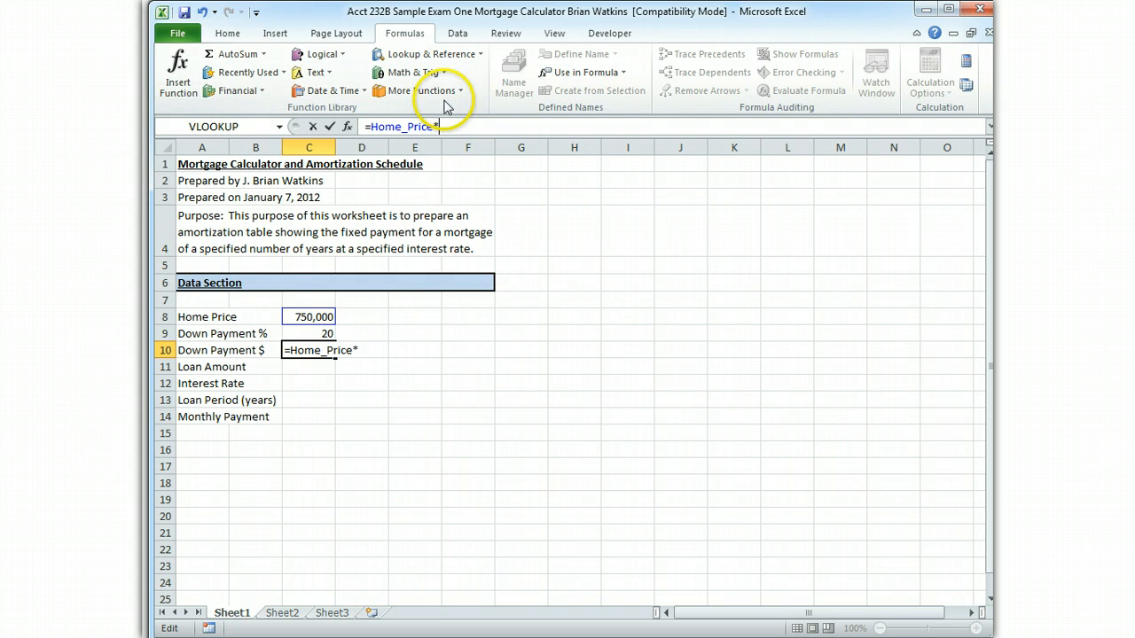
{"action": "left_click", "coordinate": [320, 332]}
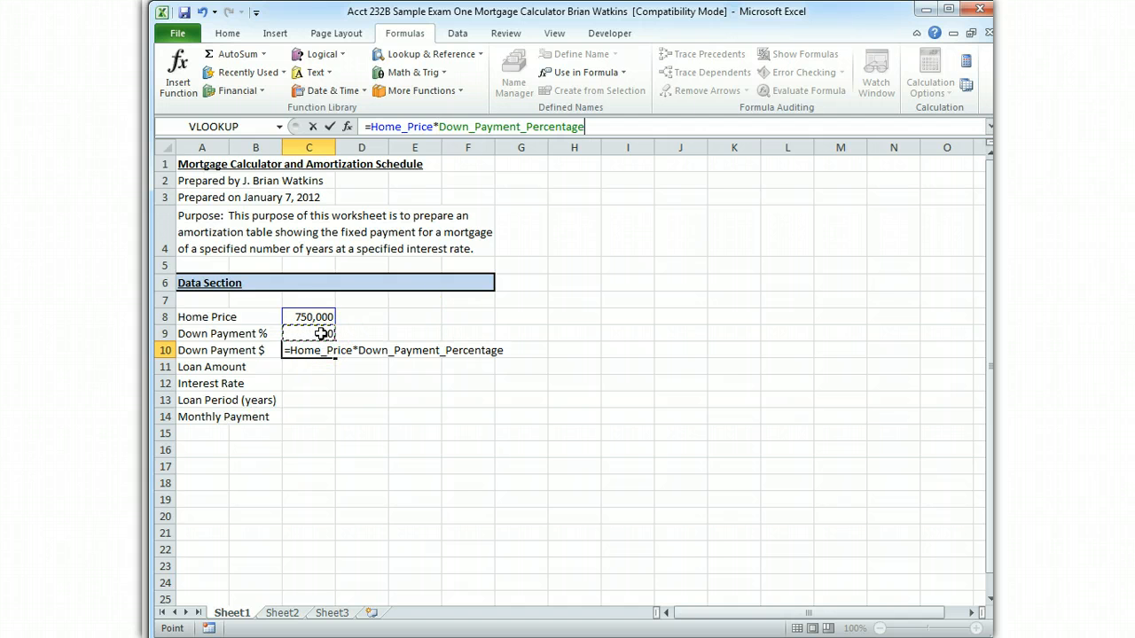
{"action": "key", "text": "Return"}
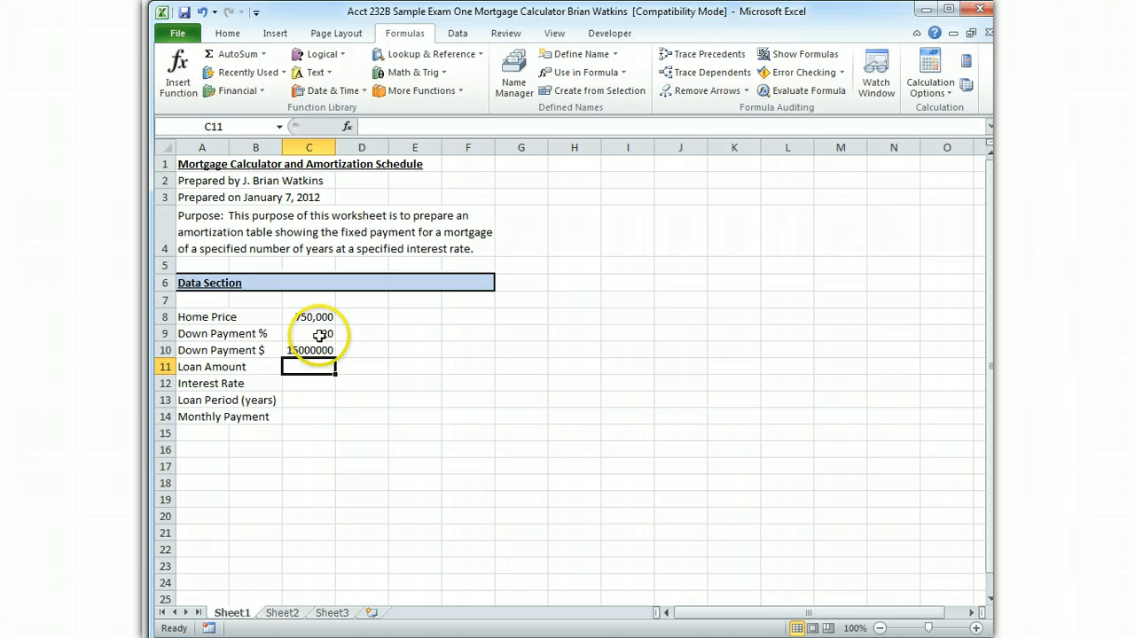
Change the down payment percentage in cell C9 to the decimal value 0.2
{"action": "left_click", "coordinate": [319, 335]}
{"action": "left_click_drag", "start_coordinate": [379, 127], "coordinate": [352, 127]}
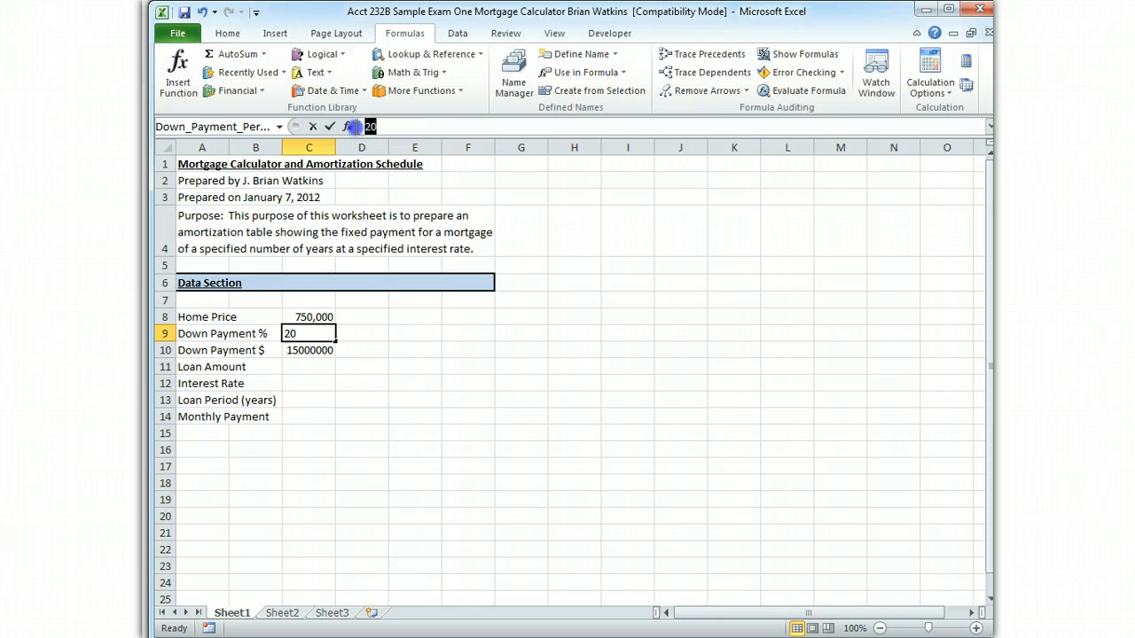
{"action": "type", "text": "."}
{"action": "key", "text": "Return"}
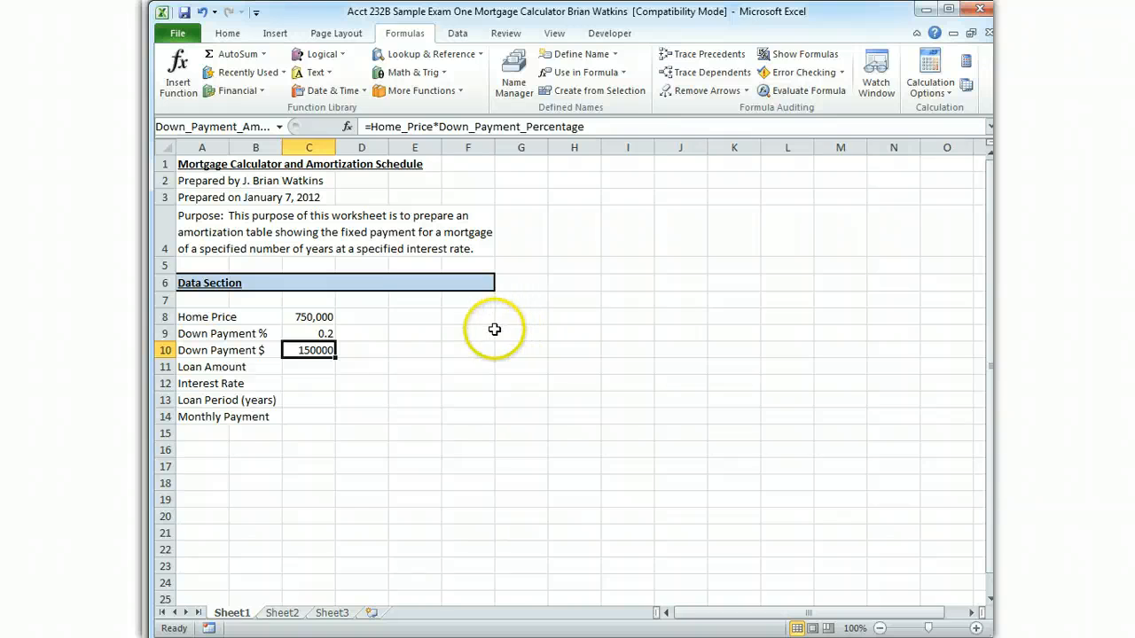
Compare the Accounting and Currency number formats on the home price in cell C8, and settle on Currency
{"action": "left_click", "coordinate": [306, 317]}
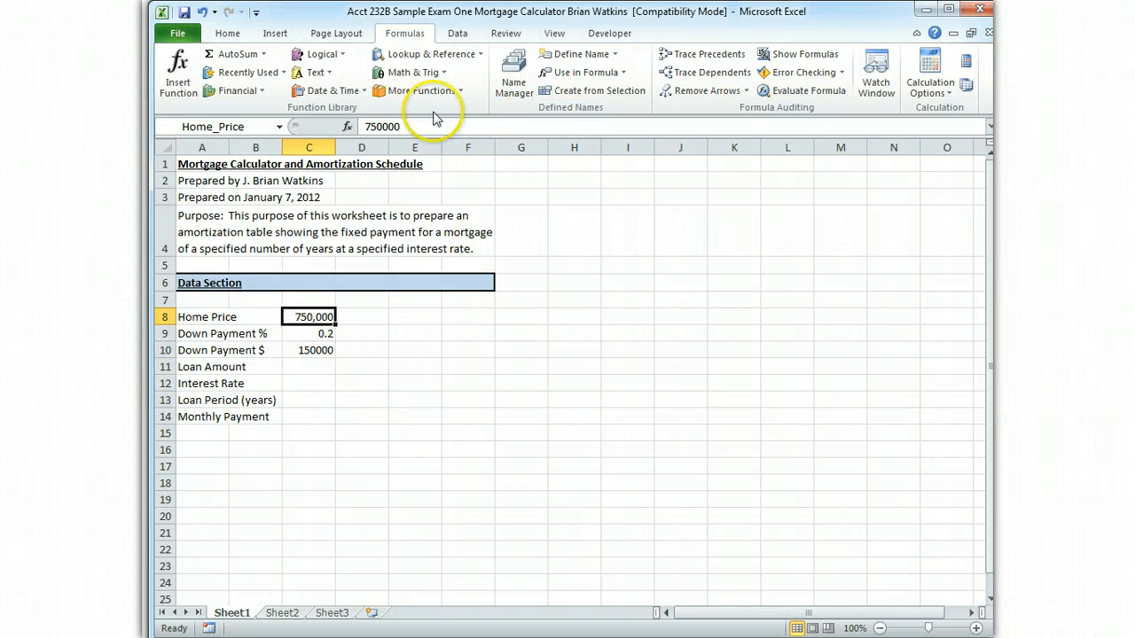
{"action": "left_click", "coordinate": [230, 35]}
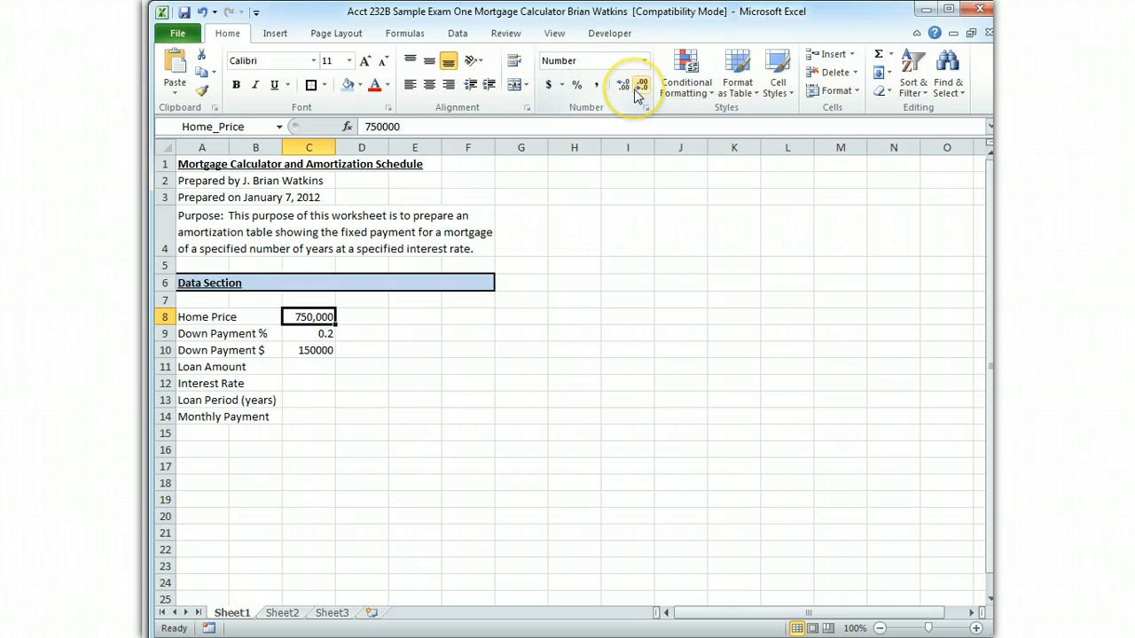
{"action": "left_click", "coordinate": [549, 89]}
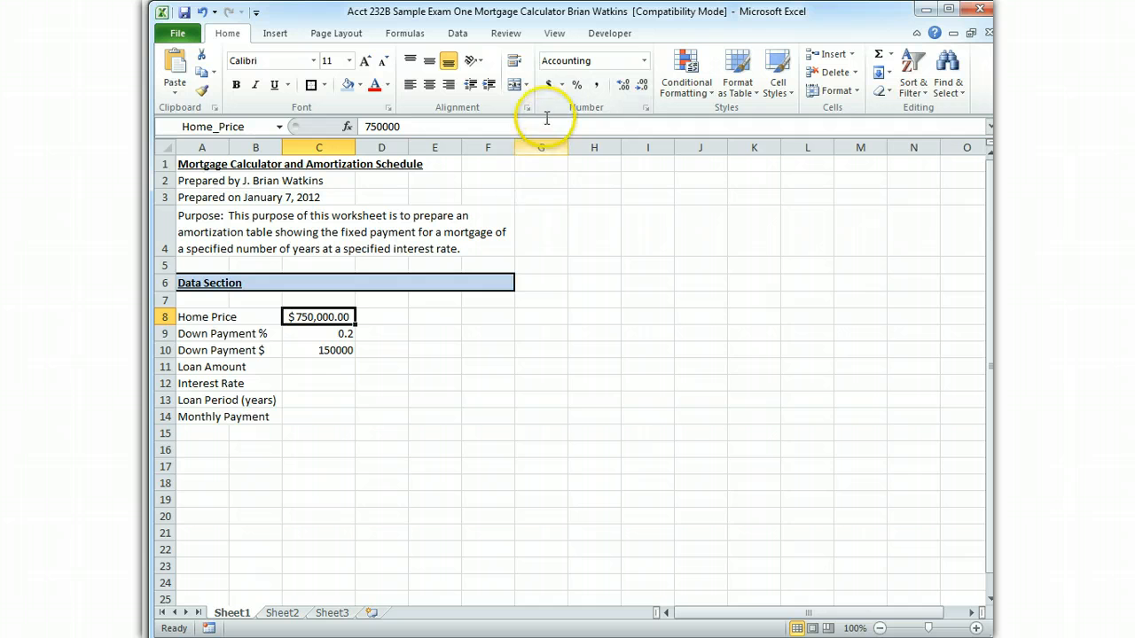
{"action": "left_click", "coordinate": [643, 60]}
{"action": "left_click", "coordinate": [625, 168]}
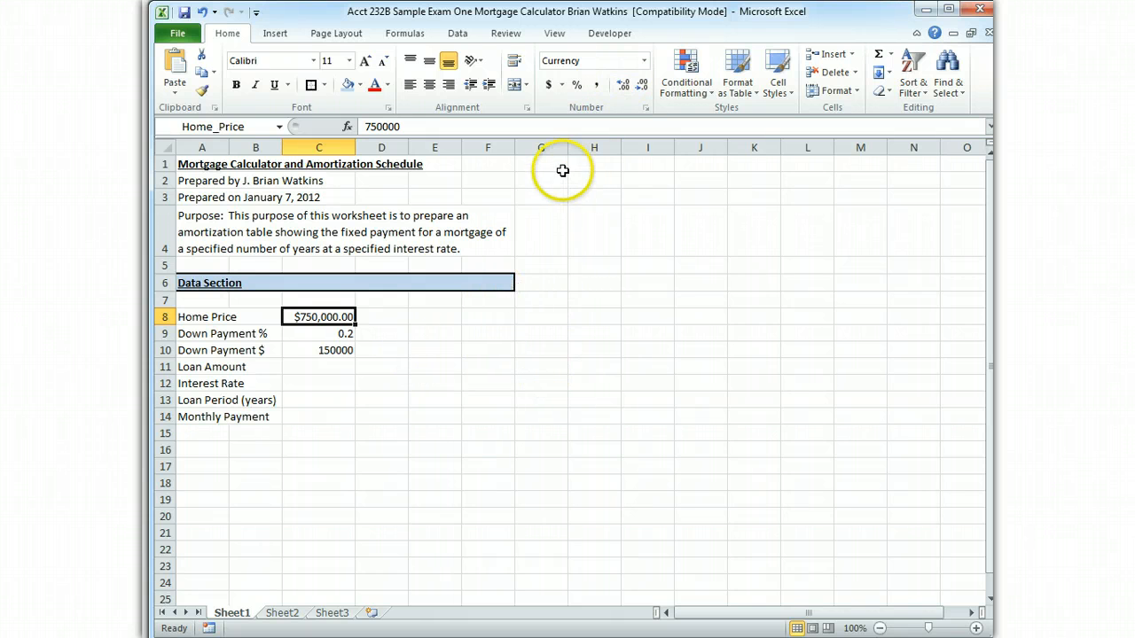
{"action": "left_click", "coordinate": [647, 66]}
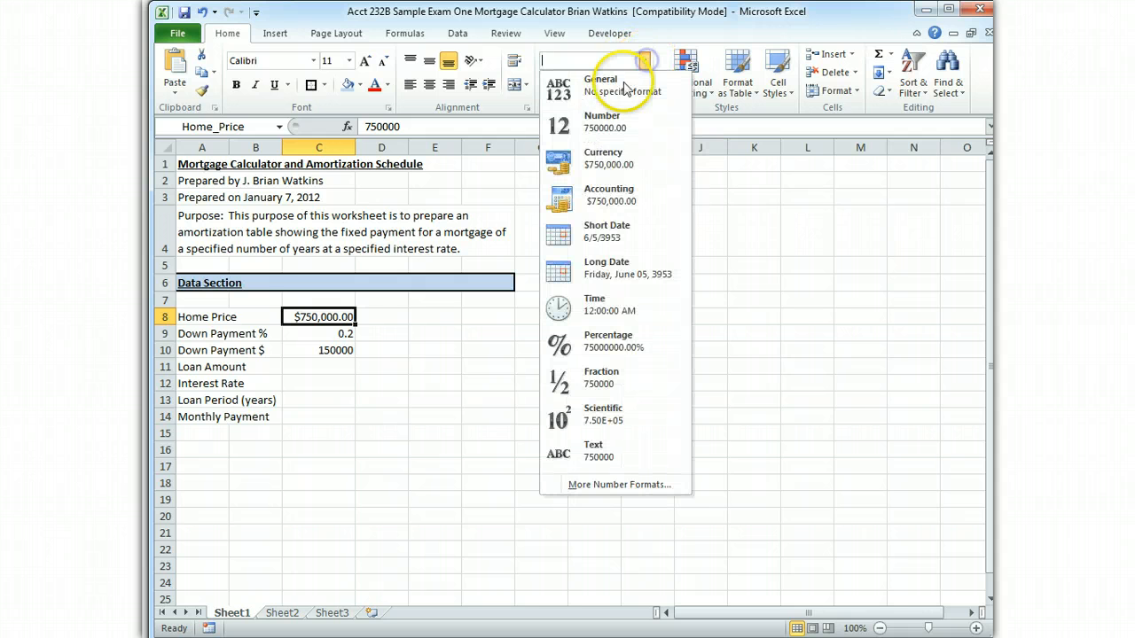
{"action": "left_click", "coordinate": [631, 195]}
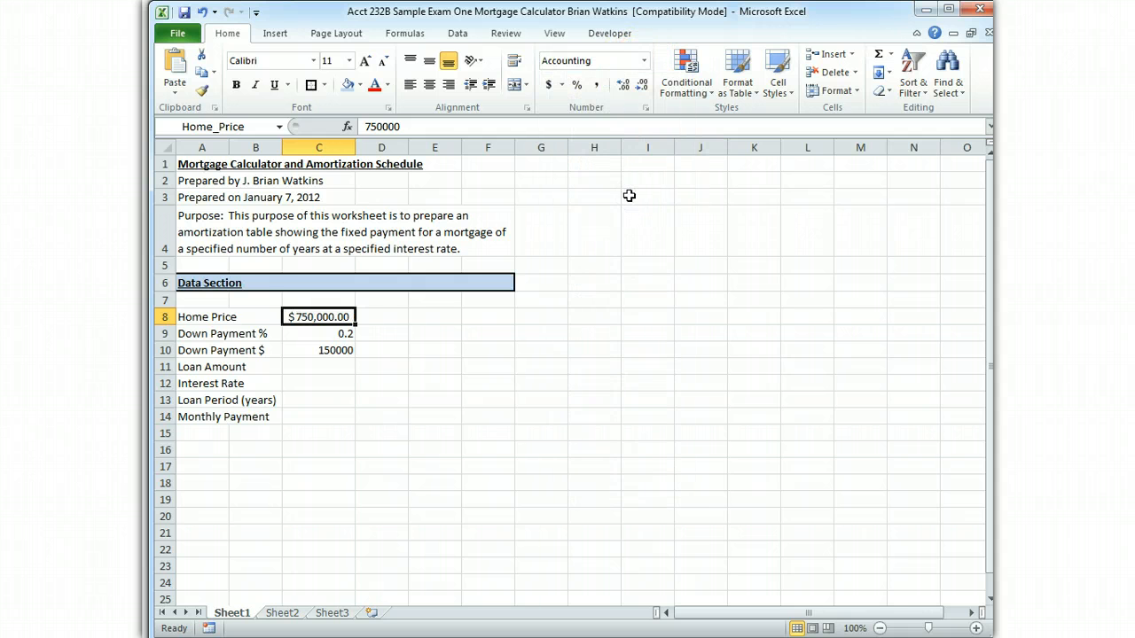
{"action": "left_click", "coordinate": [643, 60]}
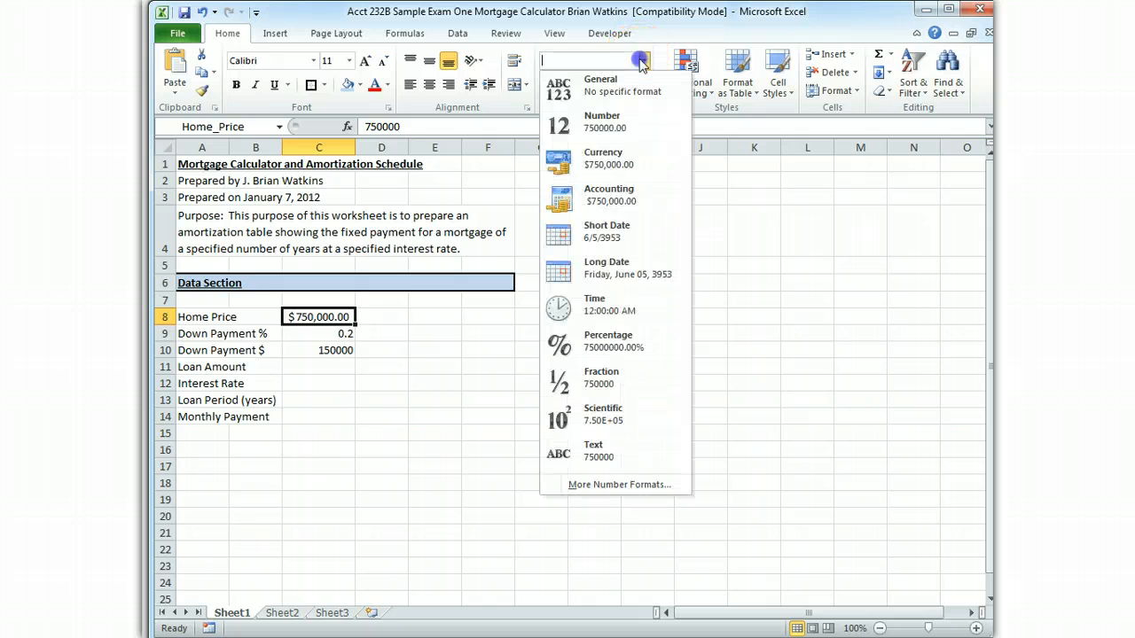
{"action": "left_click", "coordinate": [623, 164]}
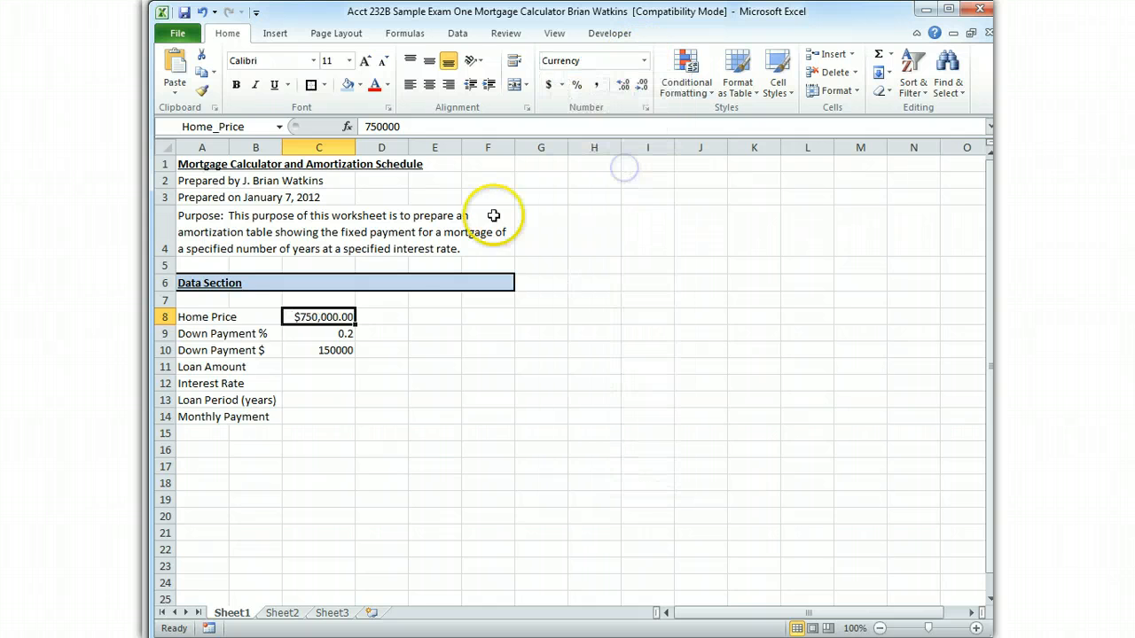
Format the down payment percentage in C9 as Percentage and the down payment amount in C10 as Currency
{"action": "left_click", "coordinate": [326, 335]}
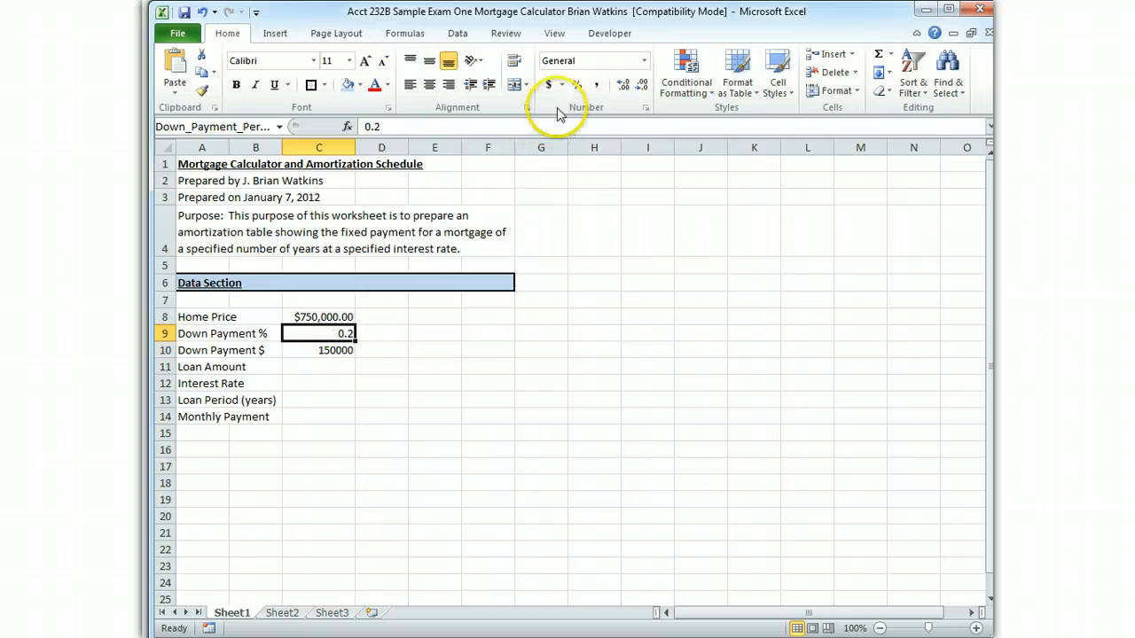
{"action": "left_click", "coordinate": [576, 84]}
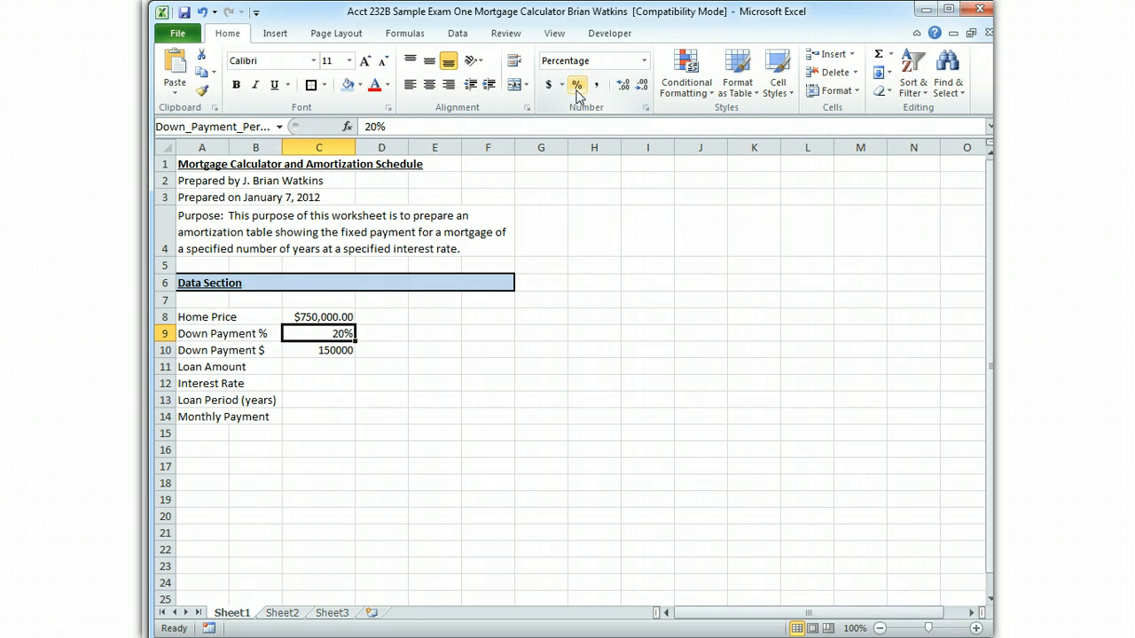
{"action": "left_click", "coordinate": [330, 355]}
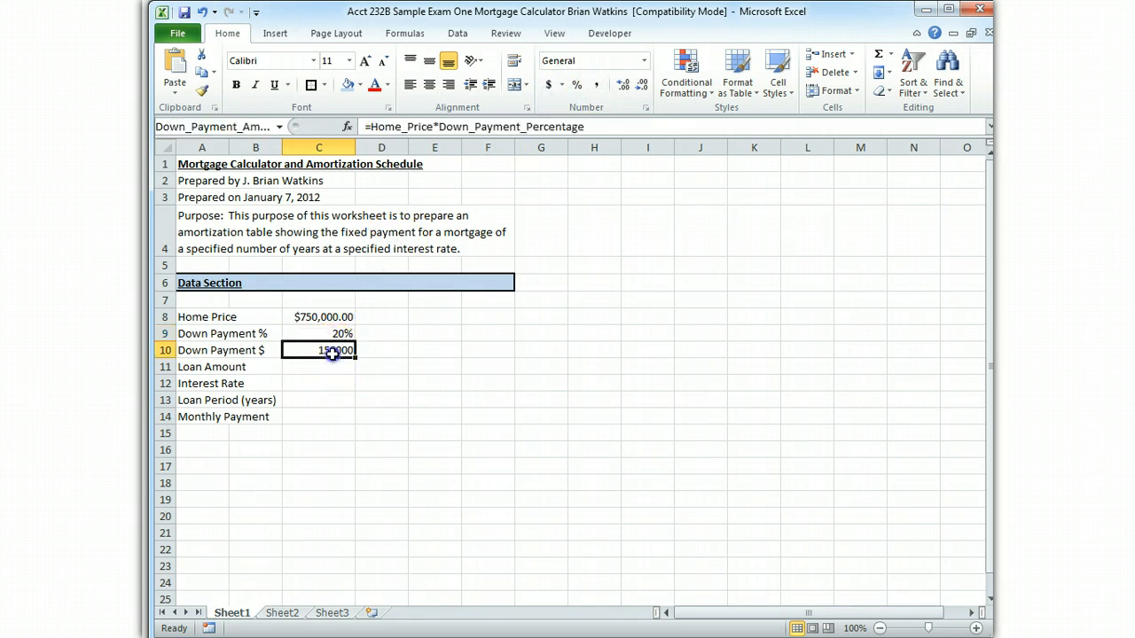
{"action": "left_click", "coordinate": [549, 85]}
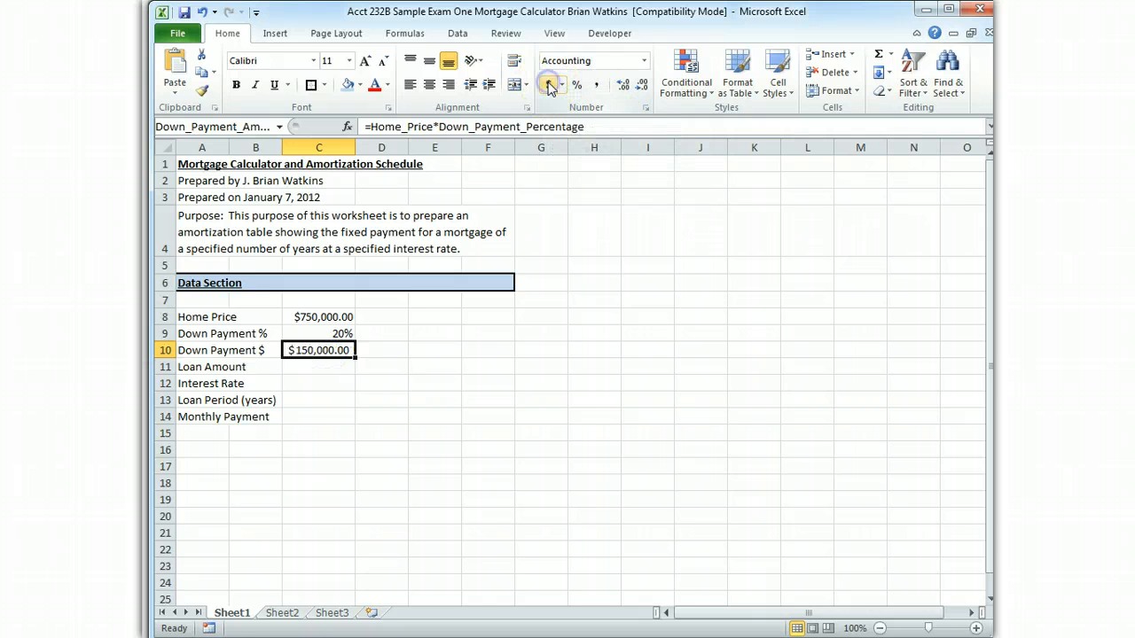
{"action": "left_click", "coordinate": [644, 61]}
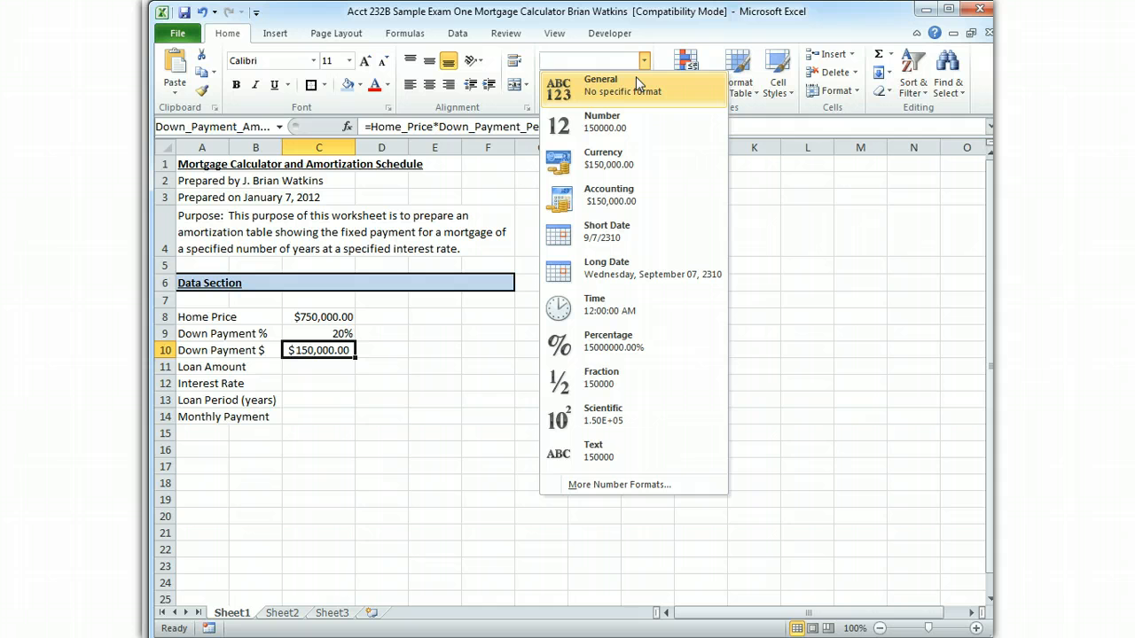
{"action": "left_click", "coordinate": [613, 158]}
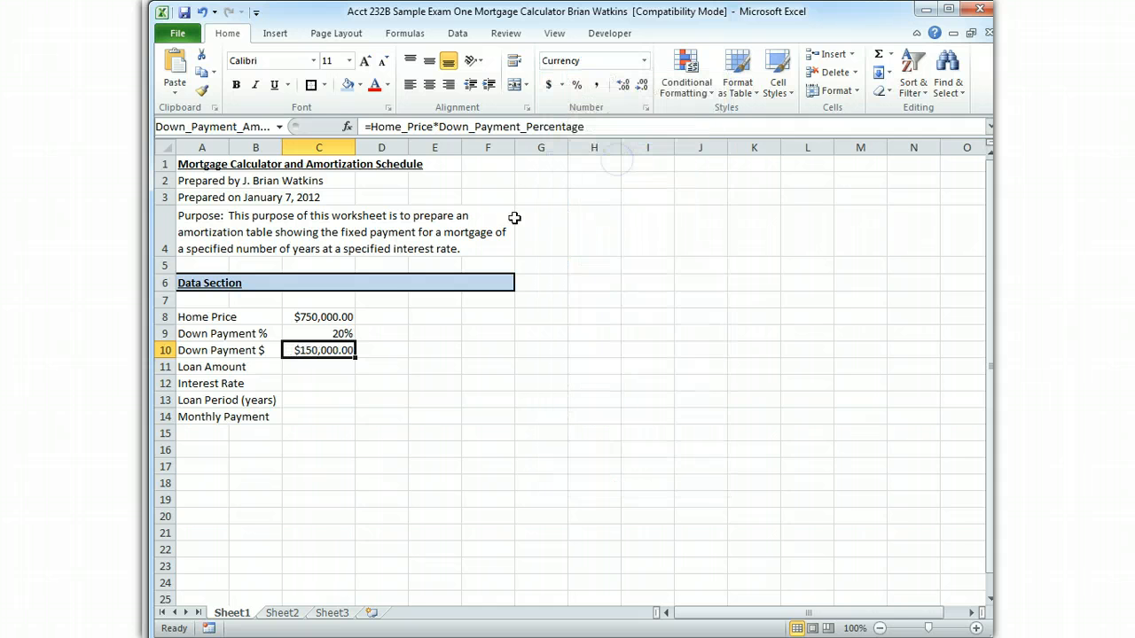
Calculate the loan amount in cell C11 with the formula =Home_Price-Down_Payment_Amount
{"action": "left_click", "coordinate": [324, 373]}
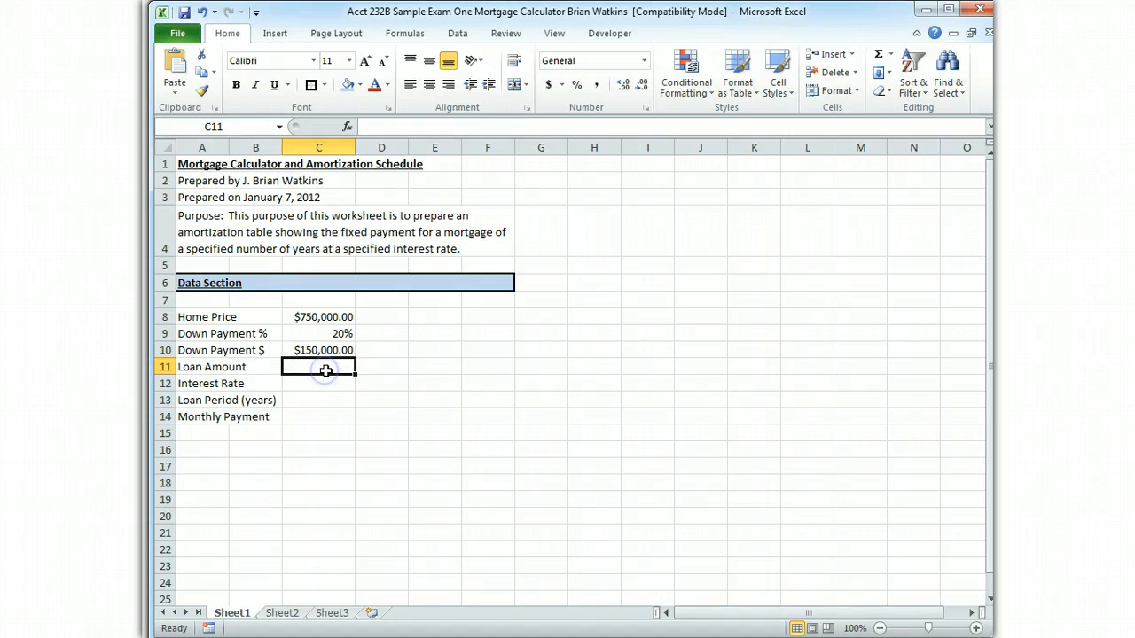
{"action": "type", "text": "="}
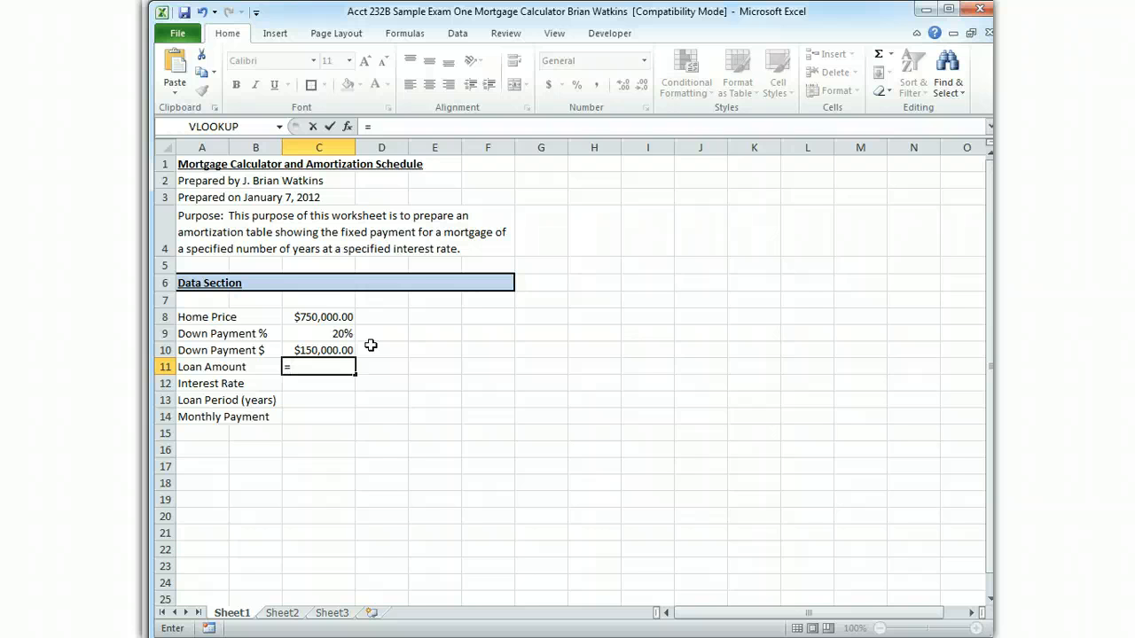
{"action": "left_click", "coordinate": [334, 317]}
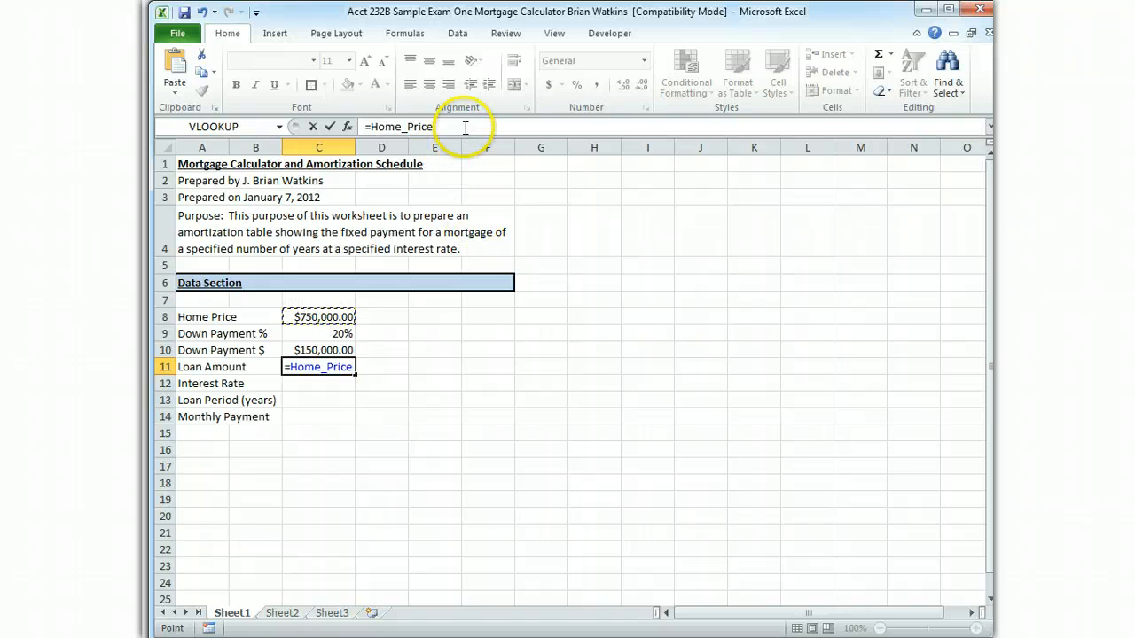
{"action": "type", "text": "-"}
{"action": "left_click", "coordinate": [344, 350]}
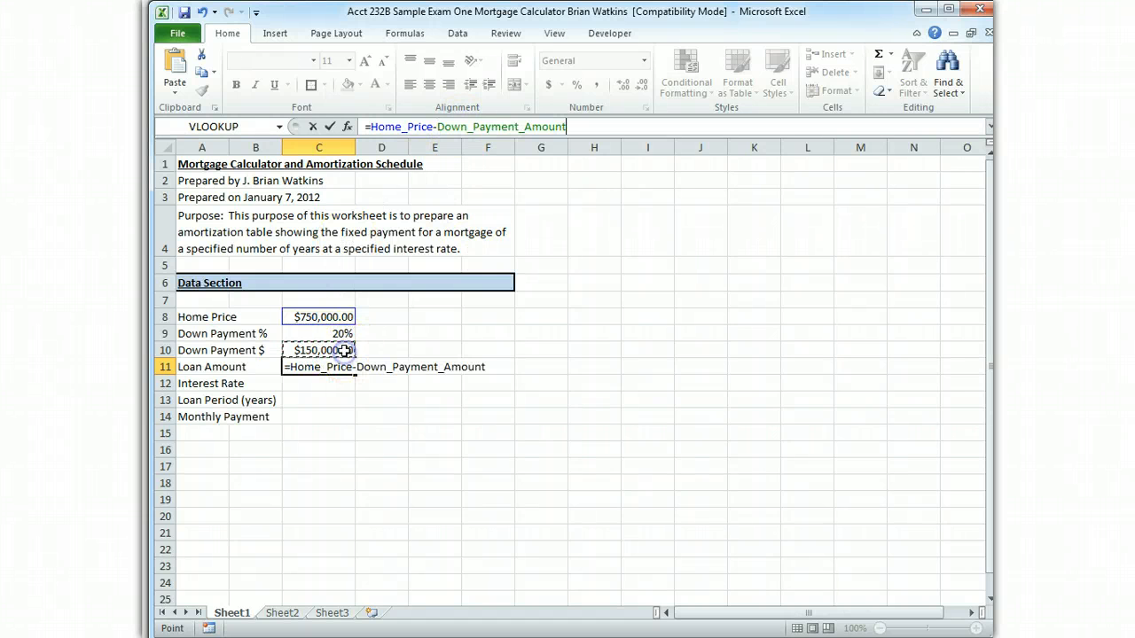
{"action": "key", "text": "Return"}
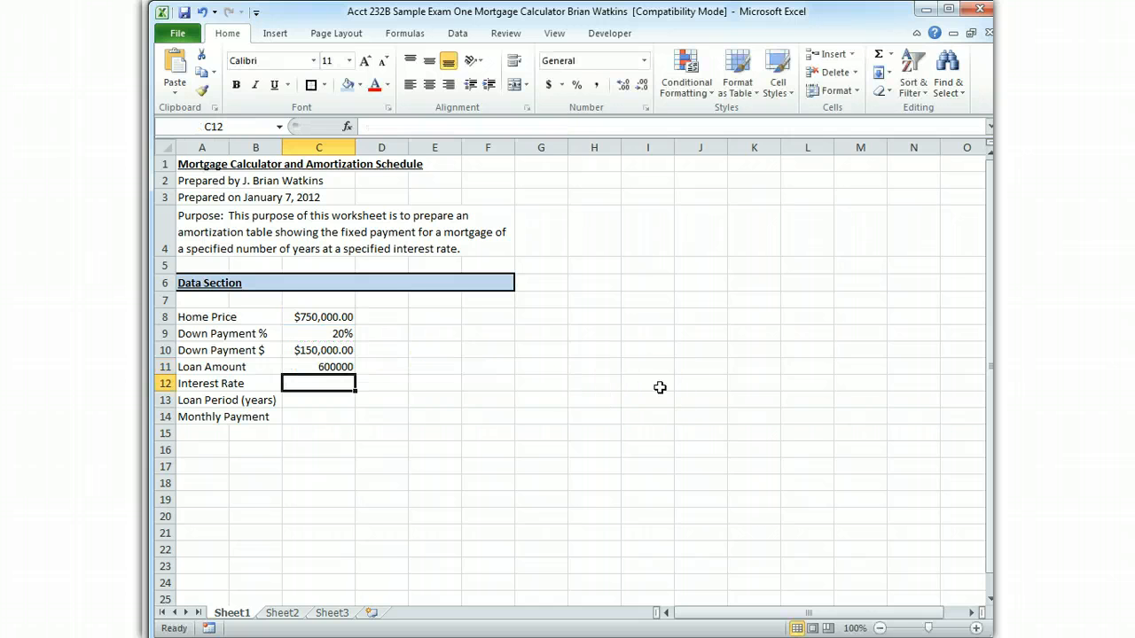
Format the loan amount in cell C11 as Currency
{"action": "left_click", "coordinate": [339, 371]}
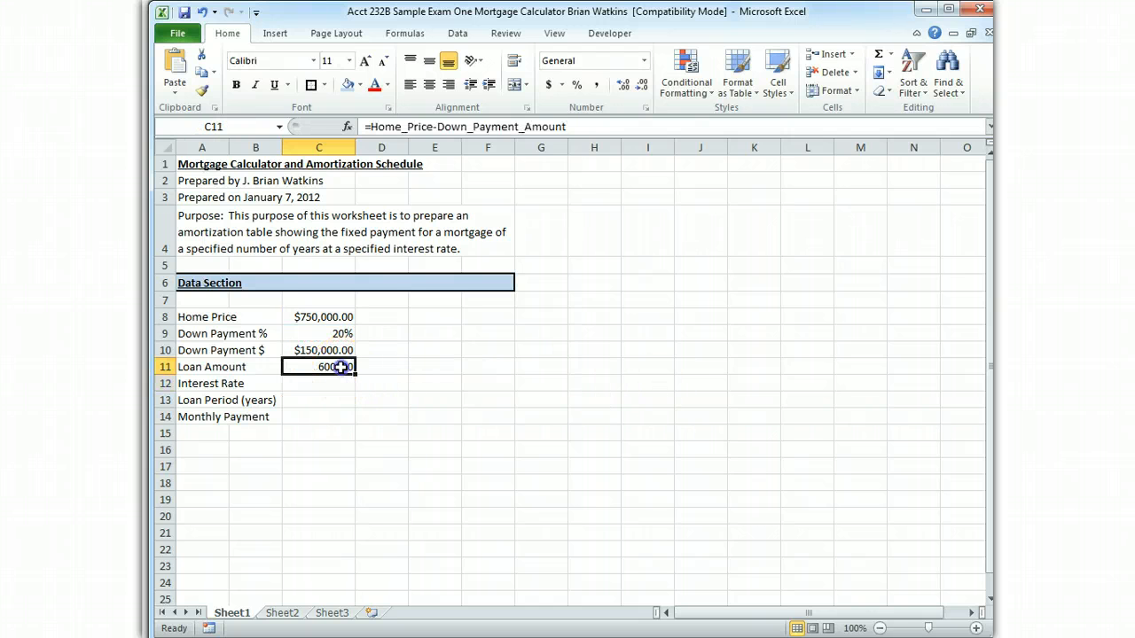
{"action": "left_click", "coordinate": [548, 85]}
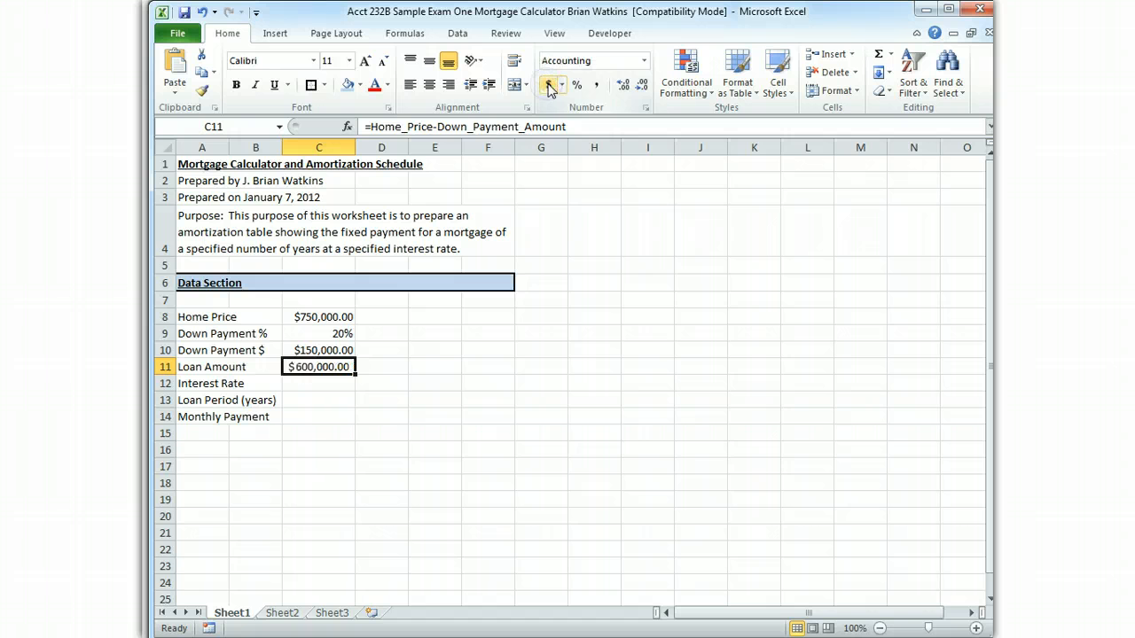
{"action": "left_click", "coordinate": [643, 62]}
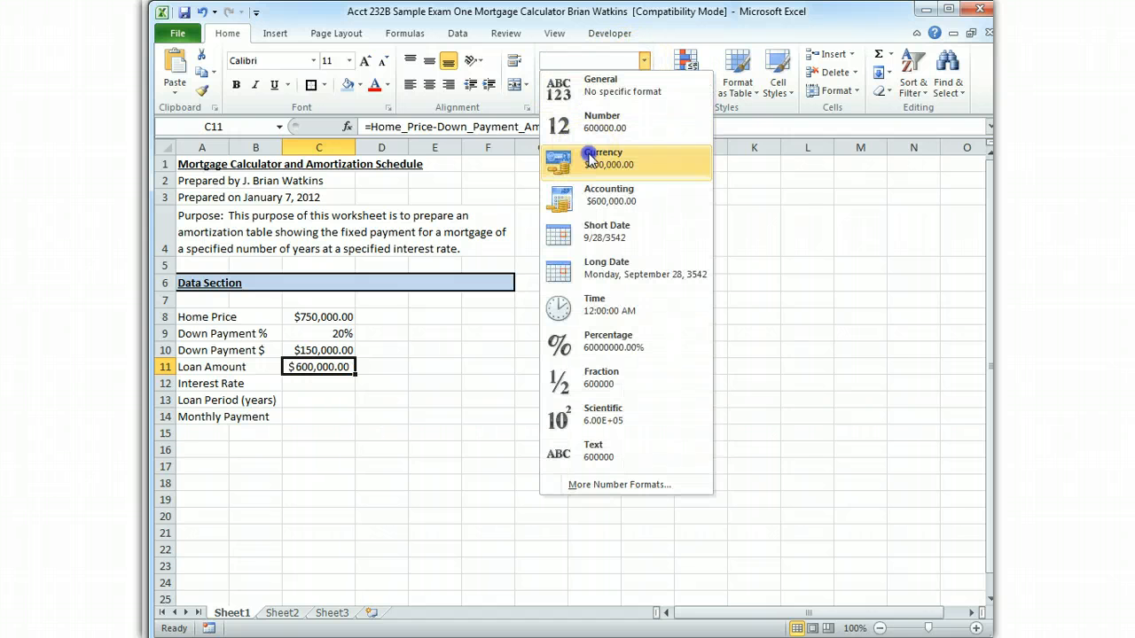
{"action": "left_click", "coordinate": [560, 152]}
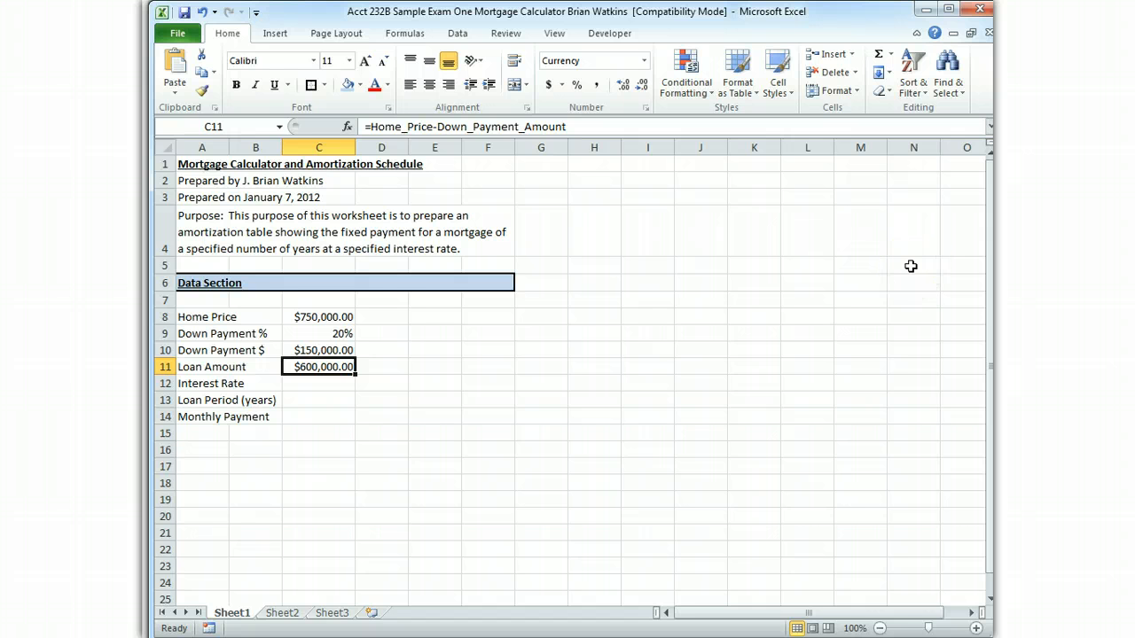
Enter the interest rate in cell C12 as the decimal value .0575
{"action": "key", "text": "Down"}
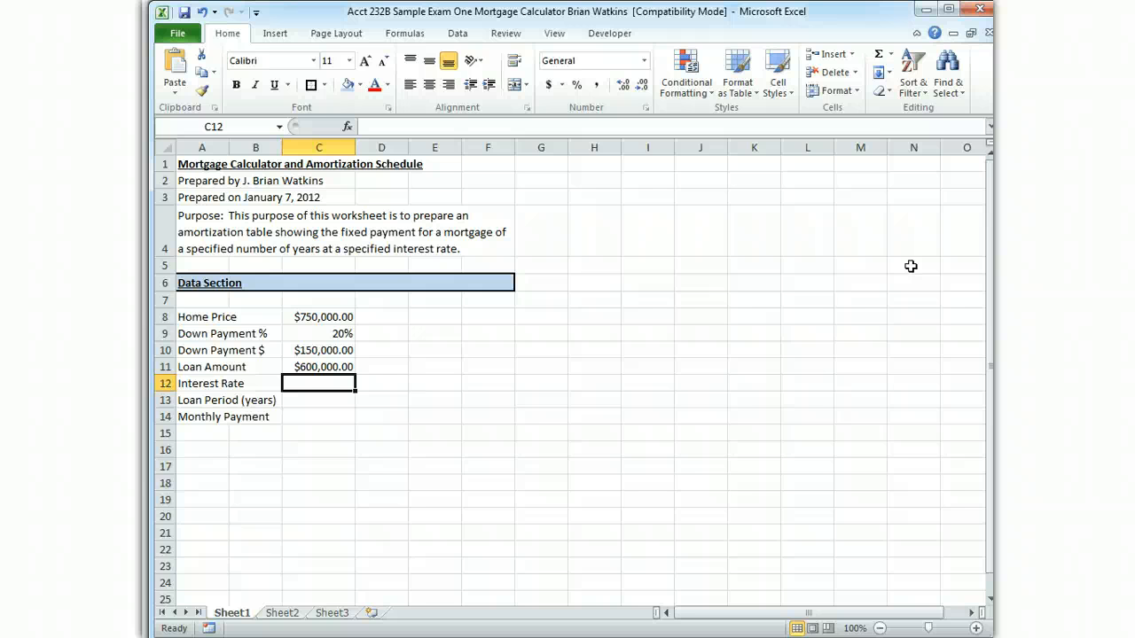
{"action": "type", "text": "."}
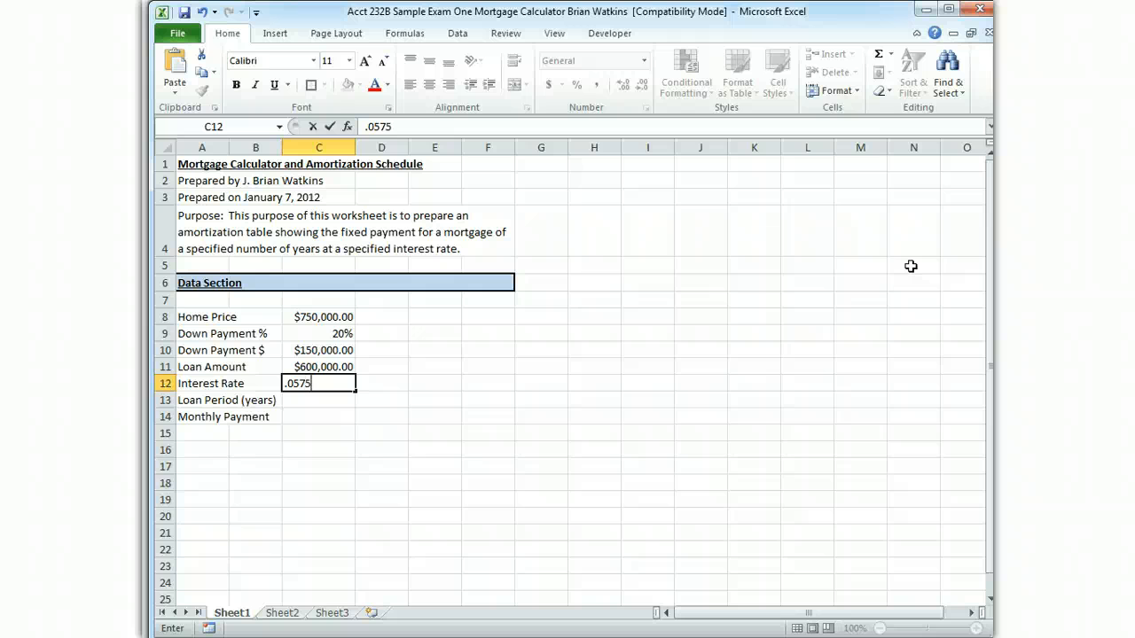
{"action": "type", "text": "0575"}
{"action": "key", "text": "Return"}
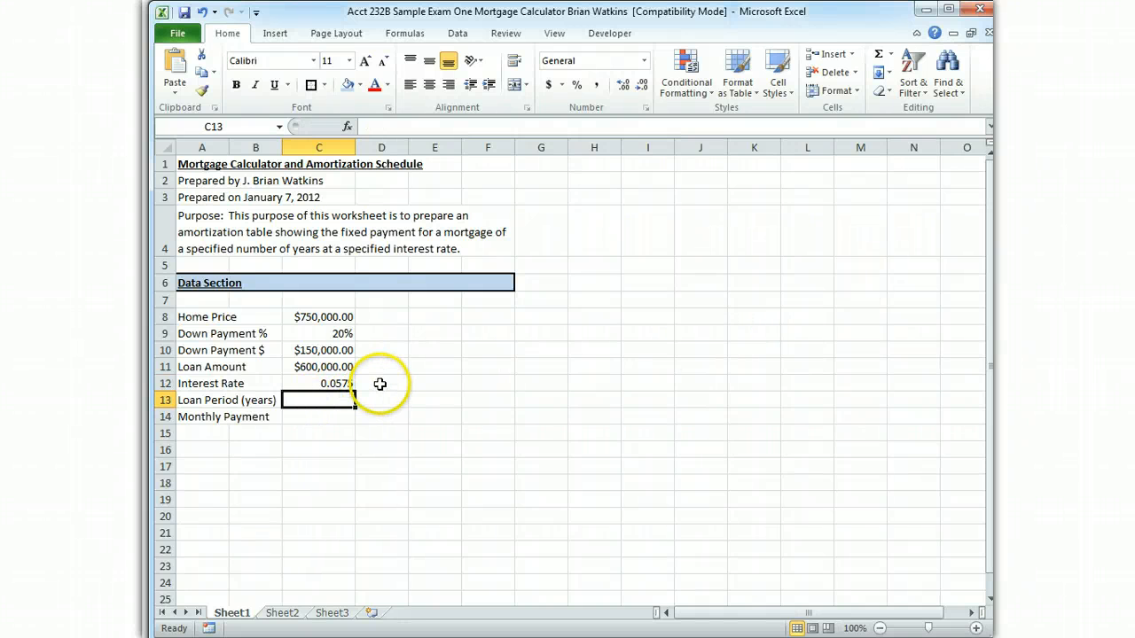
Format the interest rate in cell C12 as a percentage with two decimal places
{"action": "left_click", "coordinate": [321, 386]}
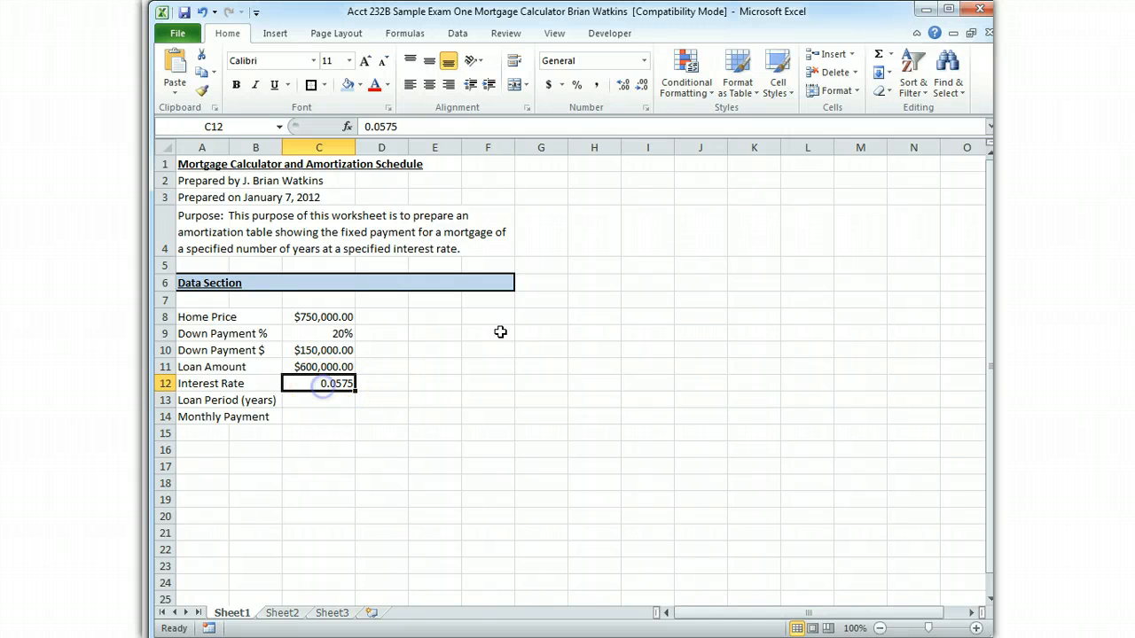
{"action": "left_click", "coordinate": [577, 88]}
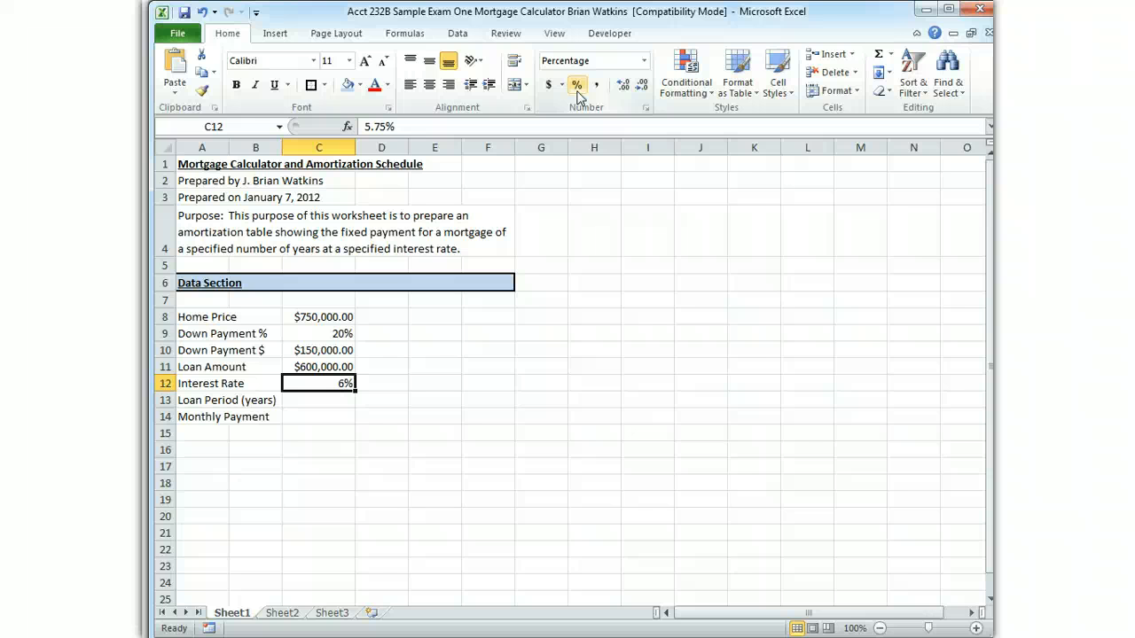
{"action": "left_click", "coordinate": [624, 92]}
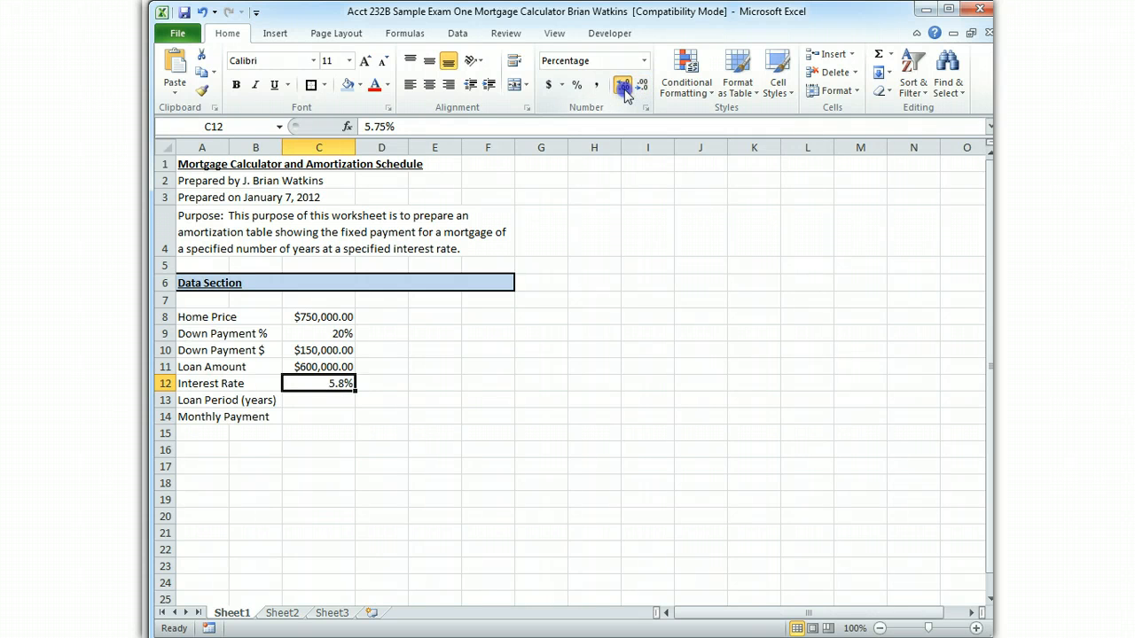
{"action": "left_click", "coordinate": [625, 92]}
{"action": "left_click", "coordinate": [625, 92]}
{"action": "left_click", "coordinate": [625, 92]}
{"action": "left_click", "coordinate": [625, 93]}
{"action": "left_click", "coordinate": [625, 92]}
{"action": "left_click", "coordinate": [625, 92]}
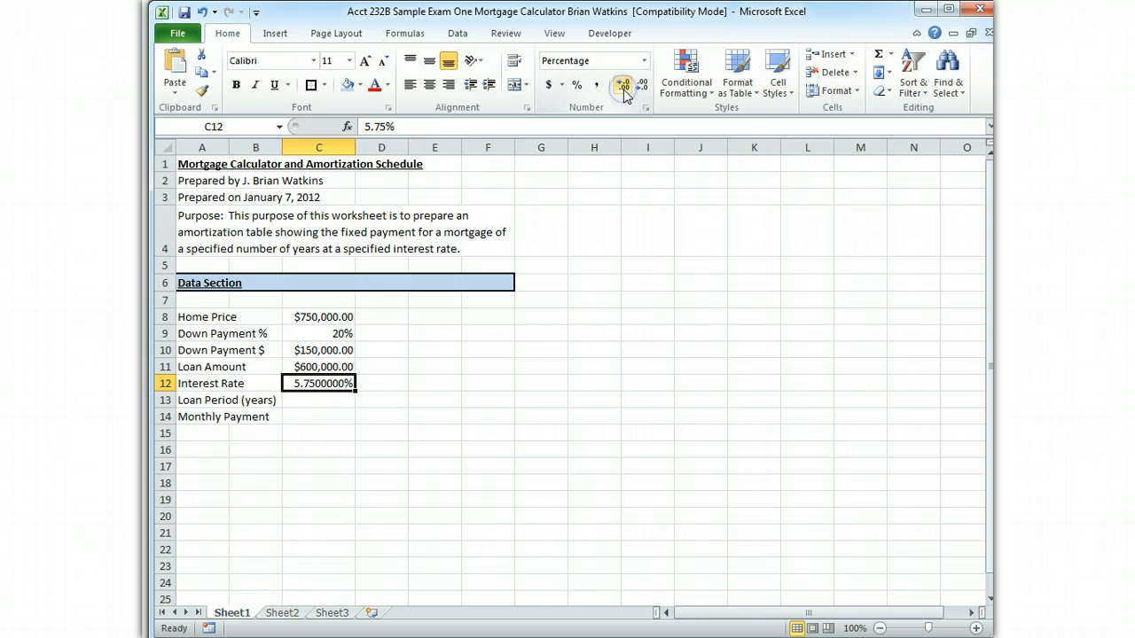
{"action": "left_click", "coordinate": [642, 89]}
{"action": "left_click", "coordinate": [642, 89]}
{"action": "left_click", "coordinate": [642, 89]}
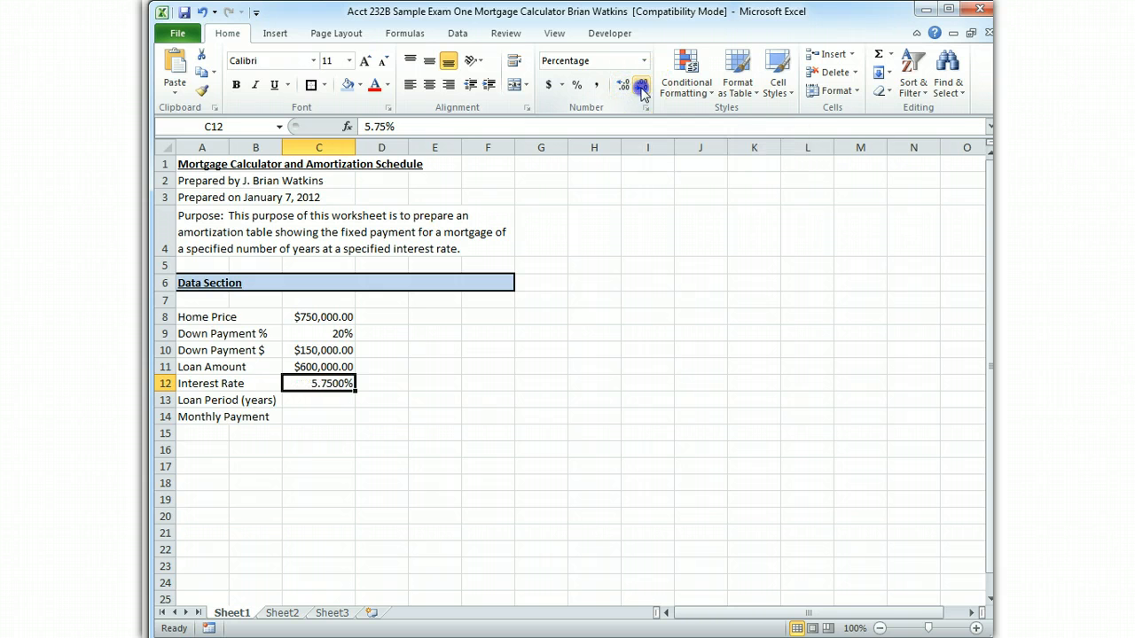
{"action": "left_click", "coordinate": [642, 89]}
{"action": "left_click", "coordinate": [642, 88]}
Enter a loan period of 30 in cell C13 and format it in Comma Style with no decimal places
{"action": "left_click", "coordinate": [311, 406]}
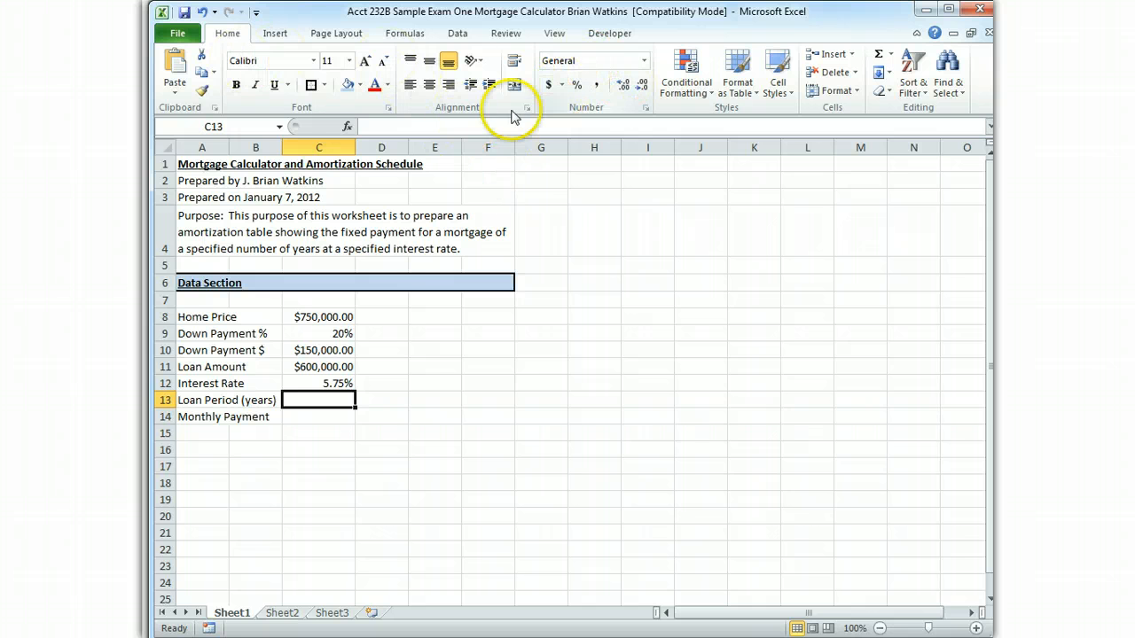
{"action": "type", "text": "30"}
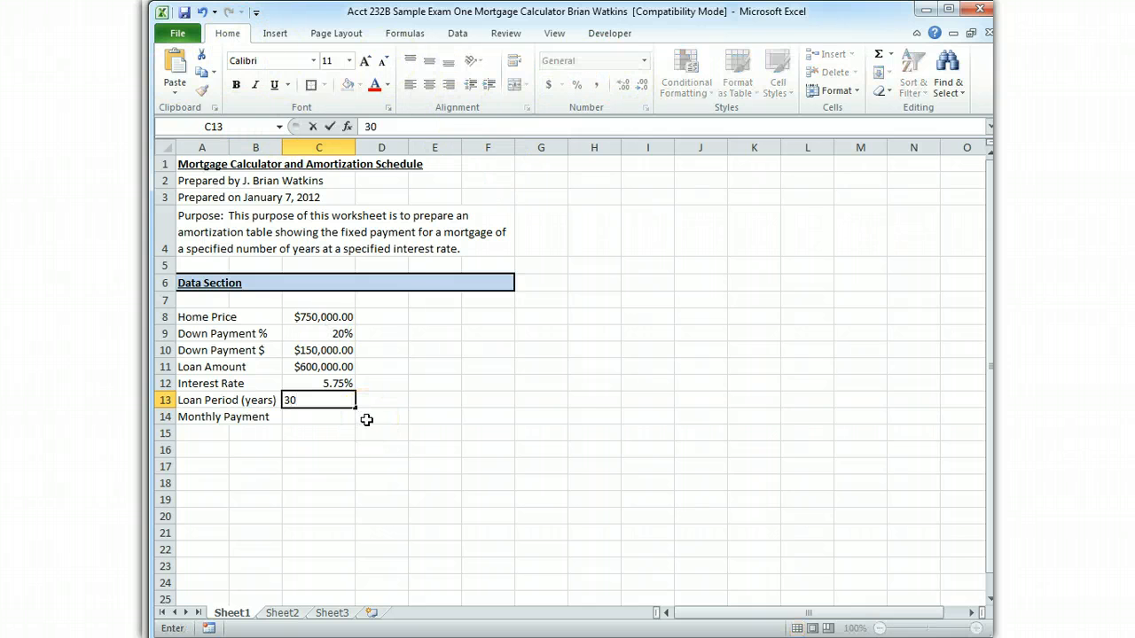
{"action": "key", "text": "Return"}
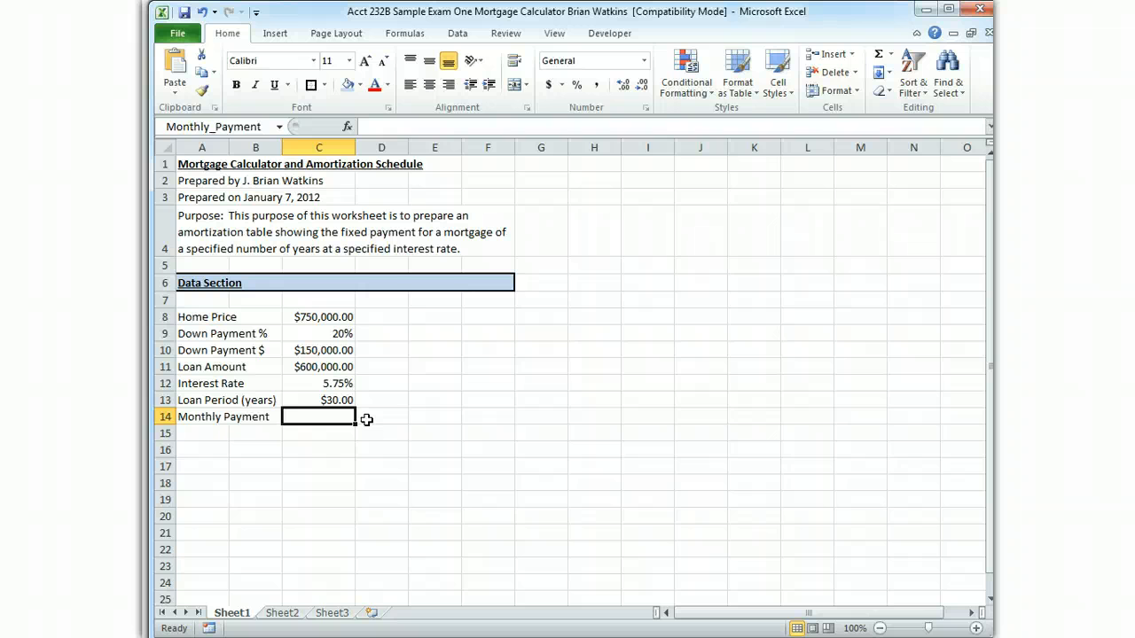
{"action": "left_click", "coordinate": [351, 399]}
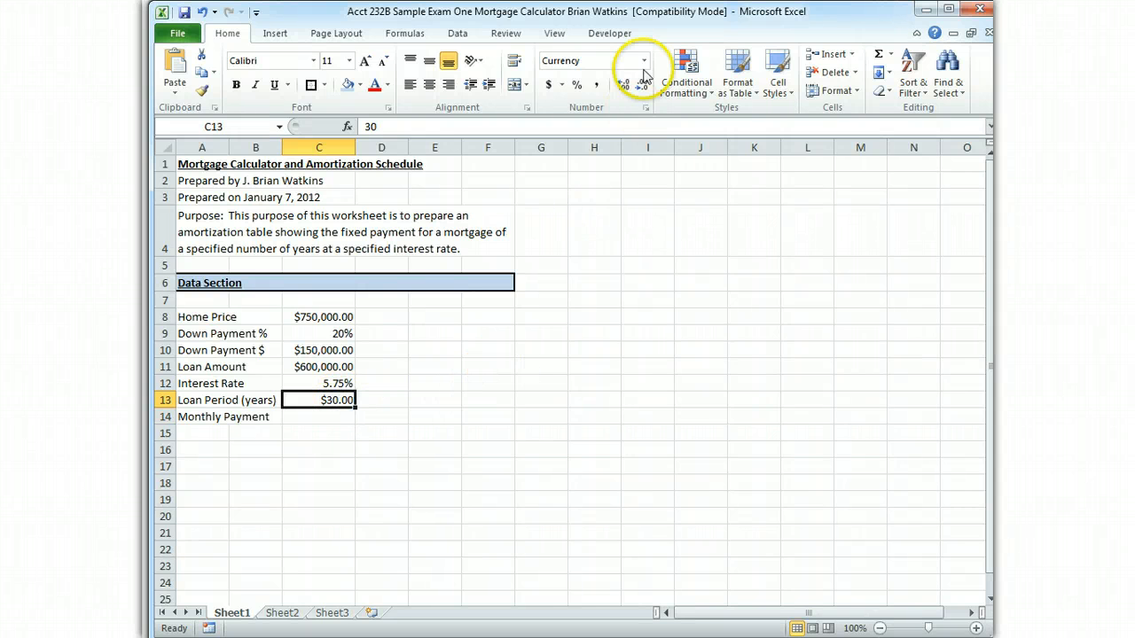
{"action": "left_click", "coordinate": [595, 86]}
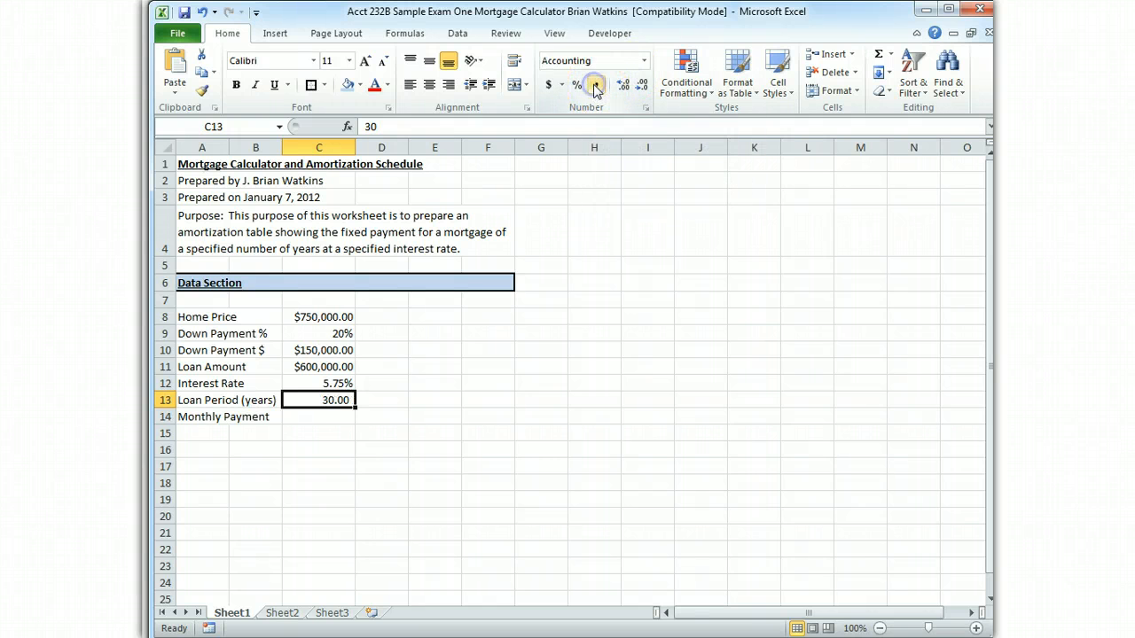
{"action": "left_click", "coordinate": [640, 86]}
{"action": "left_click", "coordinate": [640, 86]}
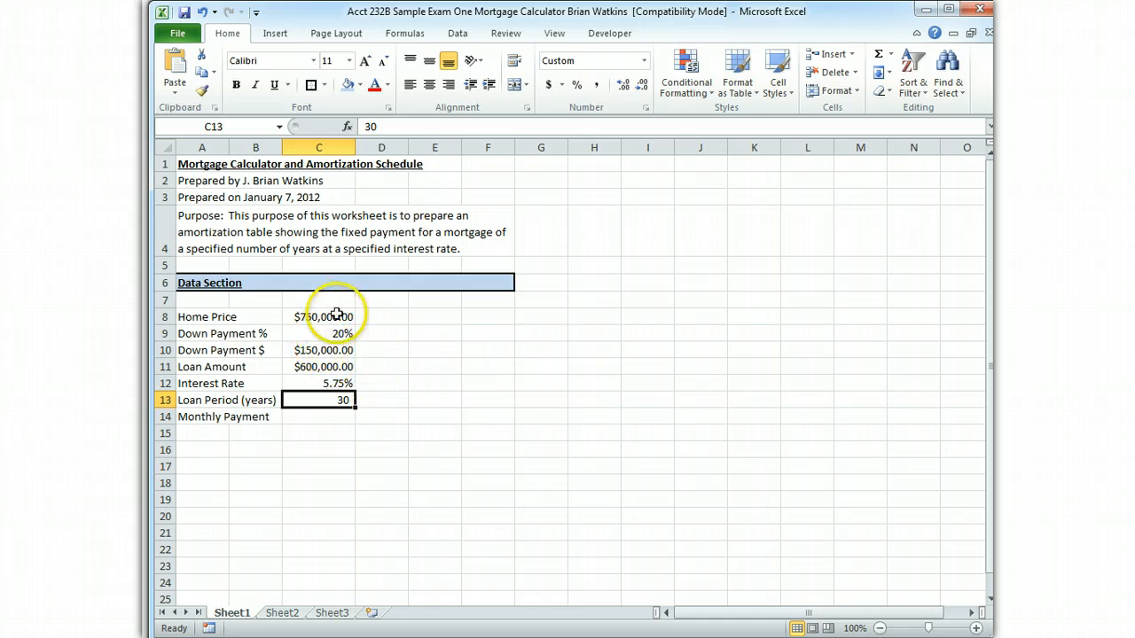
{"action": "left_click", "coordinate": [320, 416]}
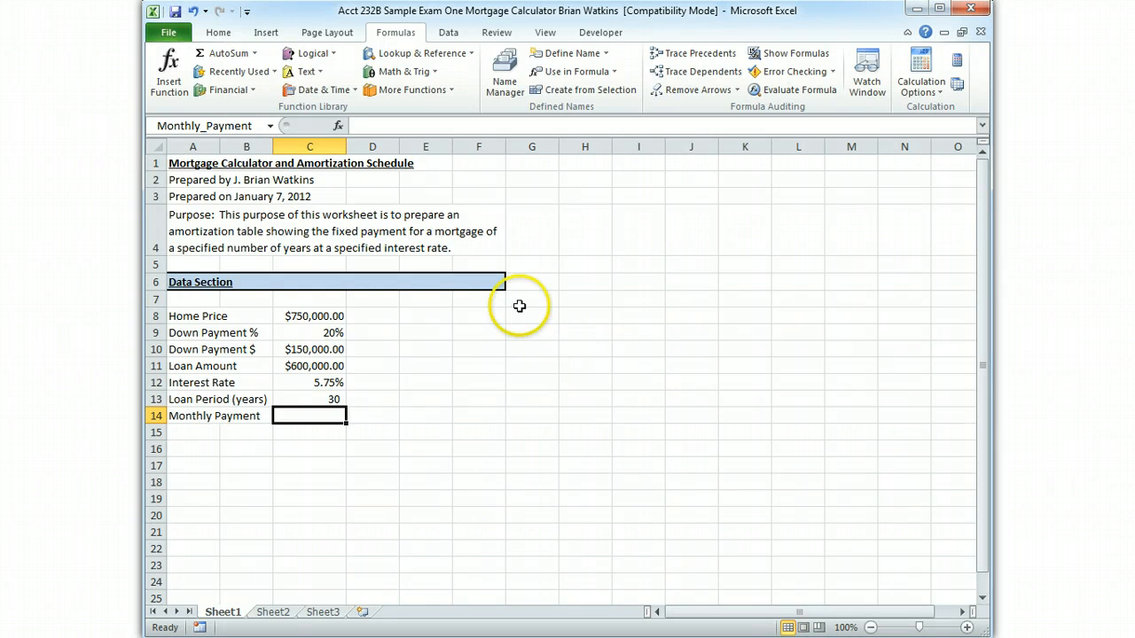
{"action": "left_click", "coordinate": [398, 127]}
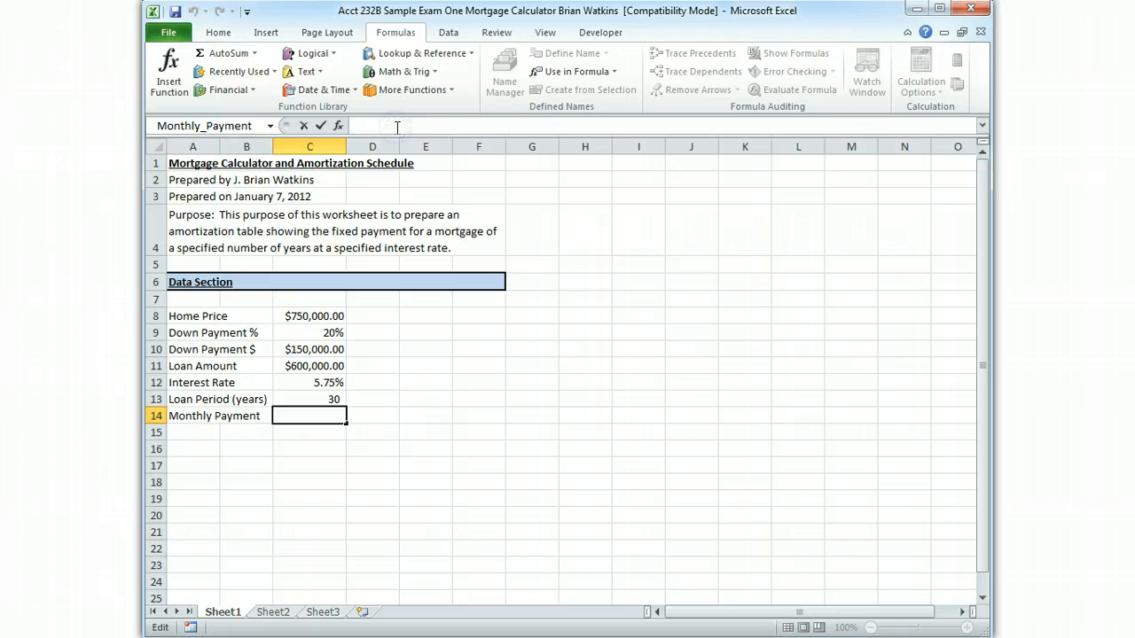
{"action": "type", "text": "=pmt"}
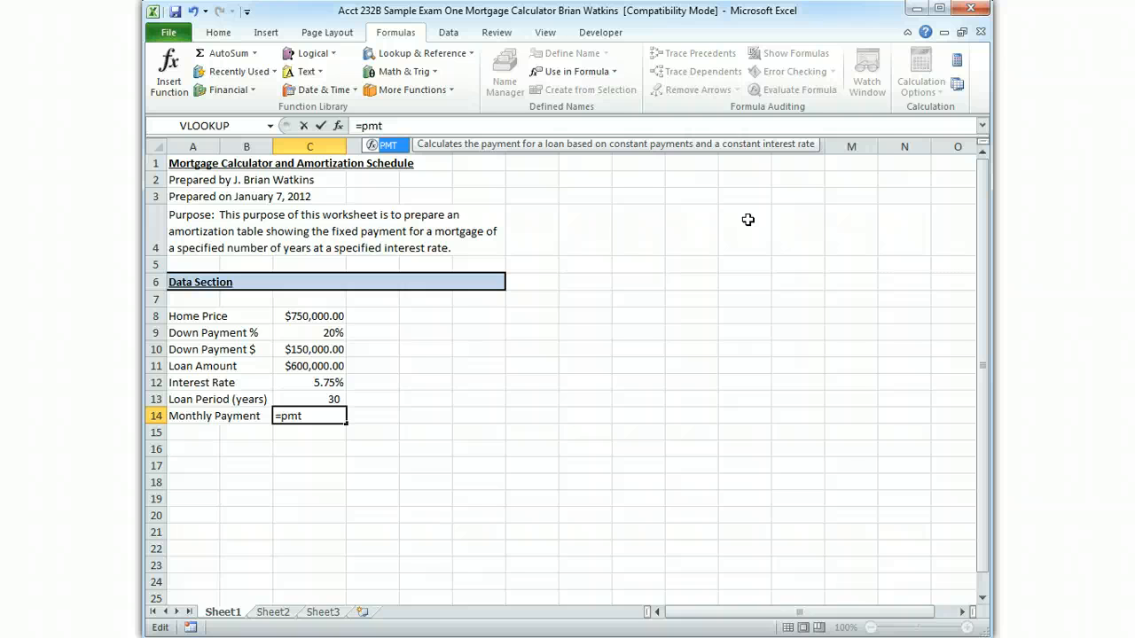
{"action": "type", "text": "("}
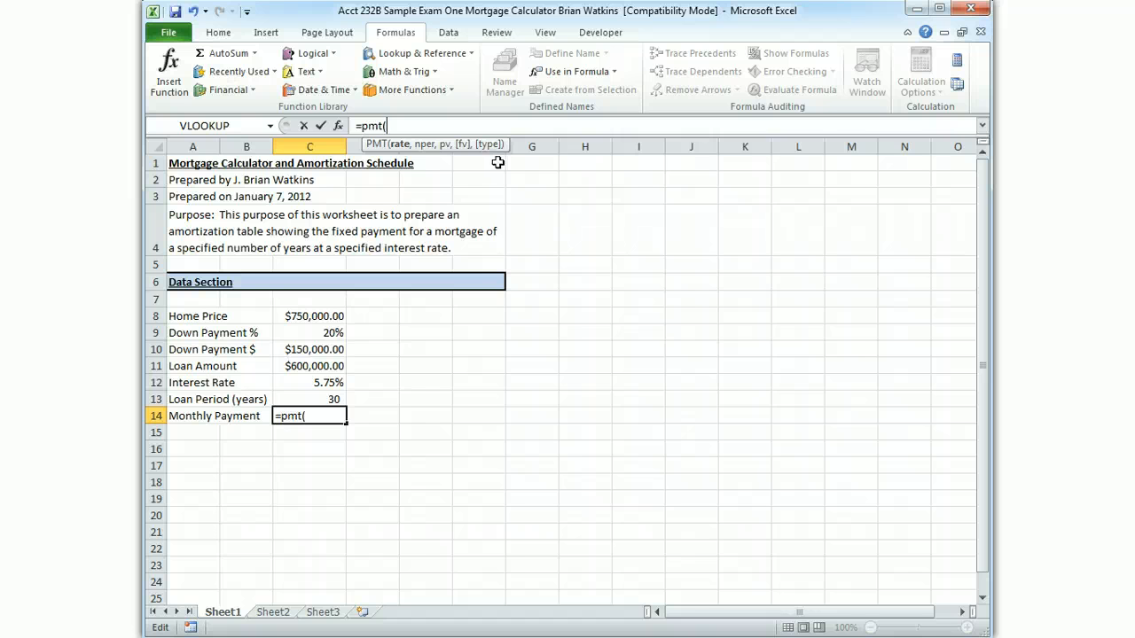
{"action": "key", "text": "BackSpace"}
{"action": "key", "text": "BackSpace"}
{"action": "key", "text": "BackSpace"}
{"action": "key", "text": "BackSpace"}
{"action": "key", "text": "BackSpace"}
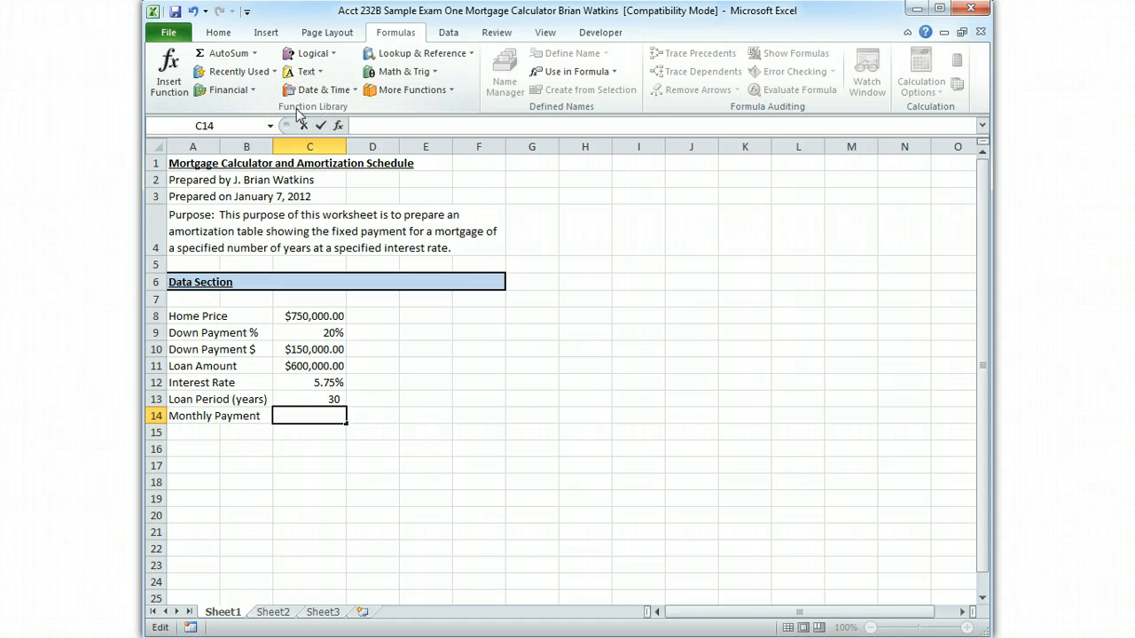
Insert the financial function PMT in the monthly payment cell C14 and set its Rate argument to interest_rate
{"action": "left_click", "coordinate": [223, 93]}
{"action": "left_click_drag", "start_coordinate": [323, 120], "coordinate": [321, 247]}
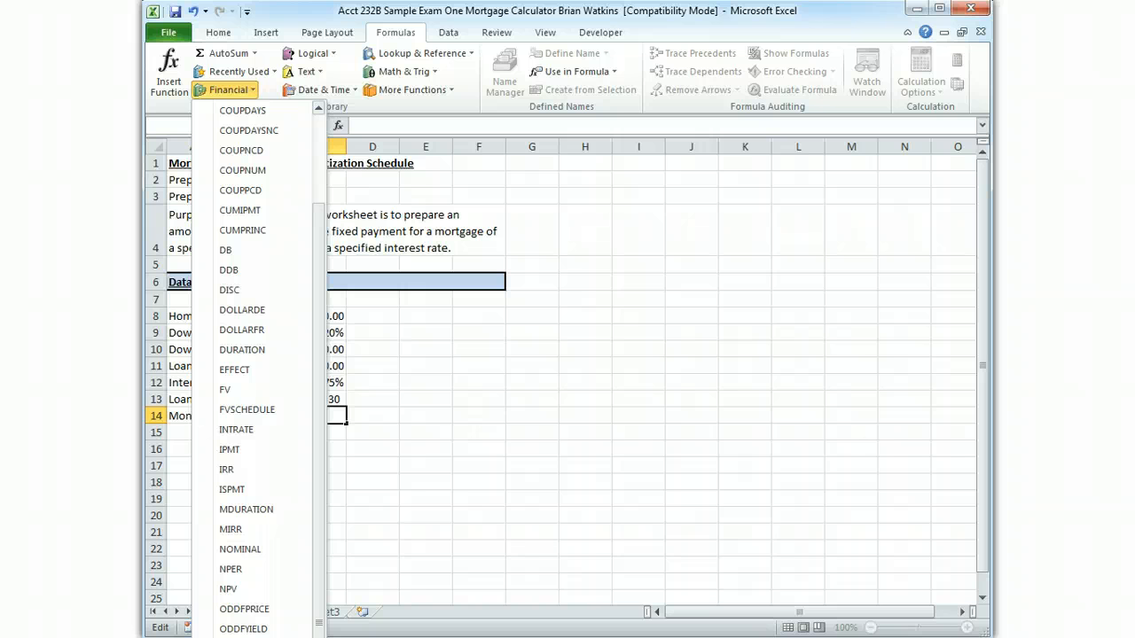
{"action": "left_click", "coordinate": [230, 637]}
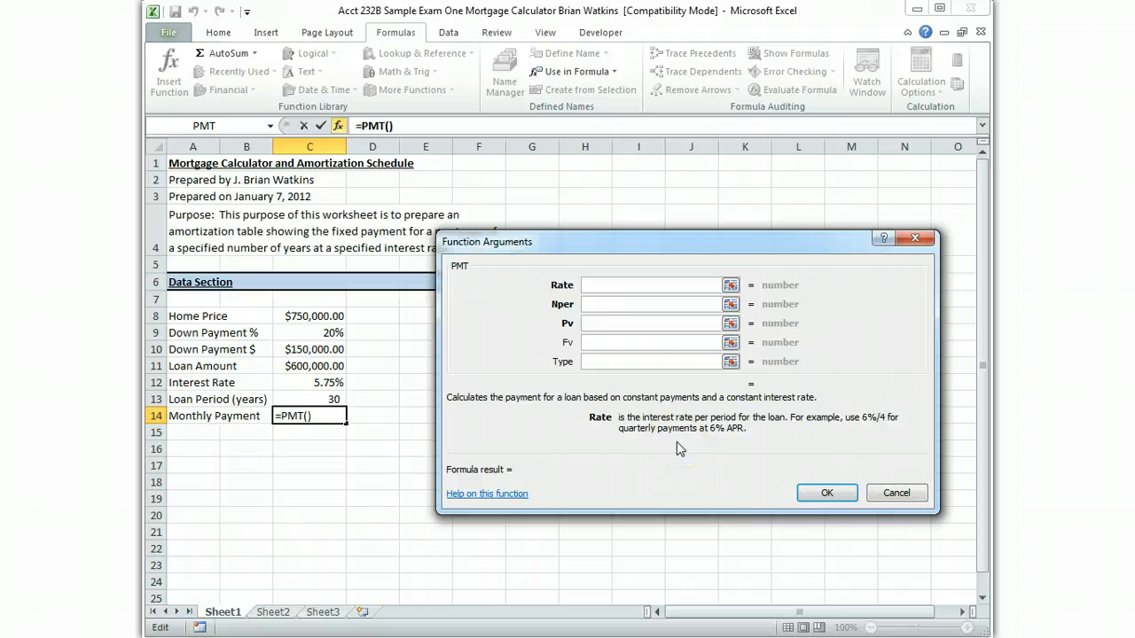
{"action": "left_click_drag", "start_coordinate": [649, 412], "coordinate": [655, 392]}
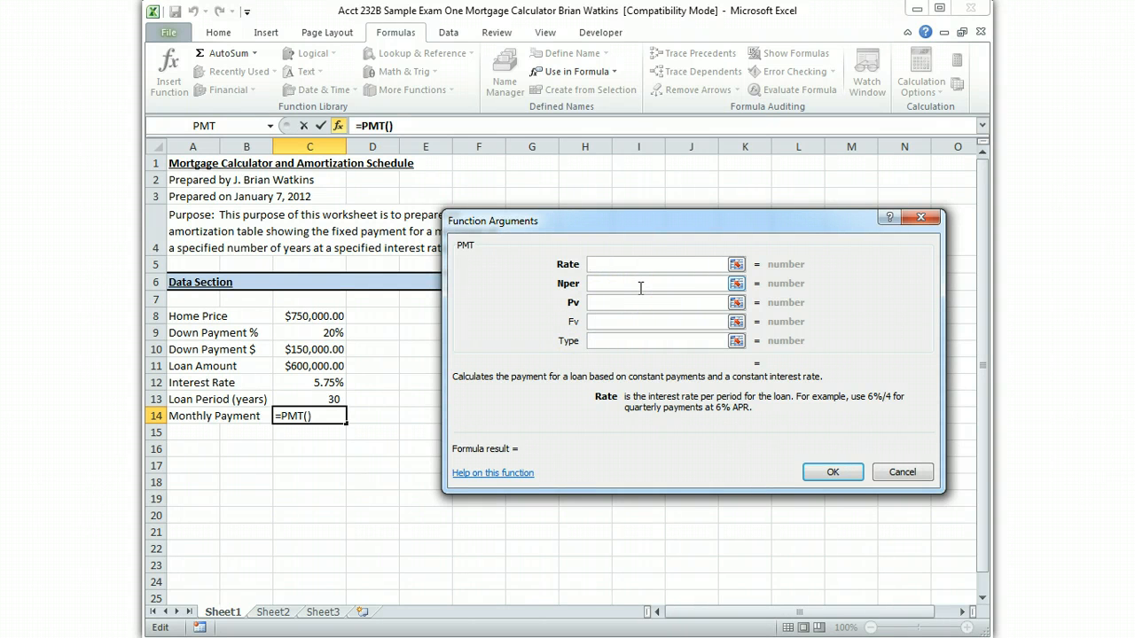
{"action": "type", "text": "interest_rate"}
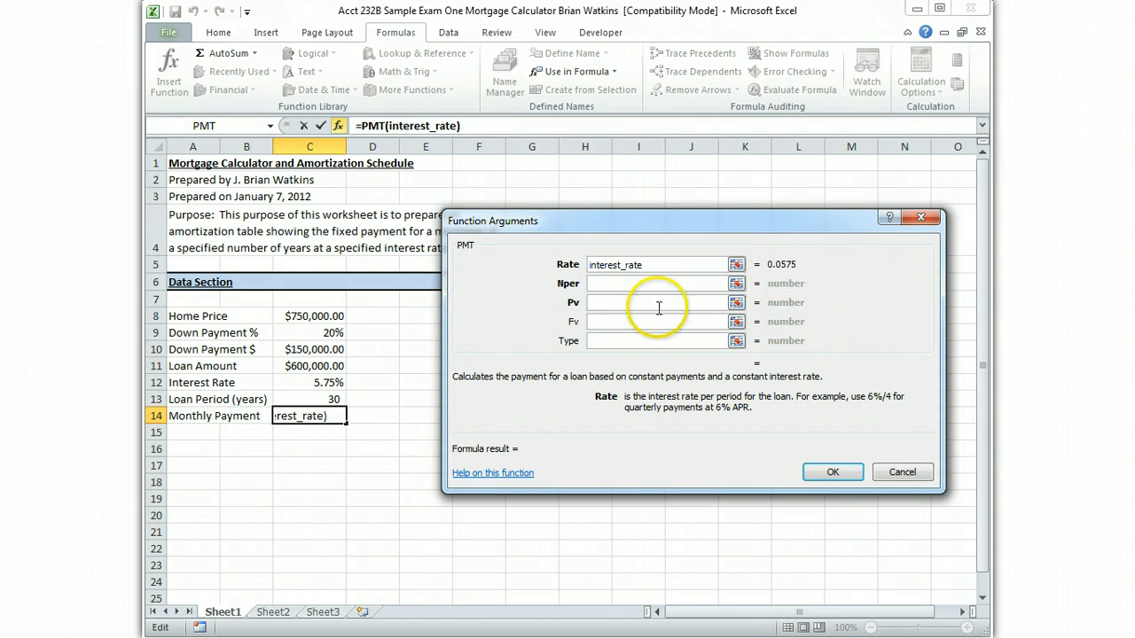
Set the PMT function's Nper argument to the defined name Loan_Period
{"action": "left_click", "coordinate": [613, 284]}
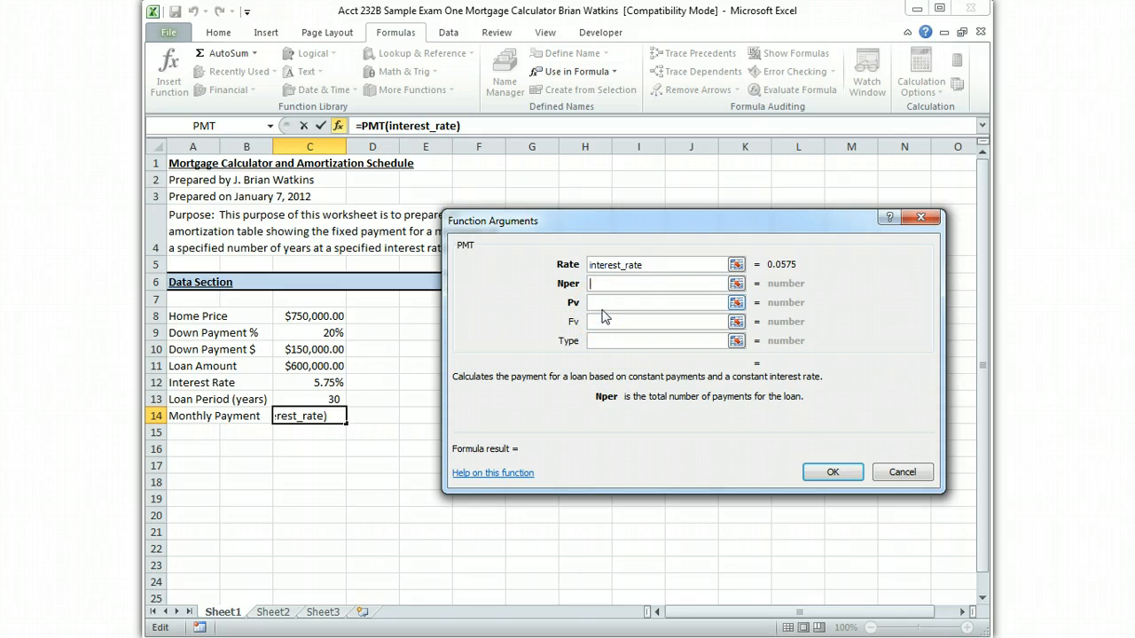
{"action": "left_click", "coordinate": [571, 71]}
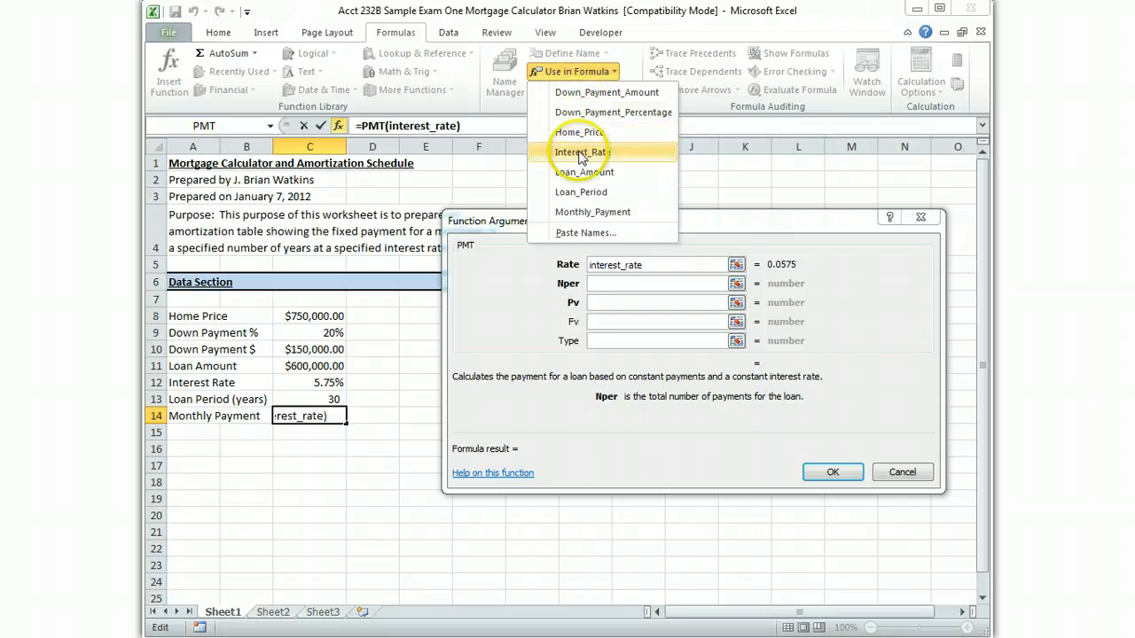
{"action": "left_click", "coordinate": [590, 194]}
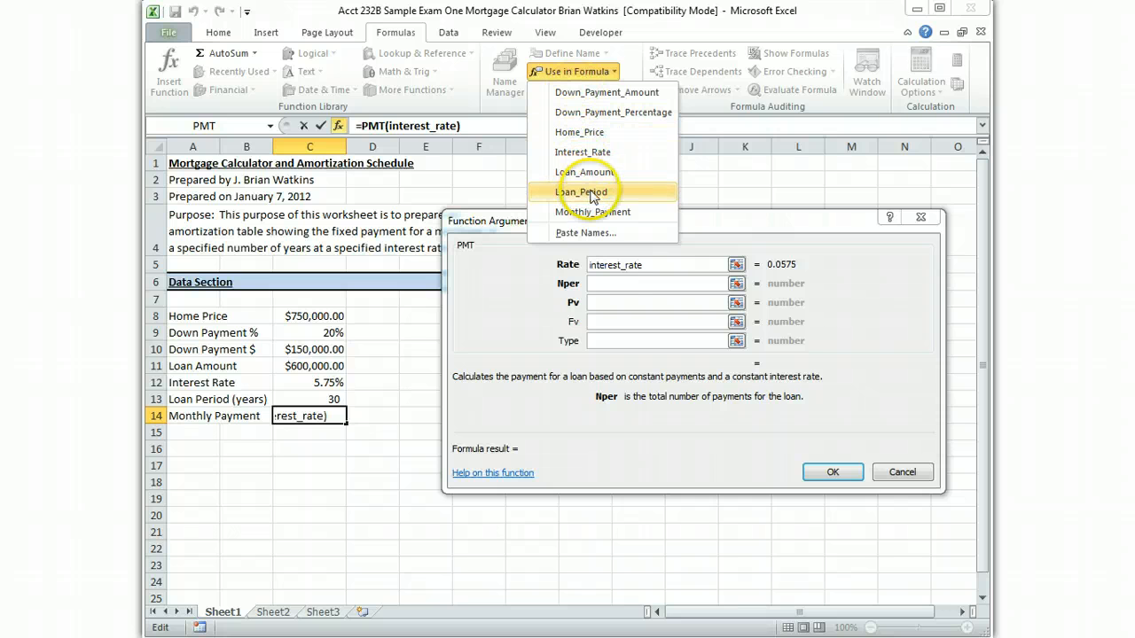
{"action": "left_click", "coordinate": [590, 191]}
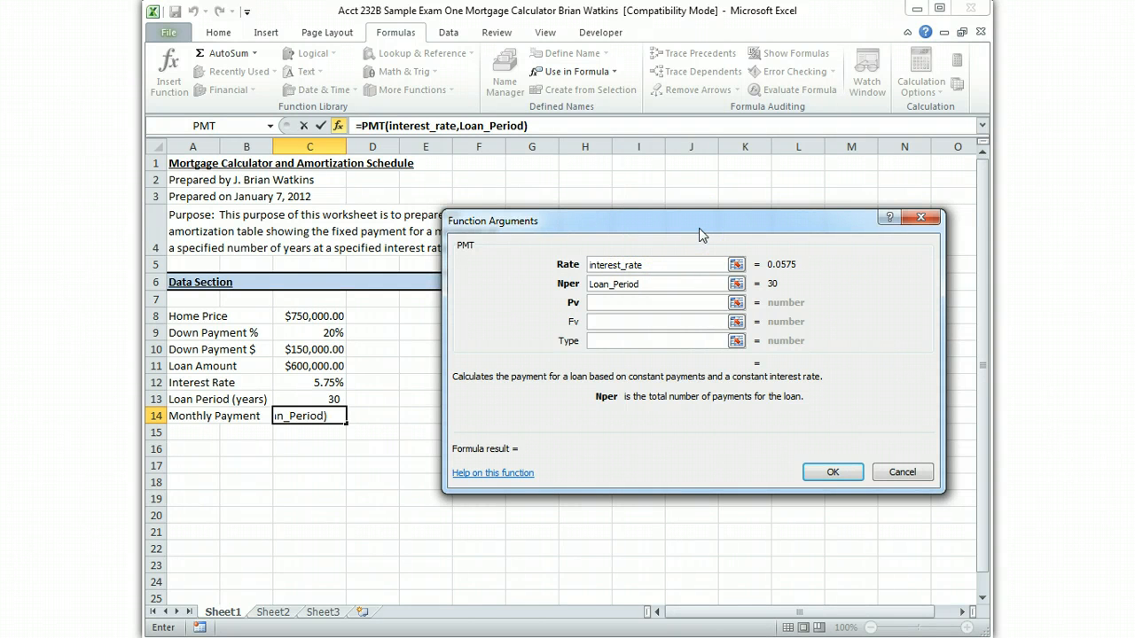
Convert the PMT arguments to monthly terms by making Rate interest_rate/12 and Nper Loan_Period*12
{"action": "left_click", "coordinate": [666, 265]}
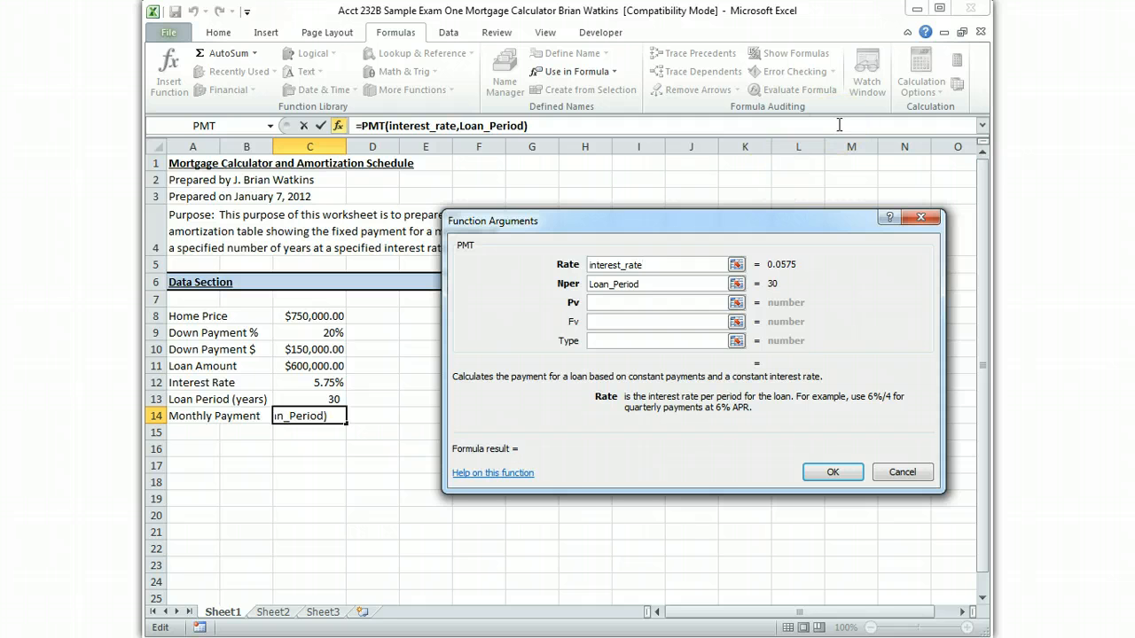
{"action": "type", "text": "/12"}
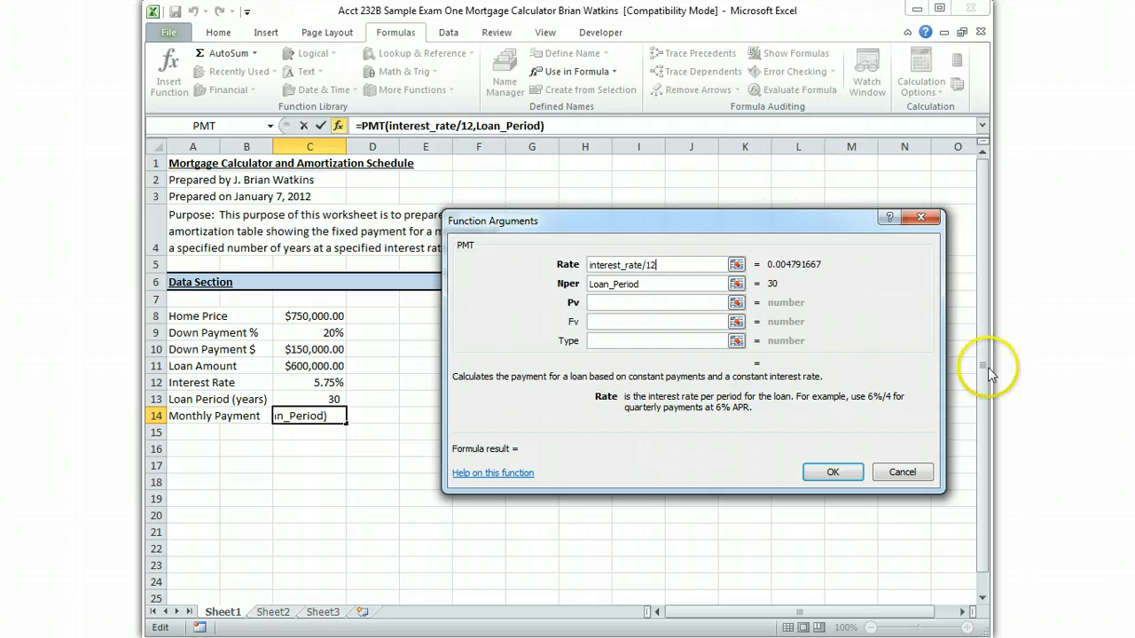
{"action": "left_click", "coordinate": [650, 283]}
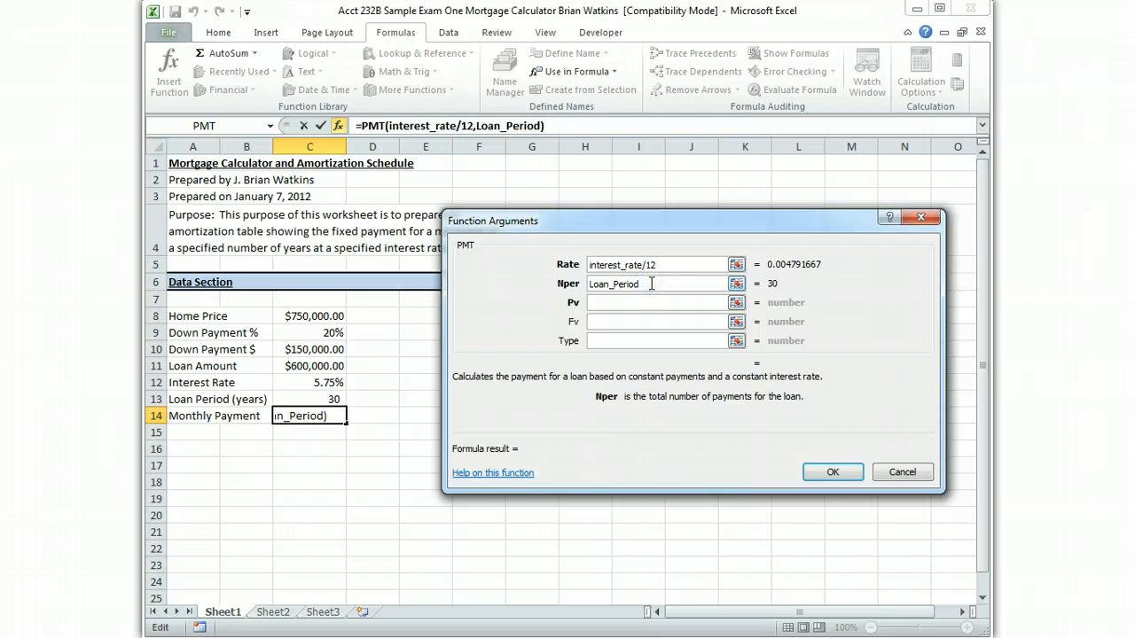
{"action": "type", "text": "*12"}
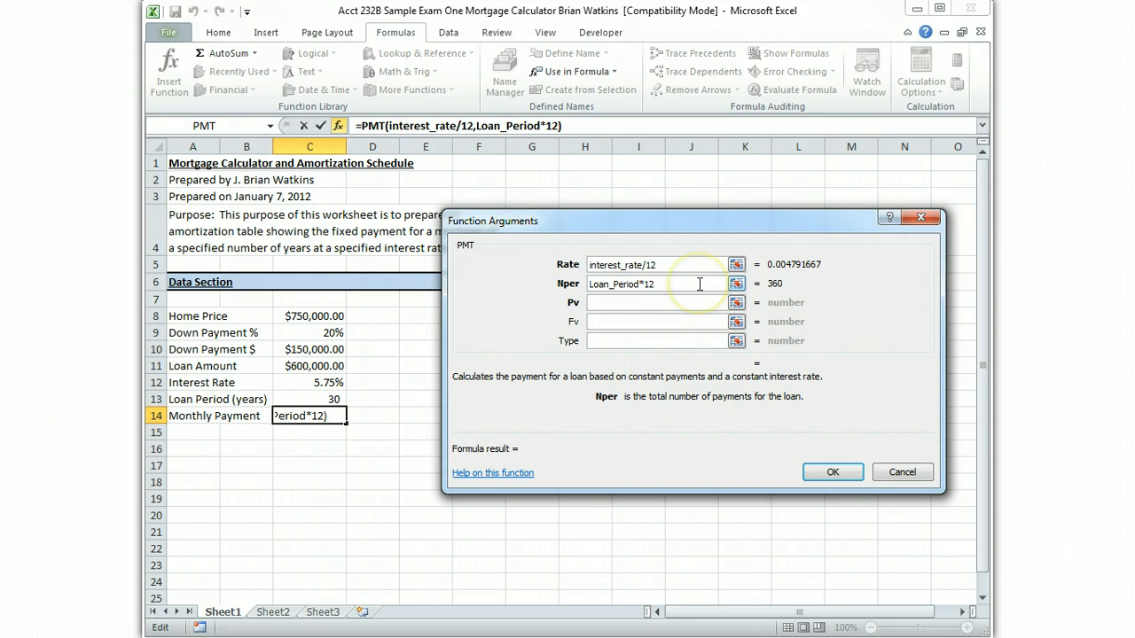
Set the PMT function's Pv argument to the defined name Loan_Amount and insert the function in the monthly payment cell
{"action": "left_click", "coordinate": [652, 304]}
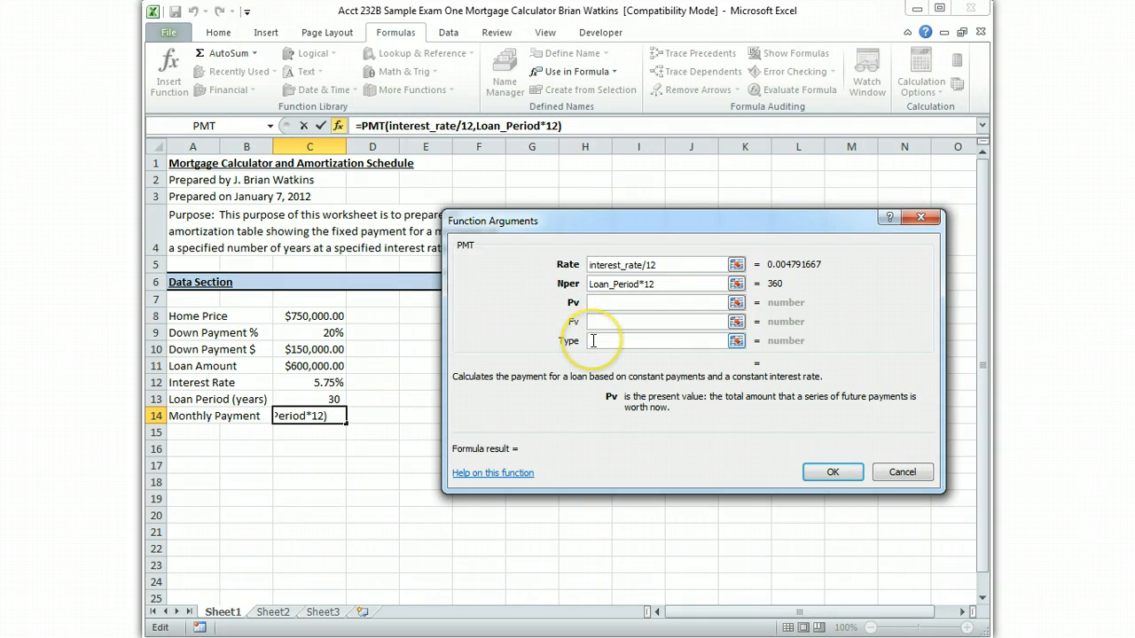
{"action": "left_click", "coordinate": [583, 71]}
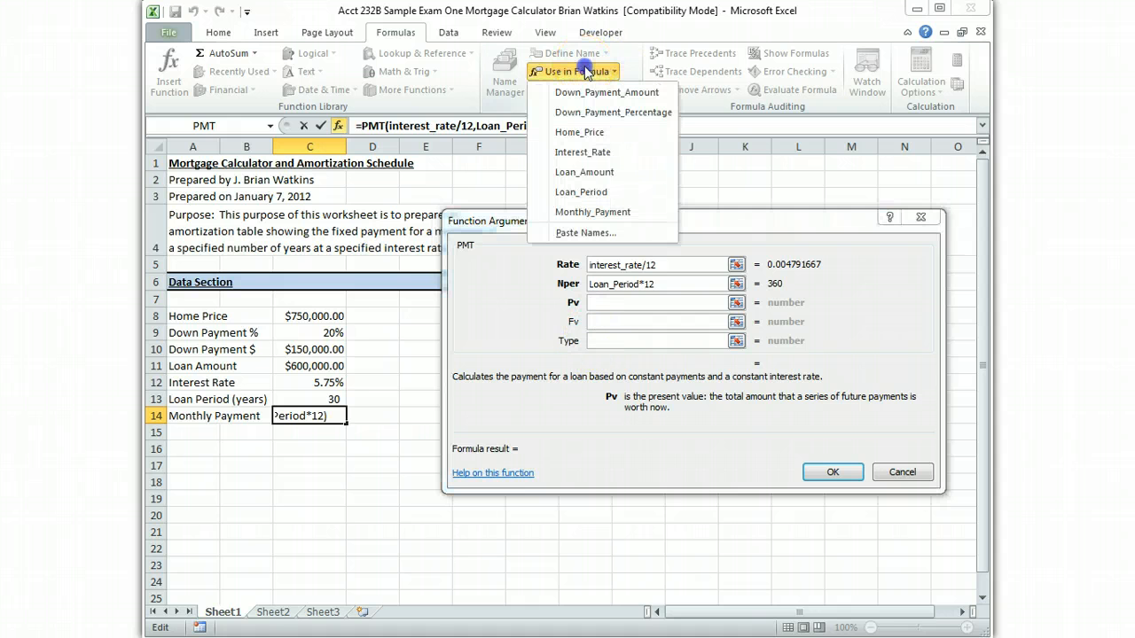
{"action": "left_click", "coordinate": [584, 172]}
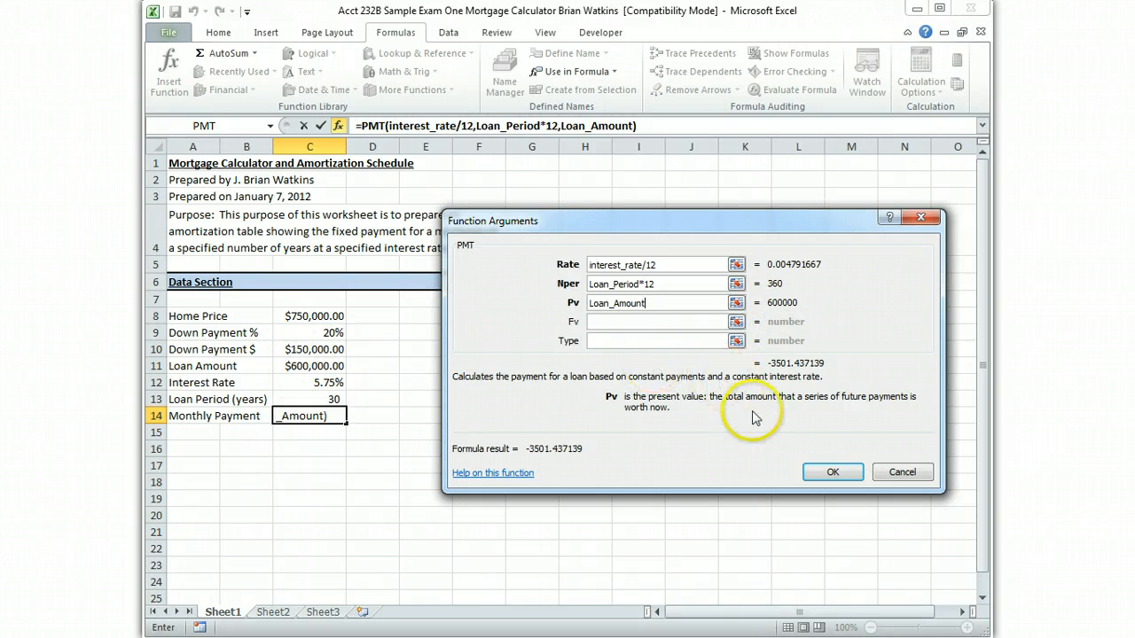
{"action": "left_click", "coordinate": [819, 472]}
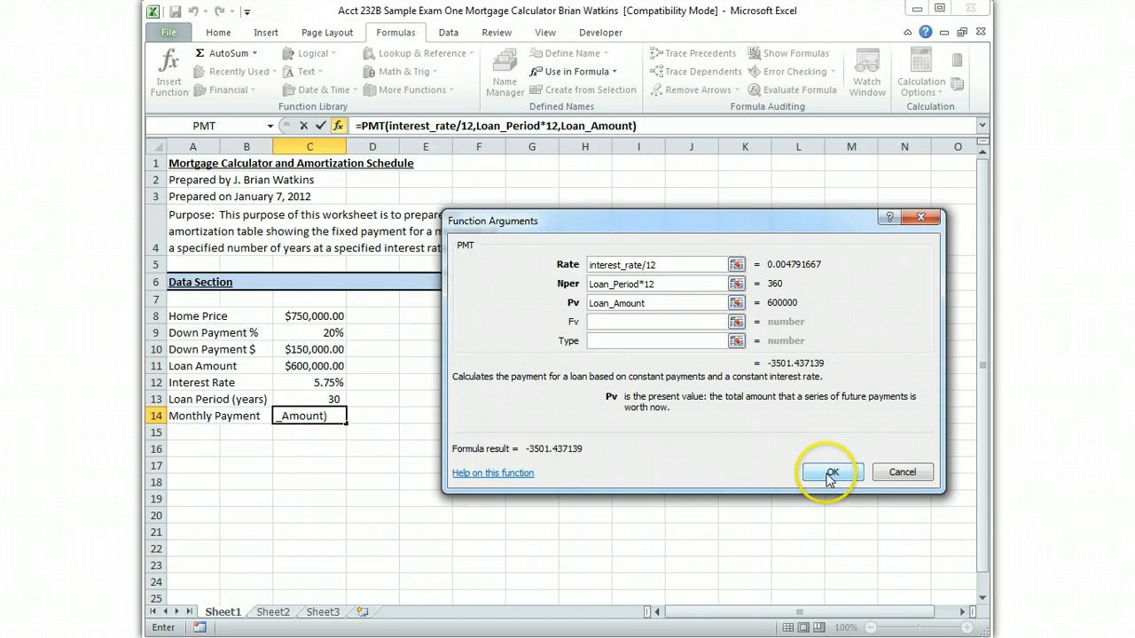
{"action": "left_click", "coordinate": [830, 475]}
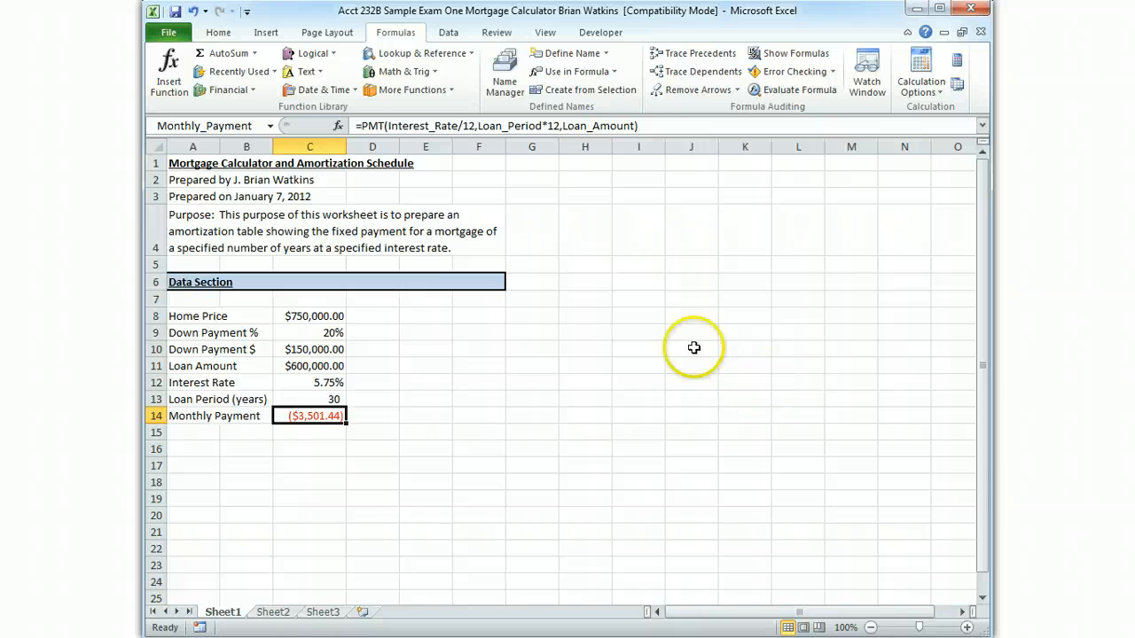
Add a minus sign before PMT in the monthly payment formula in cell C14
{"action": "left_click", "coordinate": [373, 126]}
{"action": "type", "text": "-"}
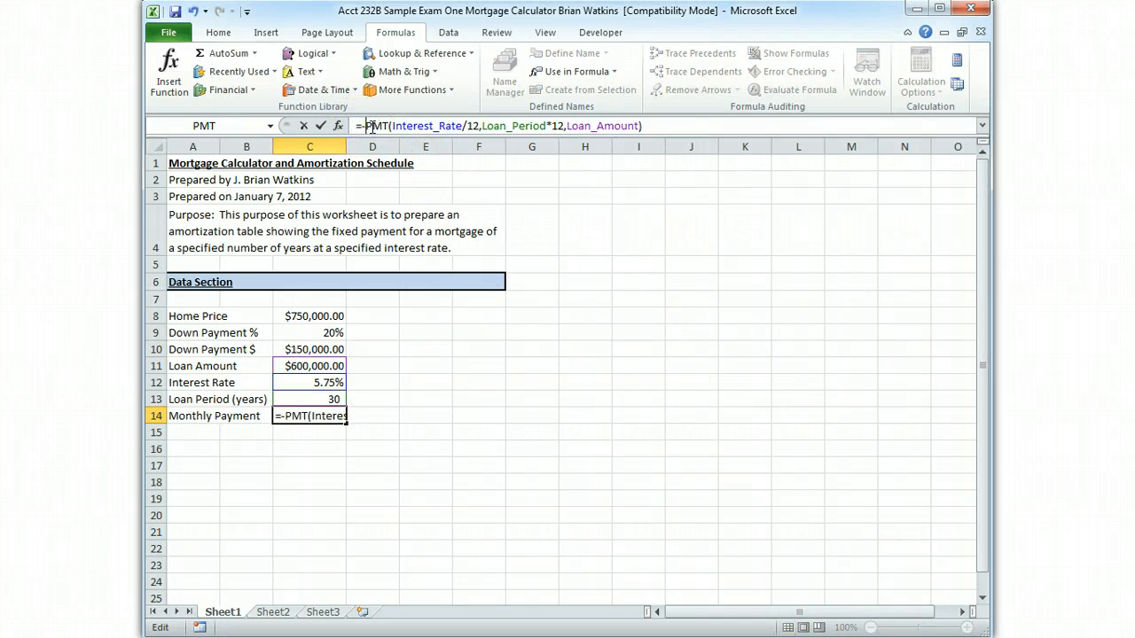
{"action": "key", "text": "Return"}
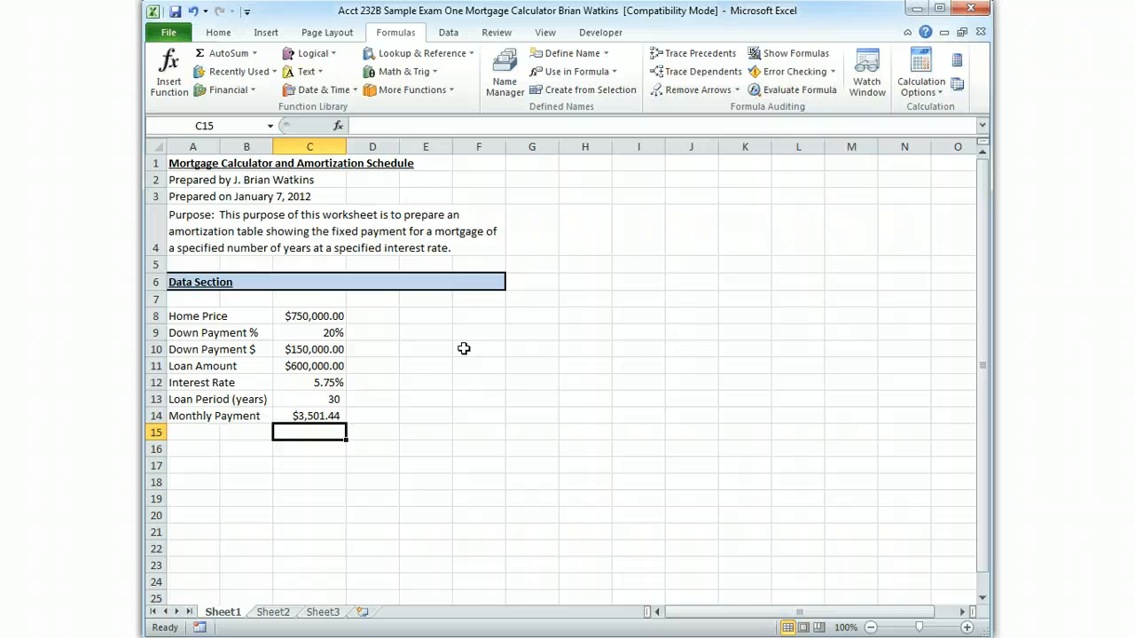
Shade the input cells C8, C9, C12 and C13 with the light blue fill of the Data Section heading
{"action": "left_click", "coordinate": [319, 316], "text": "ctrl"}
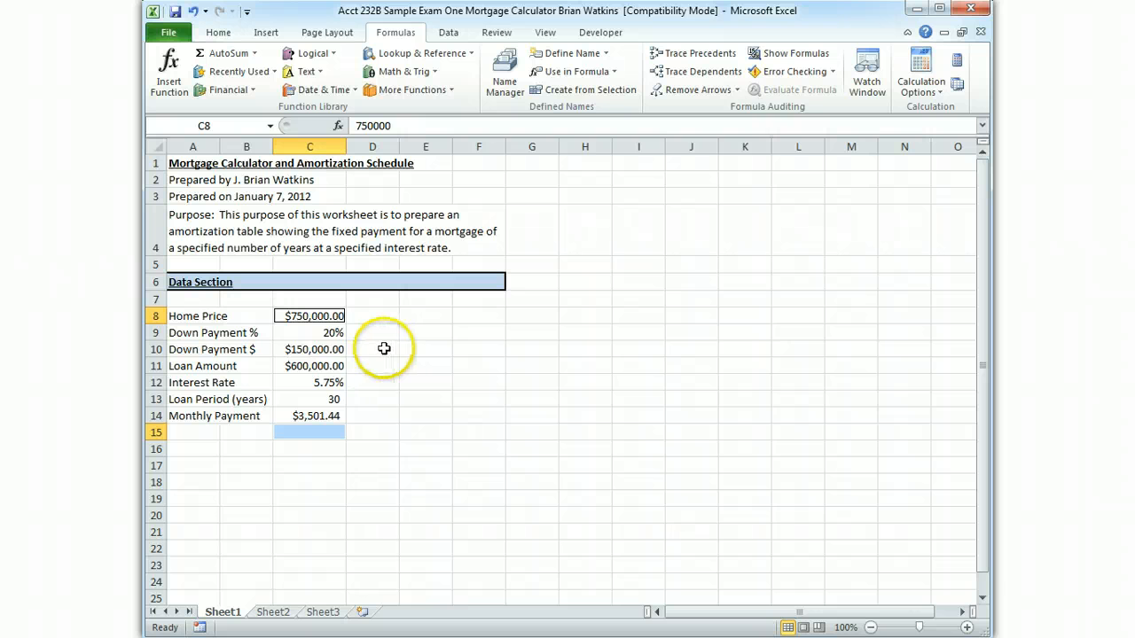
{"action": "left_click", "coordinate": [318, 335], "text": "ctrl"}
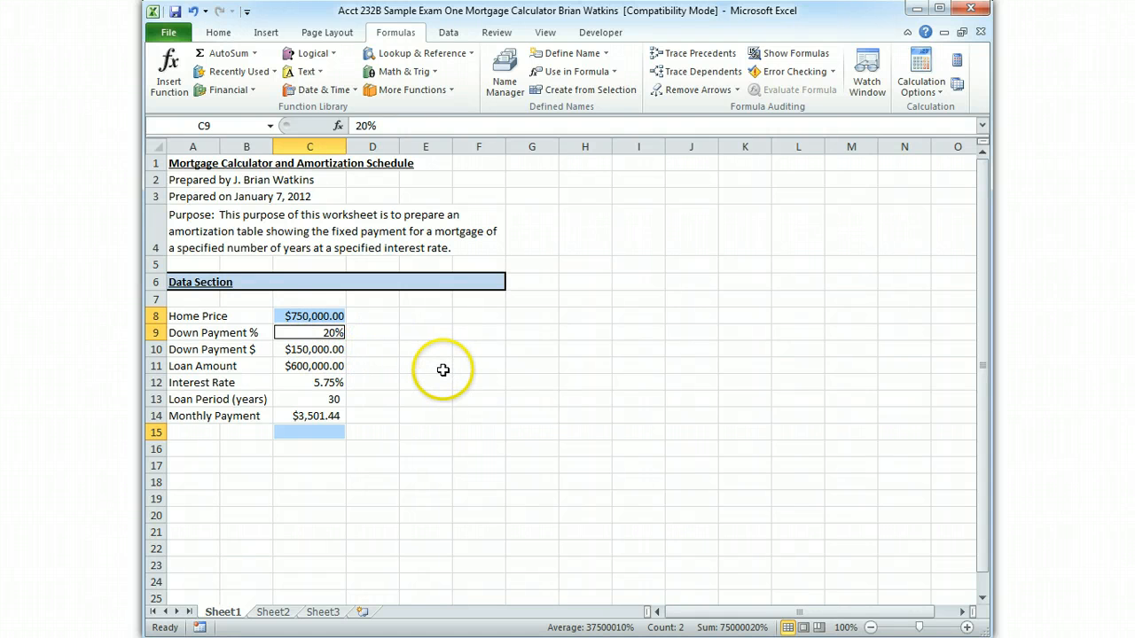
{"action": "left_click", "coordinate": [312, 383], "text": "ctrl"}
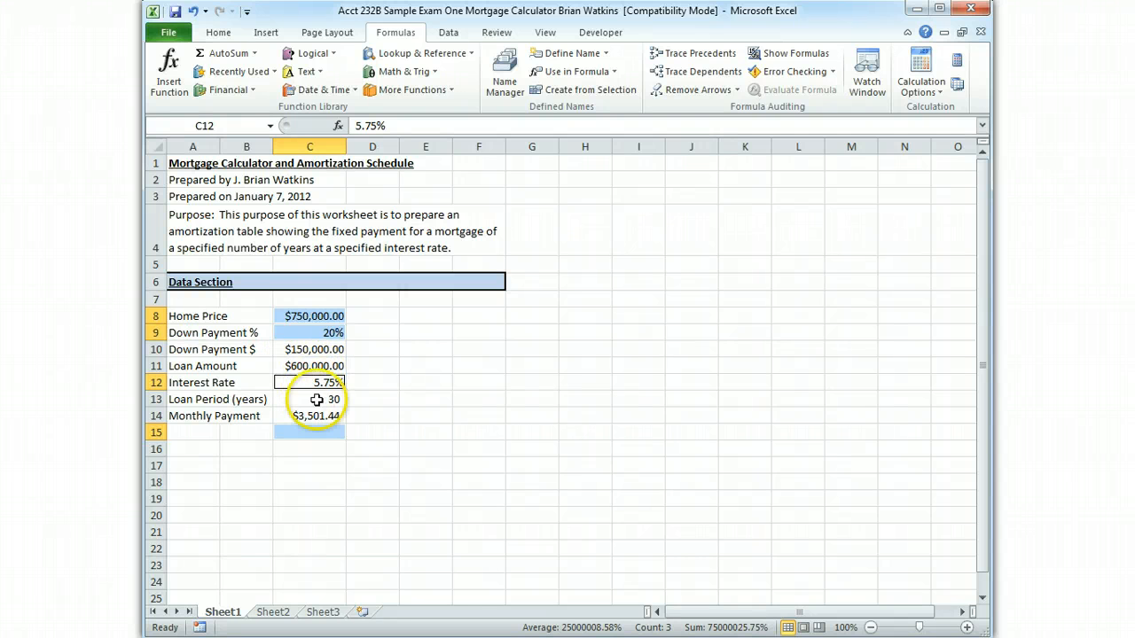
{"action": "left_click", "coordinate": [303, 401], "text": "ctrl"}
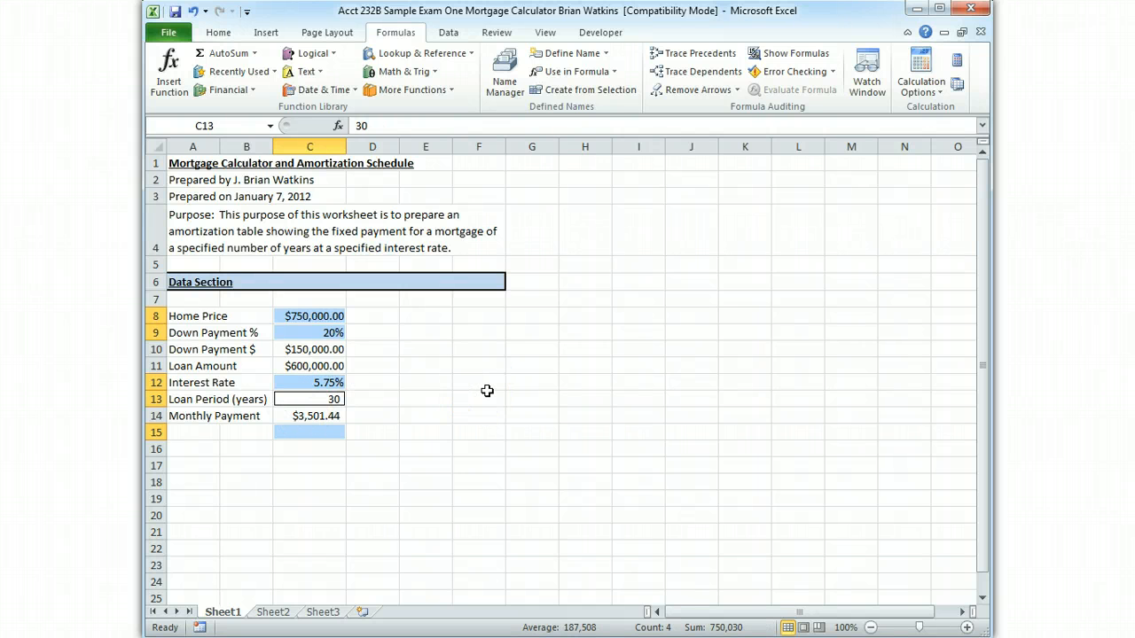
{"action": "left_click", "coordinate": [219, 33]}
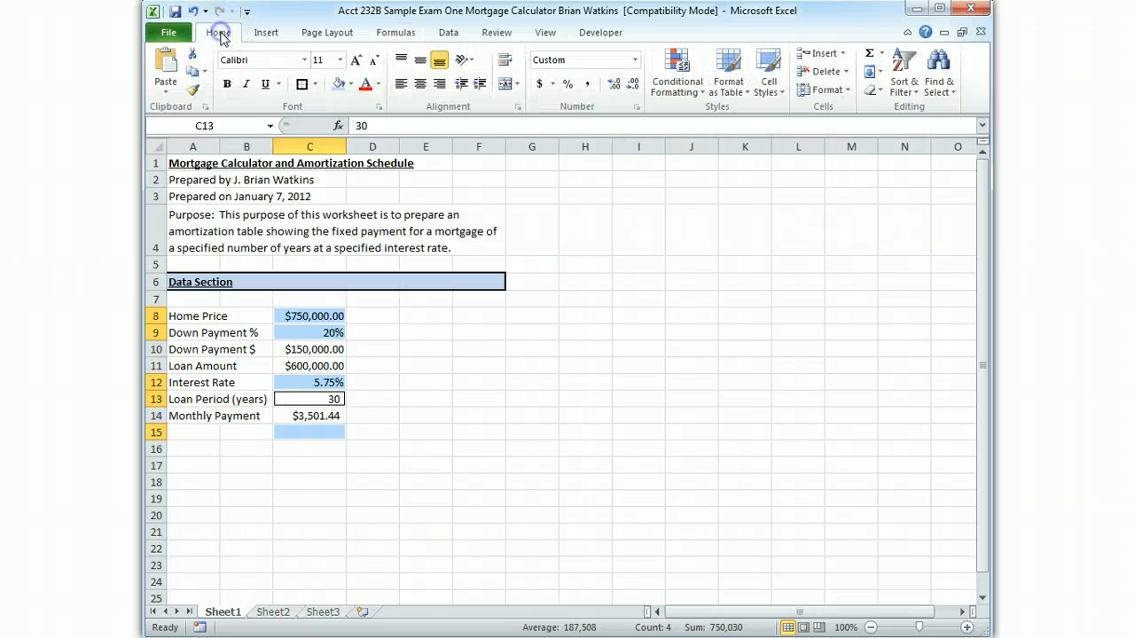
{"action": "left_click", "coordinate": [338, 84]}
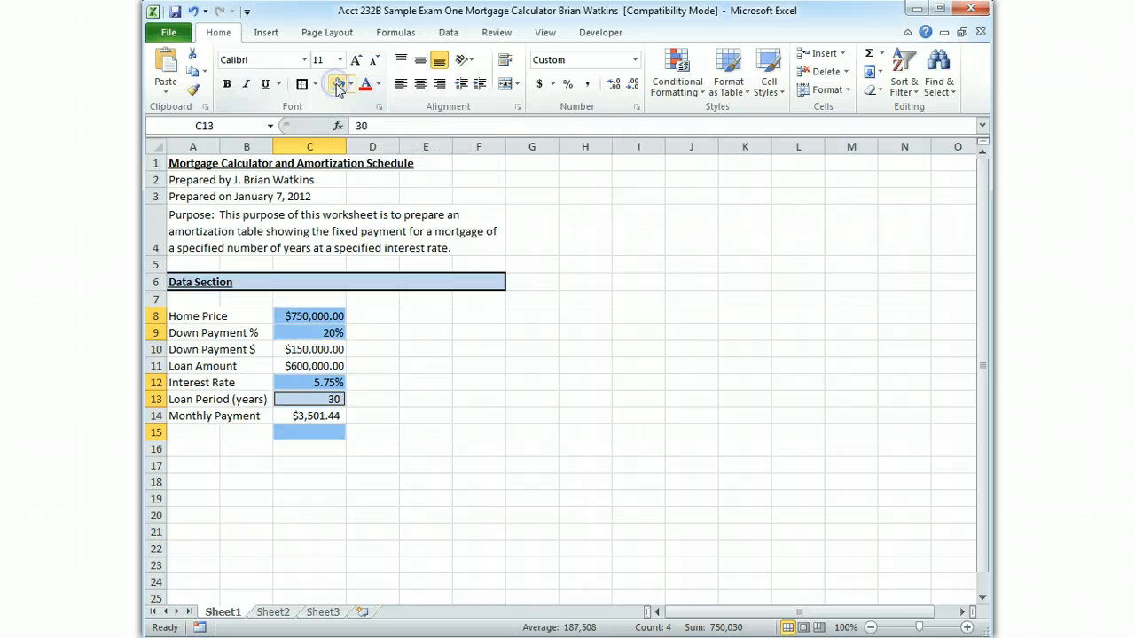
{"action": "left_click", "coordinate": [532, 432]}
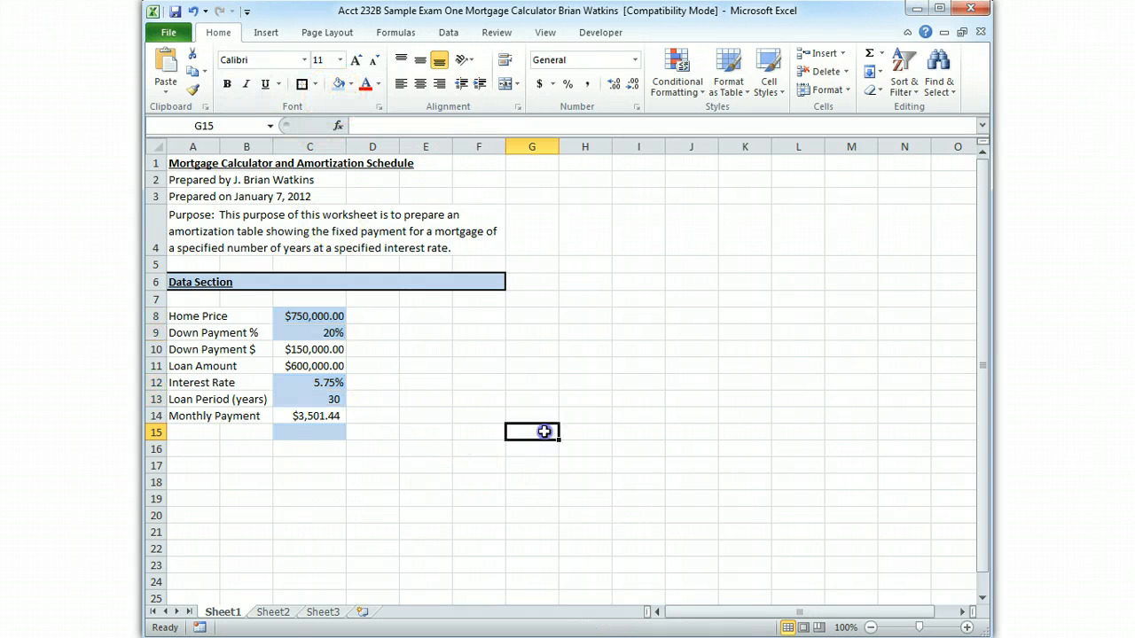
Remove the fill color from the empty cell C15 below the monthly payment
{"action": "left_click", "coordinate": [331, 433]}
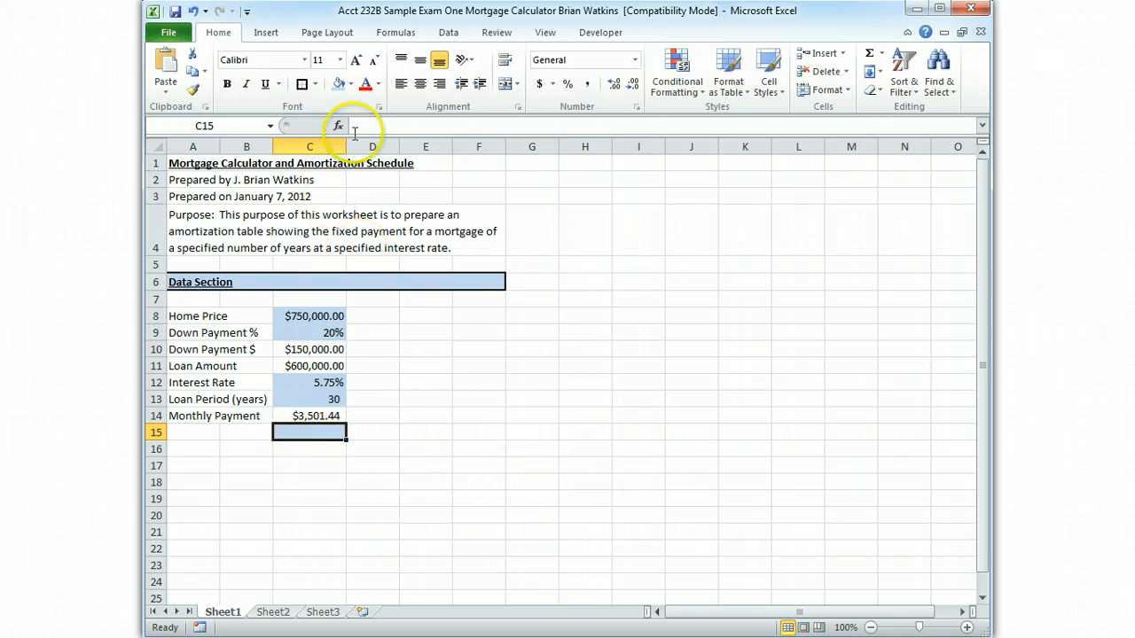
{"action": "left_click", "coordinate": [351, 84]}
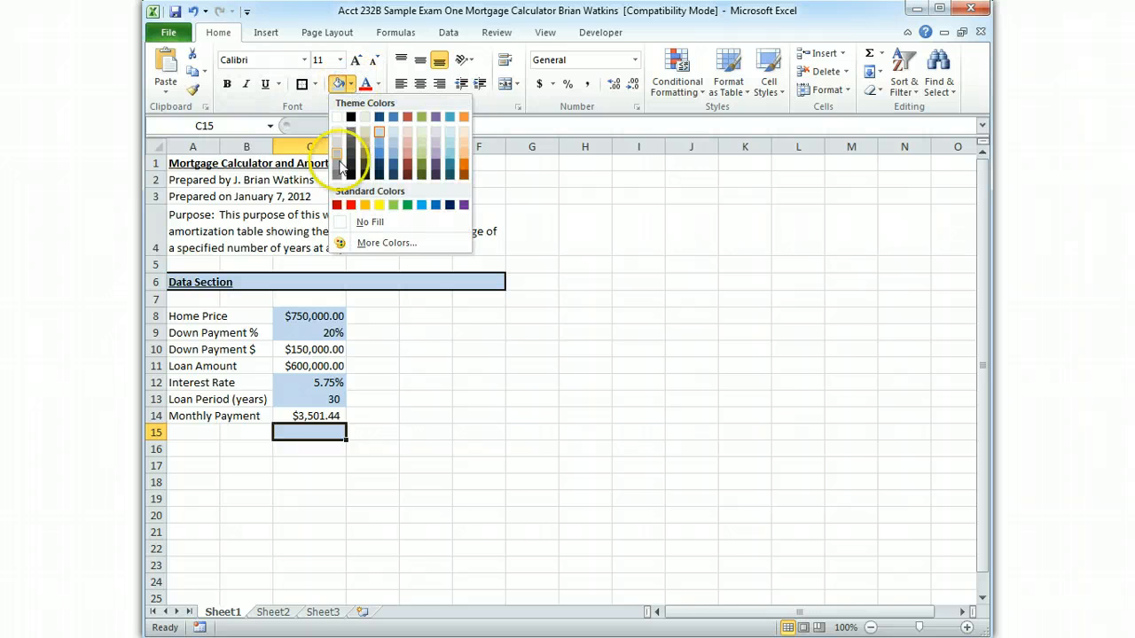
{"action": "left_click", "coordinate": [338, 221]}
{"action": "left_click", "coordinate": [466, 481]}
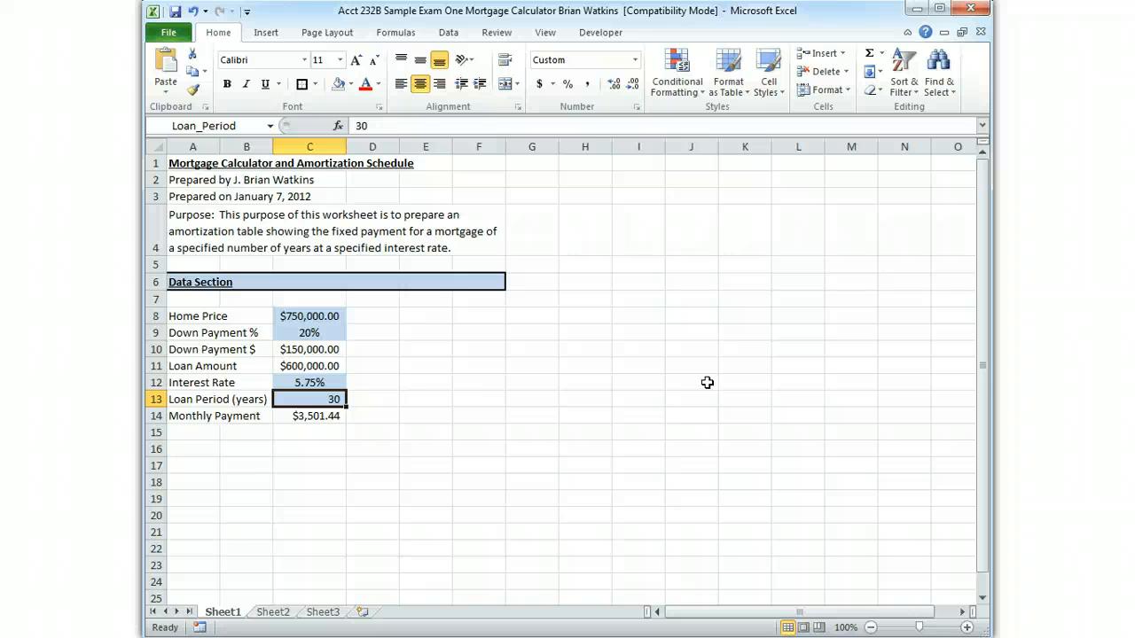
Change the number format of the centered loan period in cell C13 to General
{"action": "left_click", "coordinate": [437, 85]}
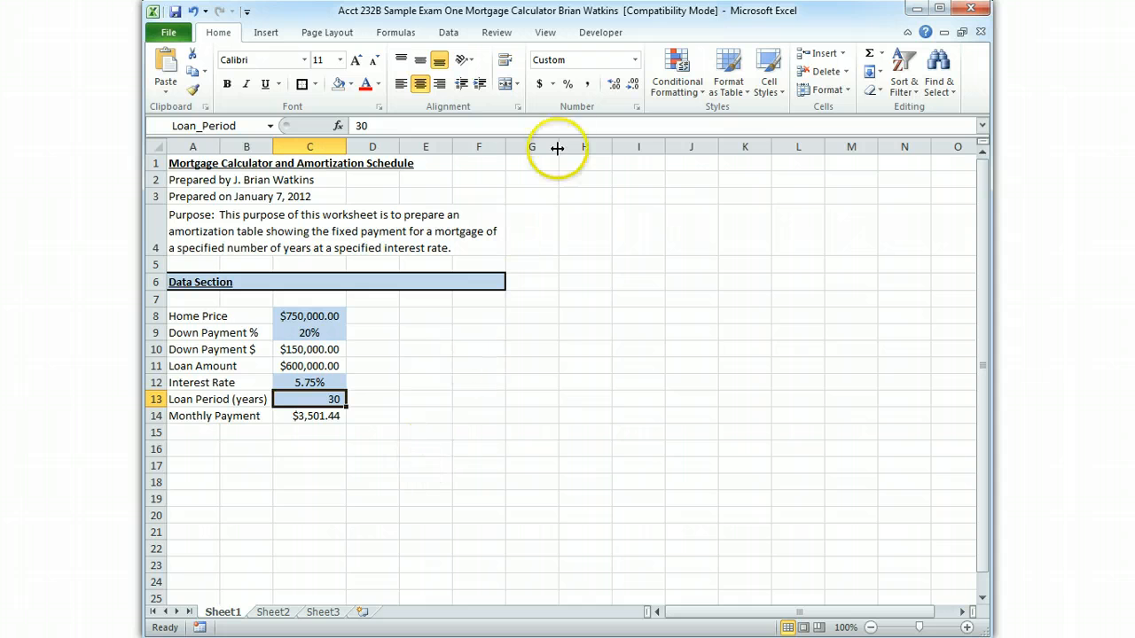
{"action": "left_click", "coordinate": [588, 85]}
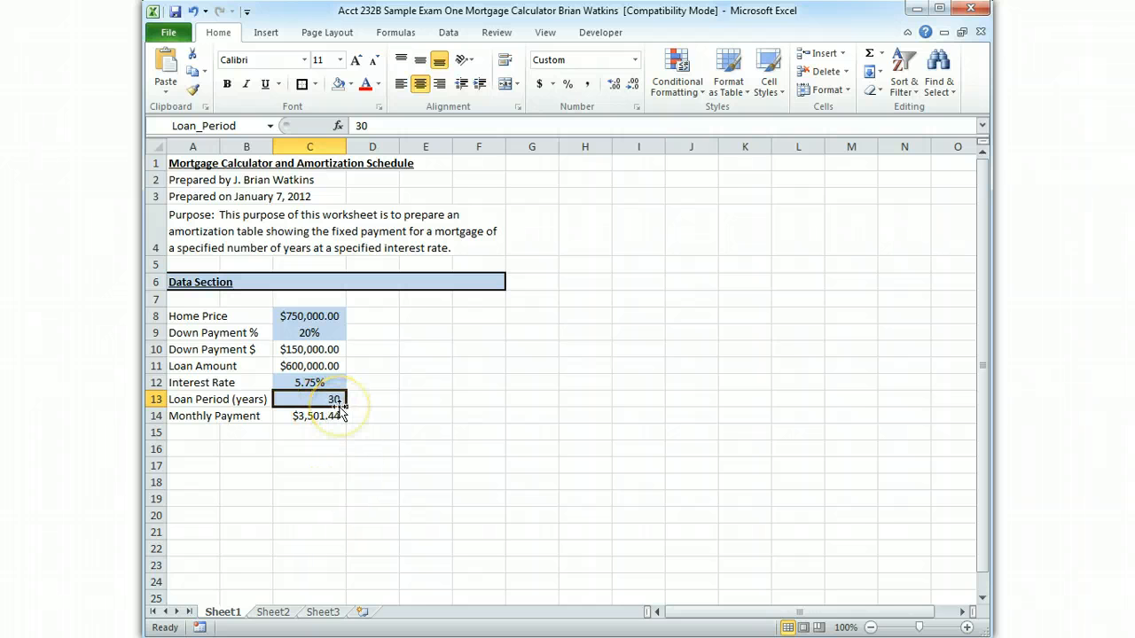
{"action": "left_click", "coordinate": [634, 60]}
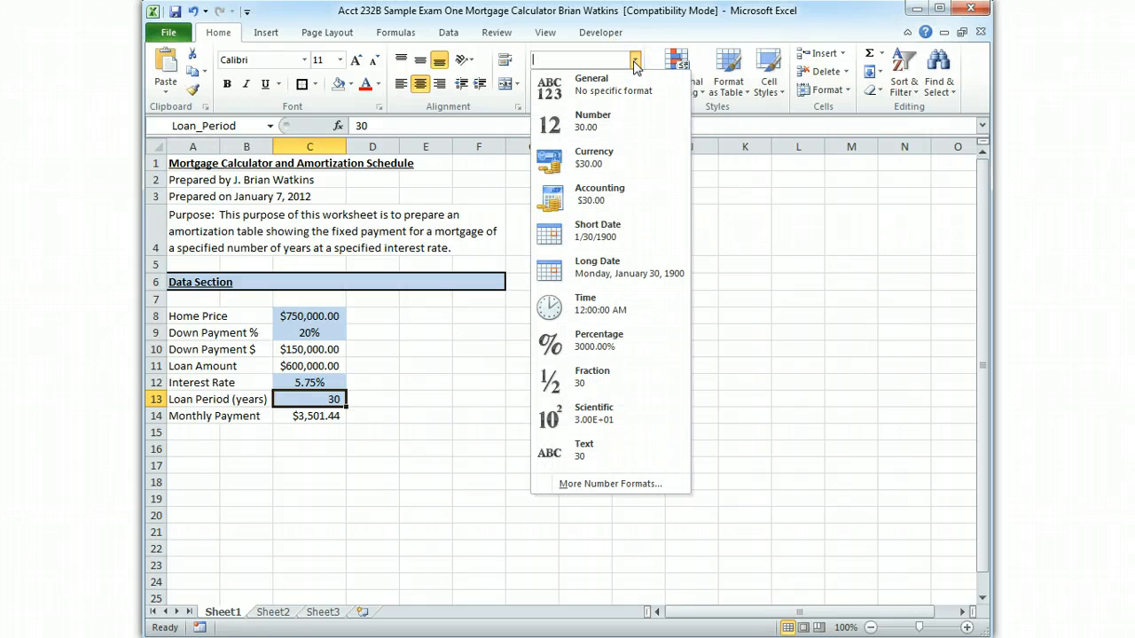
{"action": "left_click", "coordinate": [618, 92]}
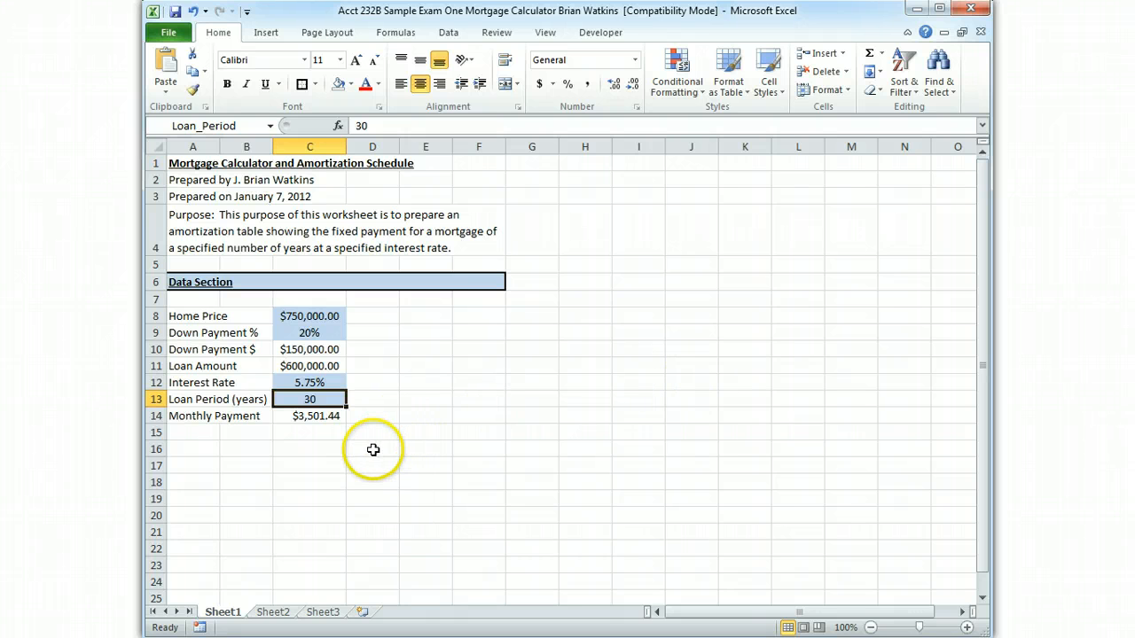
Format the monthly payment in cell C14 as Currency and center it horizontally
{"action": "left_click", "coordinate": [328, 383]}
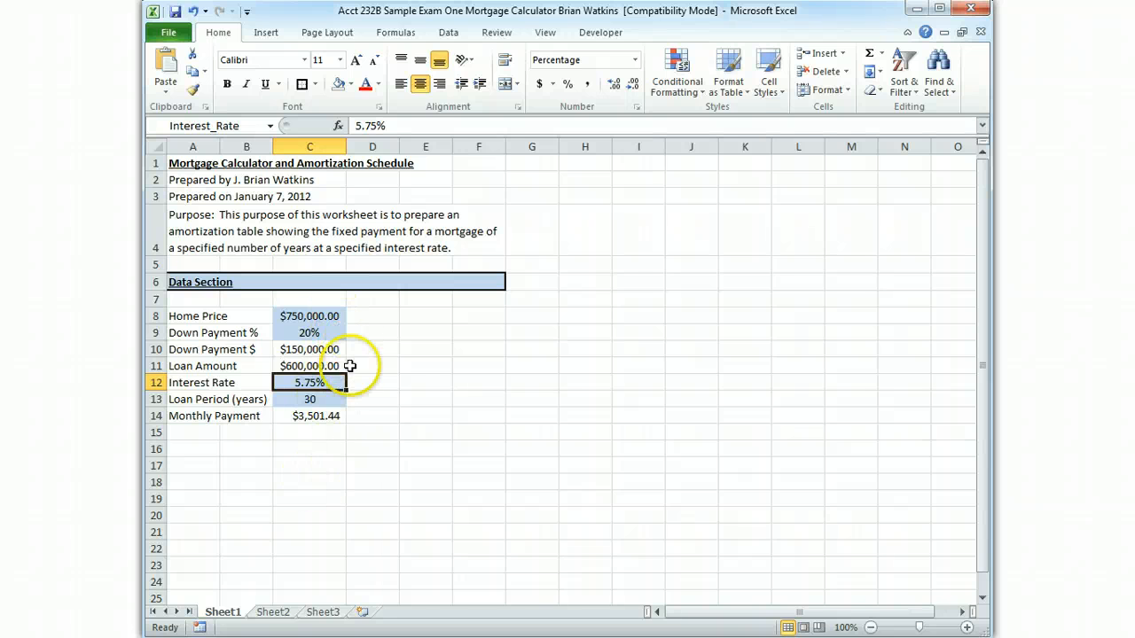
{"action": "left_click", "coordinate": [317, 416]}
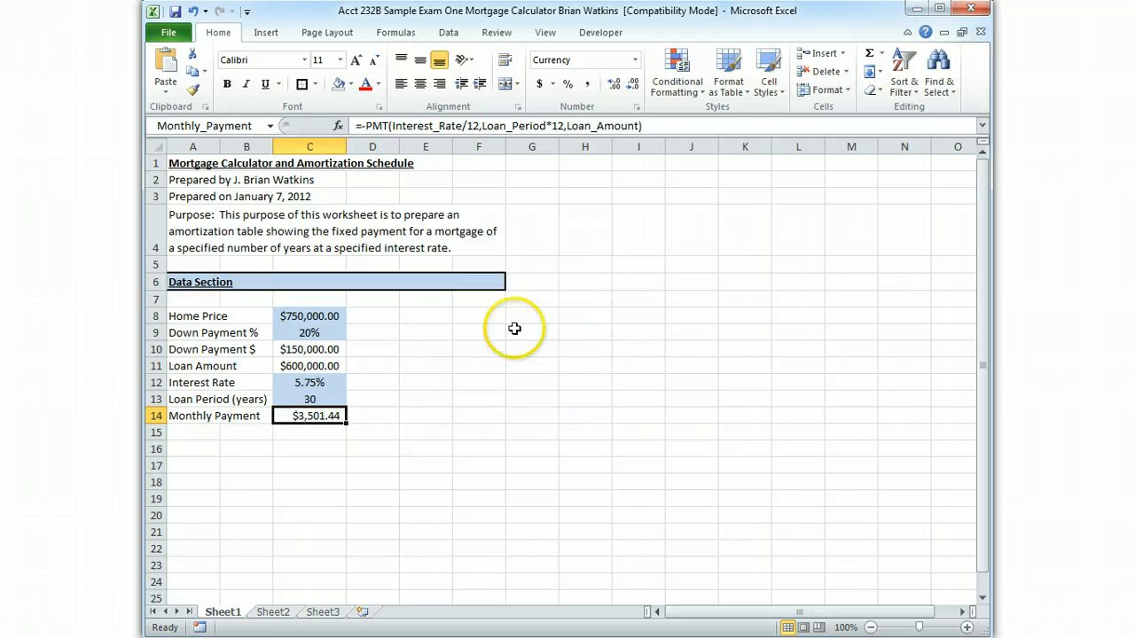
{"action": "left_click", "coordinate": [635, 60]}
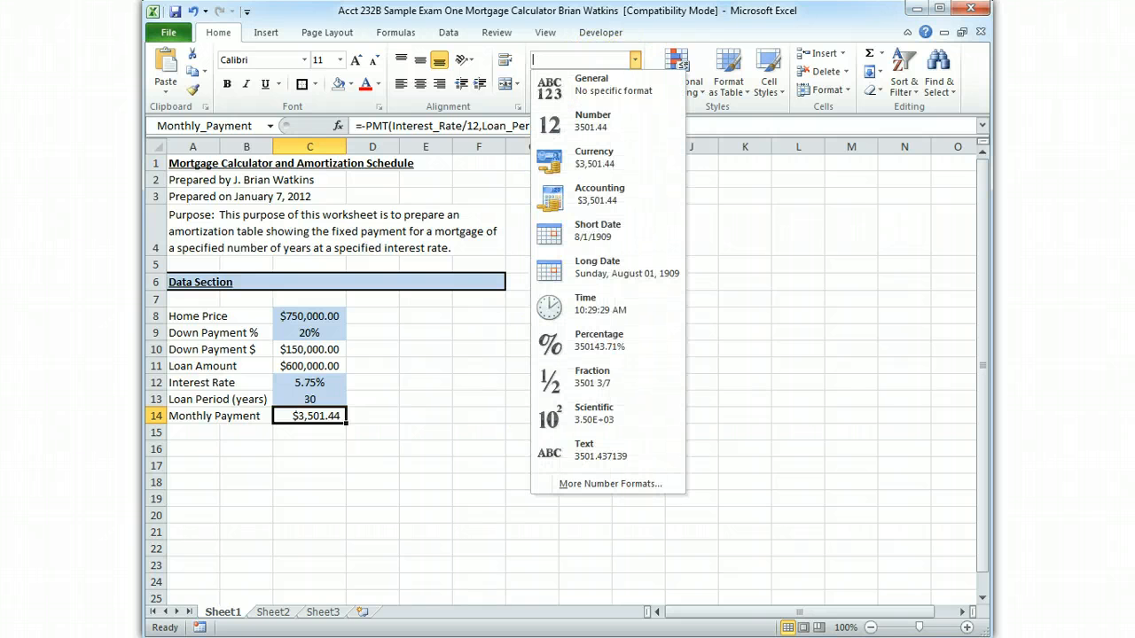
{"action": "left_click", "coordinate": [613, 88]}
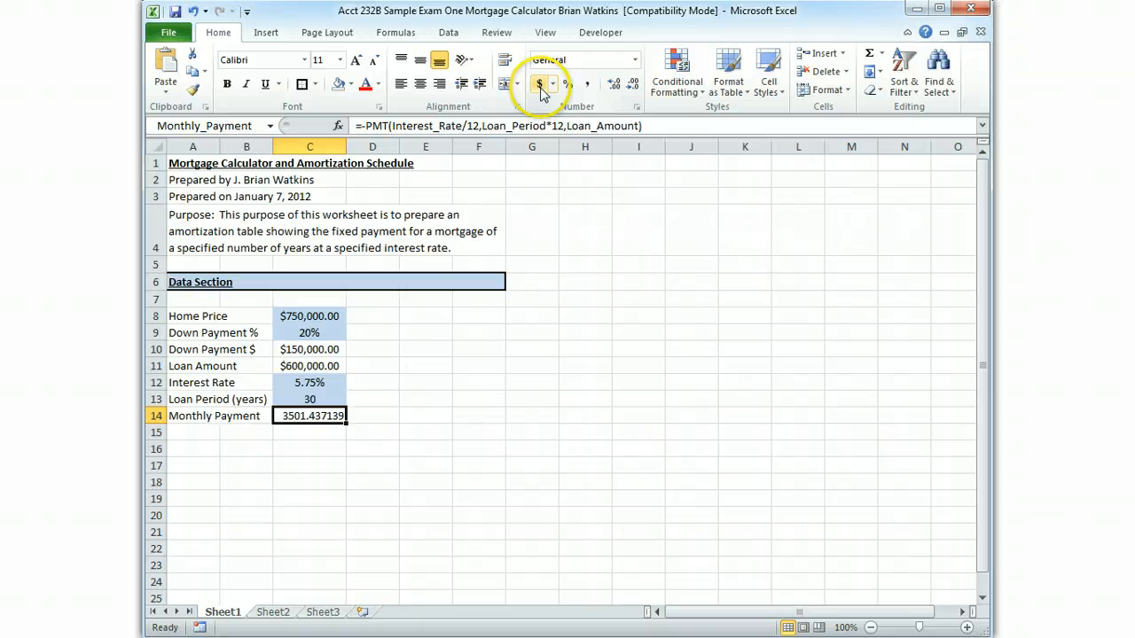
{"action": "left_click", "coordinate": [634, 60]}
{"action": "left_click", "coordinate": [595, 156]}
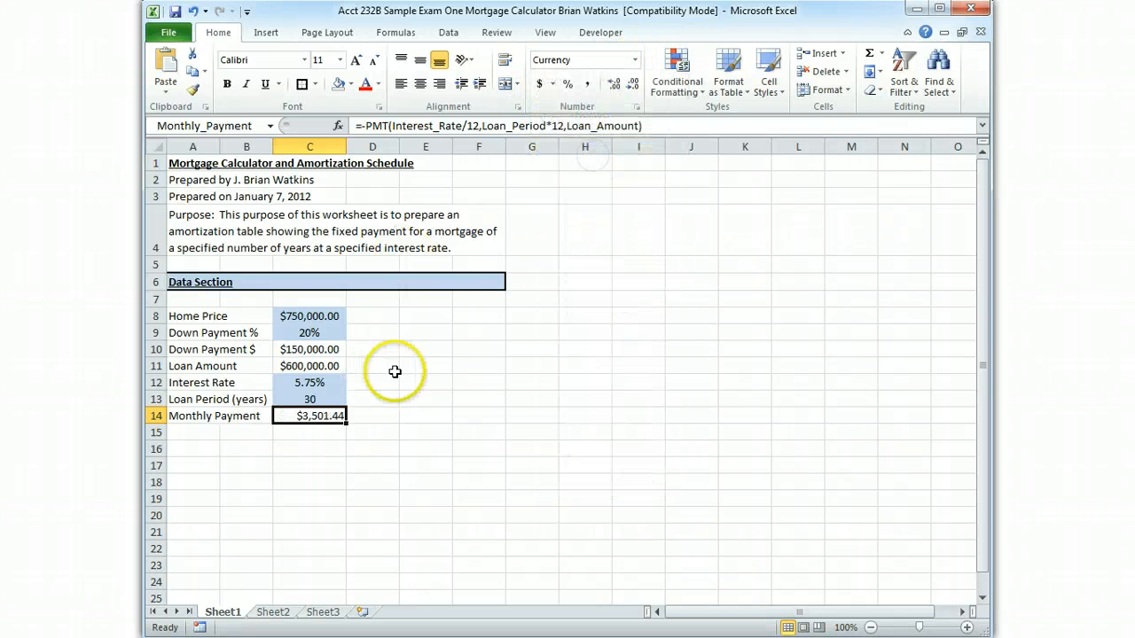
{"action": "left_click", "coordinate": [420, 84]}
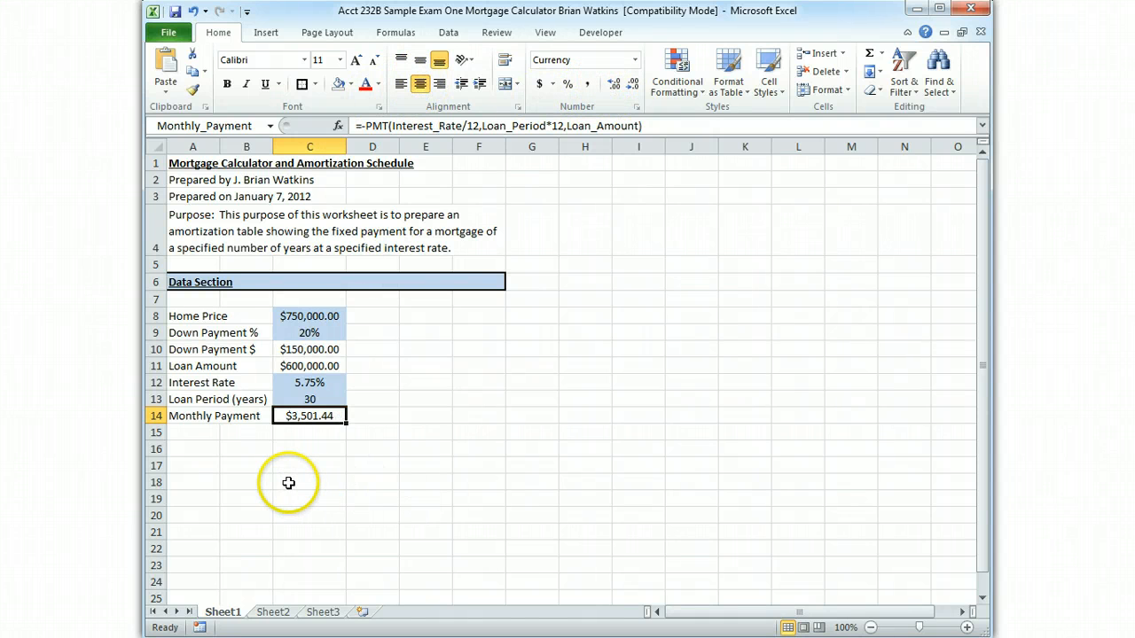
Review the workbook's defined names and the cells they refer to in the Name Manager
{"action": "left_click", "coordinate": [192, 448]}
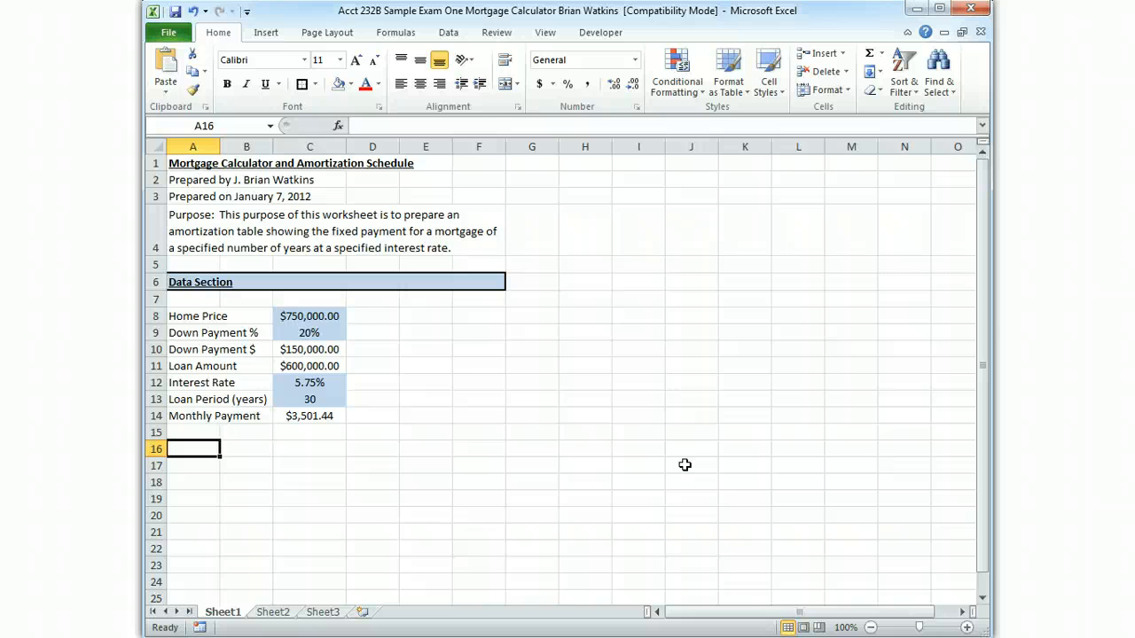
{"action": "left_click", "coordinate": [397, 32]}
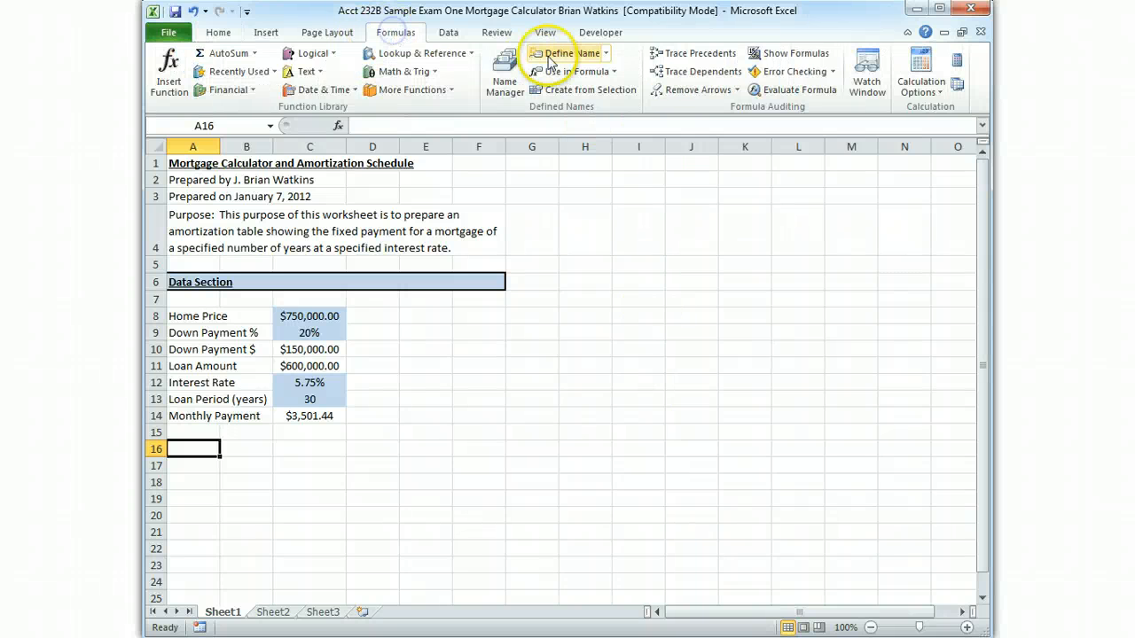
{"action": "left_click", "coordinate": [503, 72]}
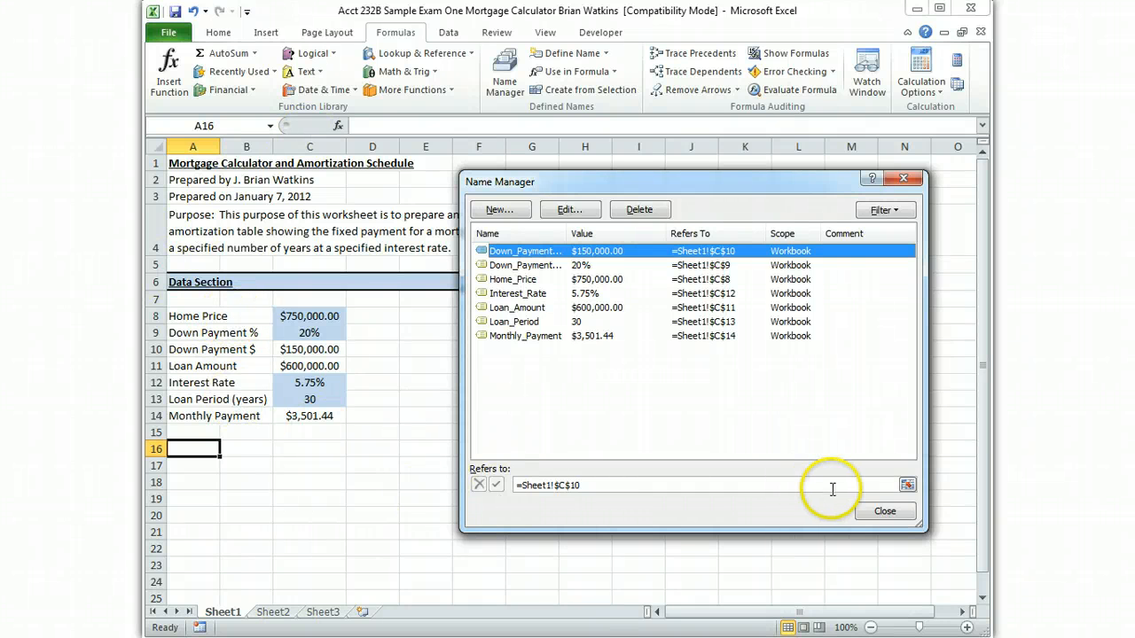
{"action": "left_click", "coordinate": [874, 511]}
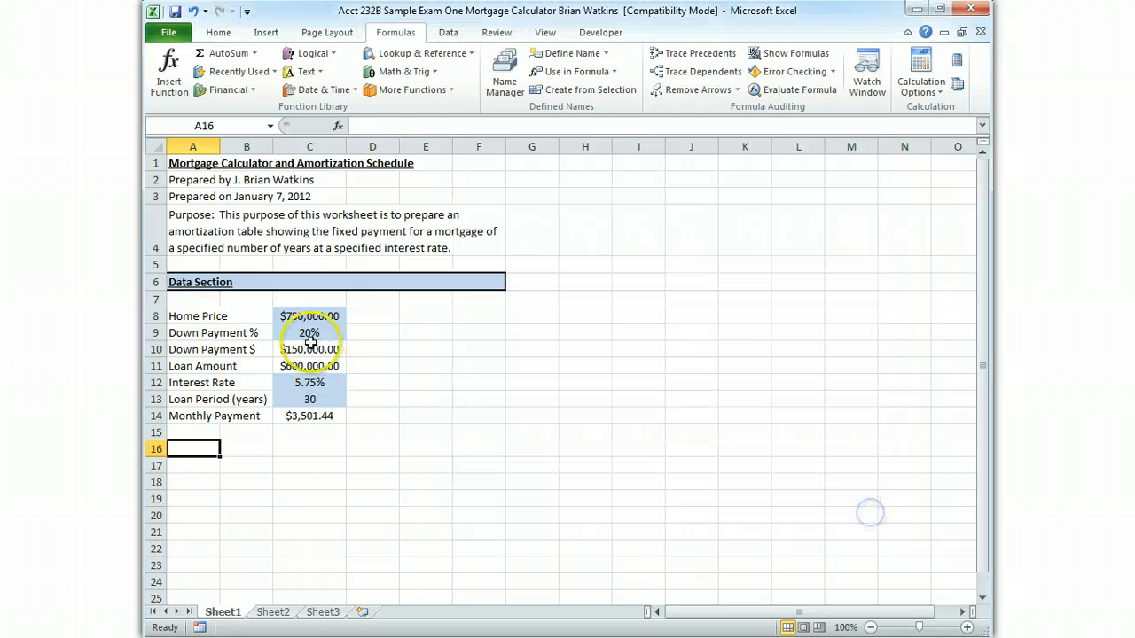
Delete the defined name Home_Price, which refers to cell C8, from the workbook's names
{"action": "left_click", "coordinate": [191, 316]}
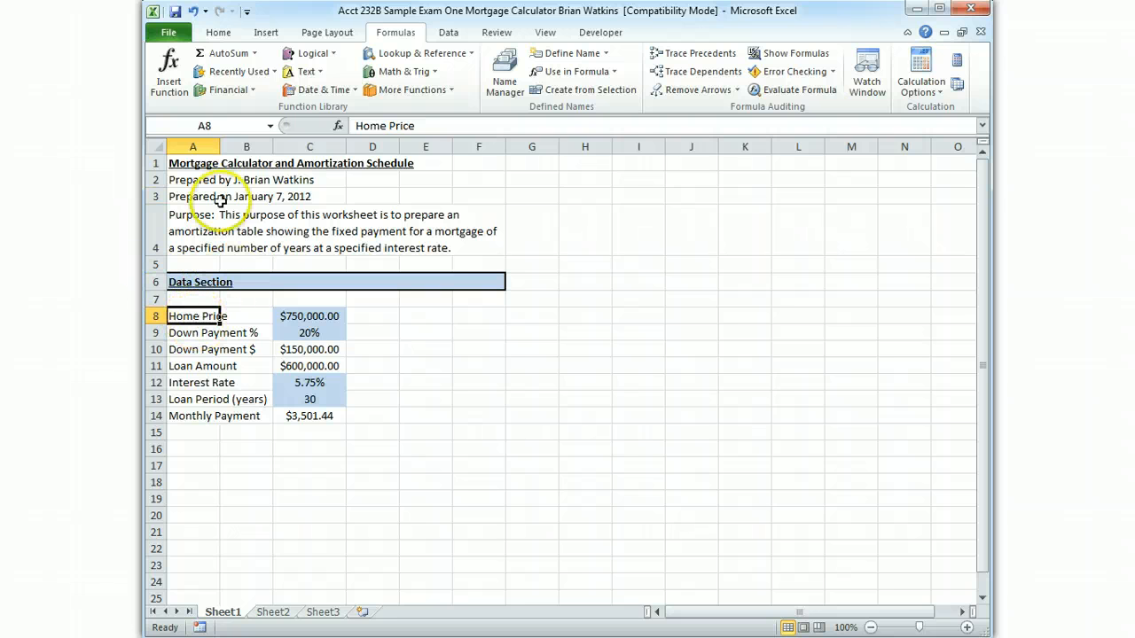
{"action": "left_click", "coordinate": [314, 317]}
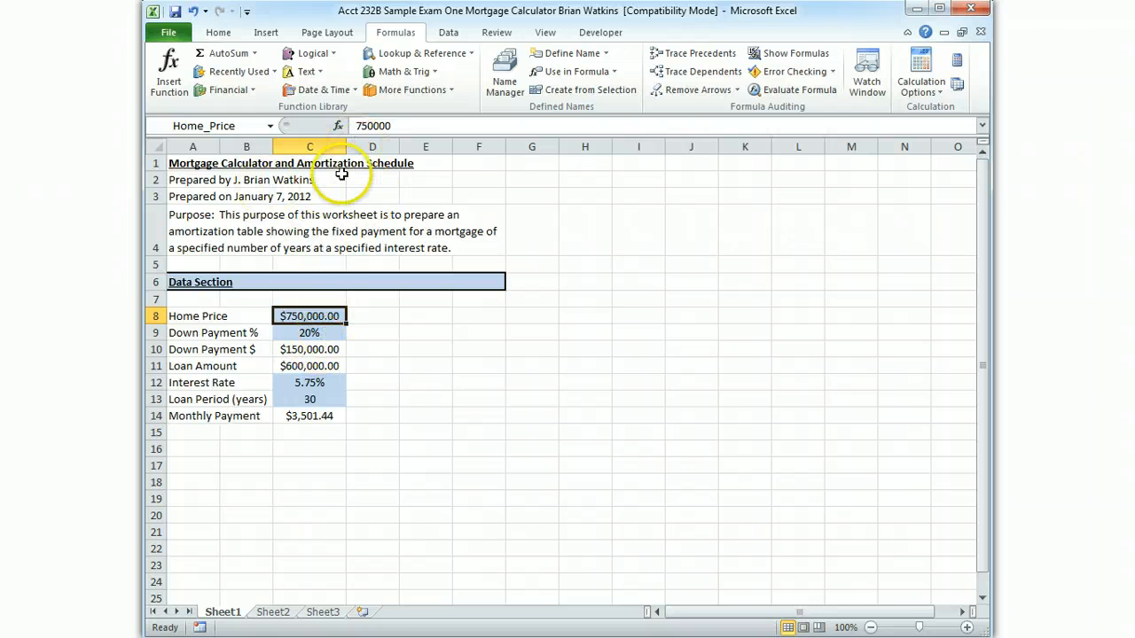
{"action": "left_click", "coordinate": [505, 73]}
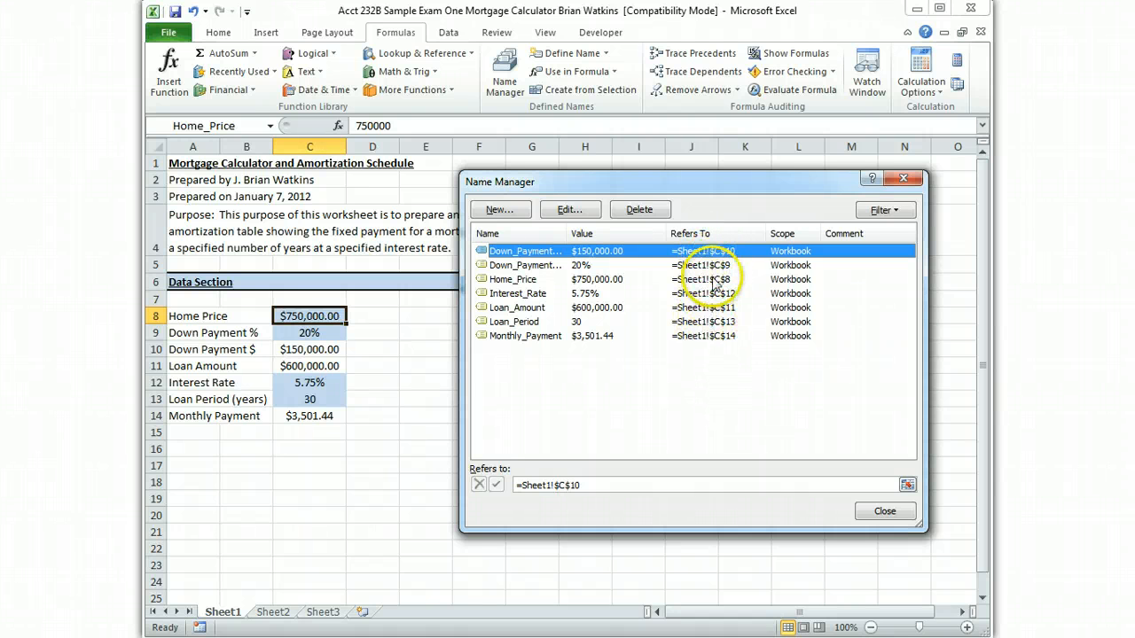
{"action": "left_click", "coordinate": [582, 279]}
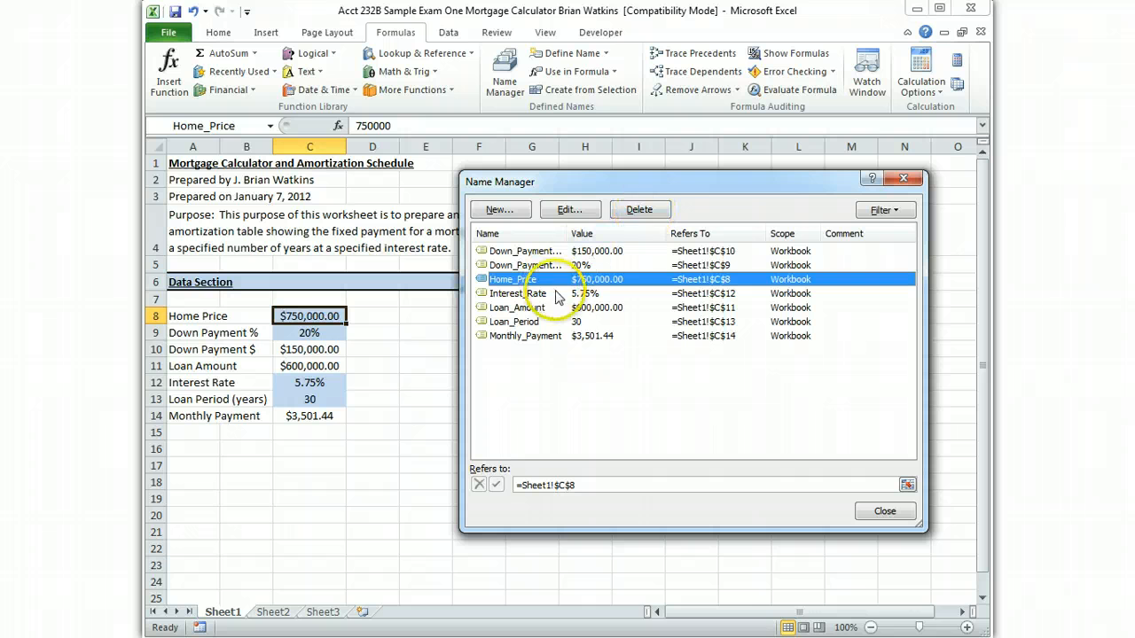
{"action": "left_click", "coordinate": [640, 210]}
{"action": "left_click", "coordinate": [508, 615]}
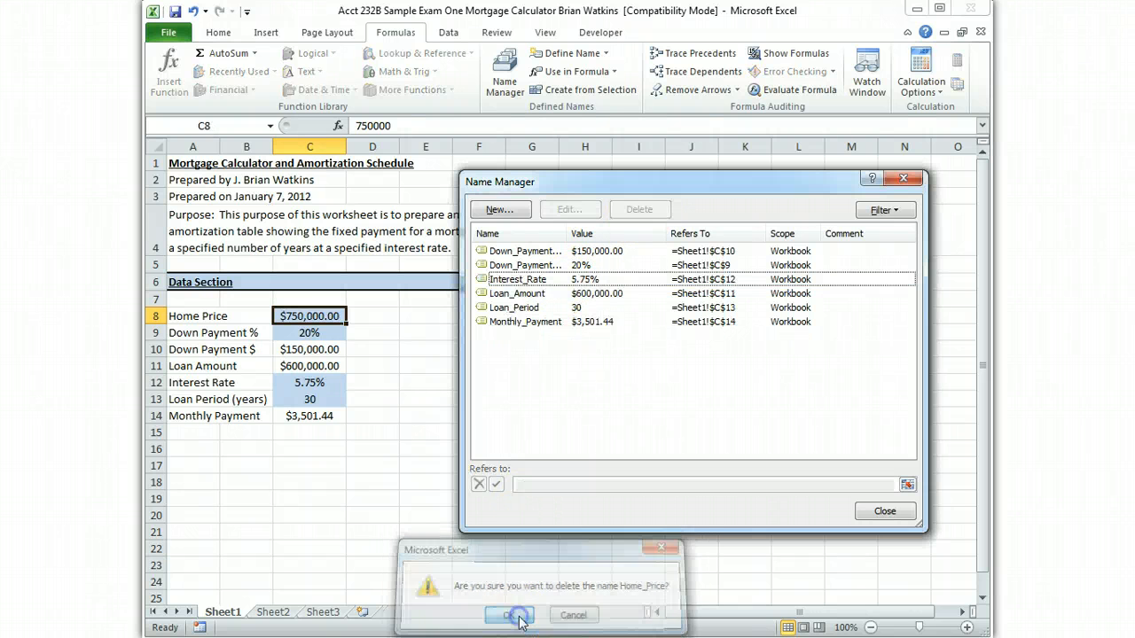
{"action": "left_click", "coordinate": [885, 511]}
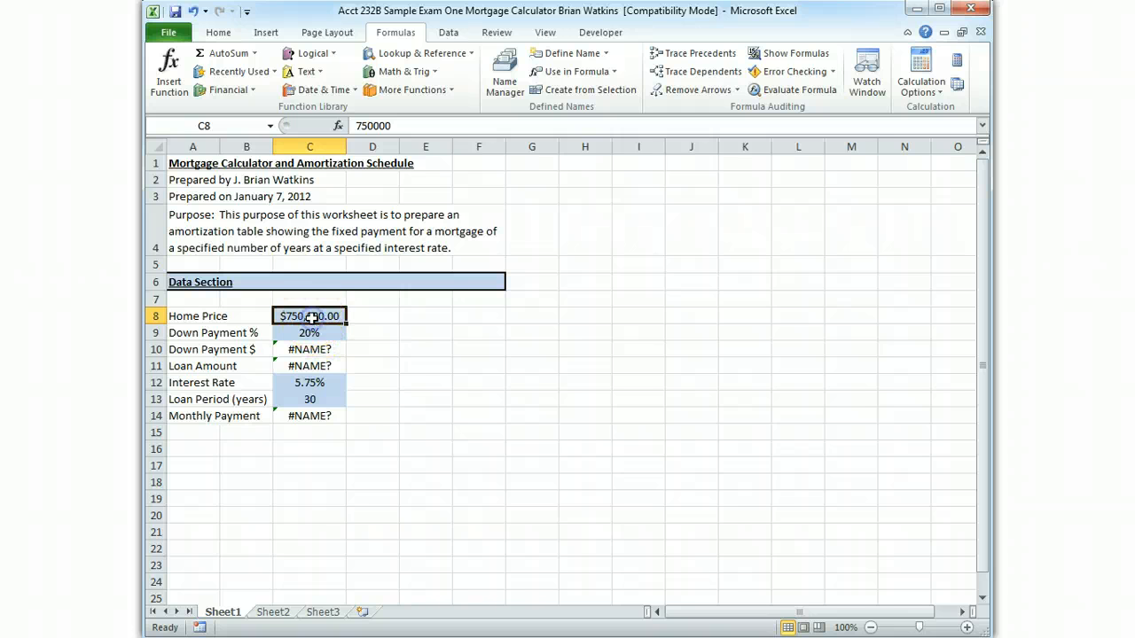
Define the name Home_Price for cell C8 again and check it in the Name Manager
{"action": "left_click", "coordinate": [234, 125]}
{"action": "key", "text": "Return"}
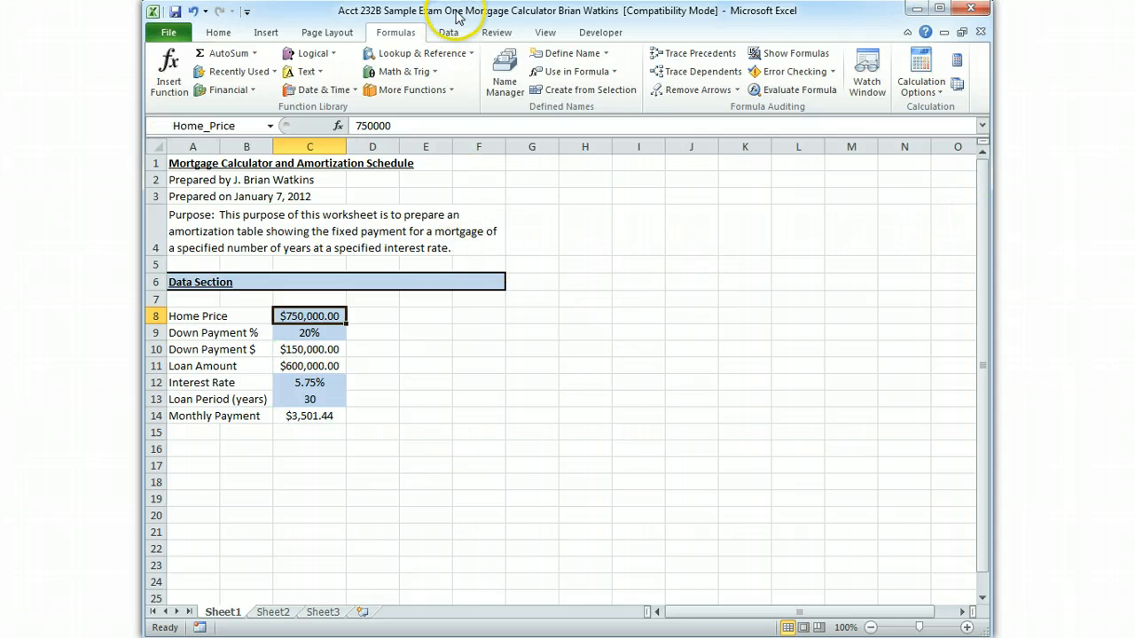
{"action": "left_click", "coordinate": [504, 70]}
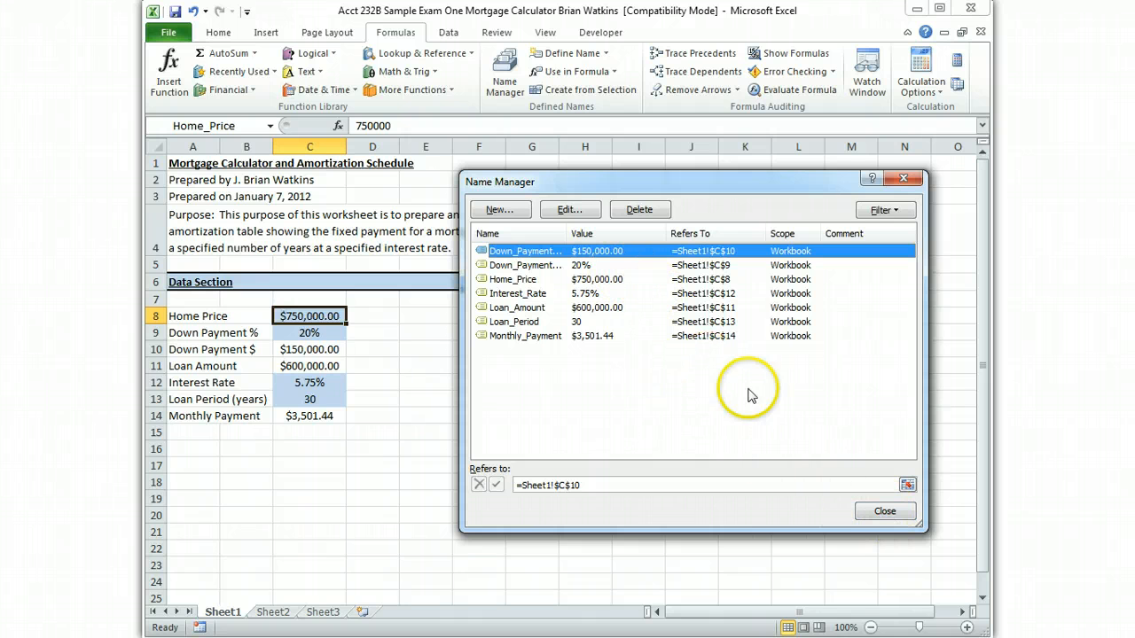
{"action": "left_click", "coordinate": [885, 511]}
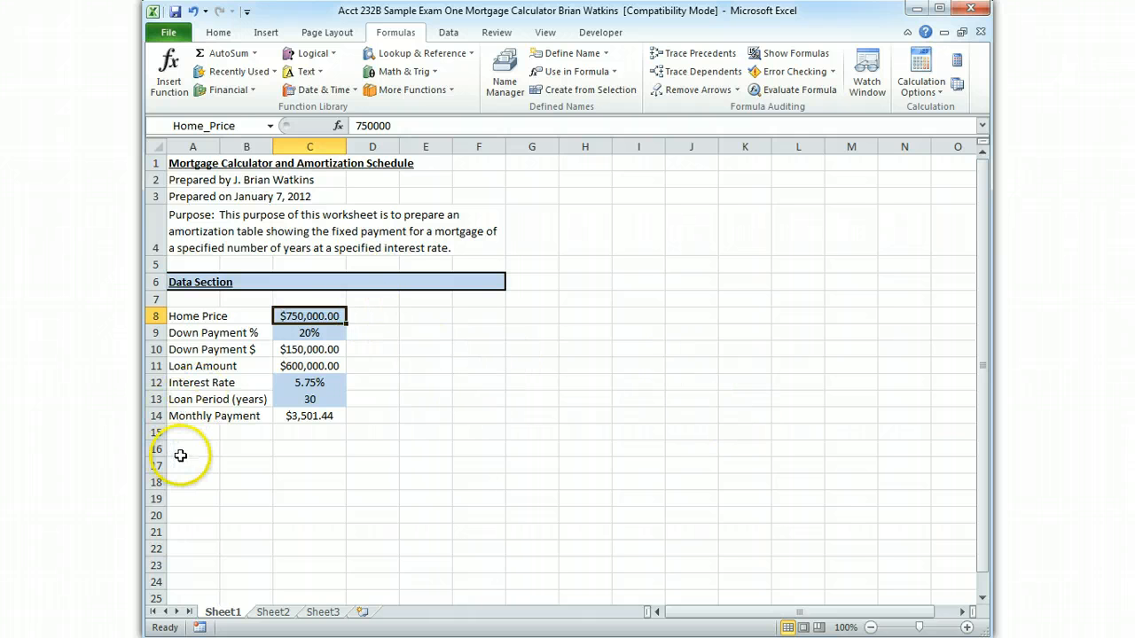
Enter the bold, underlined heading "Answer Section" in cell A16
{"action": "left_click", "coordinate": [189, 451]}
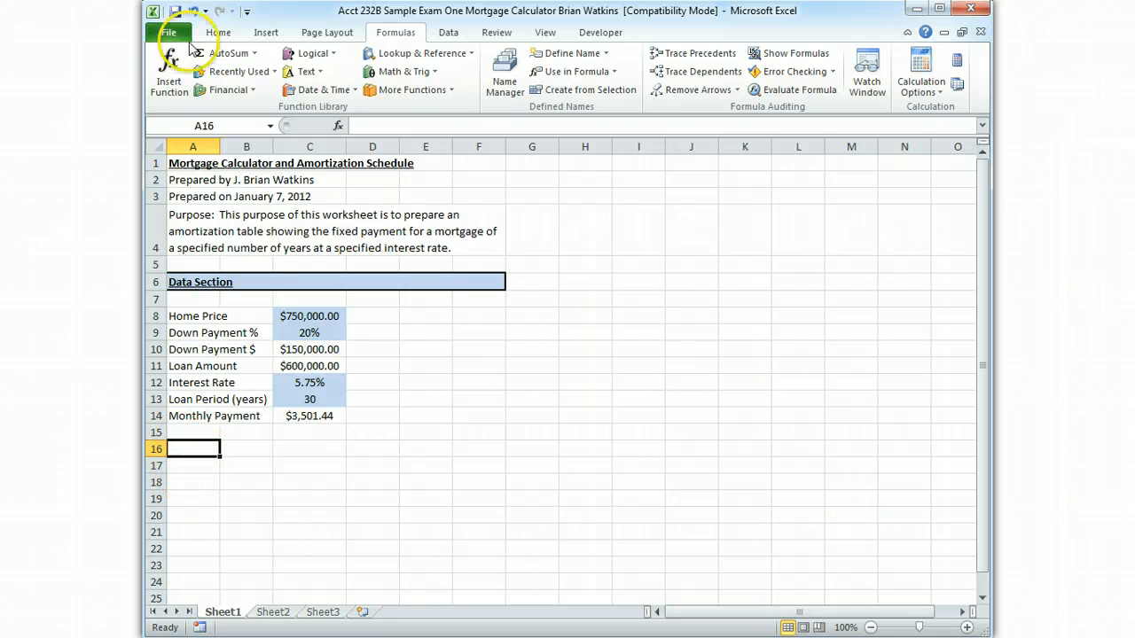
{"action": "left_click", "coordinate": [221, 32]}
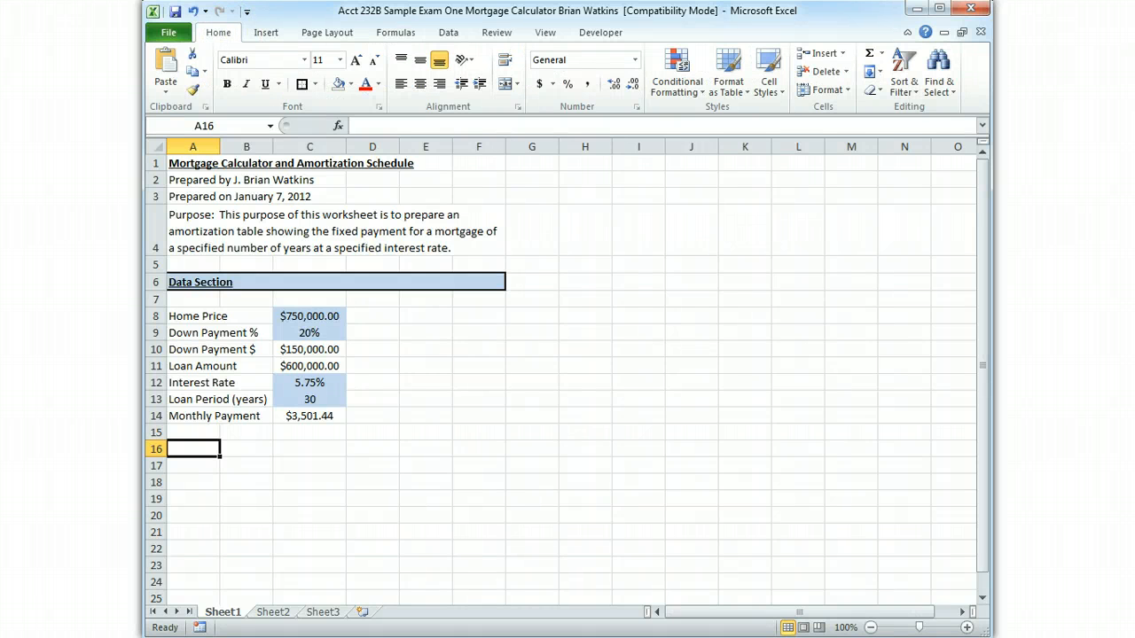
{"action": "key", "text": "ctrl+b"}
{"action": "key", "text": "ctrl+u"}
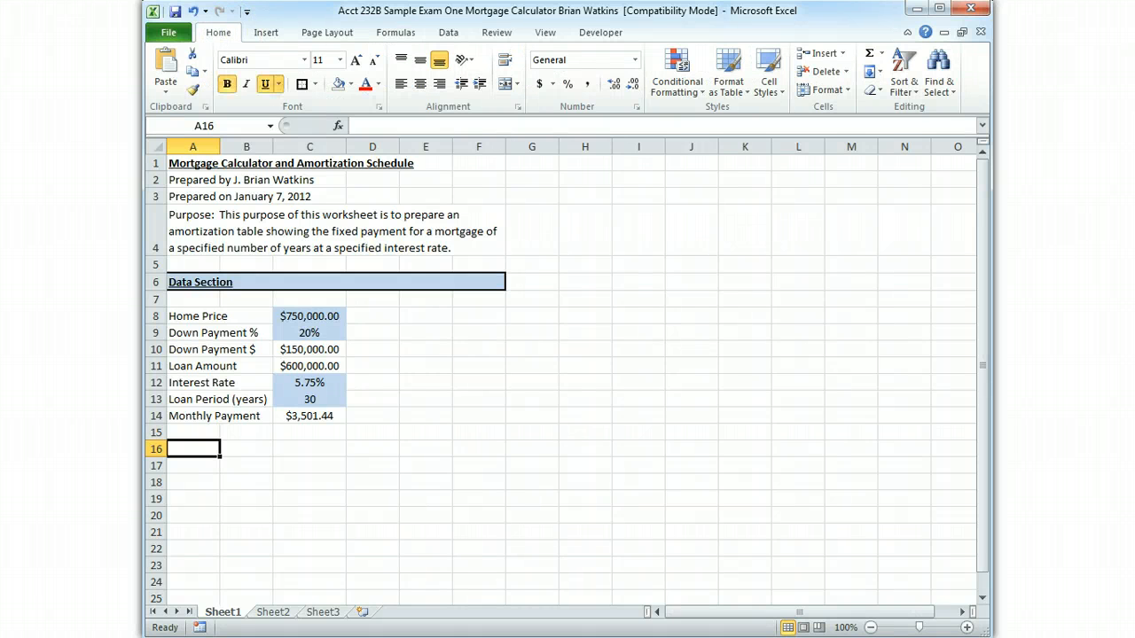
{"action": "type", "text": "Answer Secti"}
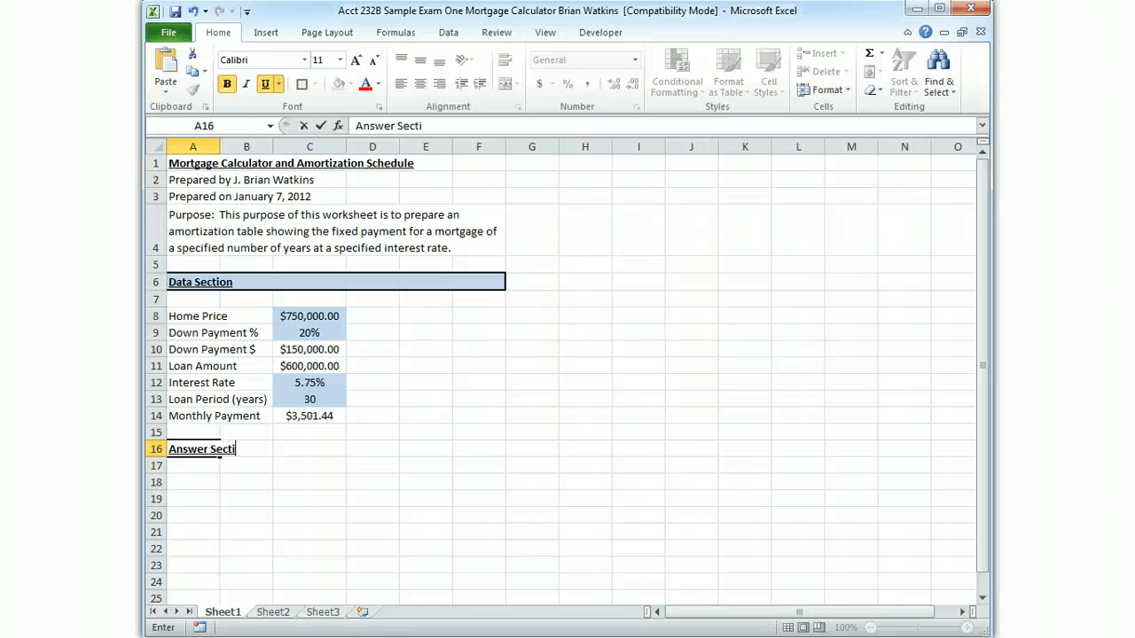
{"action": "type", "text": "on"}
{"action": "key", "text": "Return"}
Fill the heading row A16:F16 with Olive Green, Accent 3, Lighter 60% and add a Thick Box Border
{"action": "key", "text": "Up"}
{"action": "key", "text": "shift+Right"}
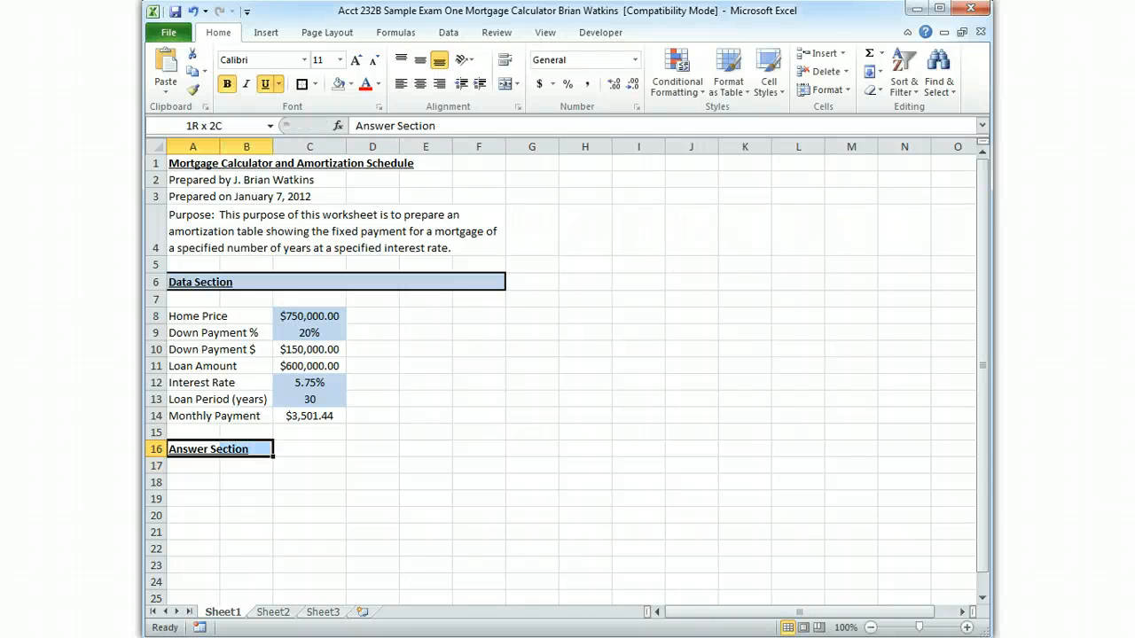
{"action": "key", "text": "shift+Right"}
{"action": "key", "text": "shift+Right"}
{"action": "key", "text": "shift+Right"}
{"action": "key", "text": "shift+Right"}
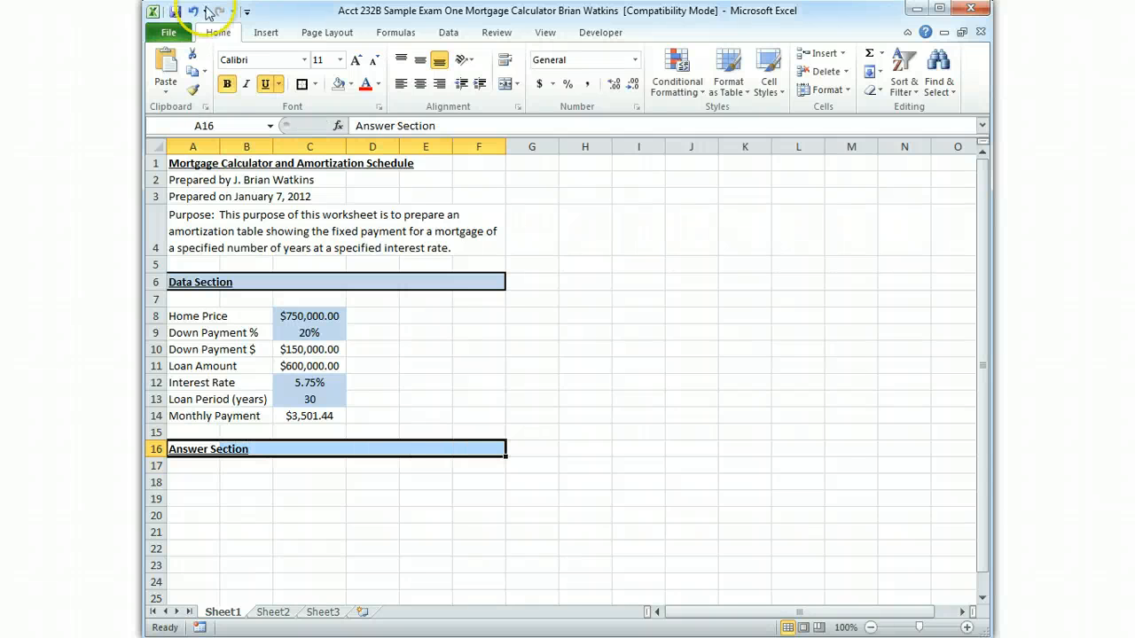
{"action": "left_click", "coordinate": [351, 85]}
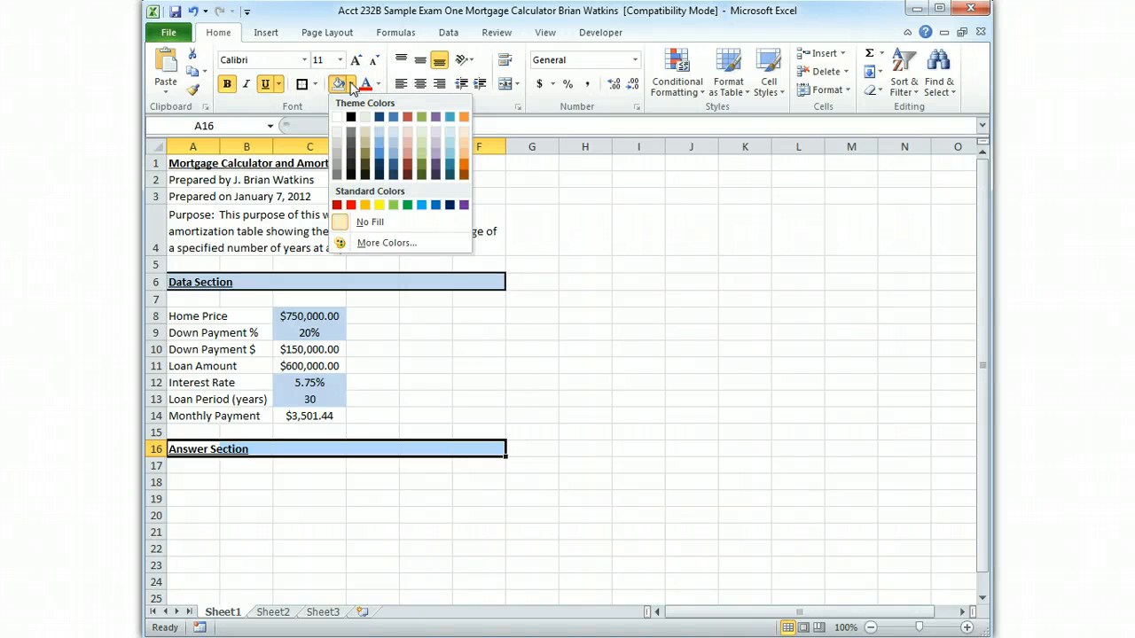
{"action": "left_click", "coordinate": [423, 141]}
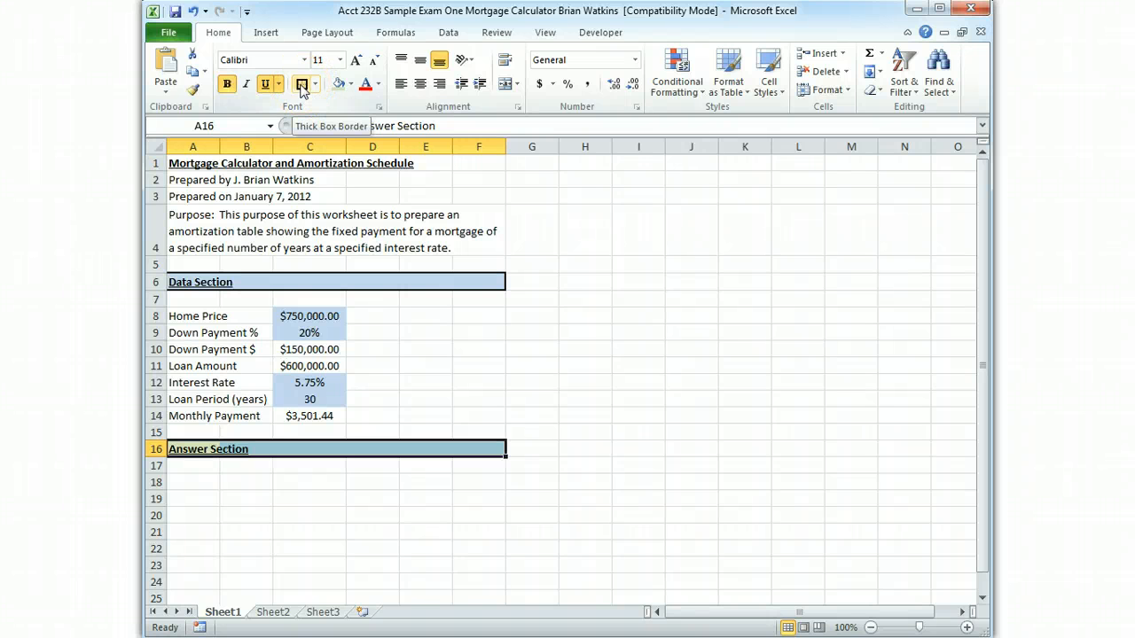
{"action": "left_click", "coordinate": [301, 86]}
Enter the bold, underlined column heading "Month" in cell A18
{"action": "left_click", "coordinate": [194, 486]}
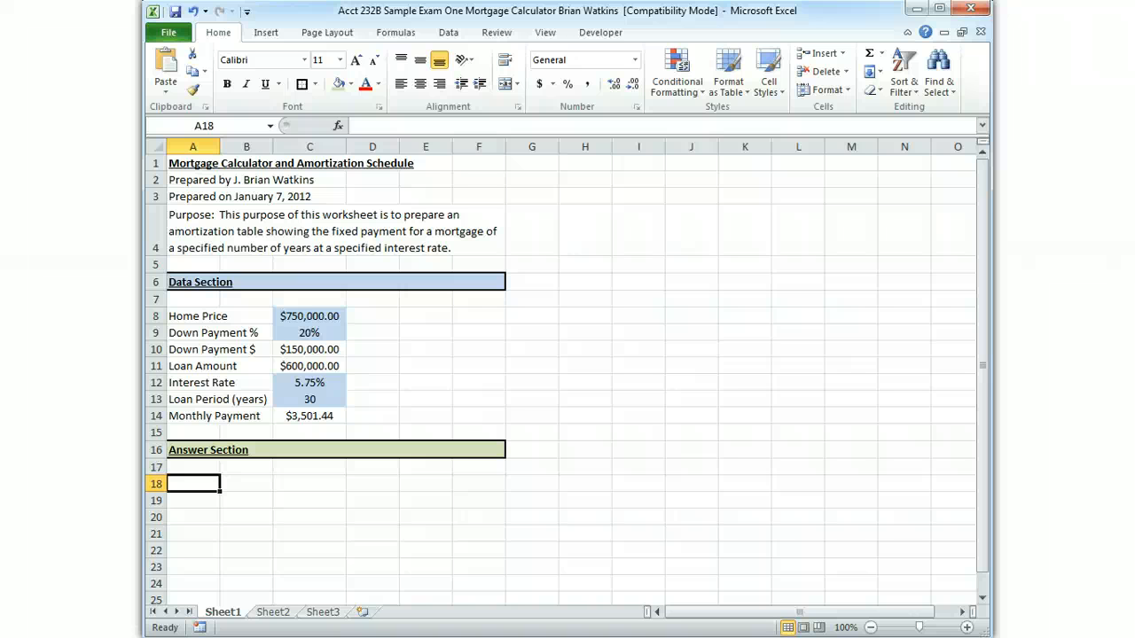
{"action": "type", "text": "Mont"}
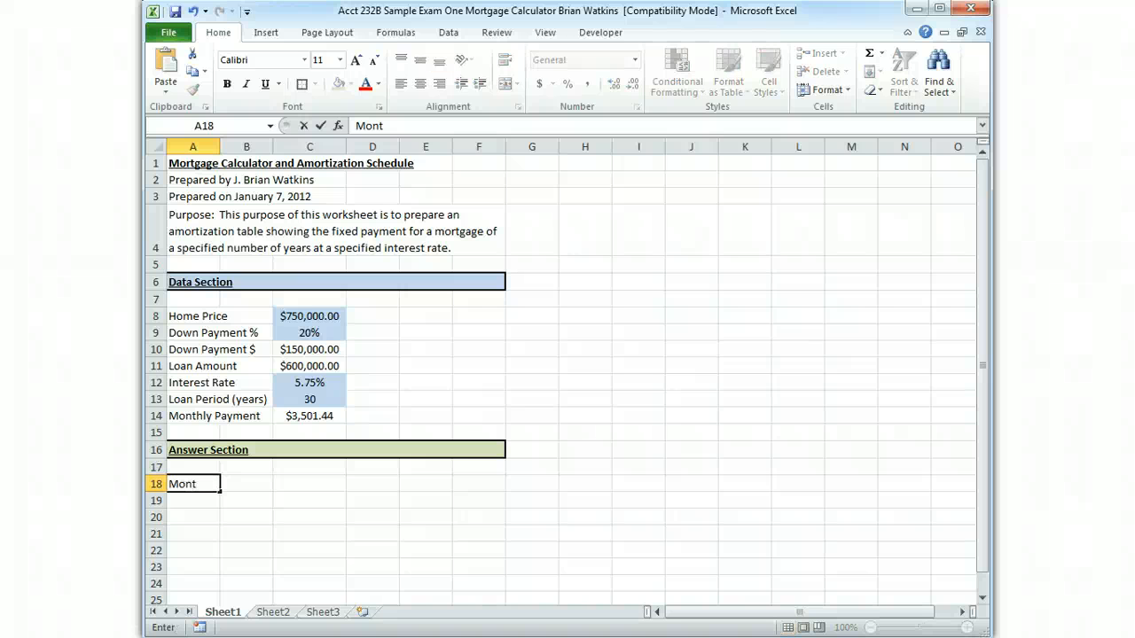
{"action": "key", "text": "BackSpace"}
{"action": "key", "text": "BackSpace"}
{"action": "key", "text": "BackSpace"}
{"action": "key", "text": "BackSpace"}
{"action": "key", "text": "ctrl+b"}
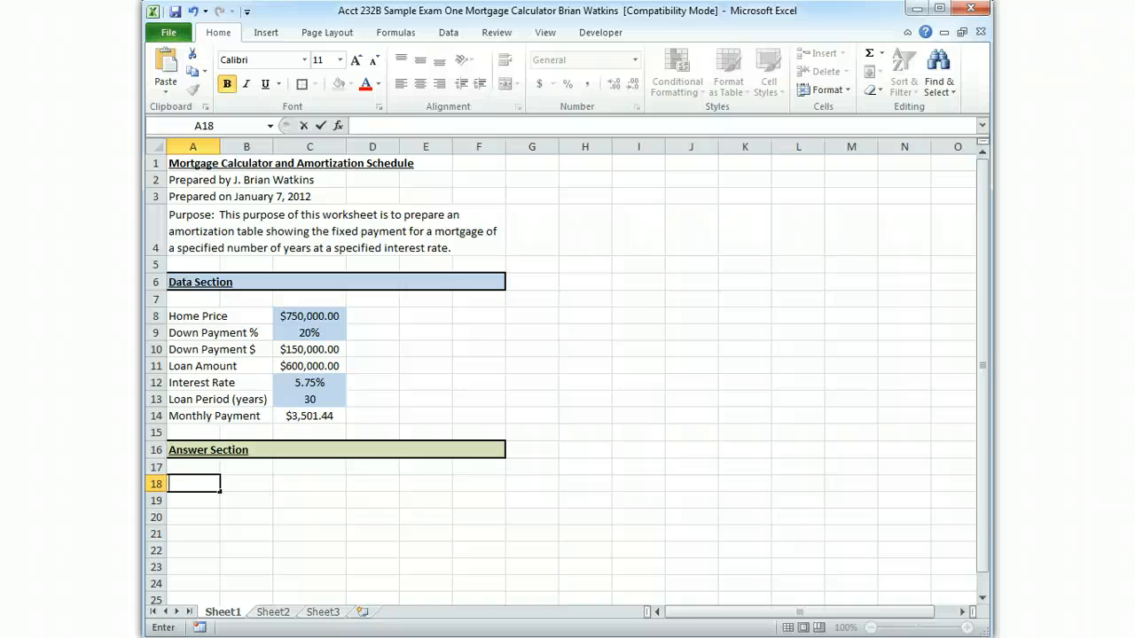
{"action": "key", "text": "ctrl+u"}
{"action": "type", "text": "Month"}
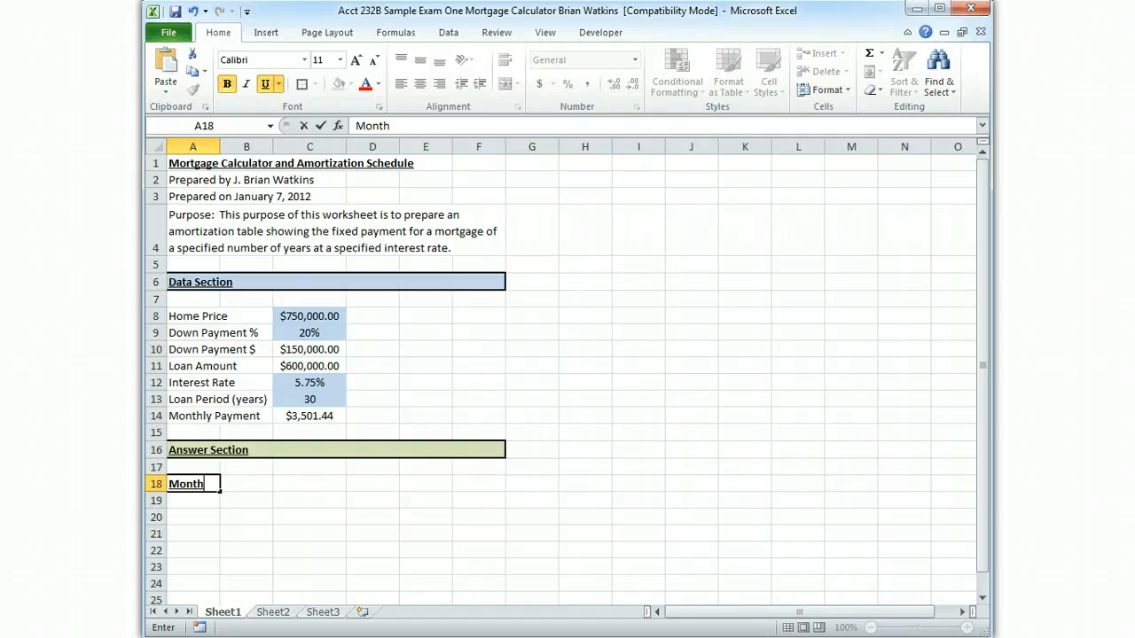
{"action": "key", "text": "Tab"}
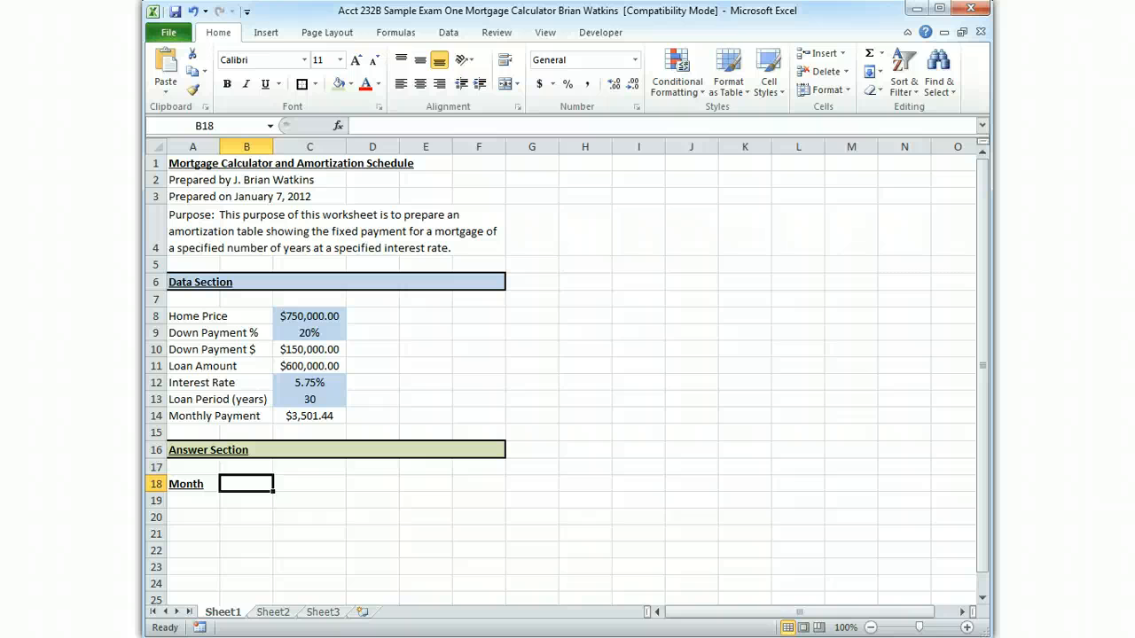
Enter the column headings Payment, Interest, Principal and Balance in cells B18 to E18
{"action": "type", "text": "Pay"}
{"action": "key", "text": "BackSpace"}
{"action": "key", "text": "BackSpace"}
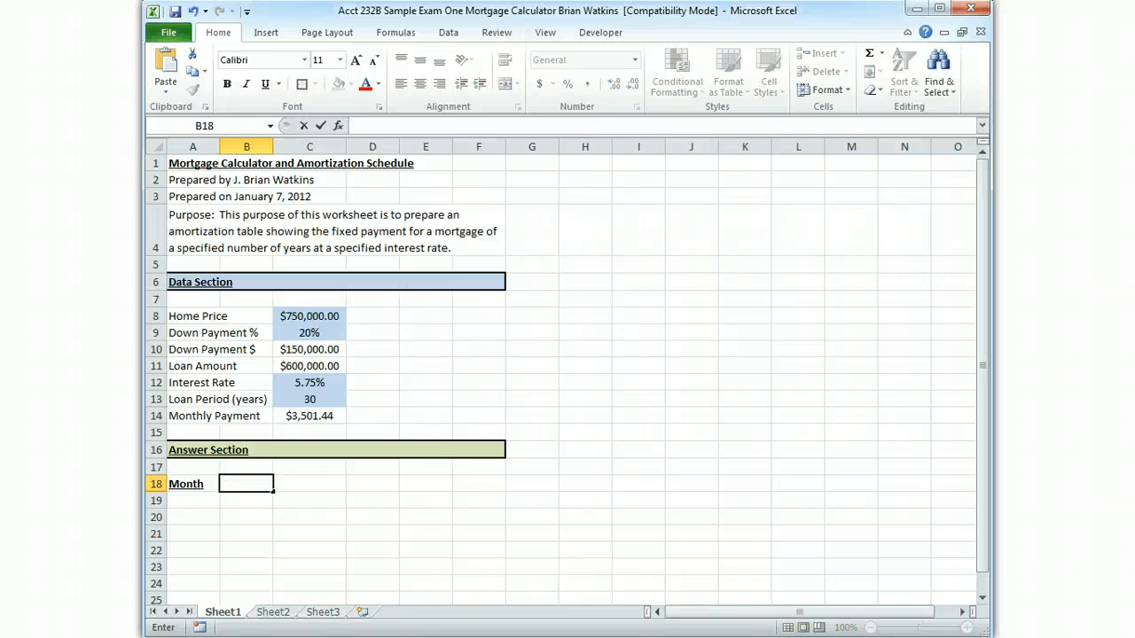
{"action": "type", "text": "ayment"}
{"action": "key", "text": "Tab"}
{"action": "type", "text": "Interest"}
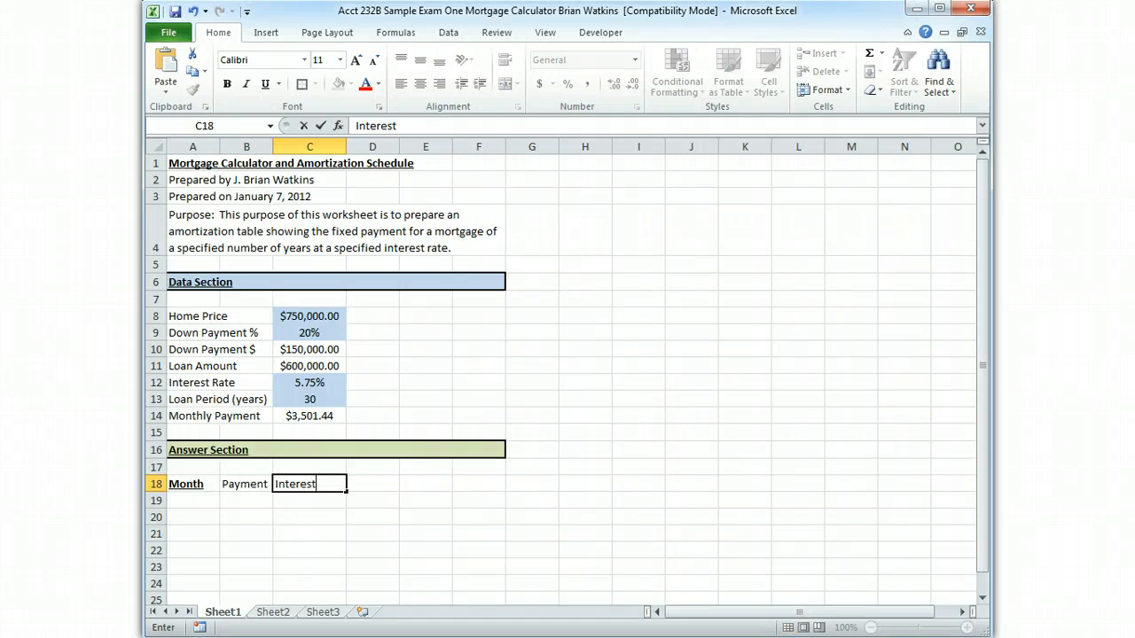
{"action": "key", "text": "Tab"}
{"action": "type", "text": "Principal"}
{"action": "key", "text": "Tab"}
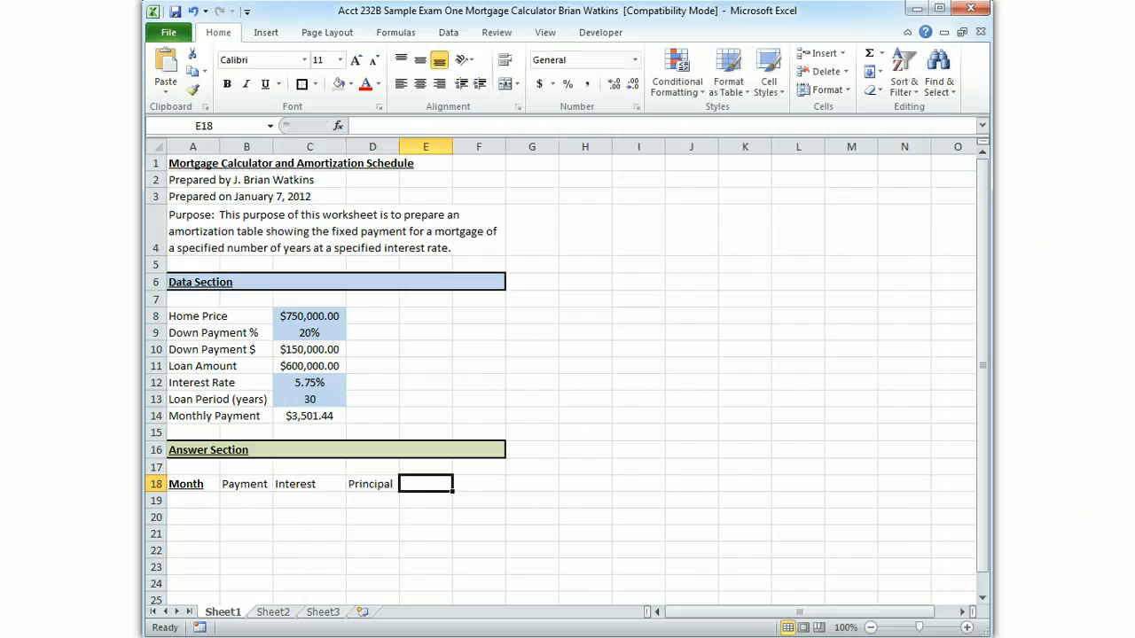
{"action": "type", "text": "Balance"}
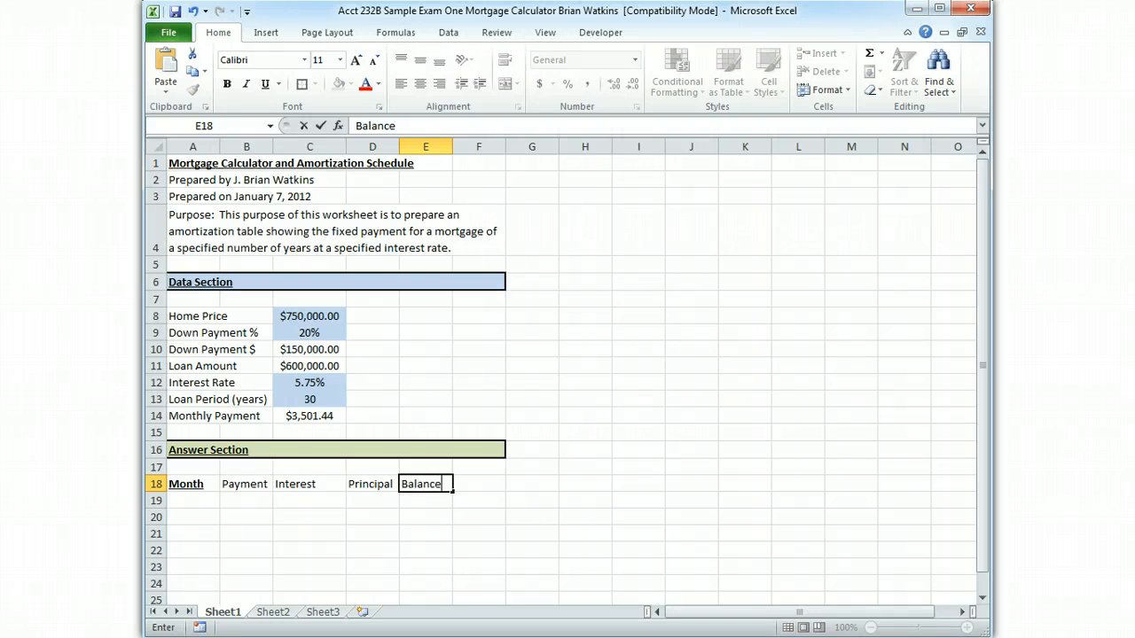
Center all the column headings in A18:E18 and make them bold and underlined
{"action": "key", "text": "Left"}
{"action": "key", "text": "Left"}
{"action": "key", "text": "Left"}
{"action": "key", "text": "Left"}
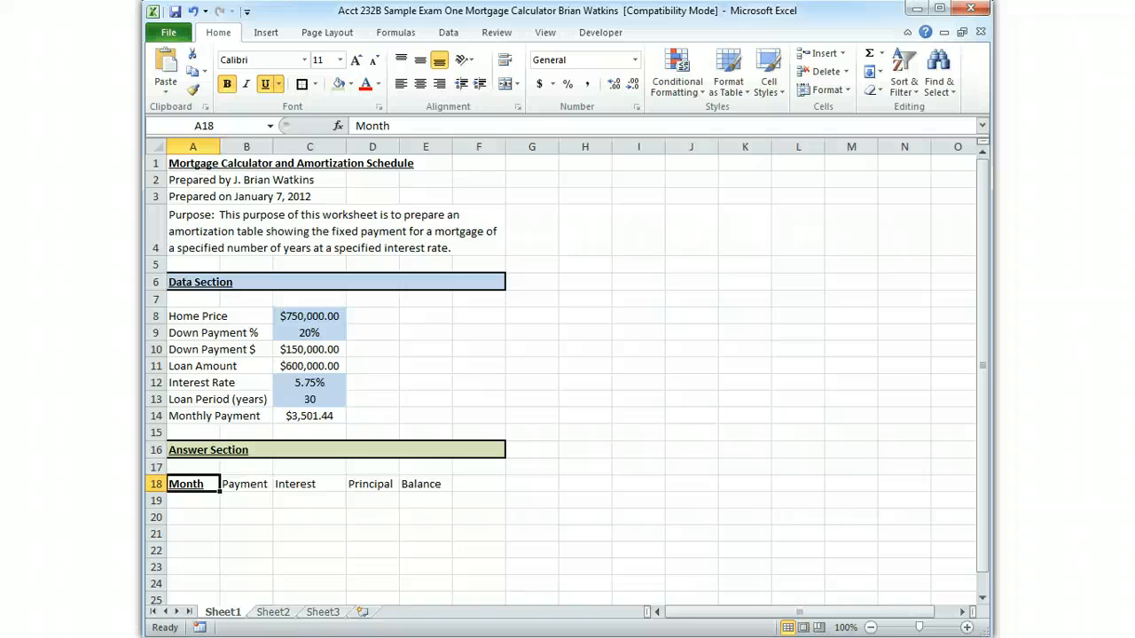
{"action": "key", "text": "shift+Right"}
{"action": "key", "text": "shift+Right"}
{"action": "key", "text": "shift+Right"}
{"action": "key", "text": "shift+Right"}
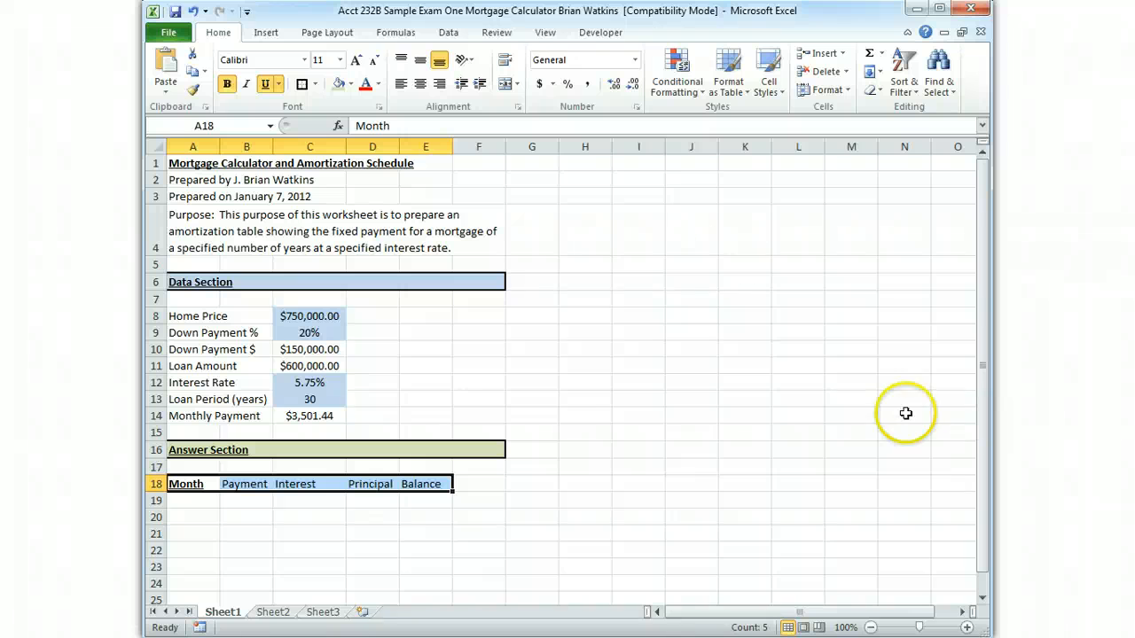
{"action": "left_click", "coordinate": [422, 85]}
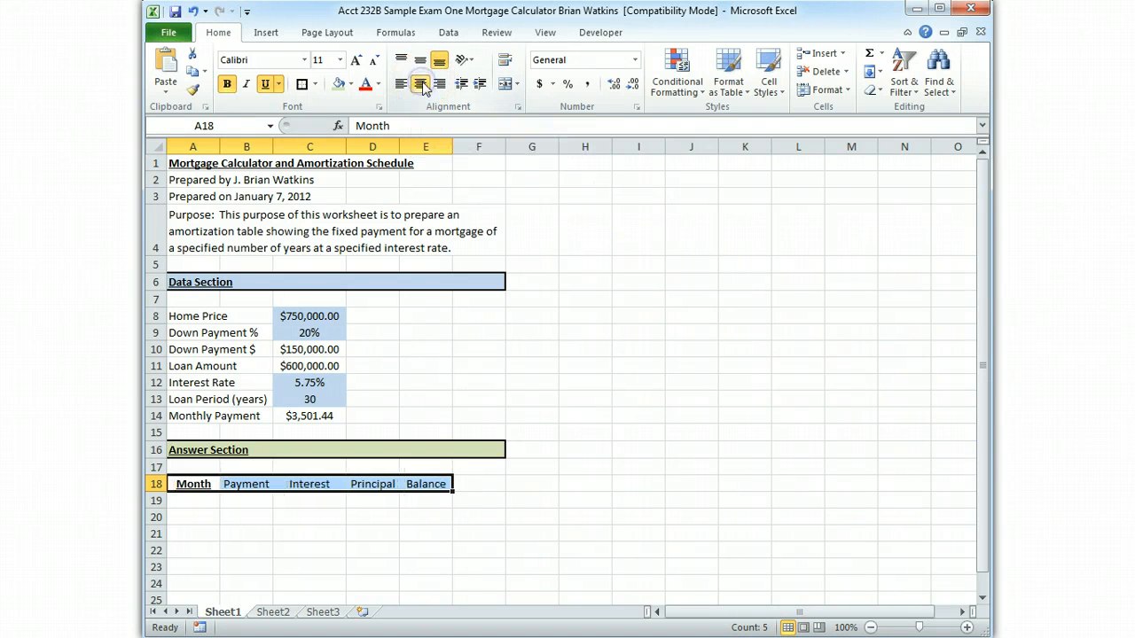
{"action": "left_click", "coordinate": [227, 86]}
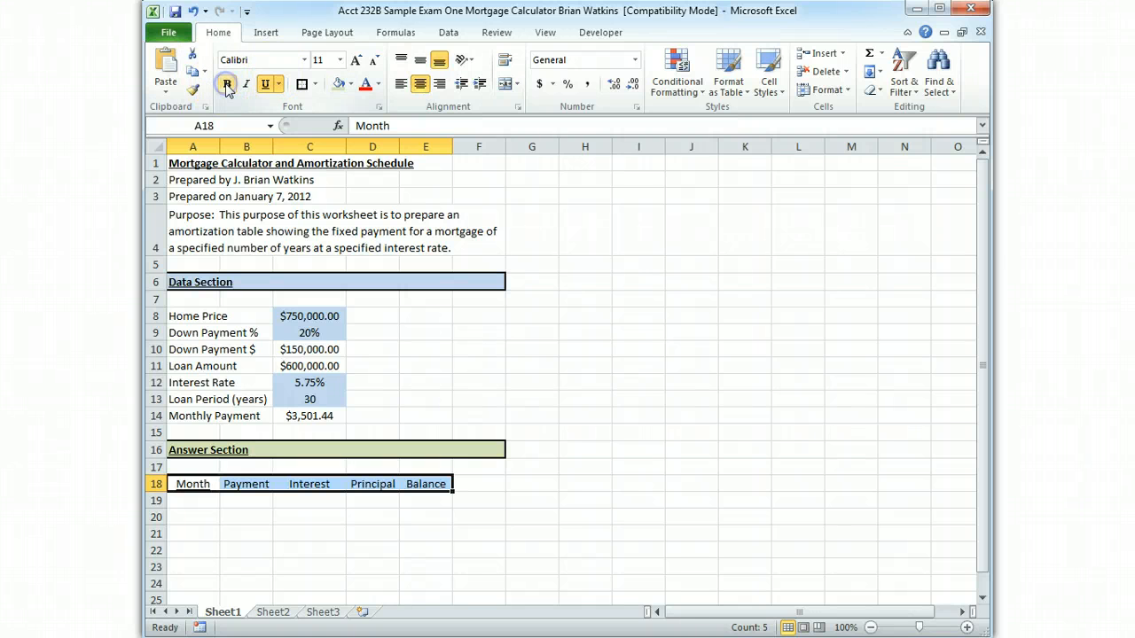
{"action": "left_click", "coordinate": [227, 85]}
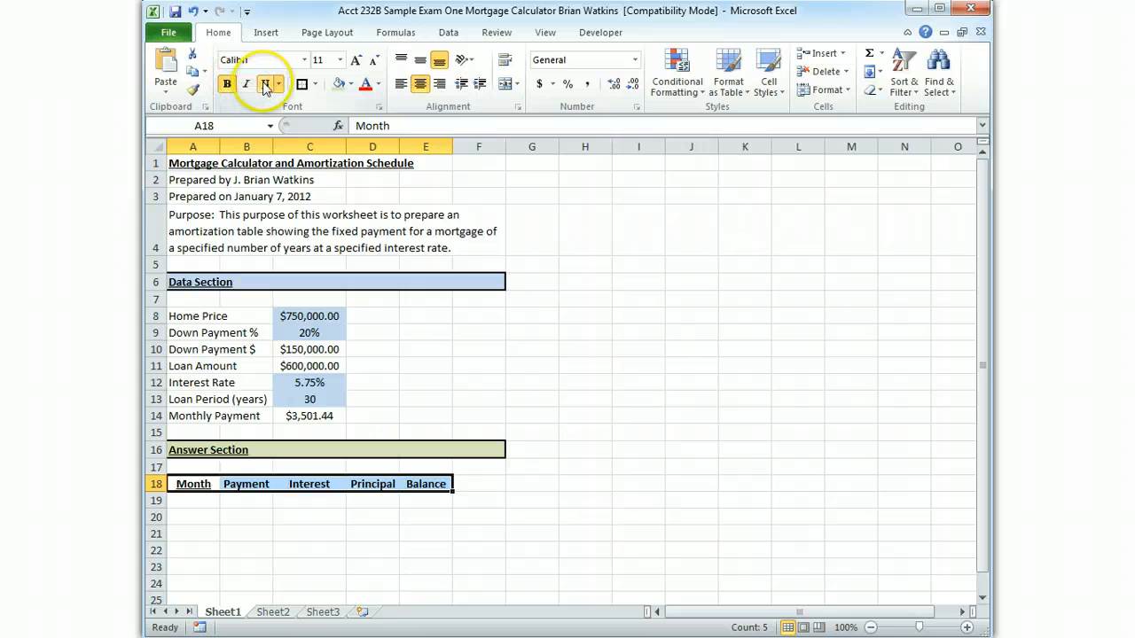
{"action": "left_click", "coordinate": [265, 85]}
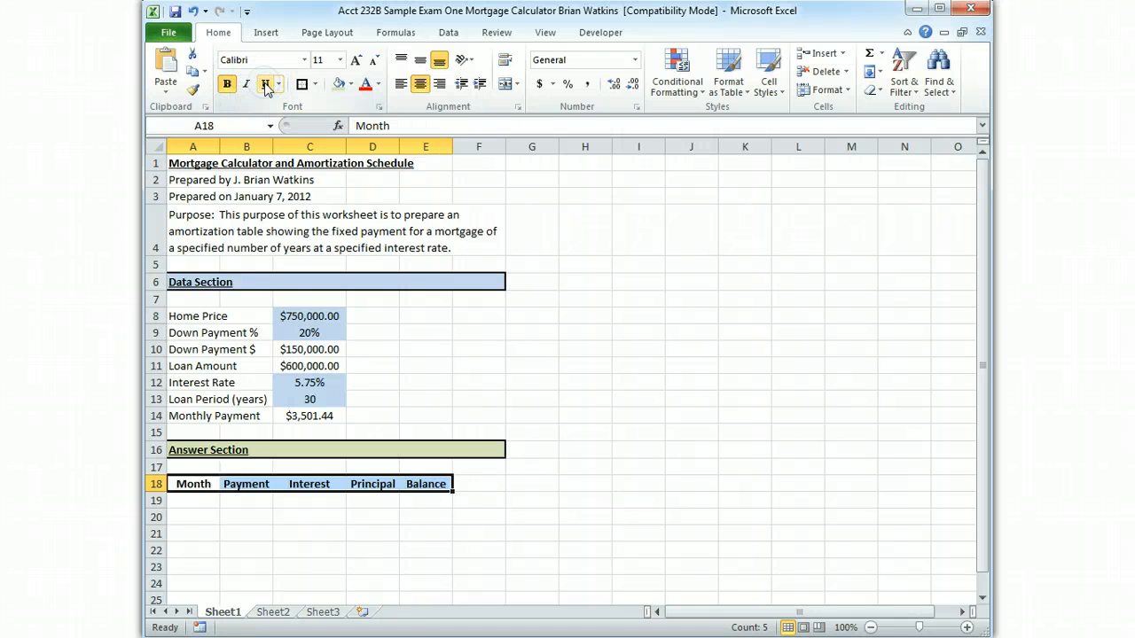
{"action": "left_click", "coordinate": [265, 85]}
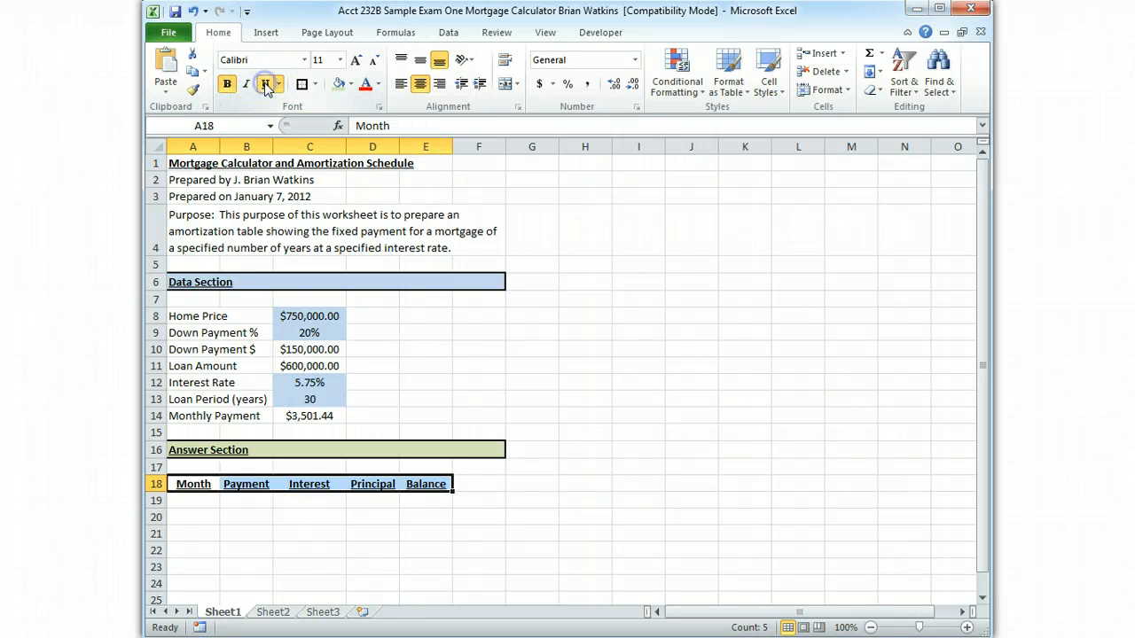
{"action": "left_click", "coordinate": [696, 413]}
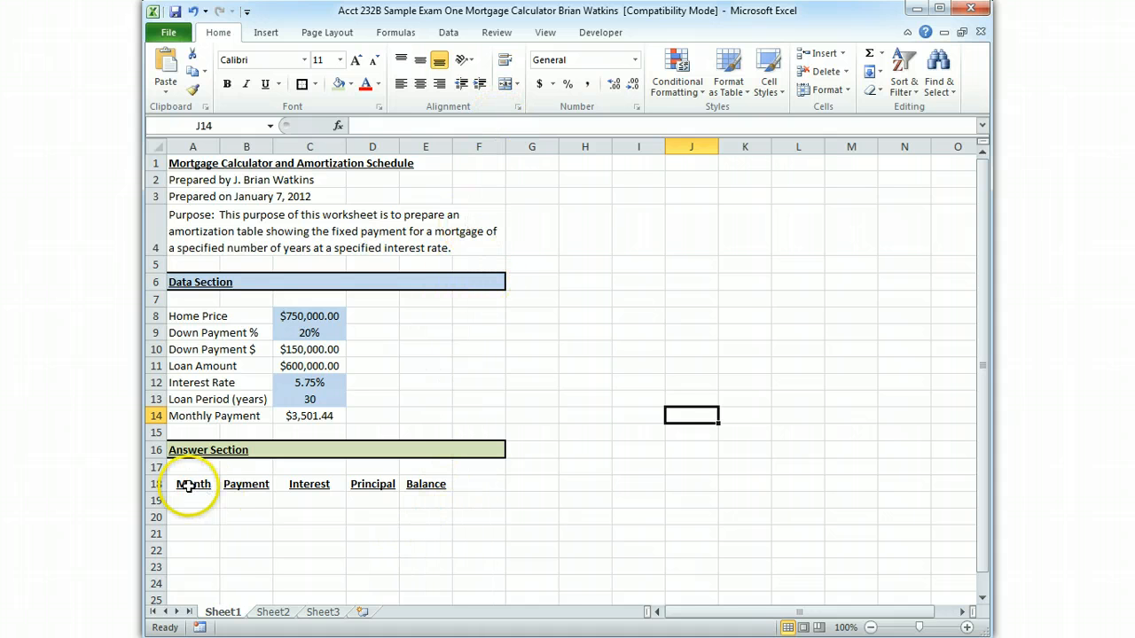
Move the column headings in A18:E18 one column over so they occupy B18:F18
{"action": "left_click_drag", "start_coordinate": [188, 485], "coordinate": [416, 488]}
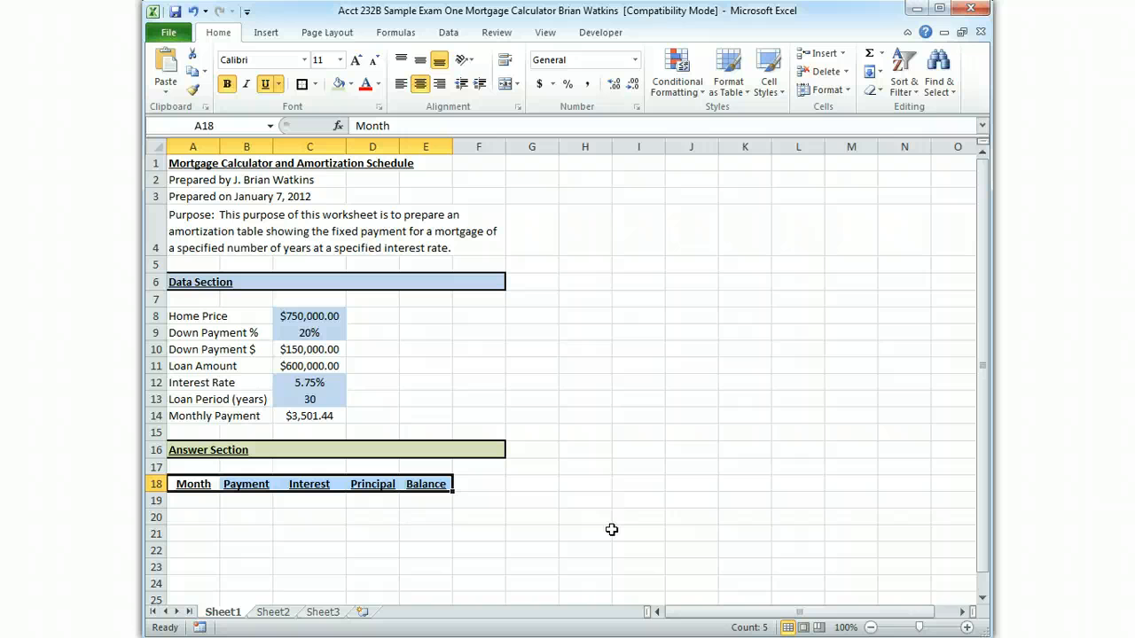
{"action": "key", "text": "ctrl+c"}
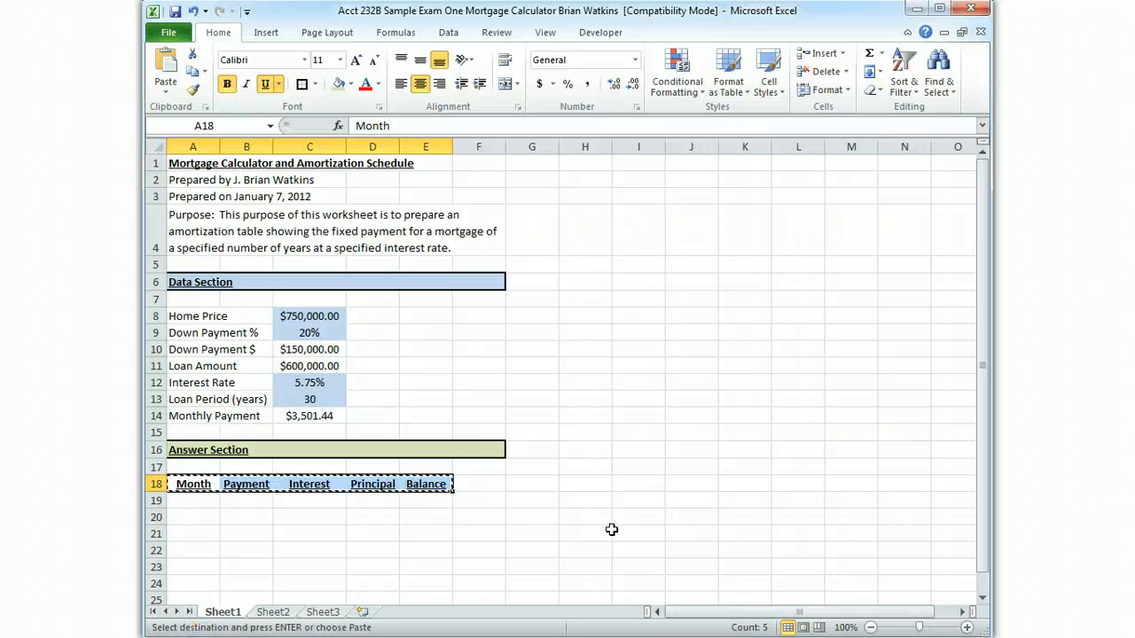
{"action": "left_click", "coordinate": [243, 485]}
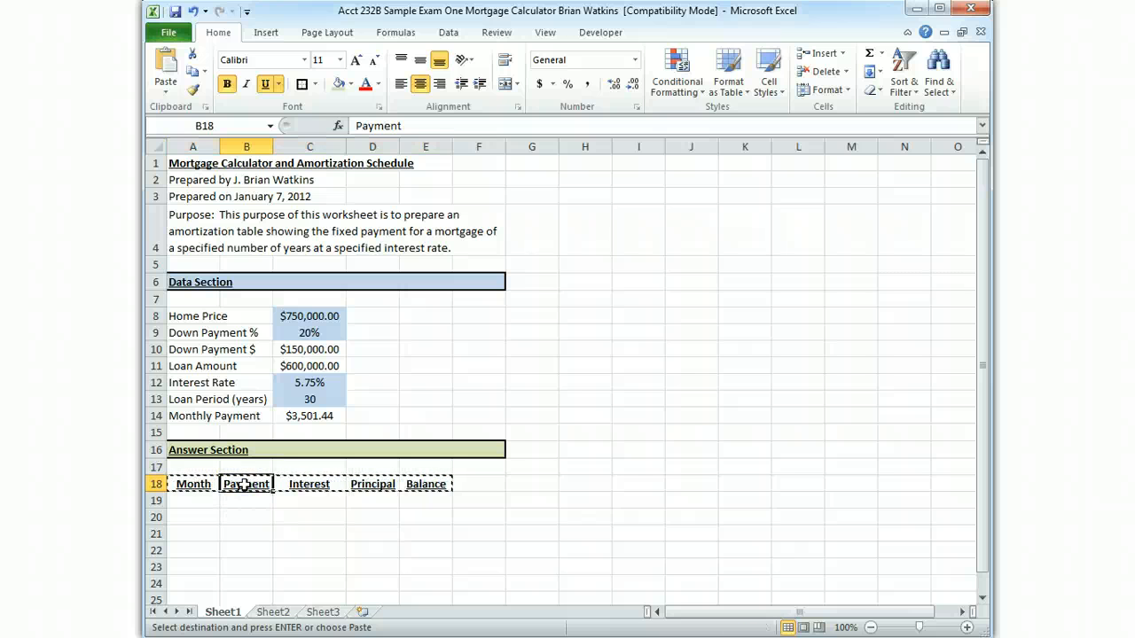
{"action": "left_click", "coordinate": [248, 483]}
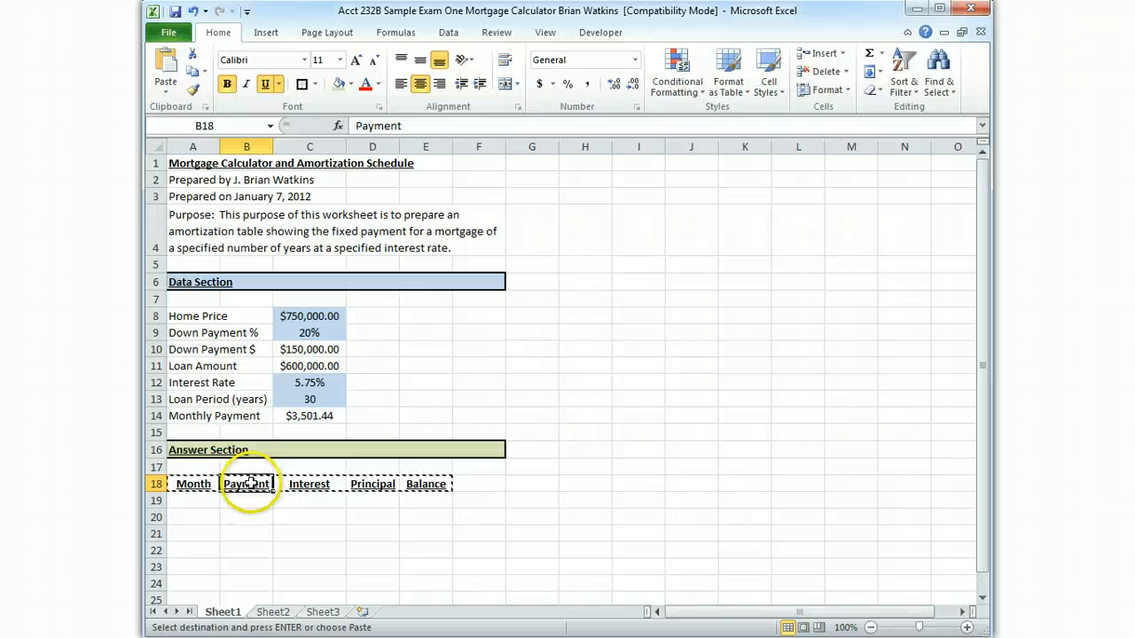
{"action": "left_click", "coordinate": [249, 483]}
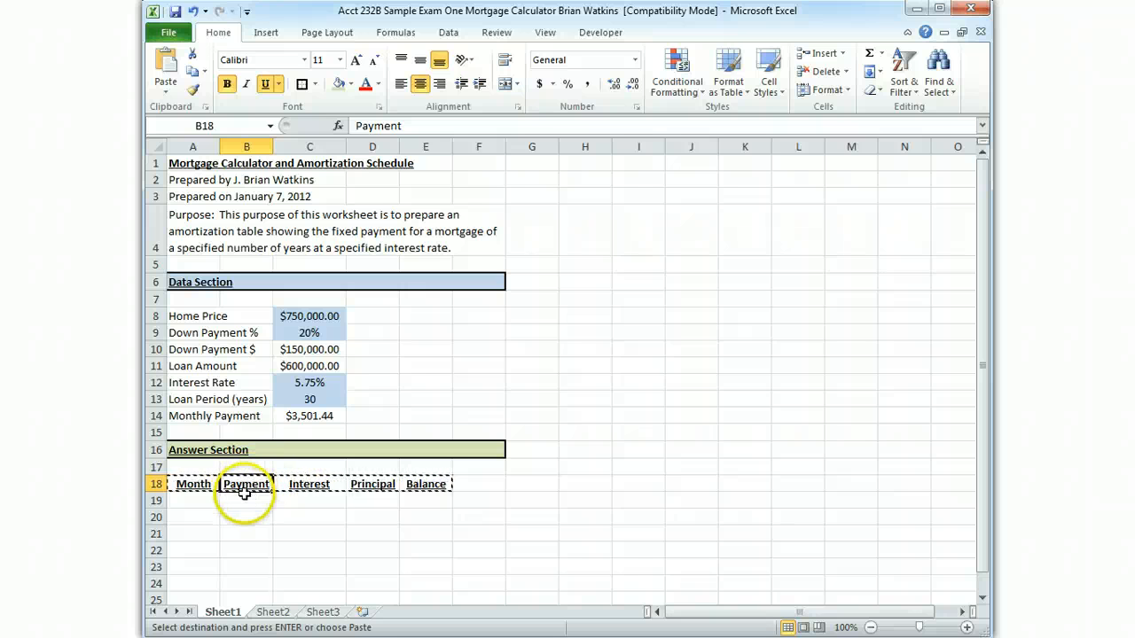
{"action": "key", "text": "Return"}
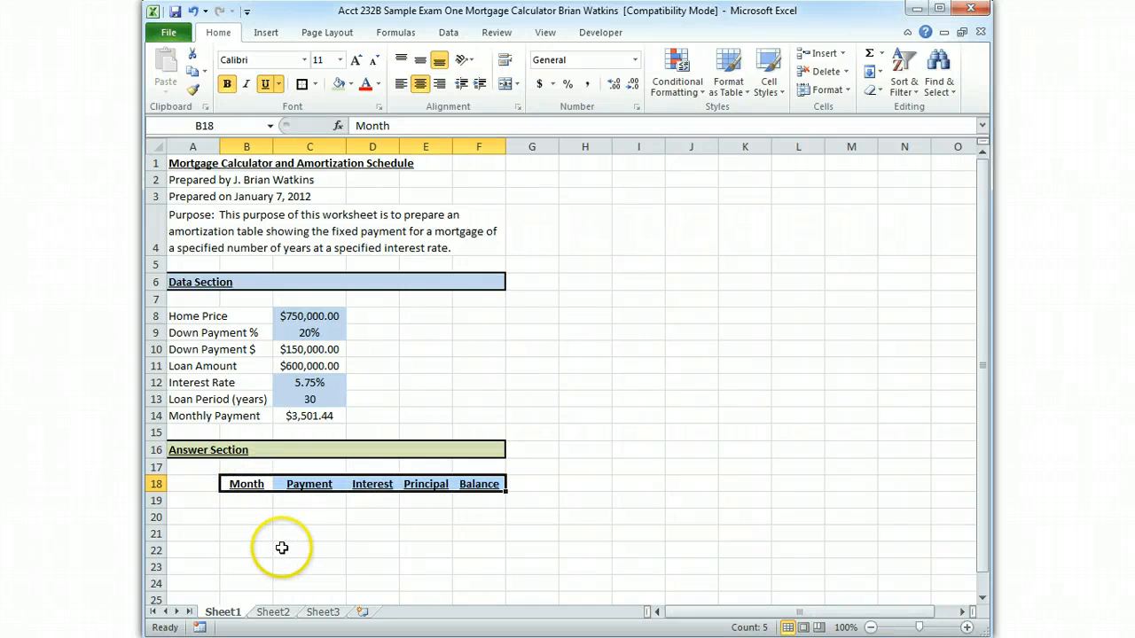
Narrow column A to a small margin before the Month column and slightly widen column F
{"action": "left_click", "coordinate": [448, 547]}
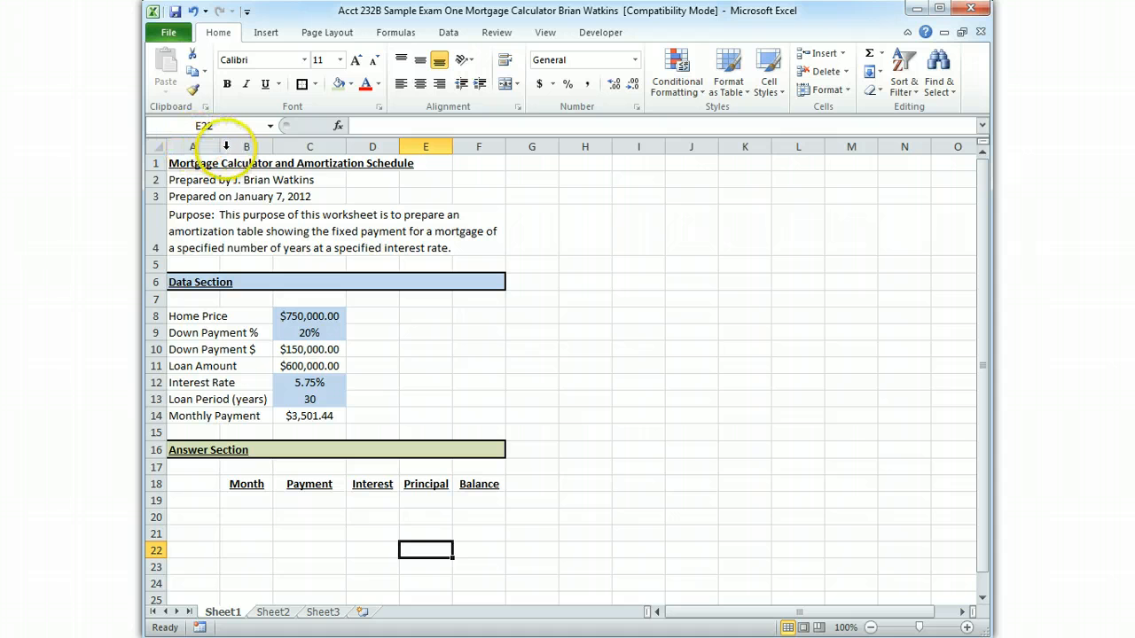
{"action": "left_click_drag", "start_coordinate": [219, 146], "coordinate": [198, 150]}
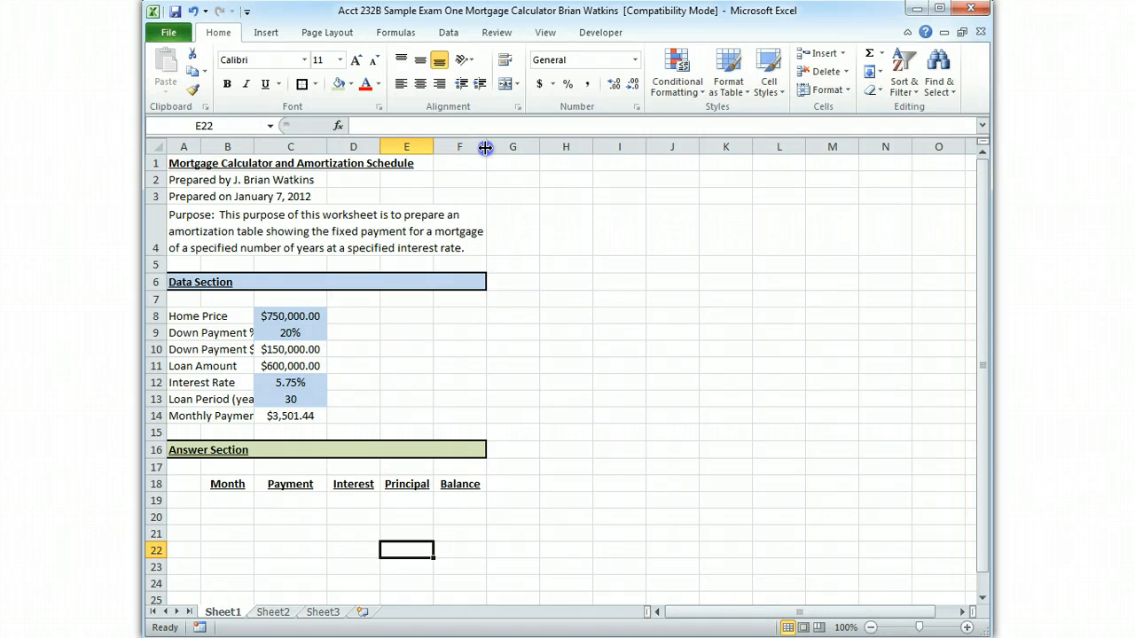
{"action": "left_click_drag", "start_coordinate": [485, 146], "coordinate": [494, 148]}
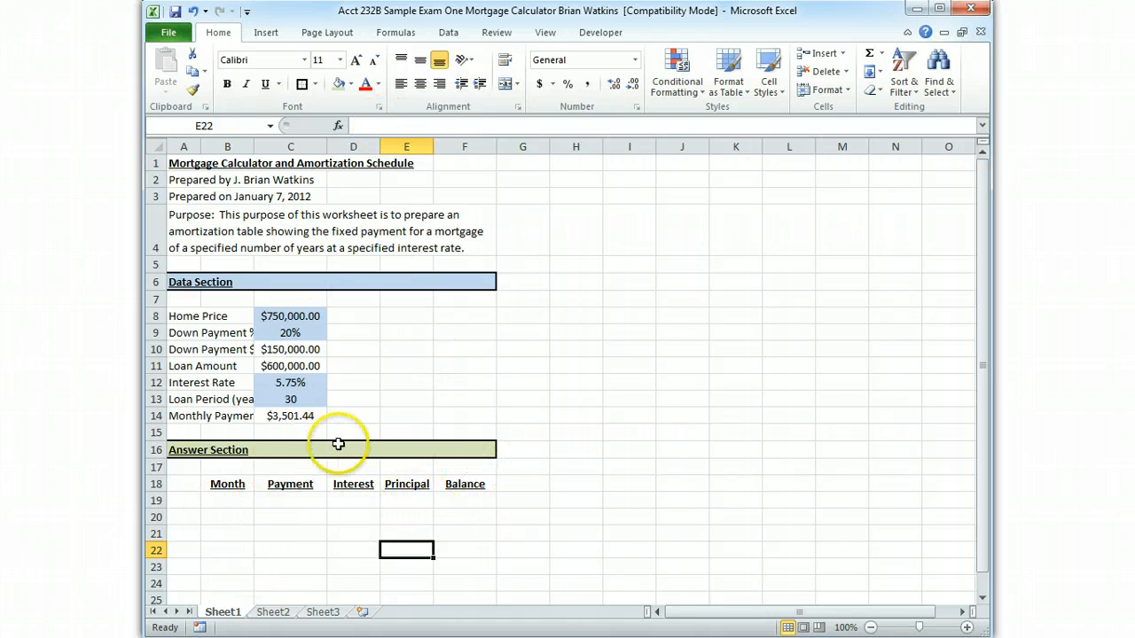
Enter the month numbers 0, 1 and 2 in cells B19 to B21 under the Month heading
{"action": "left_click", "coordinate": [238, 501]}
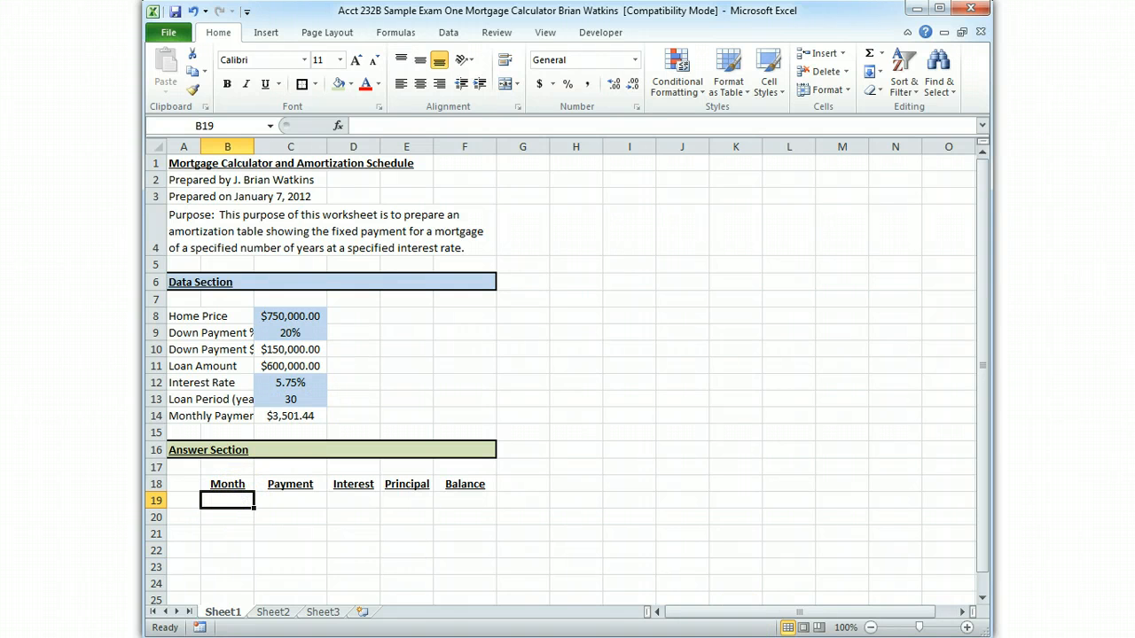
{"action": "type", "text": "0"}
{"action": "key", "text": "Return"}
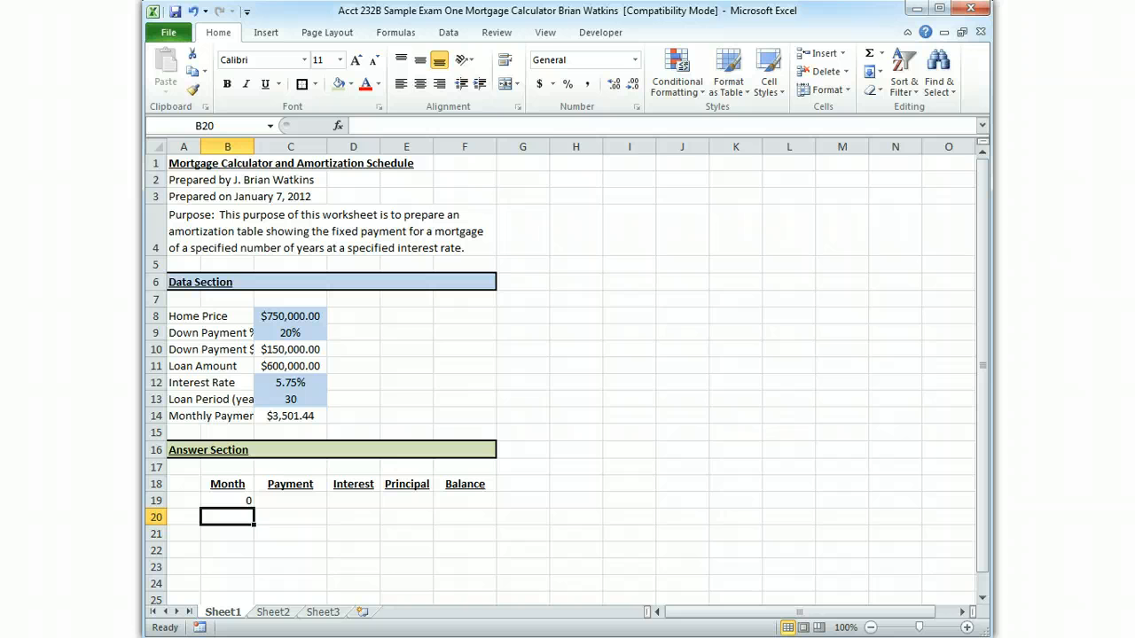
{"action": "type", "text": "1"}
{"action": "key", "text": "Return"}
{"action": "type", "text": "2"}
{"action": "key", "text": "Return"}
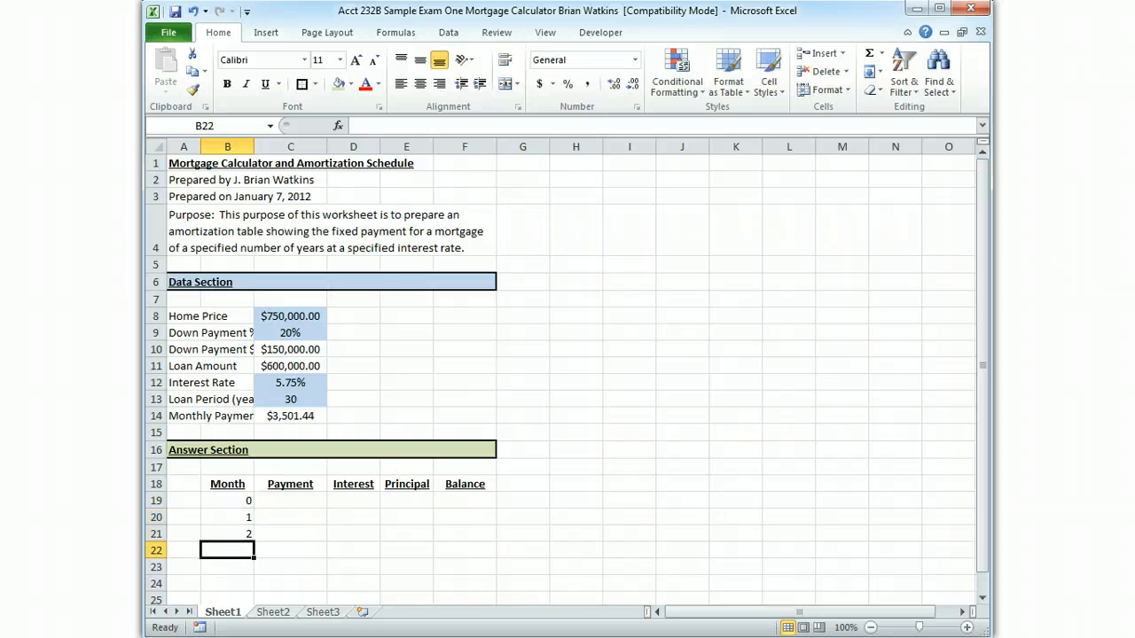
{"action": "key", "text": "Up"}
{"action": "key", "text": "Up"}
{"action": "key", "text": "Up"}
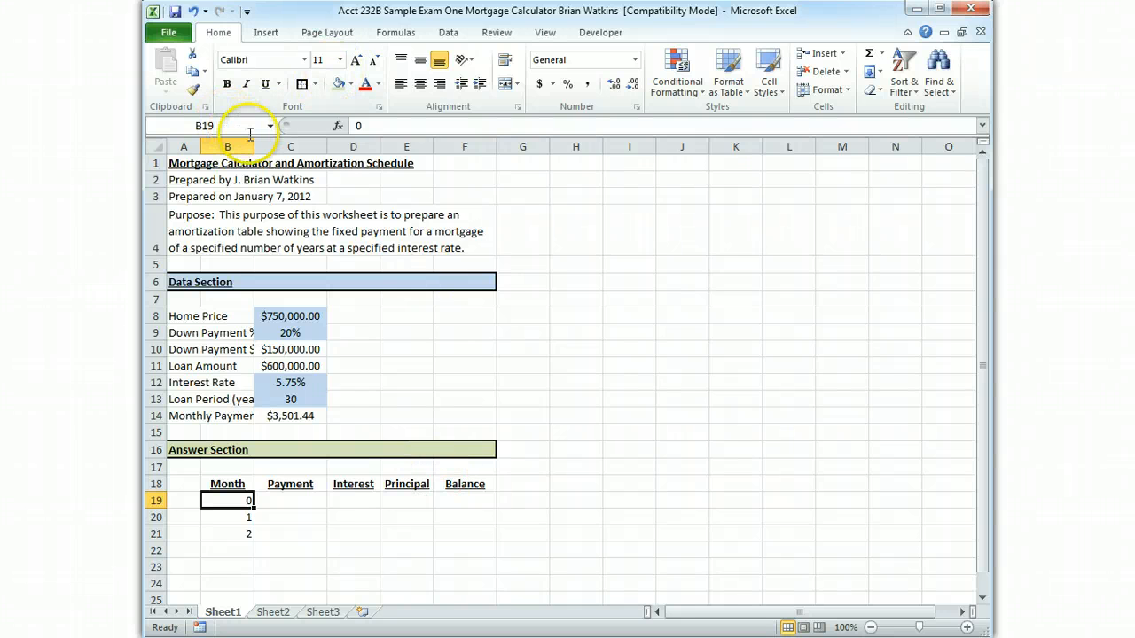
Widen column B so the data section labels fit, and readjust the width of column A
{"action": "left_click_drag", "start_coordinate": [255, 141], "coordinate": [268, 141]}
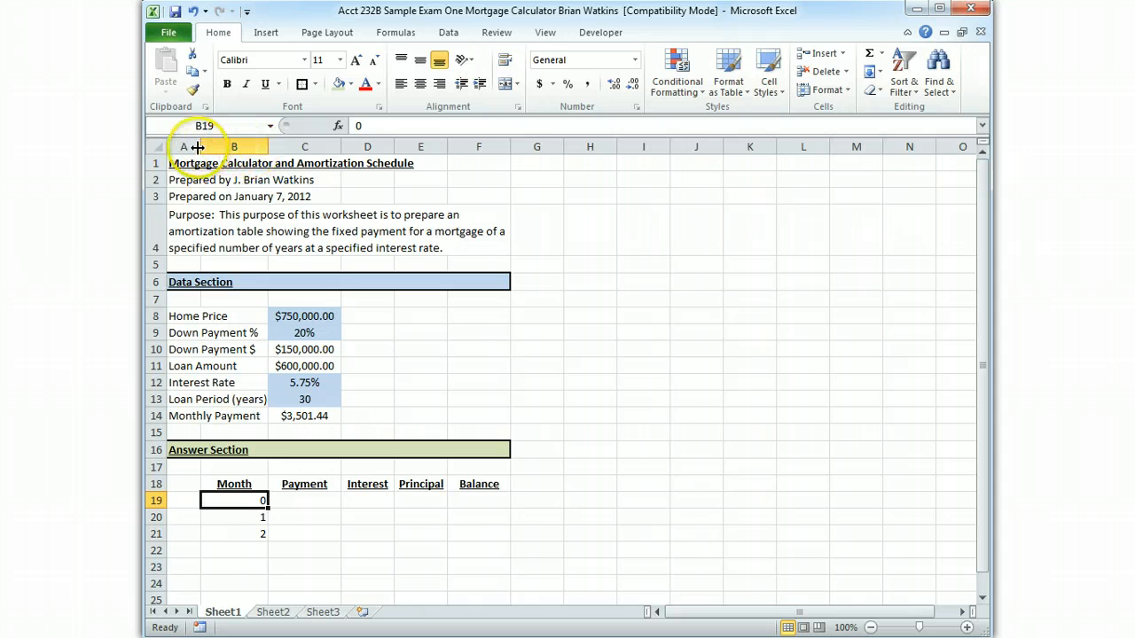
{"action": "left_click_drag", "start_coordinate": [200, 146], "coordinate": [213, 146]}
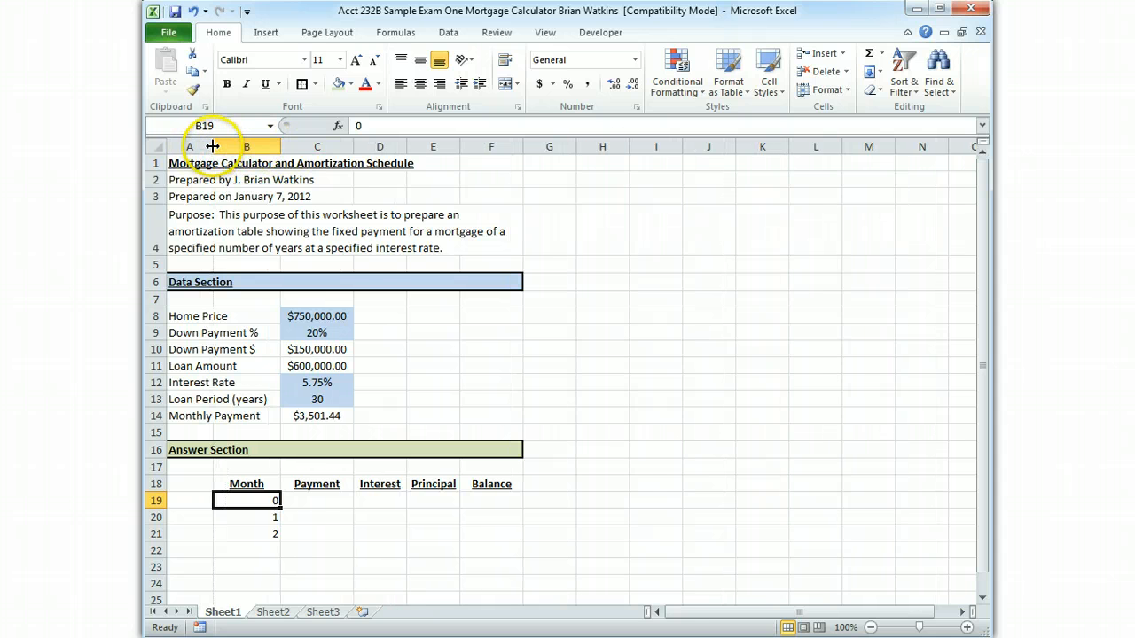
{"action": "left_click_drag", "start_coordinate": [213, 147], "coordinate": [275, 148]}
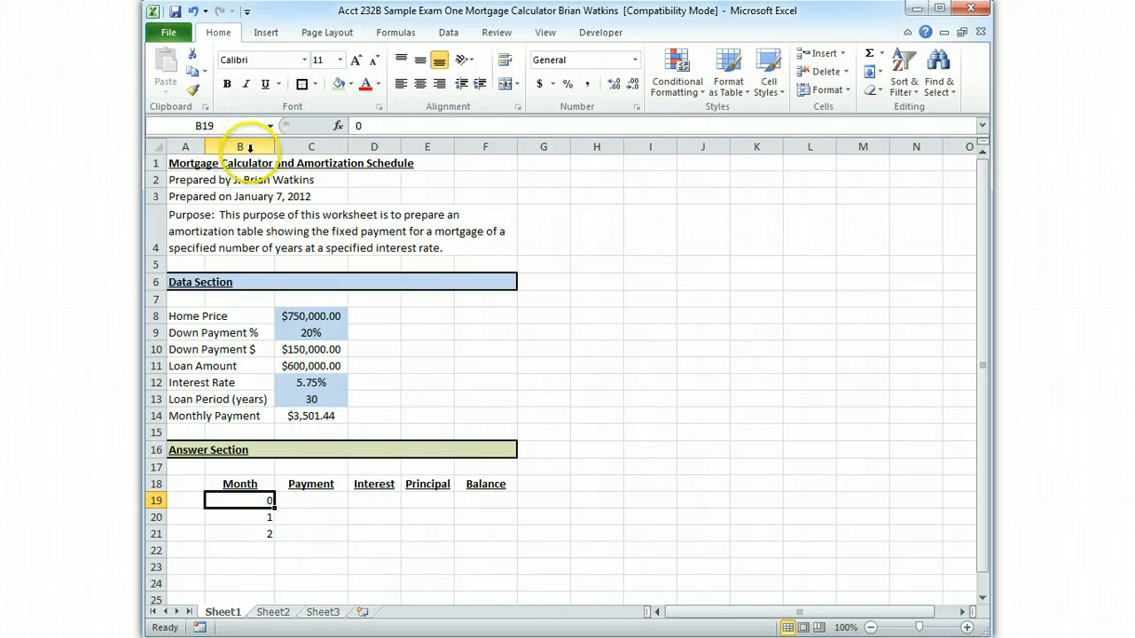
Set the width of columns B through F to 13
{"action": "left_click_drag", "start_coordinate": [255, 147], "coordinate": [478, 159]}
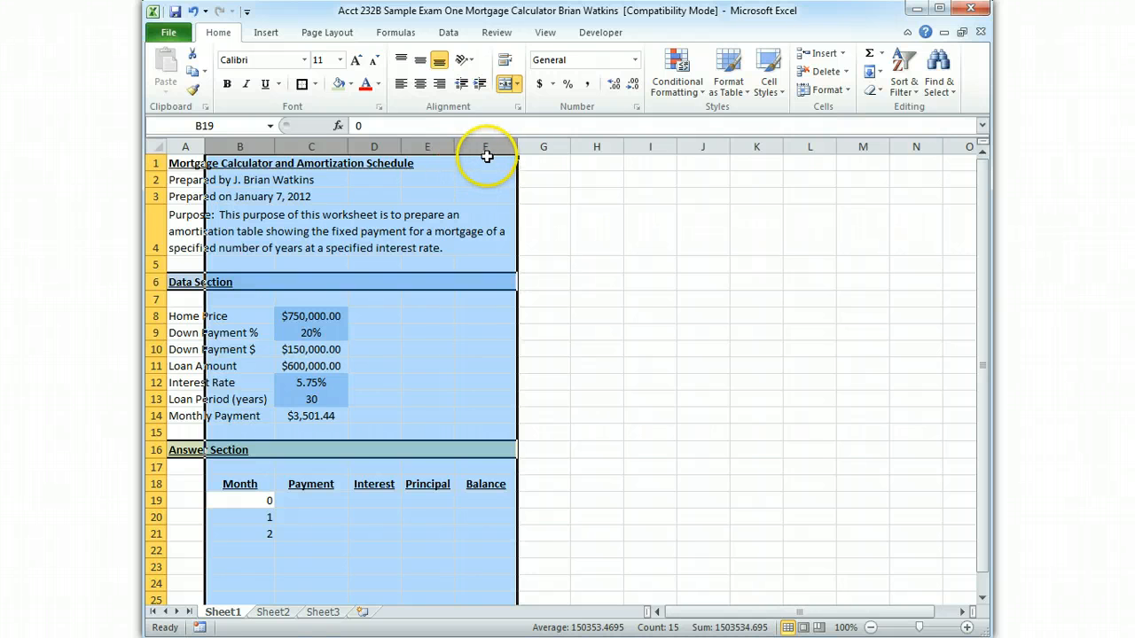
{"action": "right_click", "coordinate": [478, 202]}
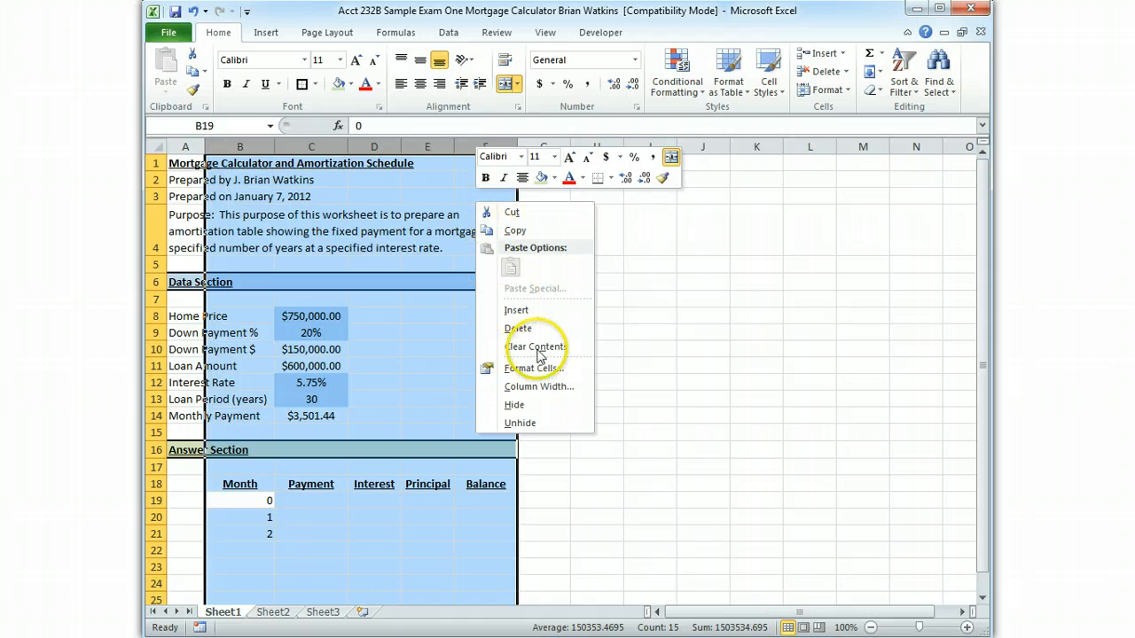
{"action": "left_click", "coordinate": [538, 386]}
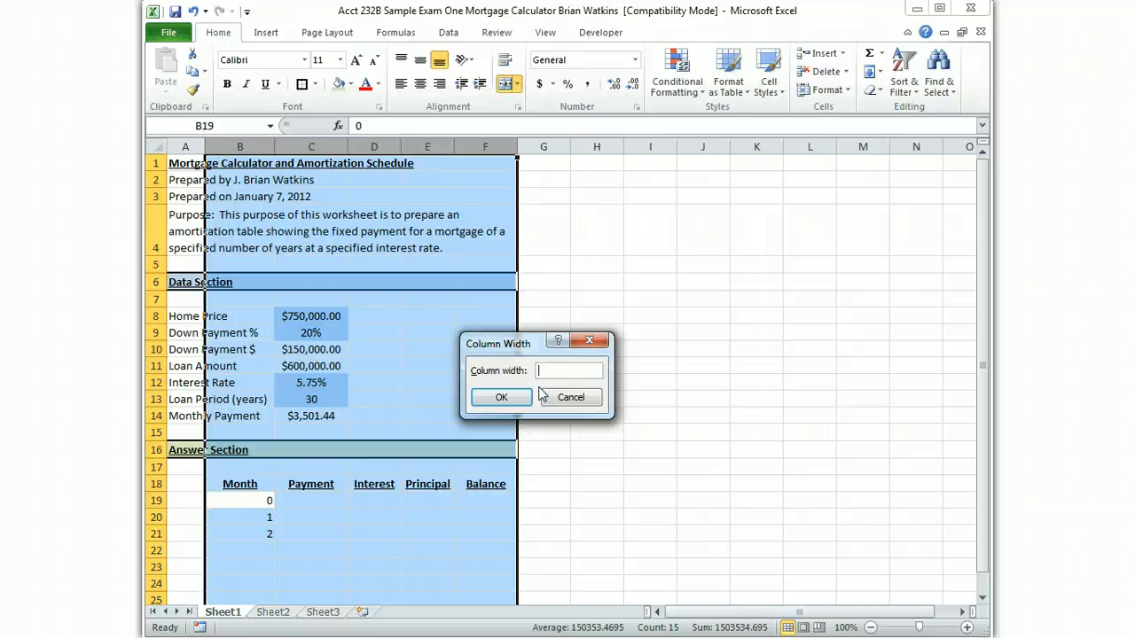
{"action": "type", "text": "13"}
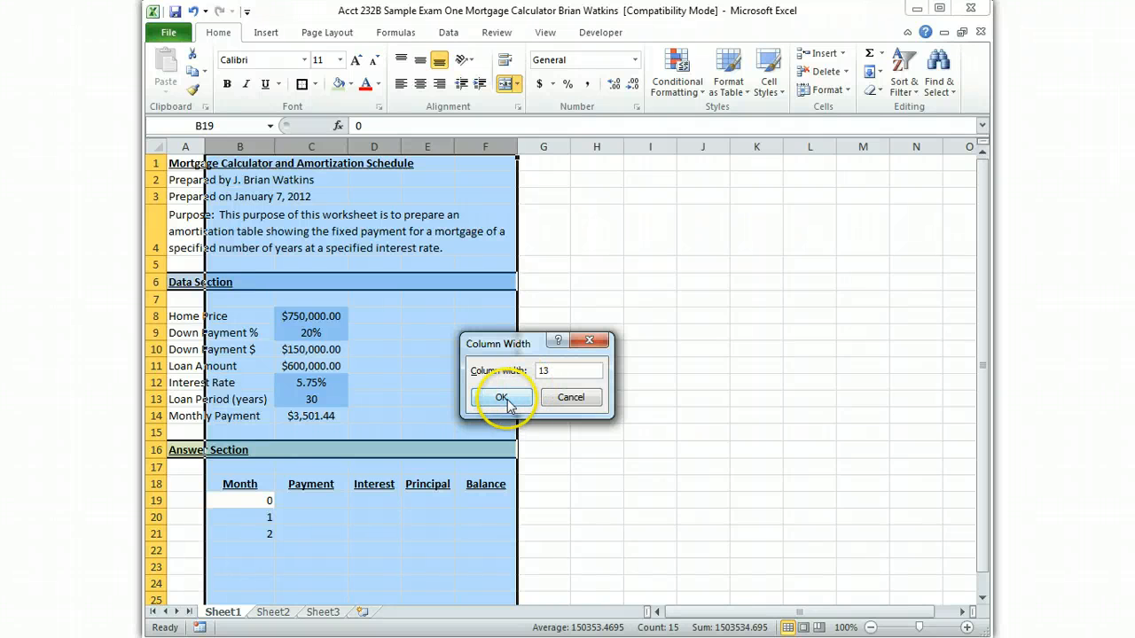
{"action": "left_click", "coordinate": [503, 398]}
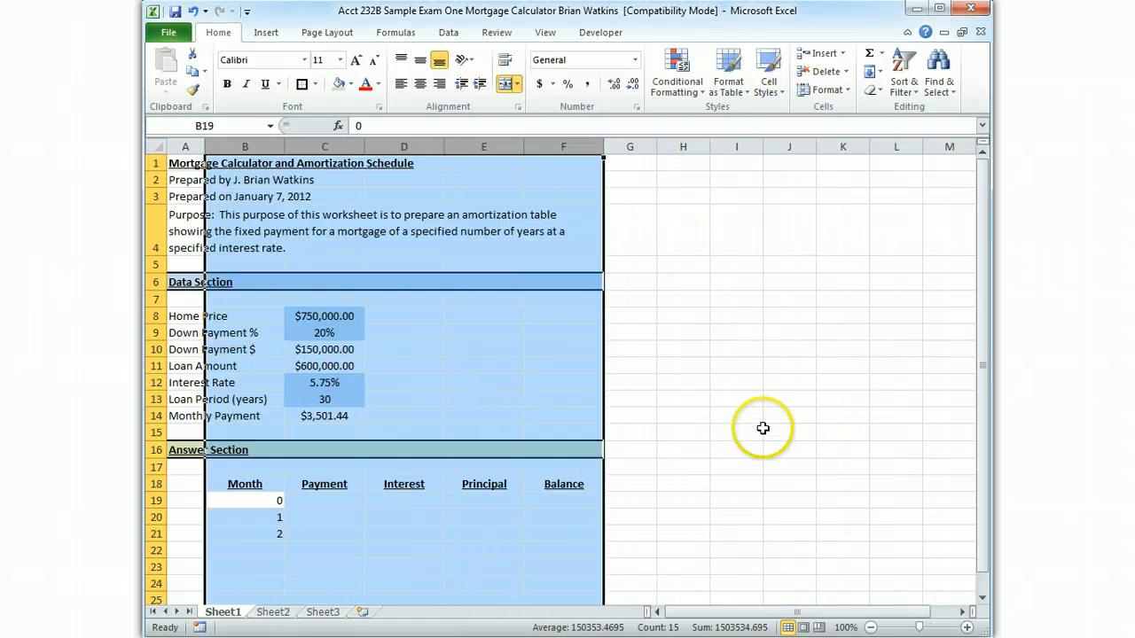
{"action": "left_click", "coordinate": [761, 432]}
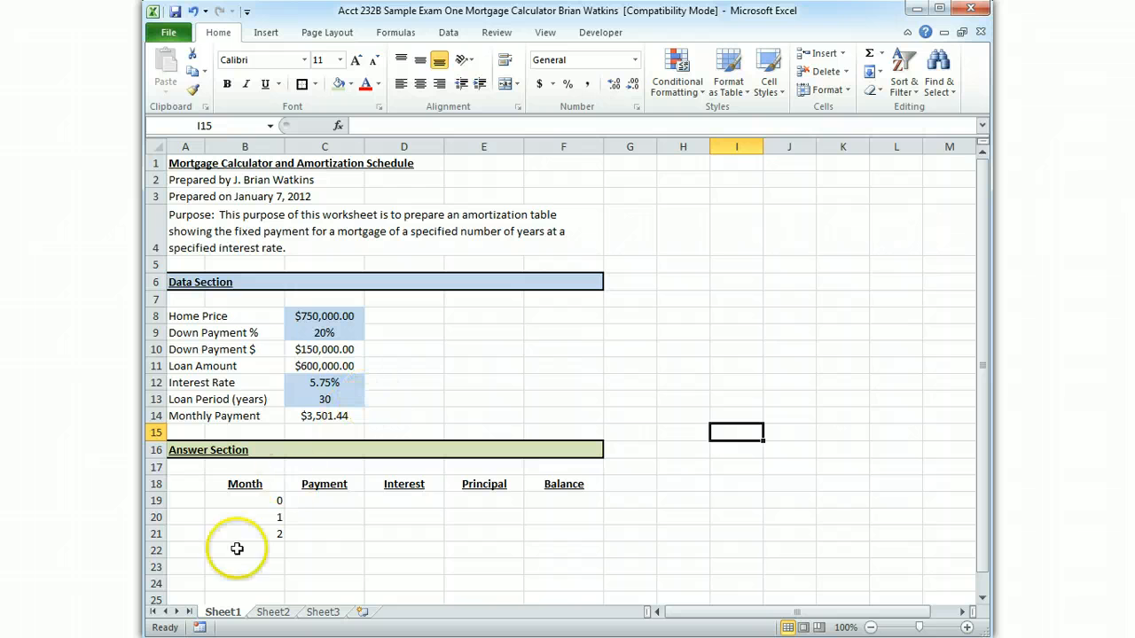
Extend the month series from B19:B21 down to month 360 in cell B379
{"action": "left_click", "coordinate": [258, 503]}
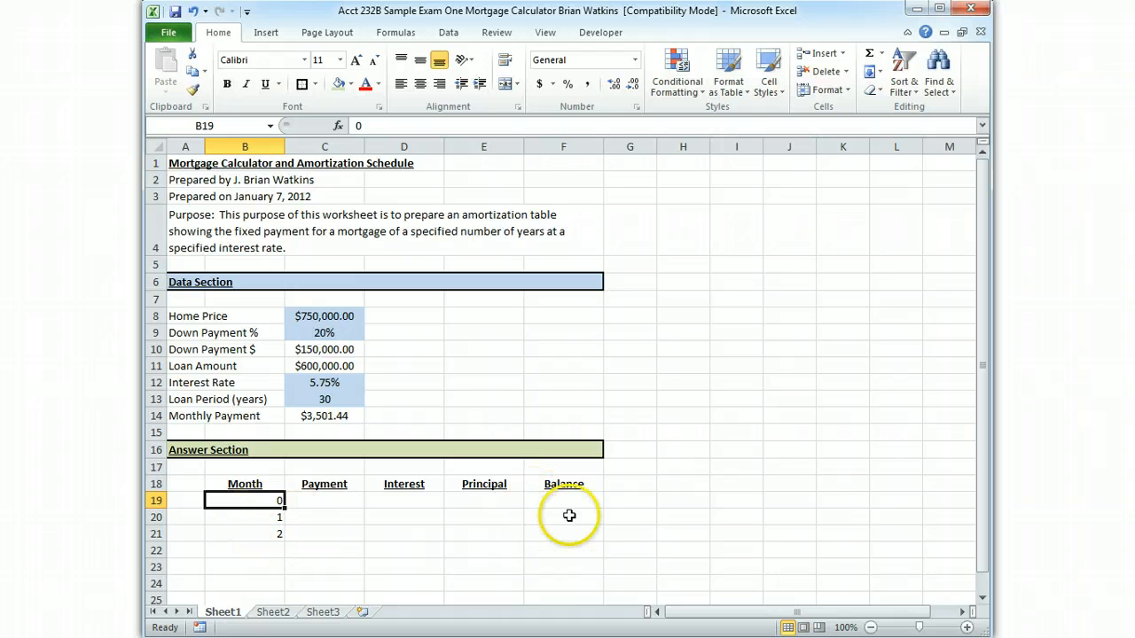
{"action": "left_click", "coordinate": [262, 500]}
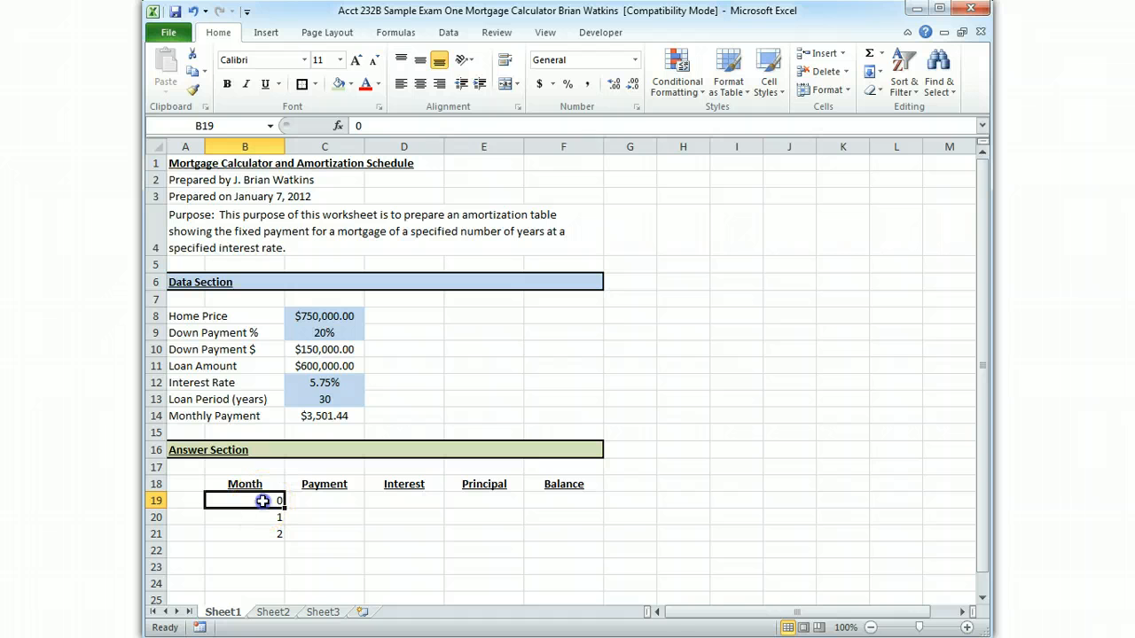
{"action": "left_click_drag", "start_coordinate": [263, 507], "coordinate": [258, 532]}
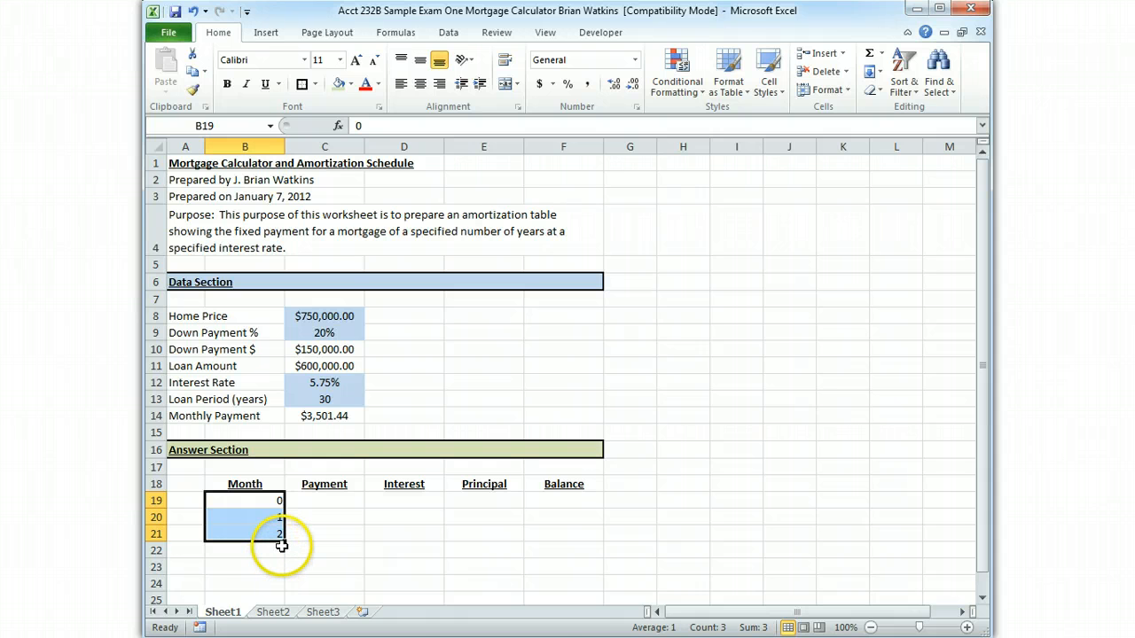
{"action": "left_click_drag", "start_coordinate": [284, 544], "coordinate": [283, 553]}
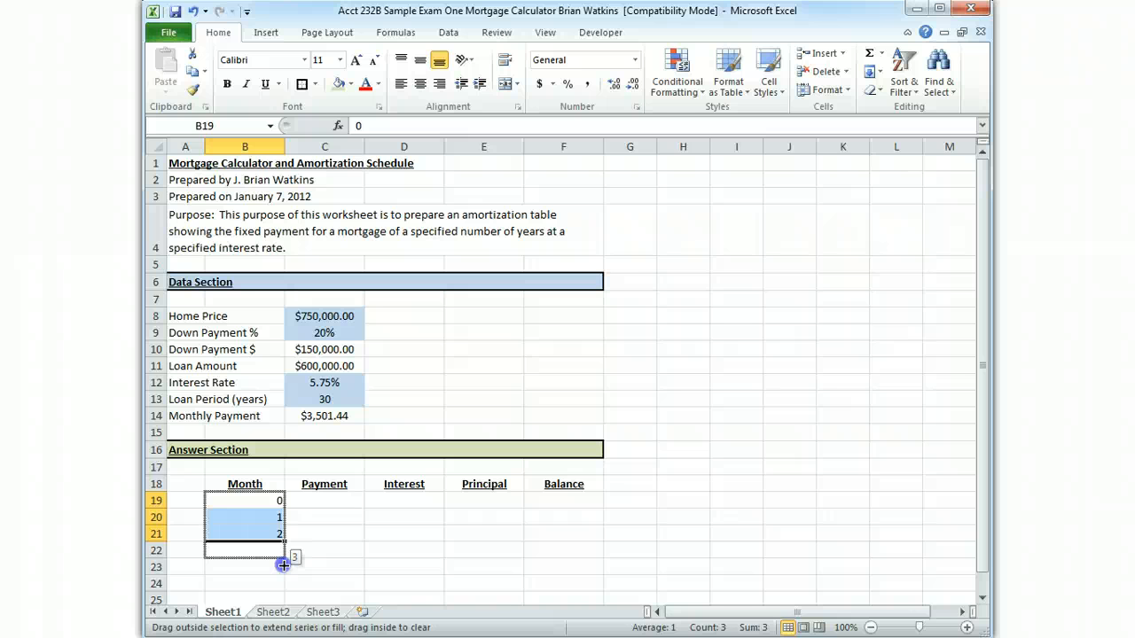
{"action": "left_click_drag", "start_coordinate": [282, 565], "coordinate": [270, 497]}
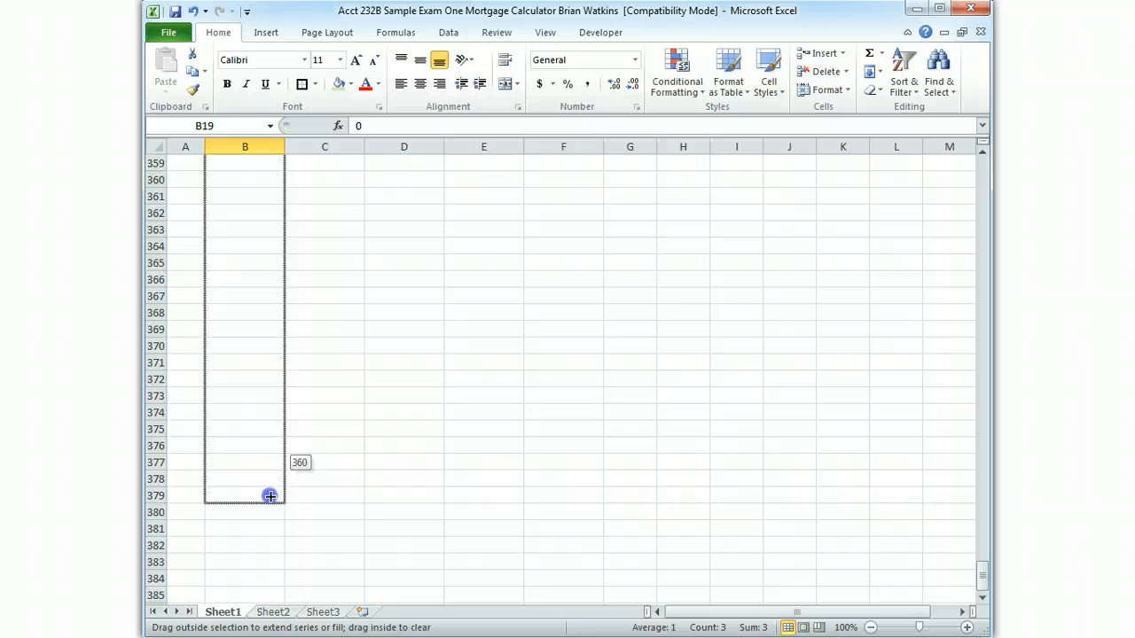
{"action": "left_click_drag", "start_coordinate": [270, 496], "coordinate": [270, 497]}
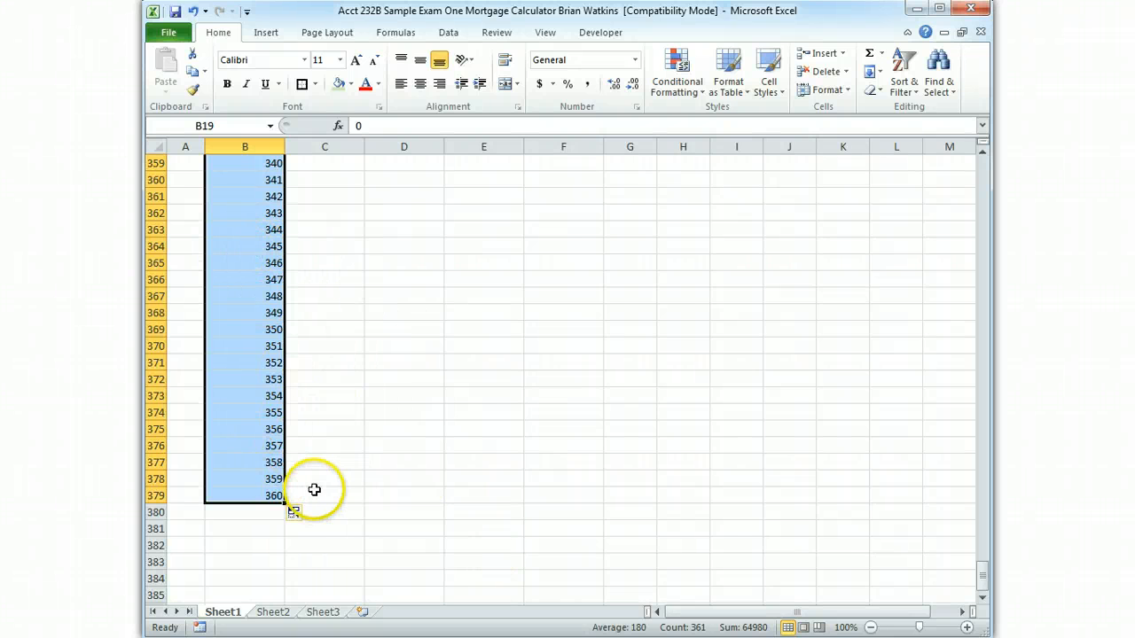
Center the month numbers in B19:B379, check the column, and return to the start of the sheet
{"action": "left_click", "coordinate": [422, 85]}
{"action": "scroll", "coordinate": [669, 435], "scroll_direction": "down", "scroll_amount": 4}
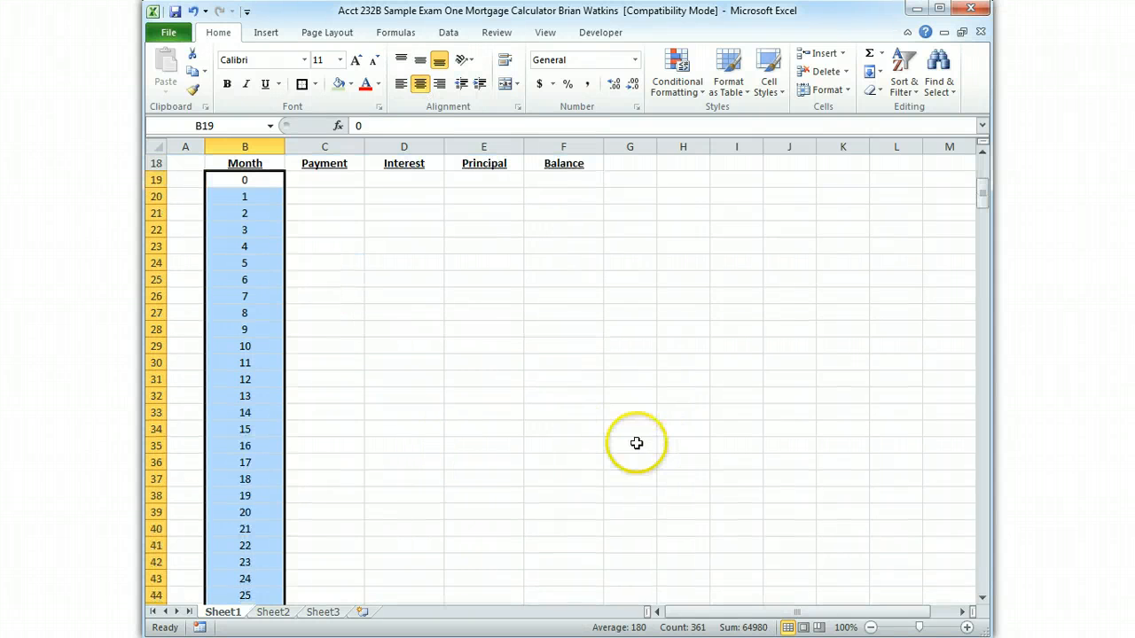
{"action": "left_click", "coordinate": [421, 306]}
{"action": "scroll", "coordinate": [417, 496], "scroll_direction": "down", "scroll_amount": 17}
{"action": "scroll", "coordinate": [438, 512], "scroll_direction": "down", "scroll_amount": 1}
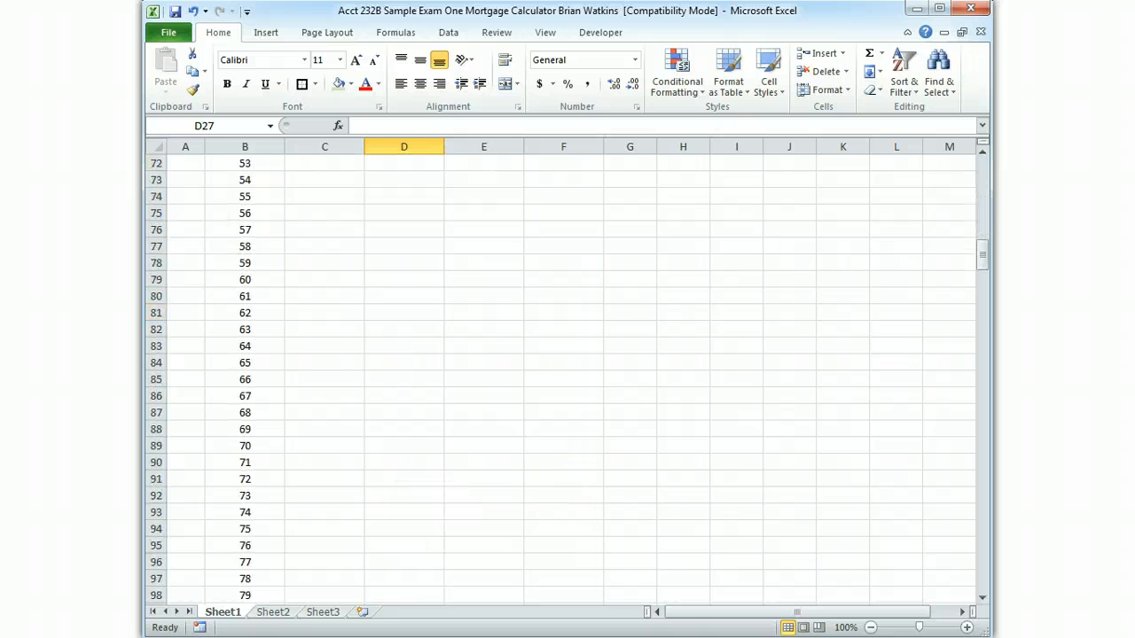
{"action": "left_click_drag", "start_coordinate": [984, 261], "coordinate": [936, 175]}
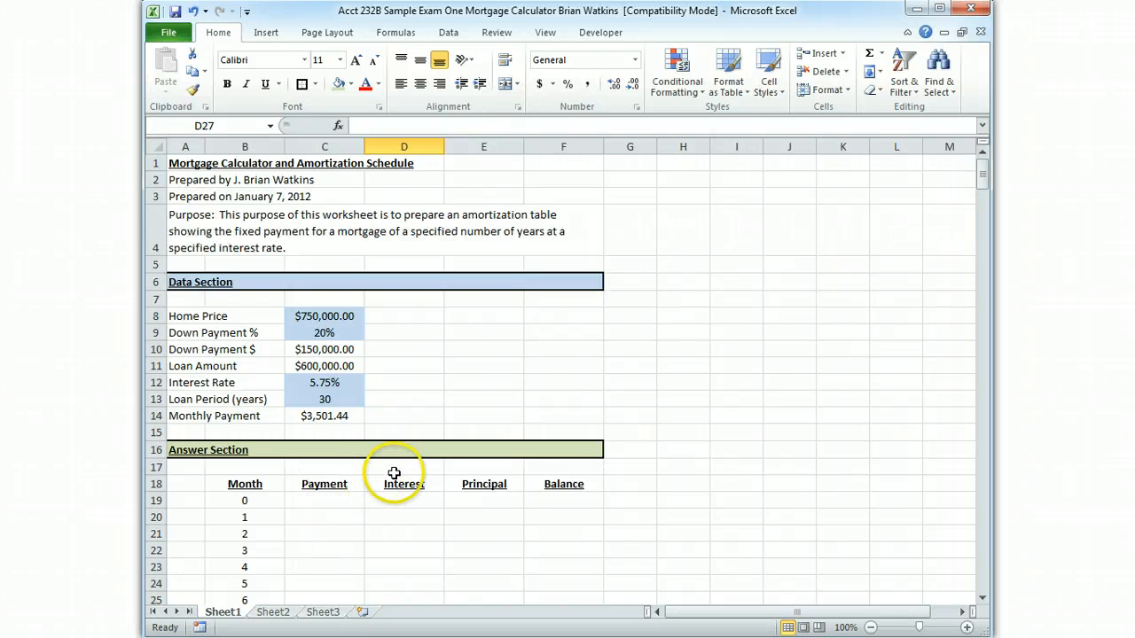
Enter the formula =Monthly_Payment in C20 as the payment for month 1
{"action": "left_click", "coordinate": [334, 518]}
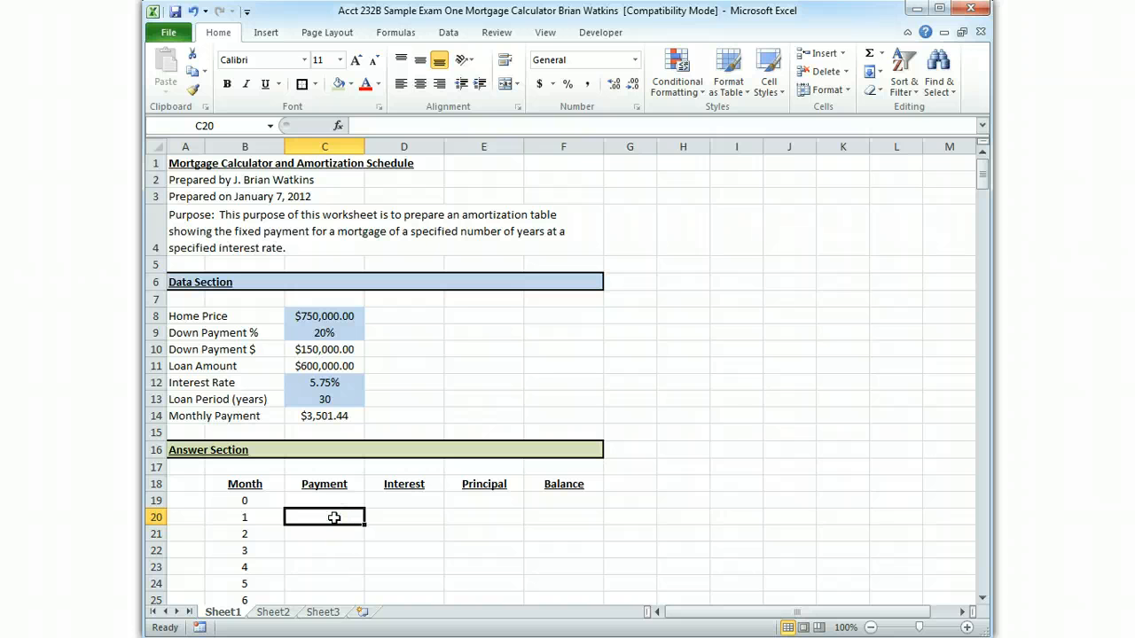
{"action": "type", "text": "="}
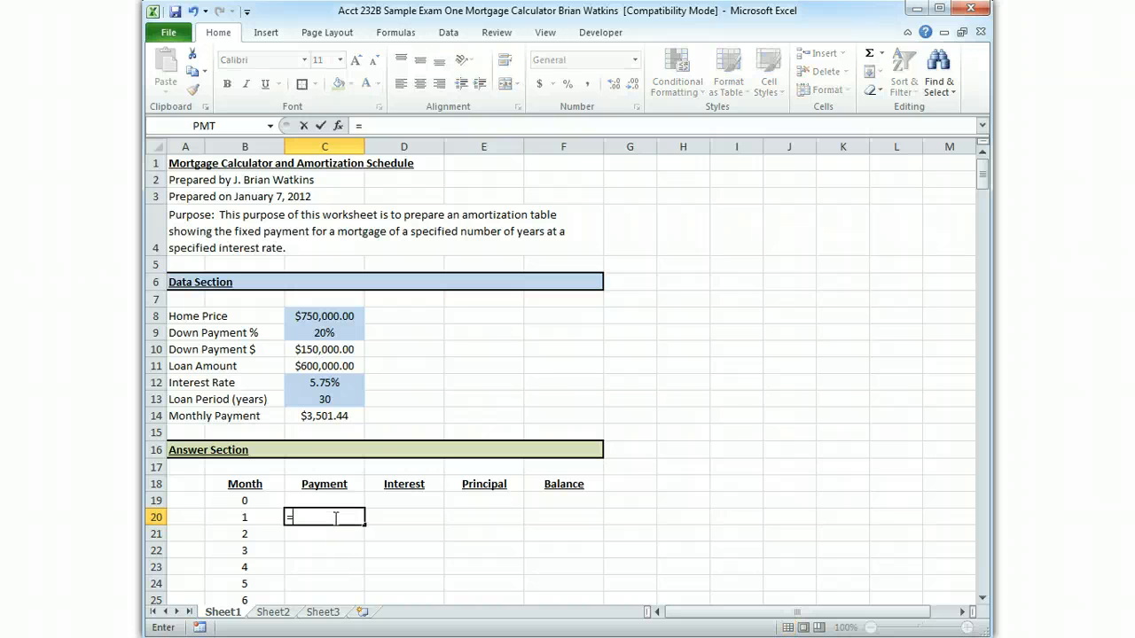
{"action": "left_click", "coordinate": [340, 416]}
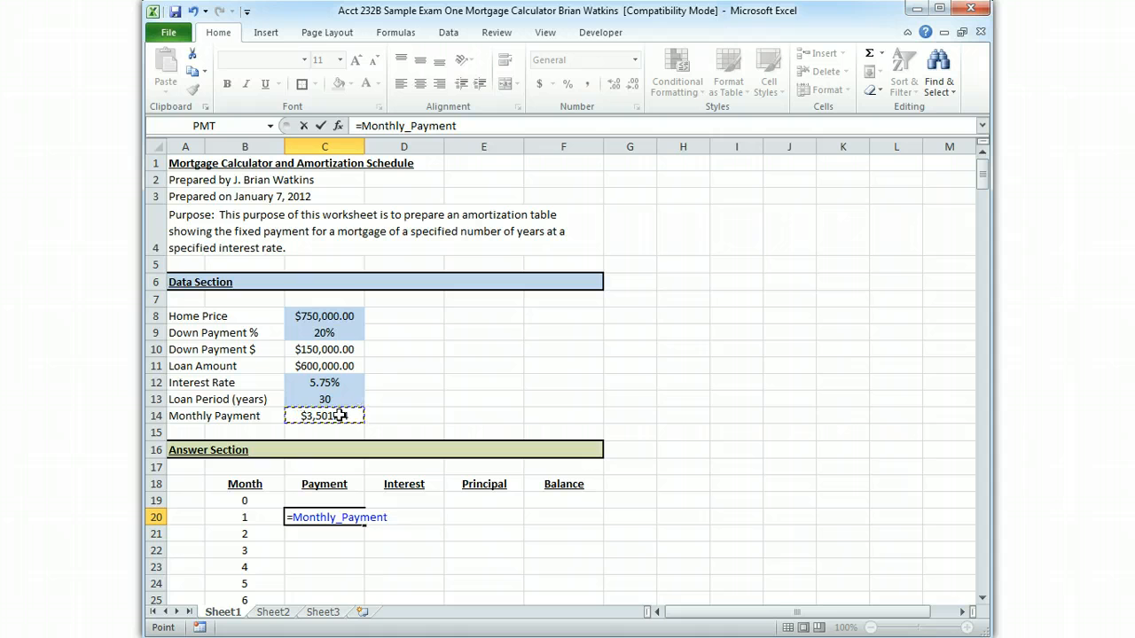
{"action": "key", "text": "Return"}
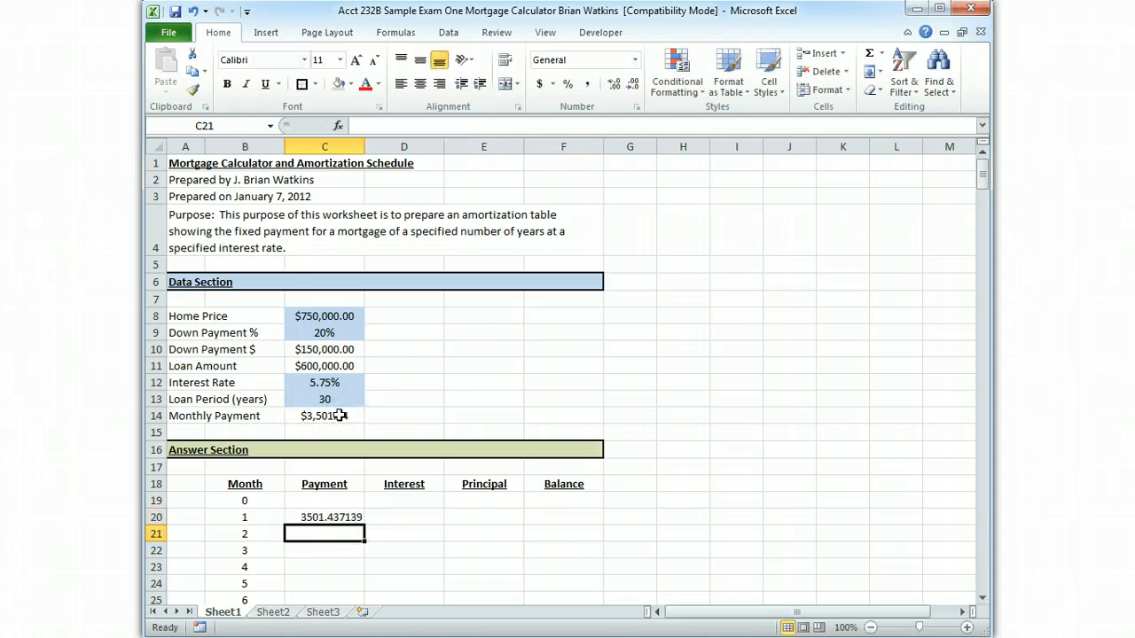
Format the month 1 payment in C20 with the comma number style
{"action": "left_click", "coordinate": [349, 519]}
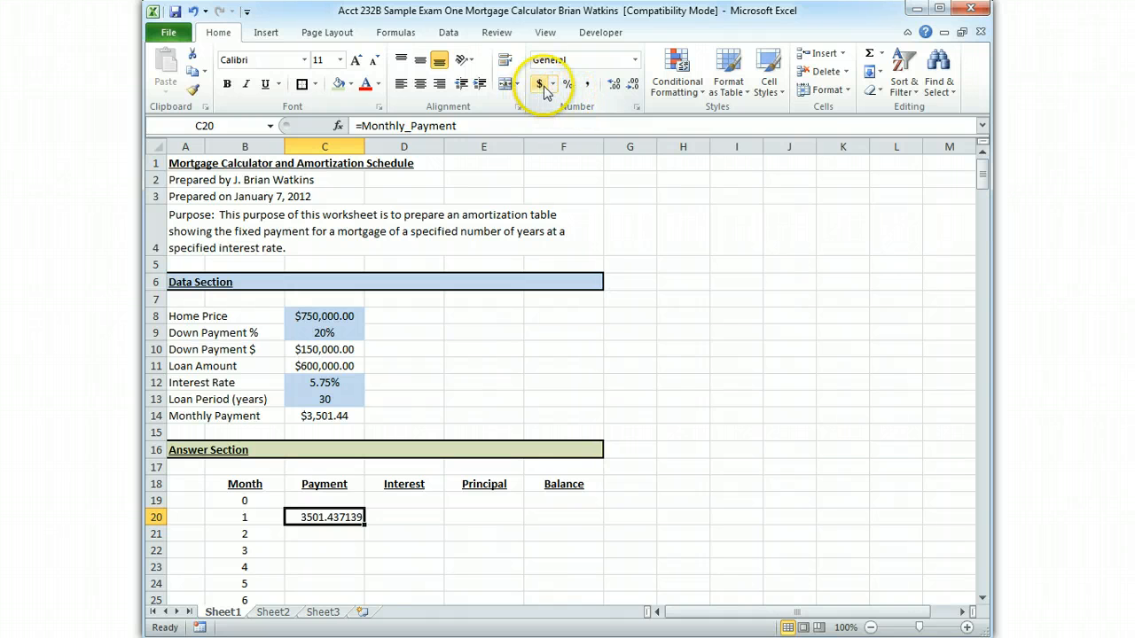
{"action": "left_click", "coordinate": [589, 86]}
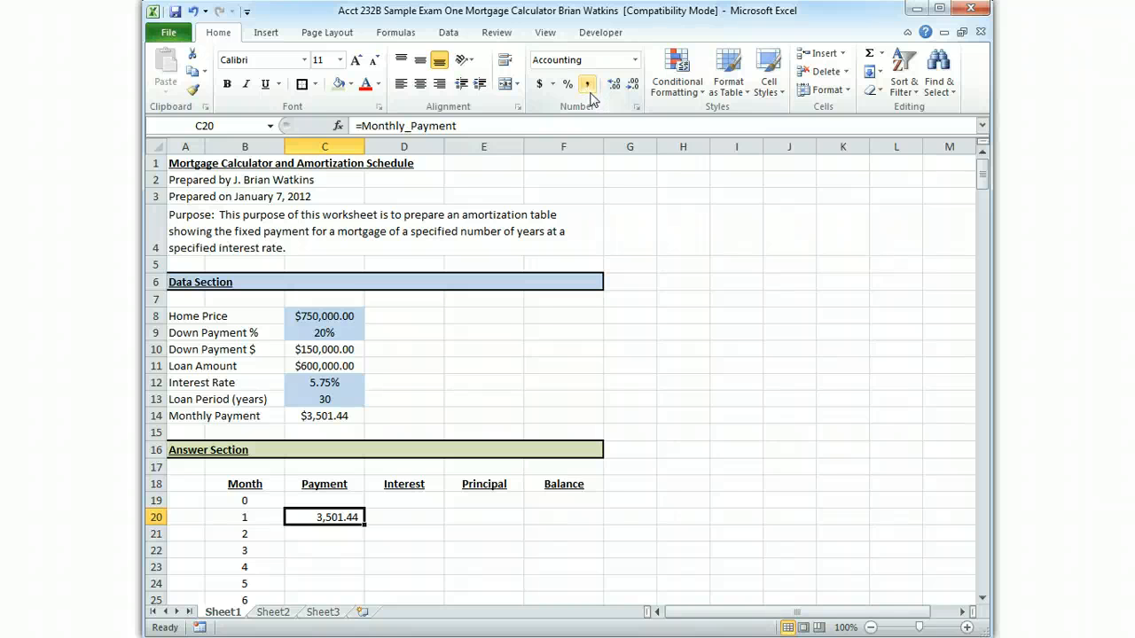
{"action": "left_click", "coordinate": [591, 92]}
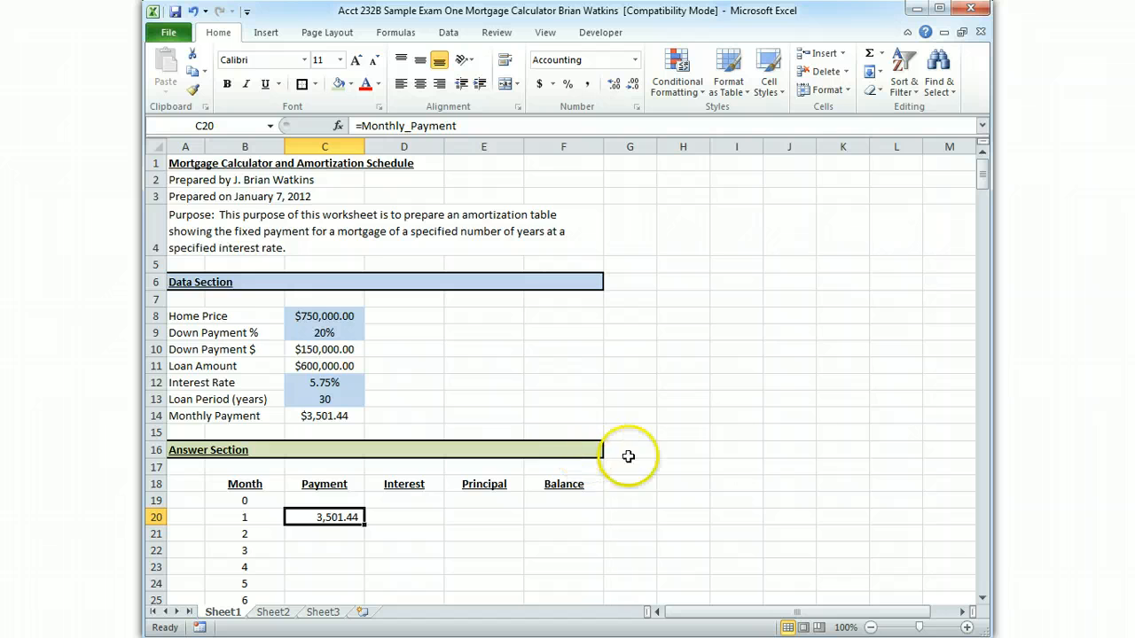
Fill the payment formula in C20 down the Payment column to month 360
{"action": "scroll", "coordinate": [793, 422], "scroll_direction": "down", "scroll_amount": 2}
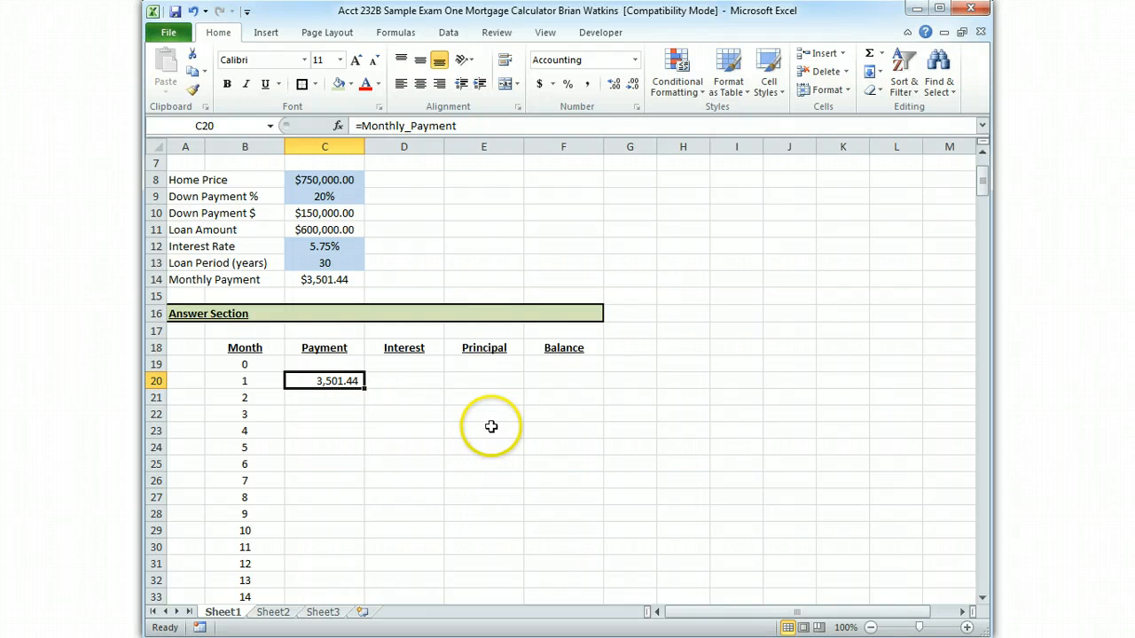
{"action": "mouse_move", "coordinate": [265, 383]}
{"action": "left_mouse_down"}
{"action": "mouse_move", "coordinate": [251, 399]}
{"action": "mouse_move", "coordinate": [251, 511]}
{"action": "mouse_move", "coordinate": [246, 373]}
{"action": "left_mouse_up"}
{"action": "scroll", "coordinate": [387, 421], "scroll_direction": "up", "scroll_amount": 5}
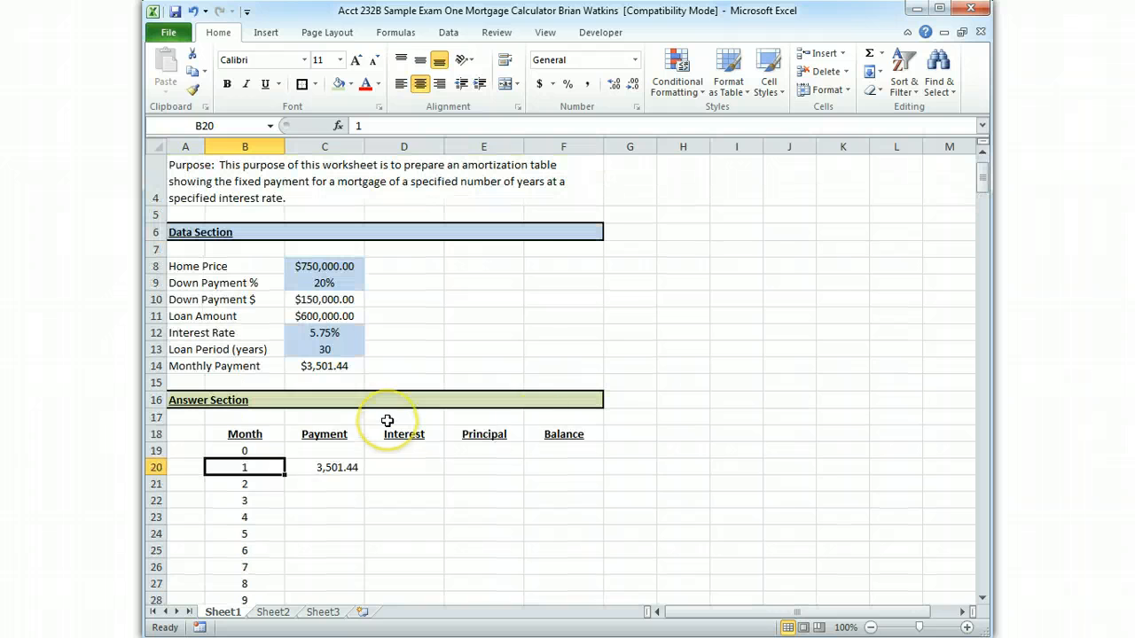
{"action": "left_click", "coordinate": [311, 468]}
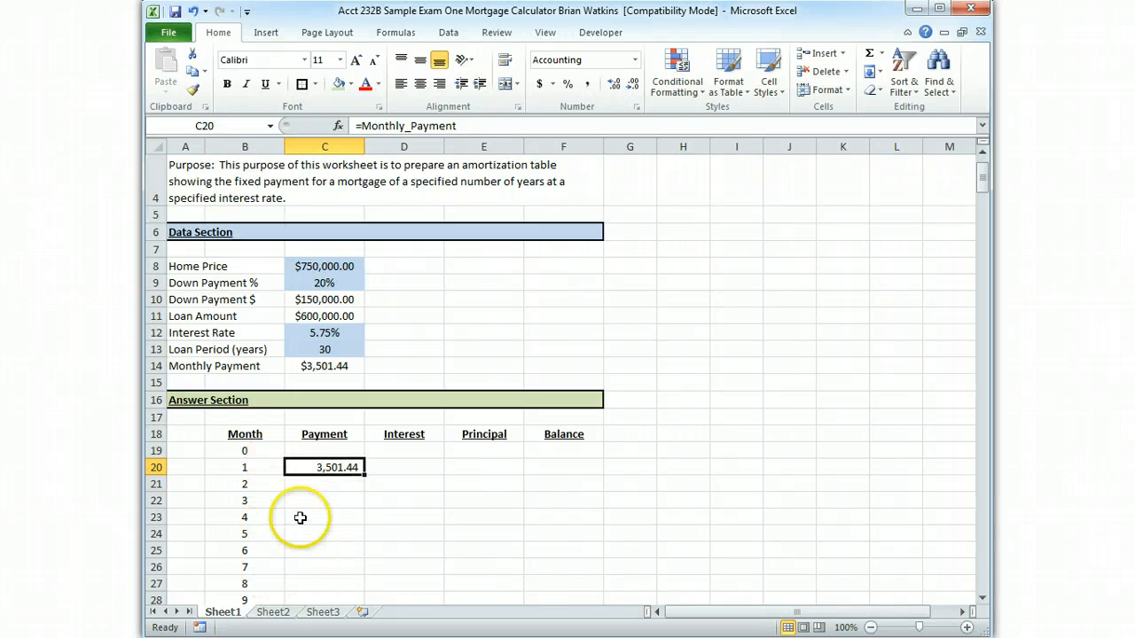
{"action": "double_click", "coordinate": [365, 473]}
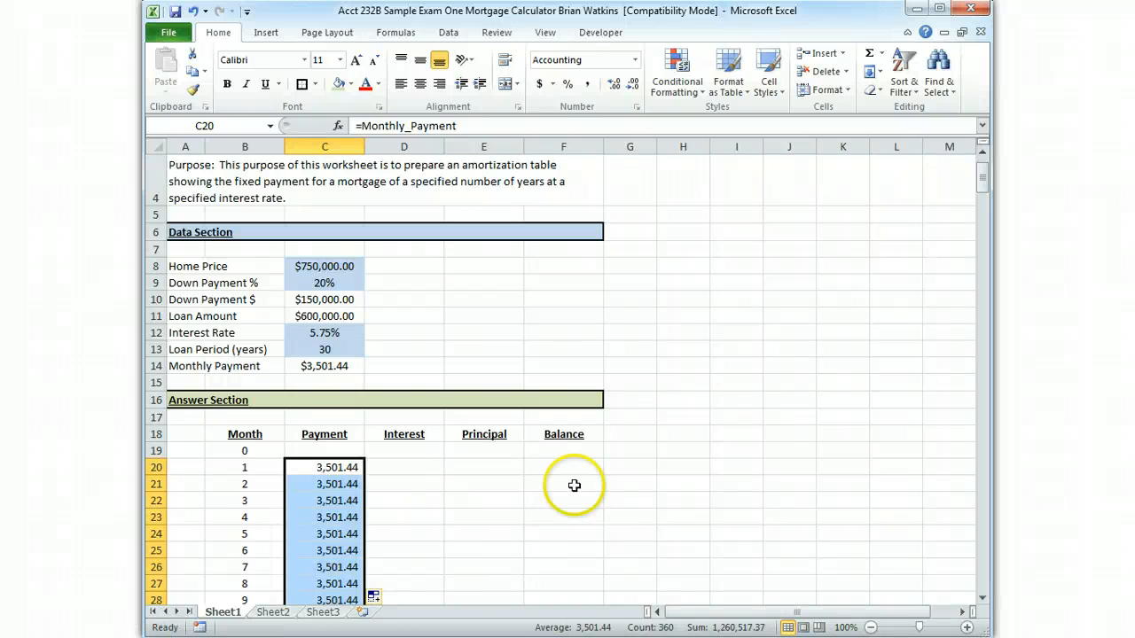
Enter the formula =Loan_Amount in F19 as the balance for month 0
{"action": "mouse_move", "coordinate": [981, 183]}
{"action": "left_mouse_down"}
{"action": "mouse_move", "coordinate": [958, 600]}
{"action": "mouse_move", "coordinate": [986, 220]}
{"action": "mouse_move", "coordinate": [978, 188]}
{"action": "left_mouse_up"}
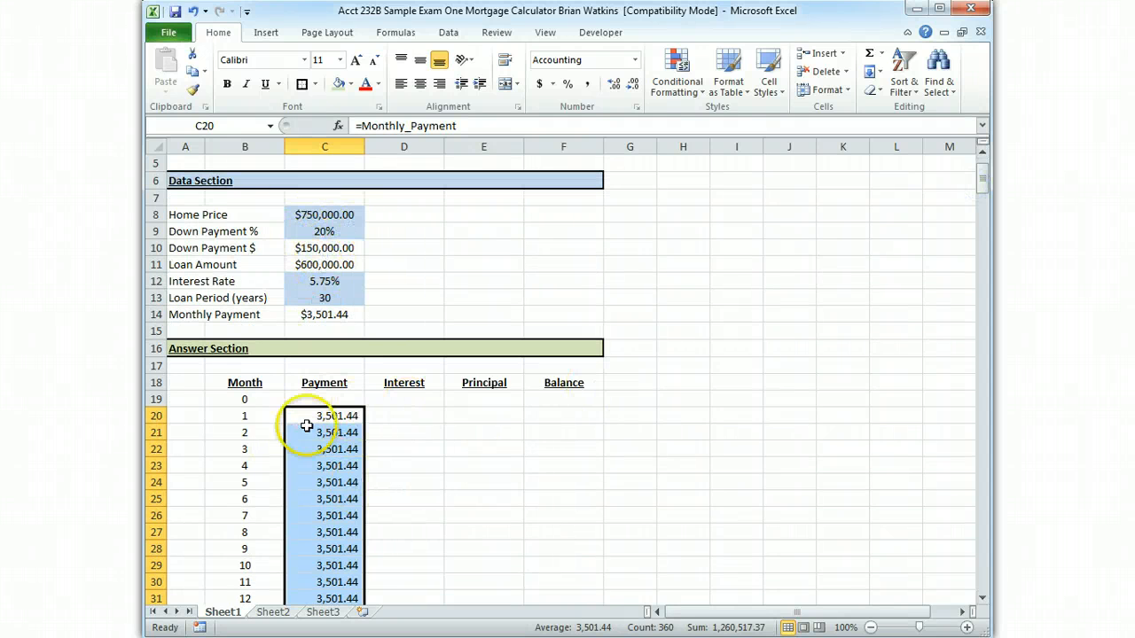
{"action": "left_click", "coordinate": [404, 416]}
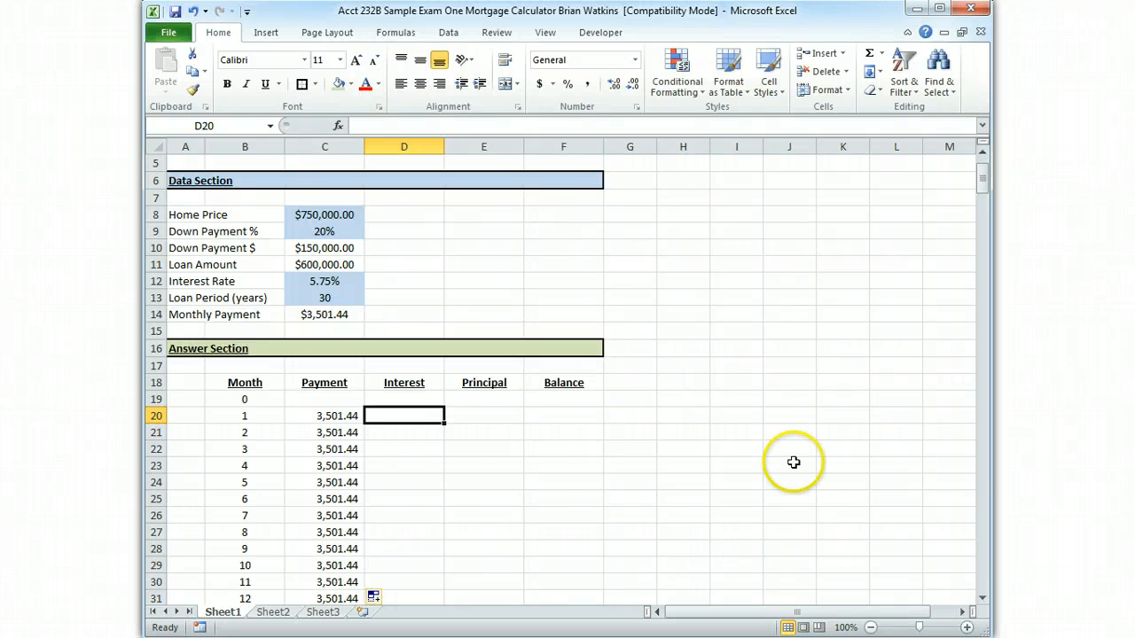
{"action": "left_click", "coordinate": [249, 400]}
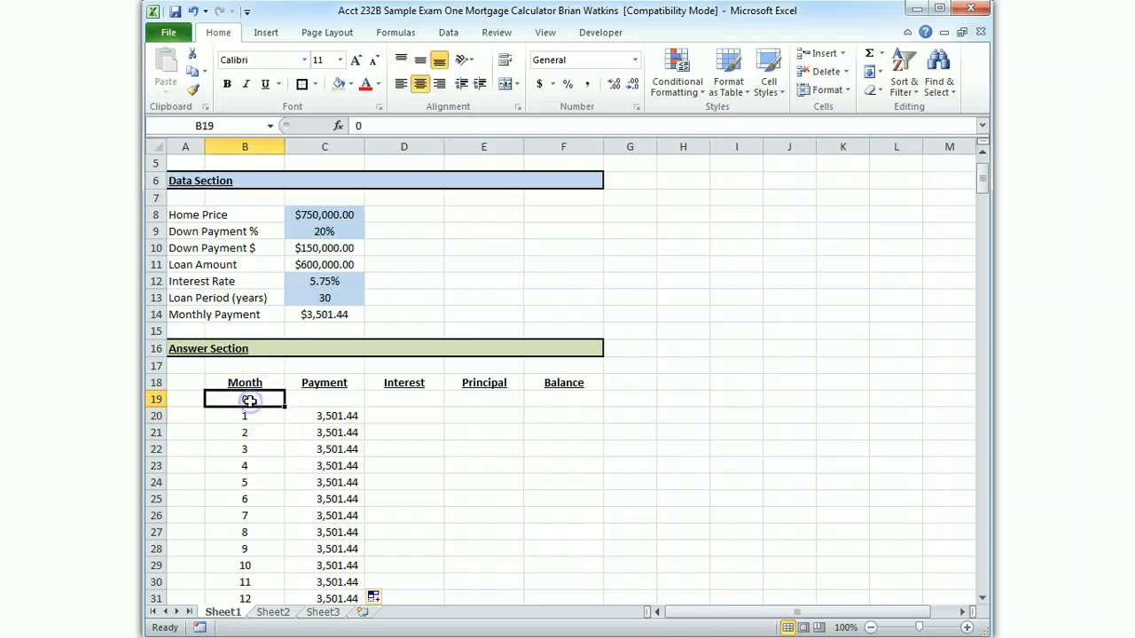
{"action": "left_click", "coordinate": [551, 400]}
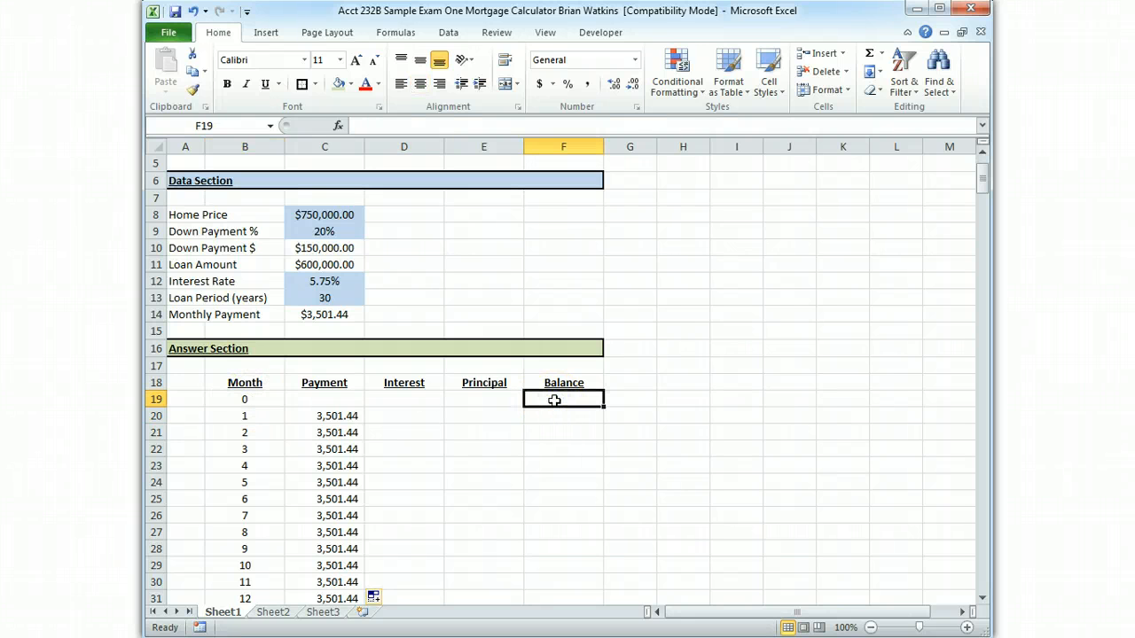
{"action": "type", "text": "="}
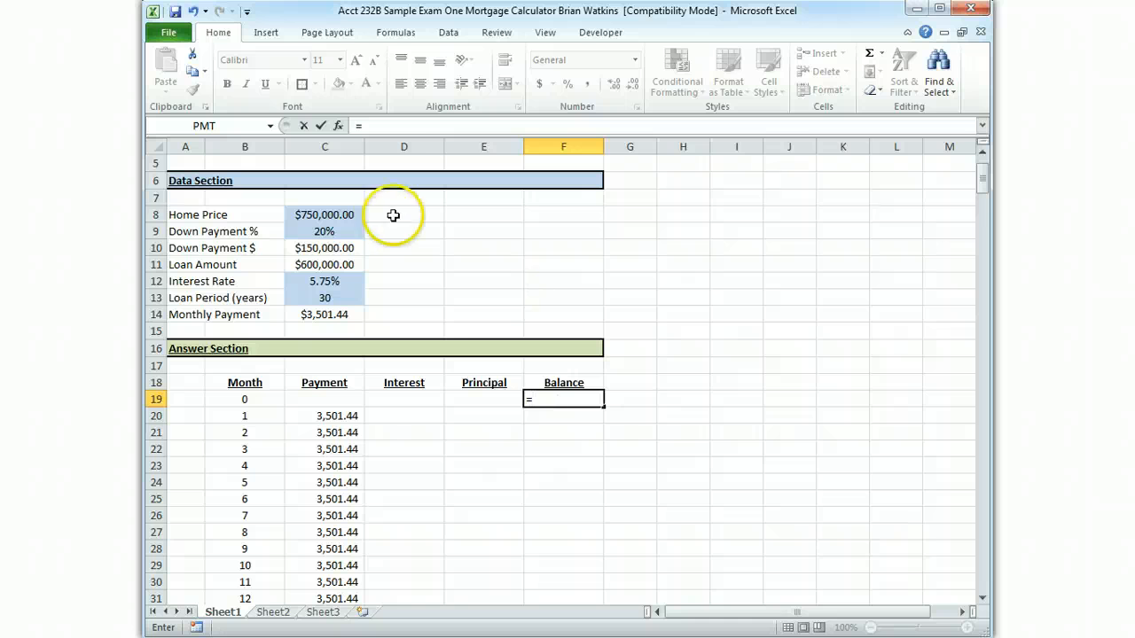
{"action": "left_click", "coordinate": [344, 265]}
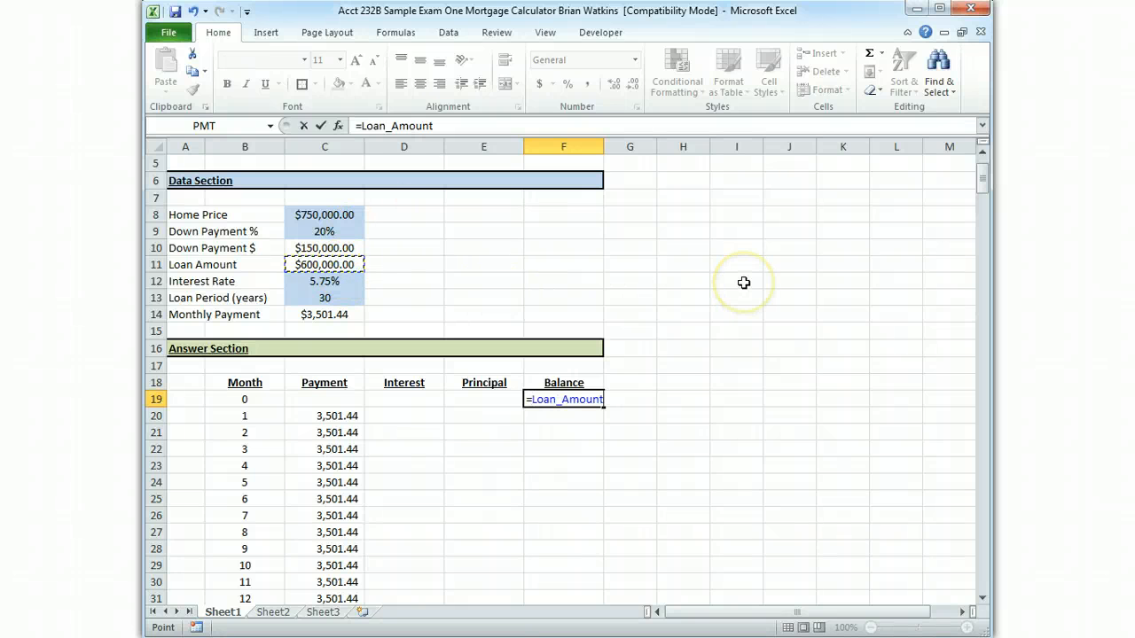
{"action": "key", "text": "Return"}
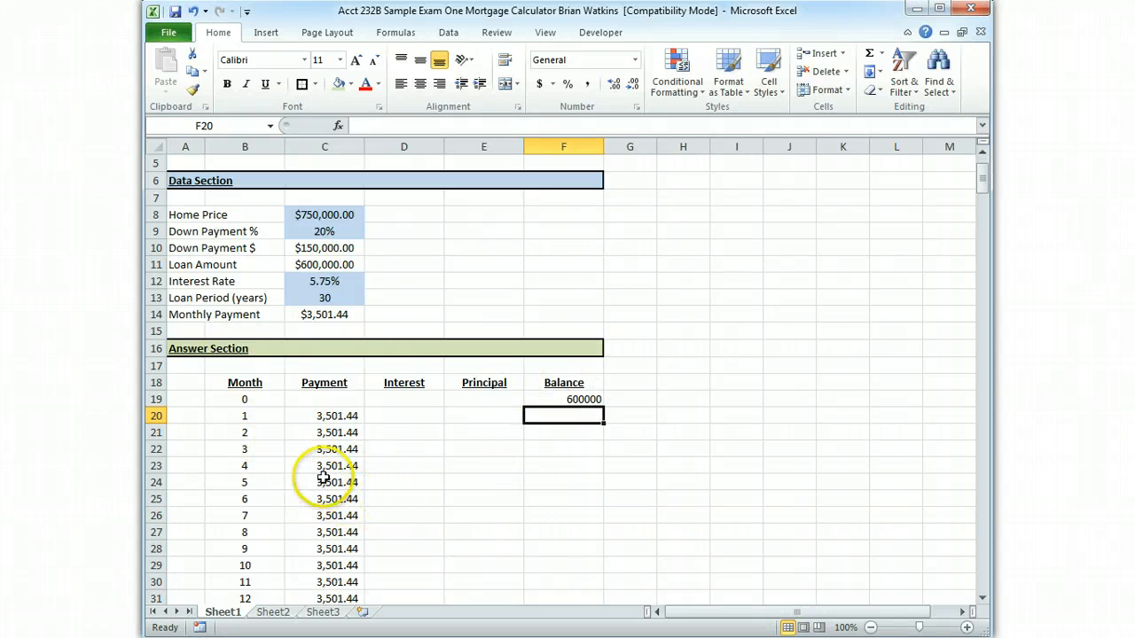
Format the month 0 balance in F19 with the comma number style
{"action": "left_click", "coordinate": [596, 400]}
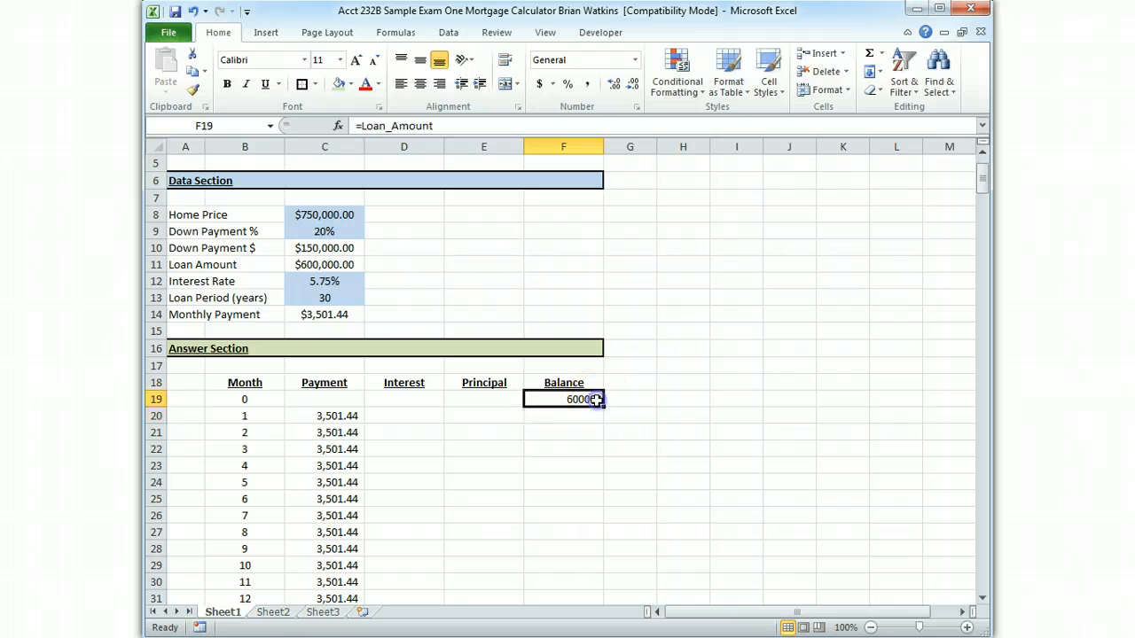
{"action": "left_click", "coordinate": [588, 85]}
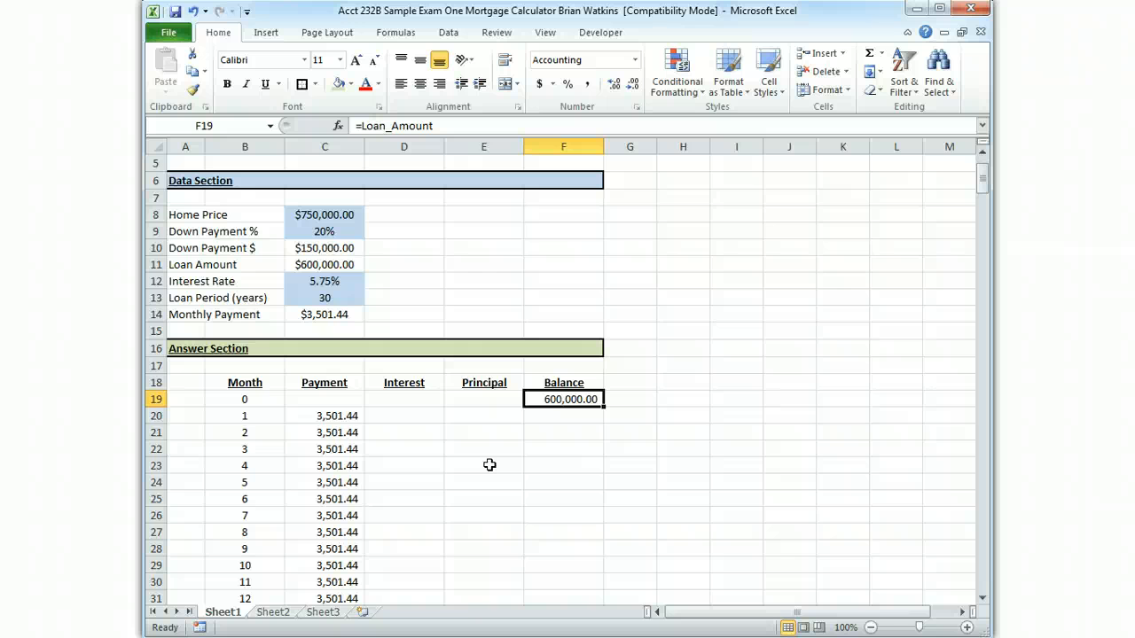
{"action": "left_click", "coordinate": [583, 407]}
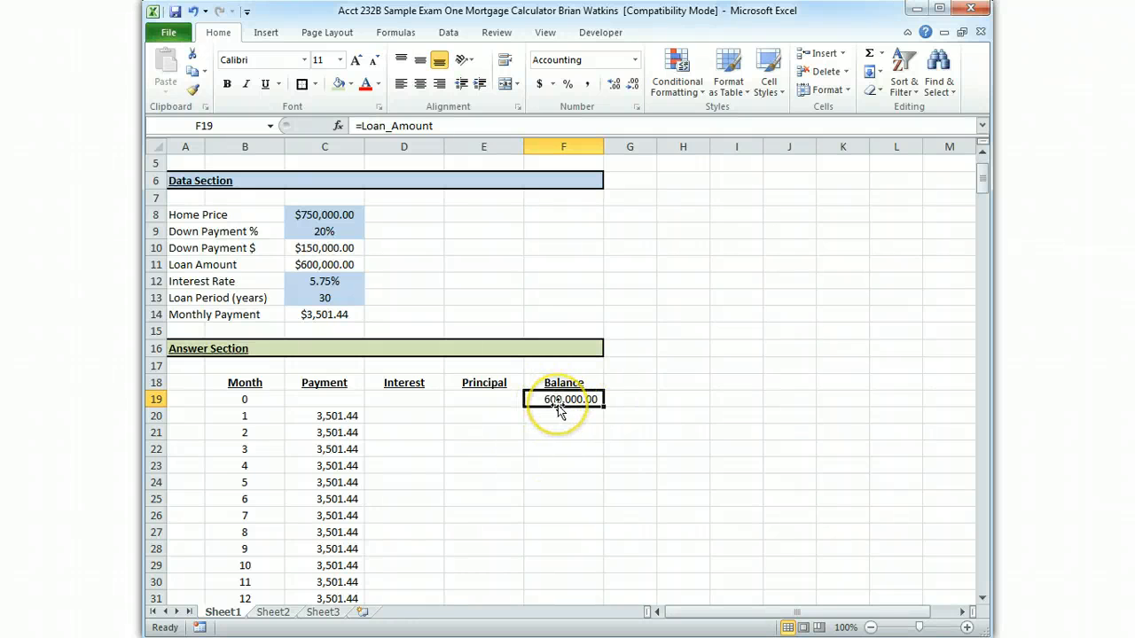
Enter the month 1 interest formula =F19*(Interest_Rate/12) in D20
{"action": "left_click", "coordinate": [417, 415]}
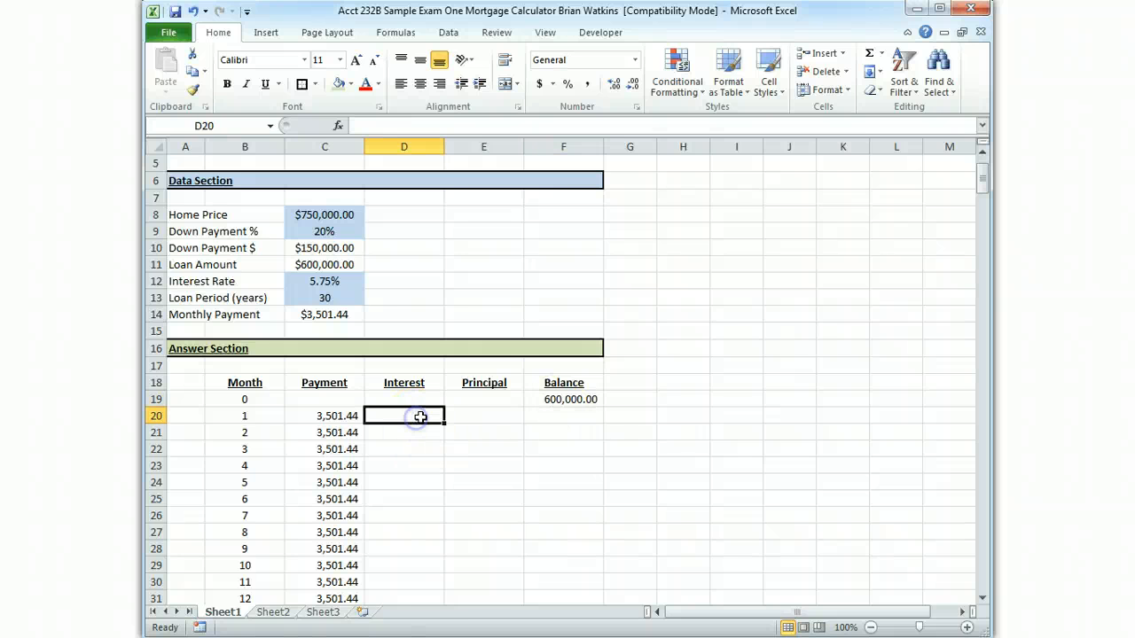
{"action": "type", "text": "="}
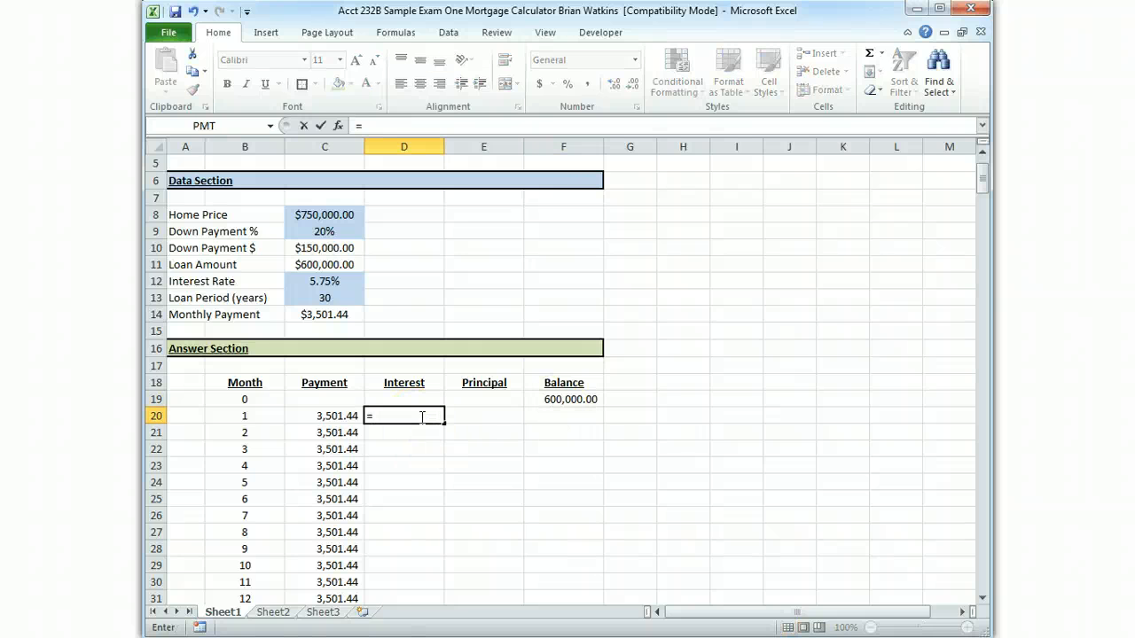
{"action": "type", "text": "("}
{"action": "left_click", "coordinate": [553, 403]}
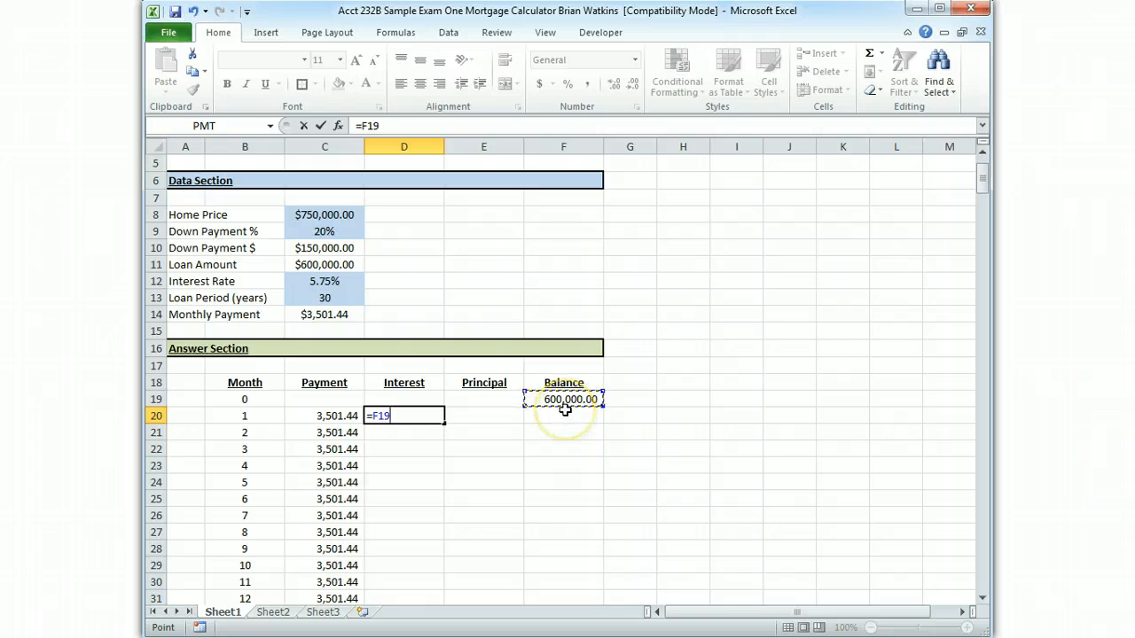
{"action": "type", "text": "*("}
{"action": "left_click", "coordinate": [321, 282]}
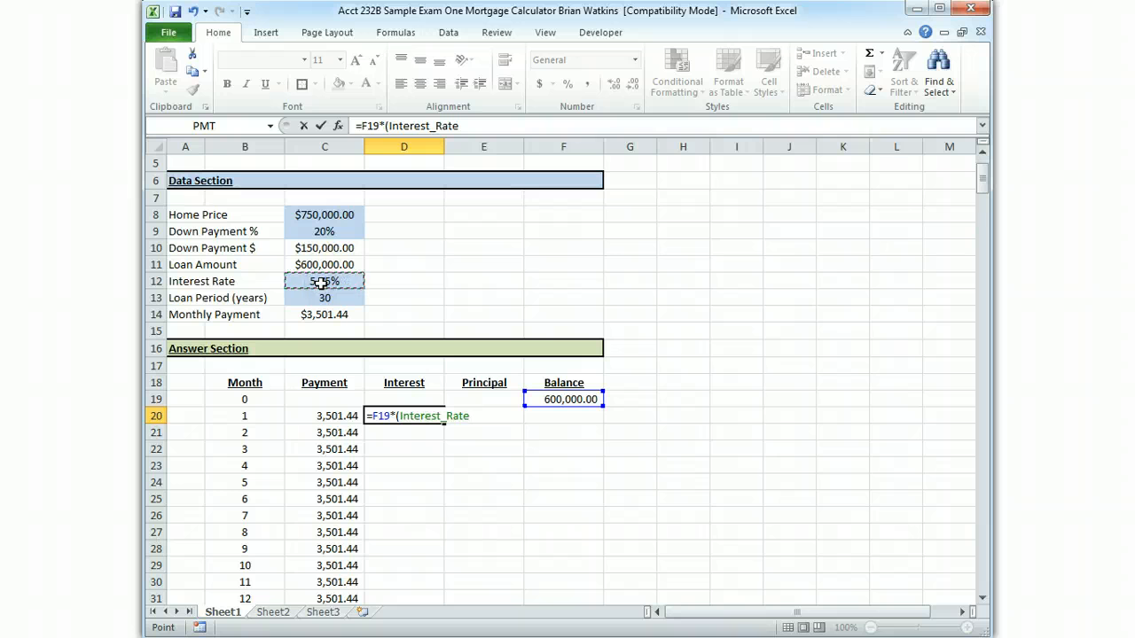
{"action": "type", "text": "*12"}
{"action": "key", "text": "BackSpace"}
{"action": "key", "text": "BackSpace"}
{"action": "key", "text": "BackSpace"}
{"action": "type", "text": "/12"}
{"action": "type", "text": ")"}
{"action": "key", "text": "Return"}
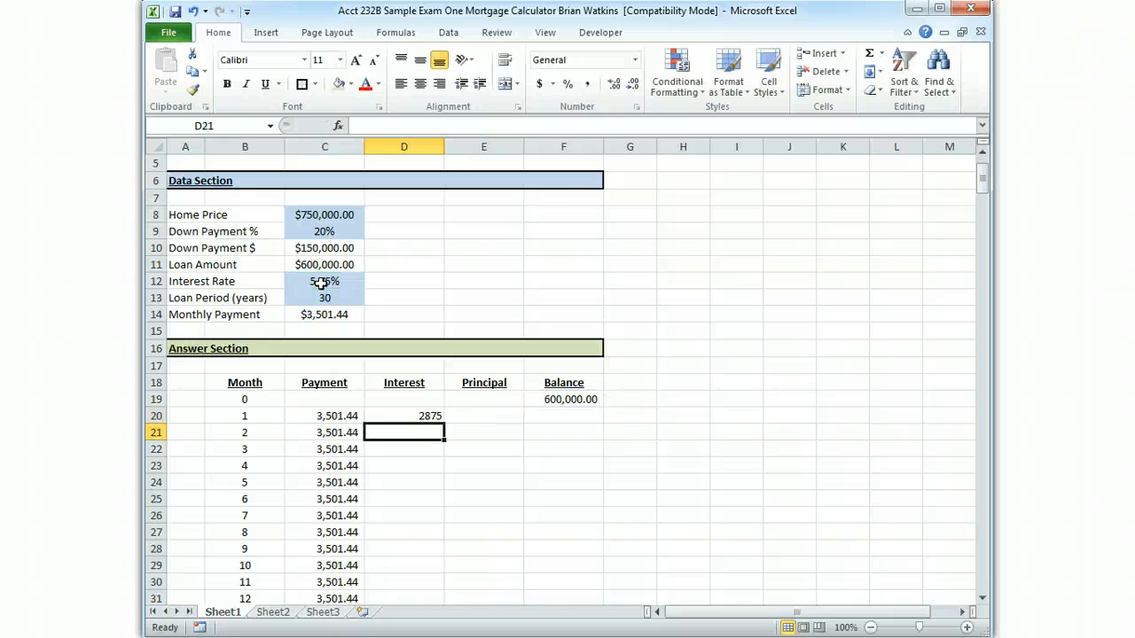
Trace the precedents of the interest formula in D20, and clear the tracing arrows
{"action": "left_click", "coordinate": [429, 415]}
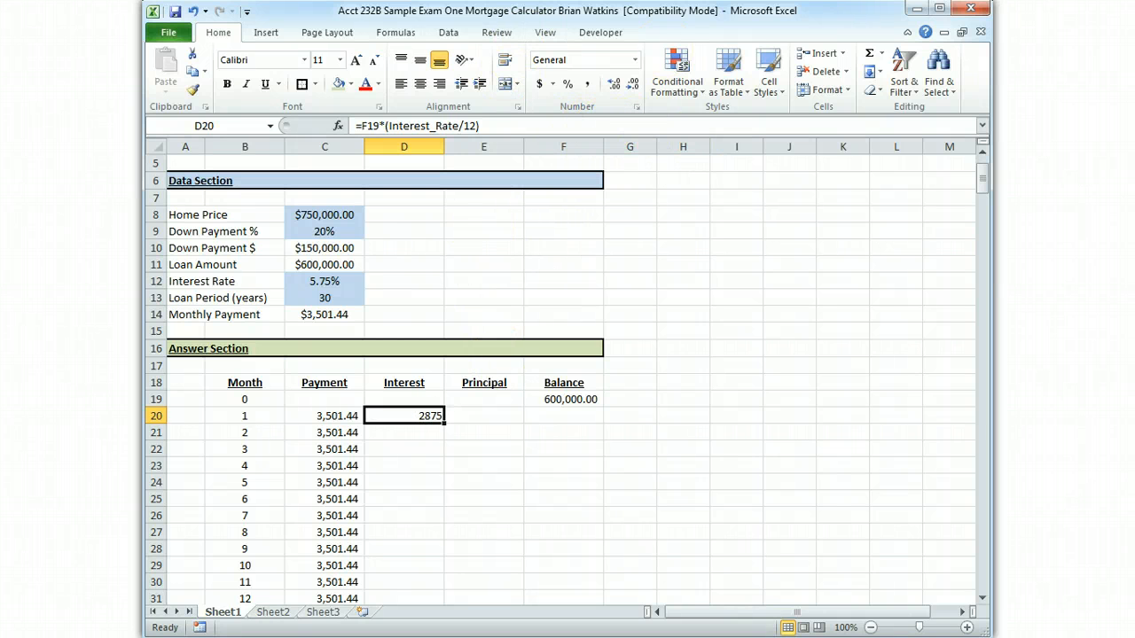
{"action": "left_click", "coordinate": [411, 37]}
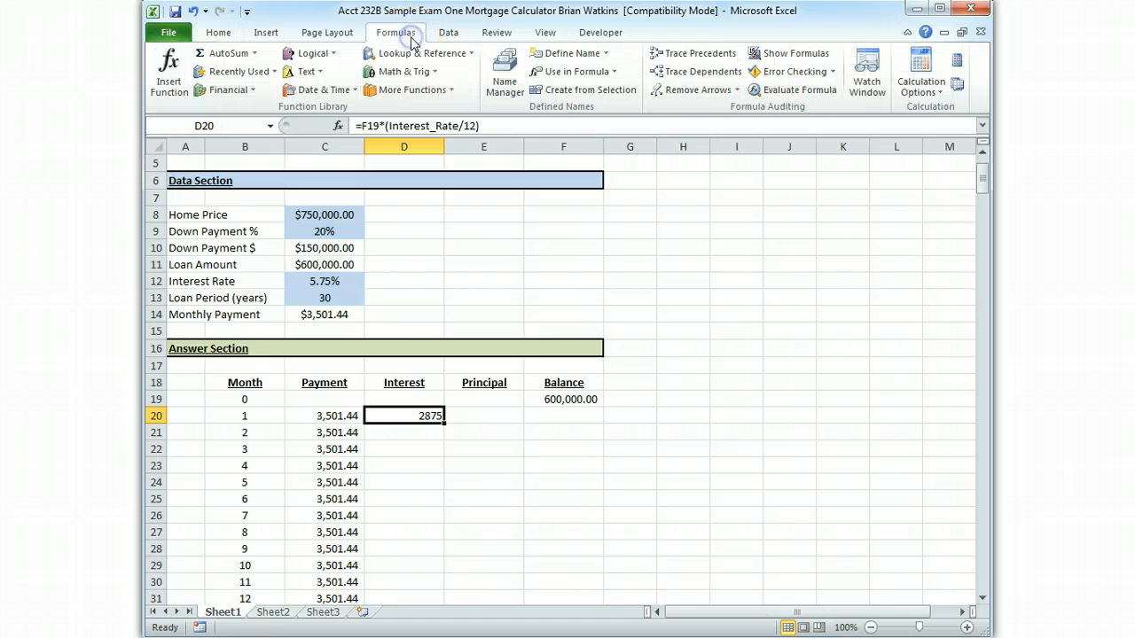
{"action": "left_click", "coordinate": [725, 56]}
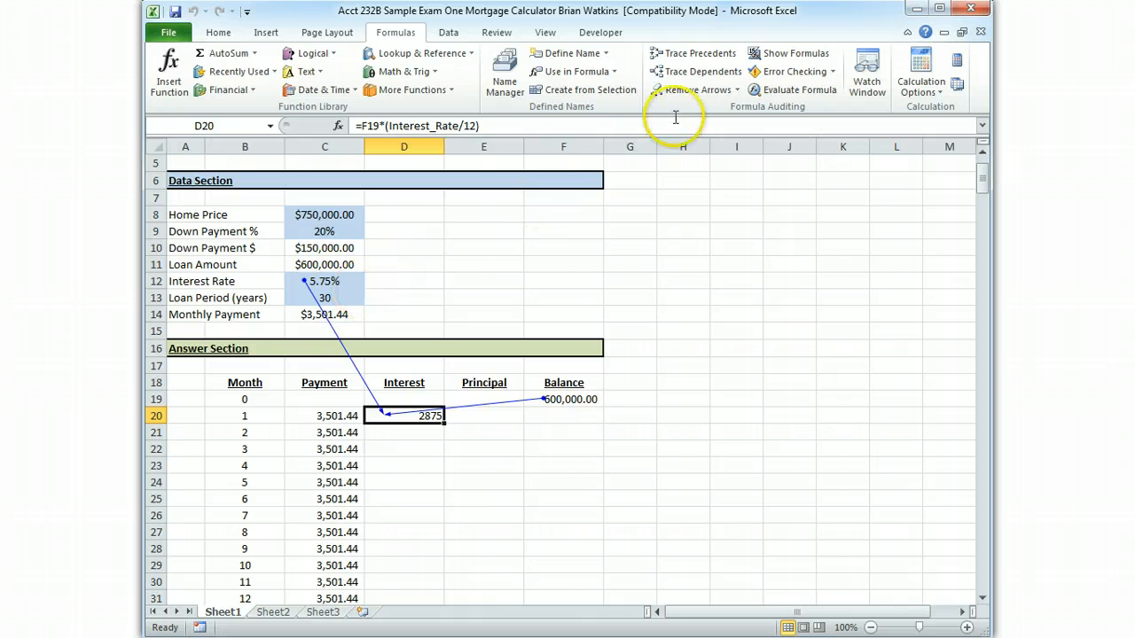
{"action": "left_click", "coordinate": [687, 89]}
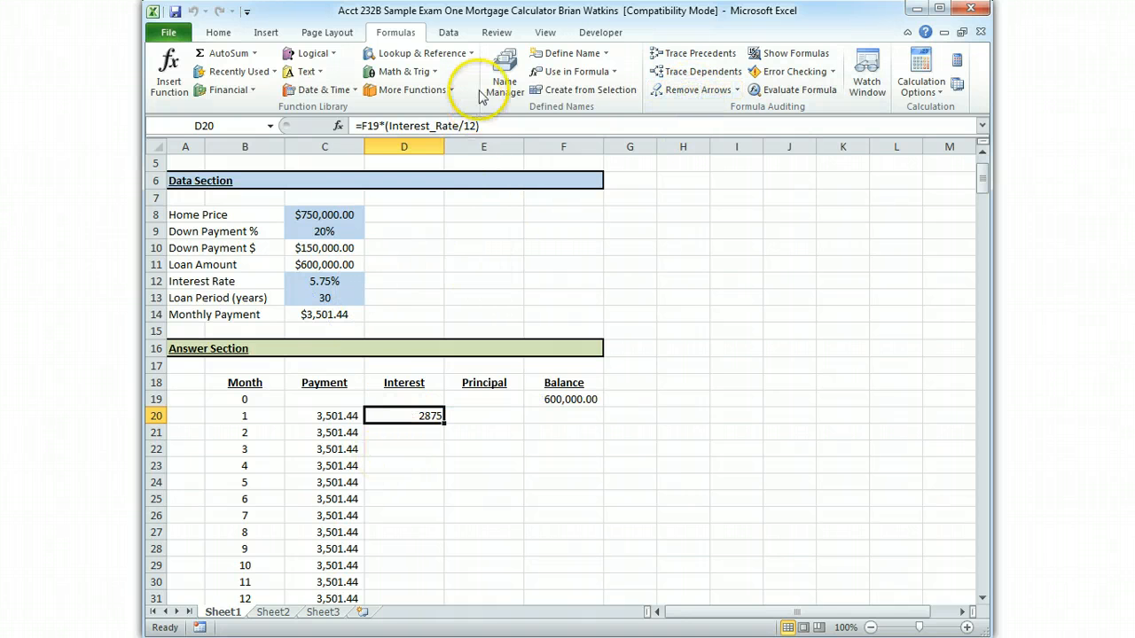
Apply the comma number style to D20 and fill its interest formula down the Interest column to month 360
{"action": "left_click", "coordinate": [395, 413]}
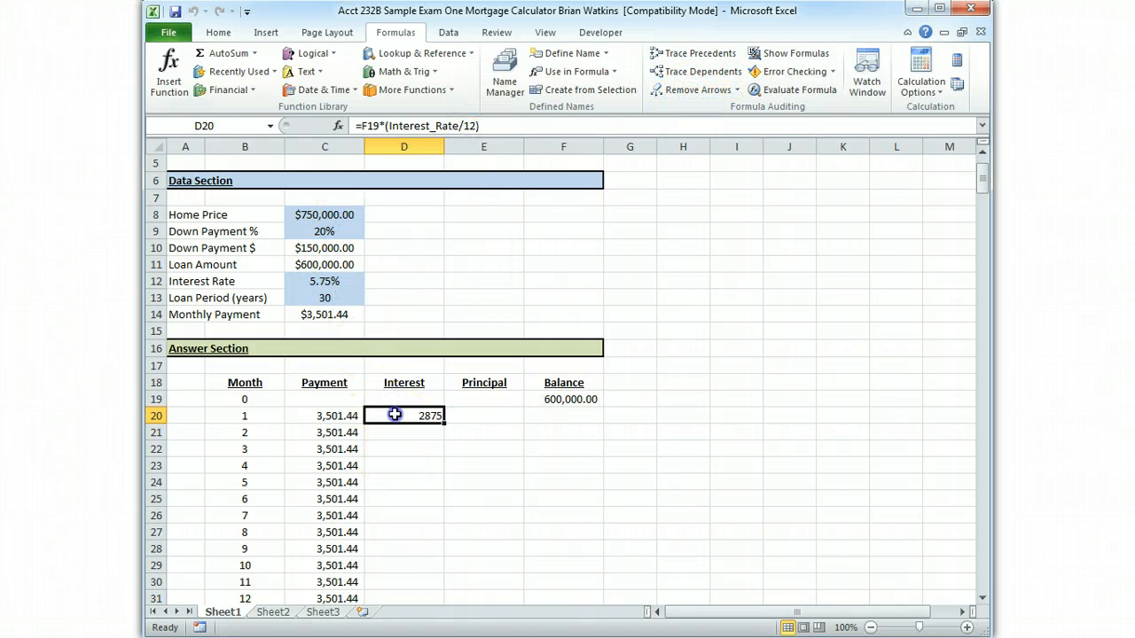
{"action": "left_click", "coordinate": [218, 32]}
{"action": "left_click", "coordinate": [585, 84]}
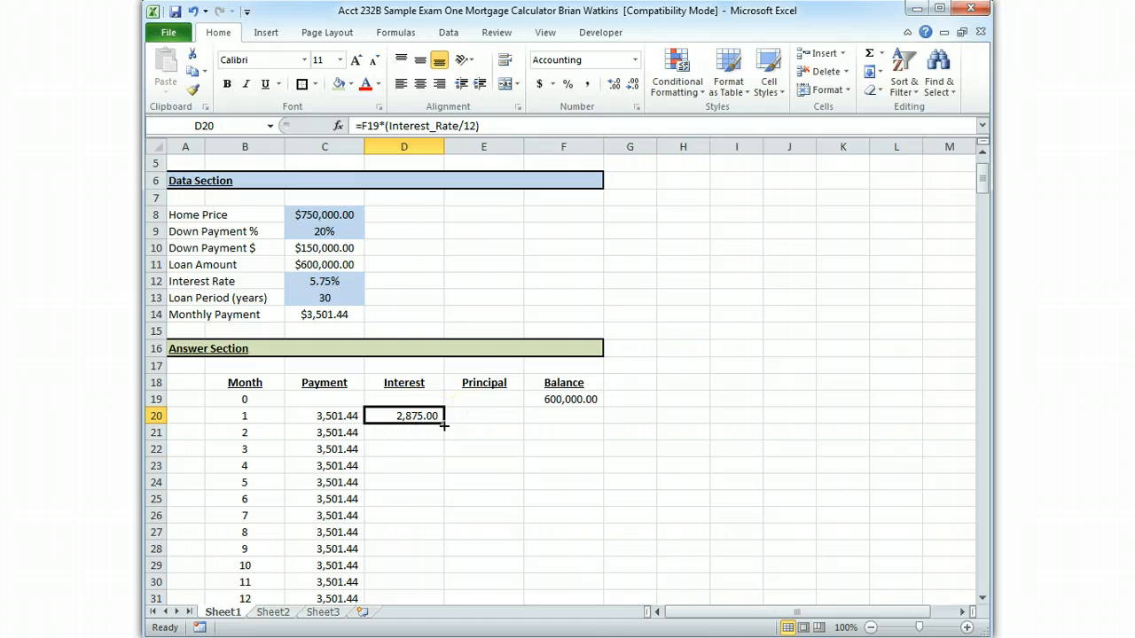
{"action": "double_click", "coordinate": [443, 426]}
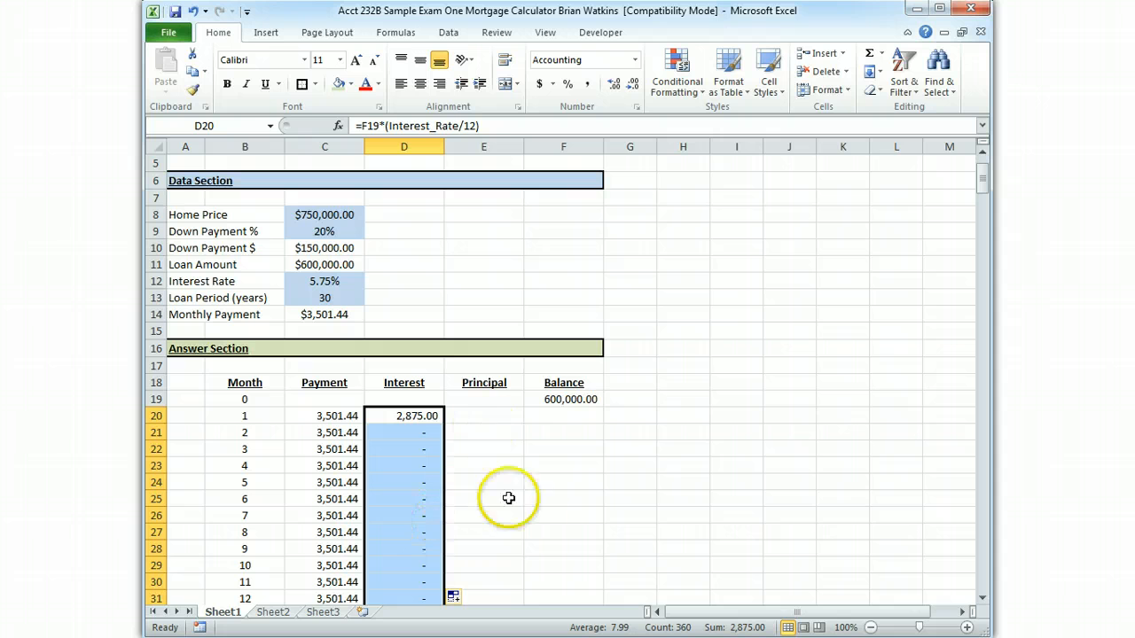
Trace the precedents of the month 2 interest formula in D21, check the Balance cells below it, and clear the arrows
{"action": "left_click", "coordinate": [423, 433]}
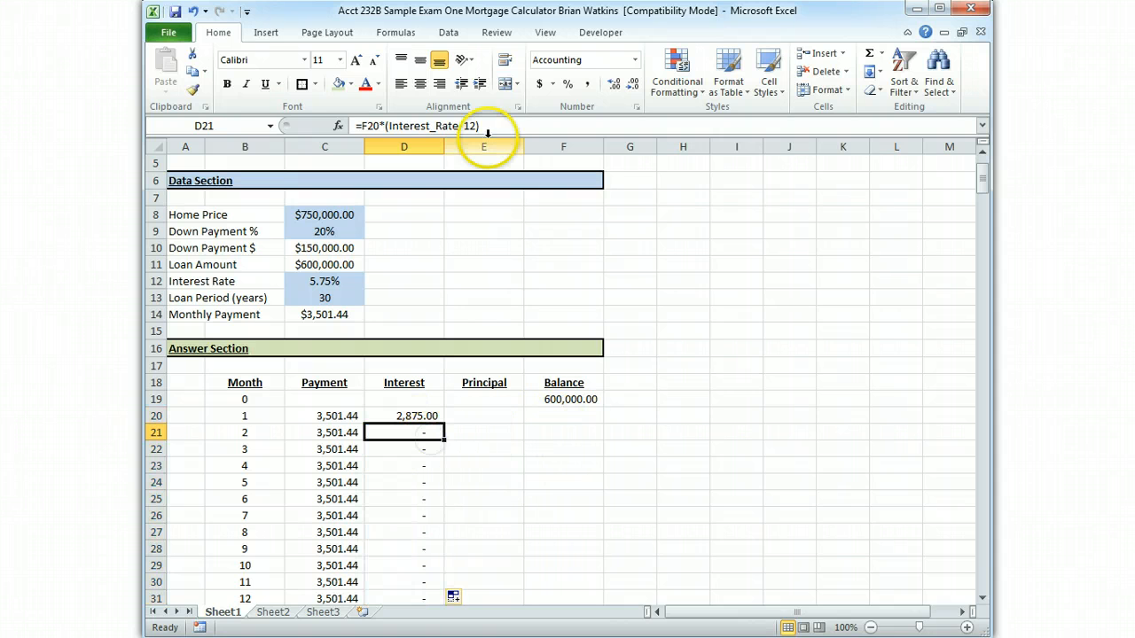
{"action": "left_click", "coordinate": [398, 32]}
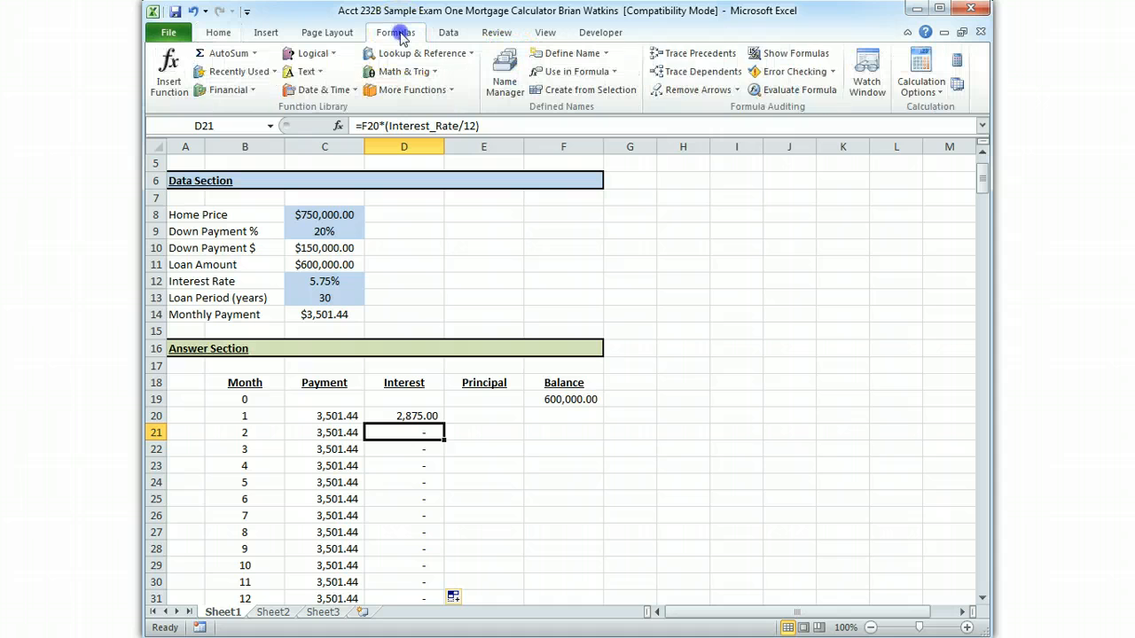
{"action": "left_click", "coordinate": [696, 53]}
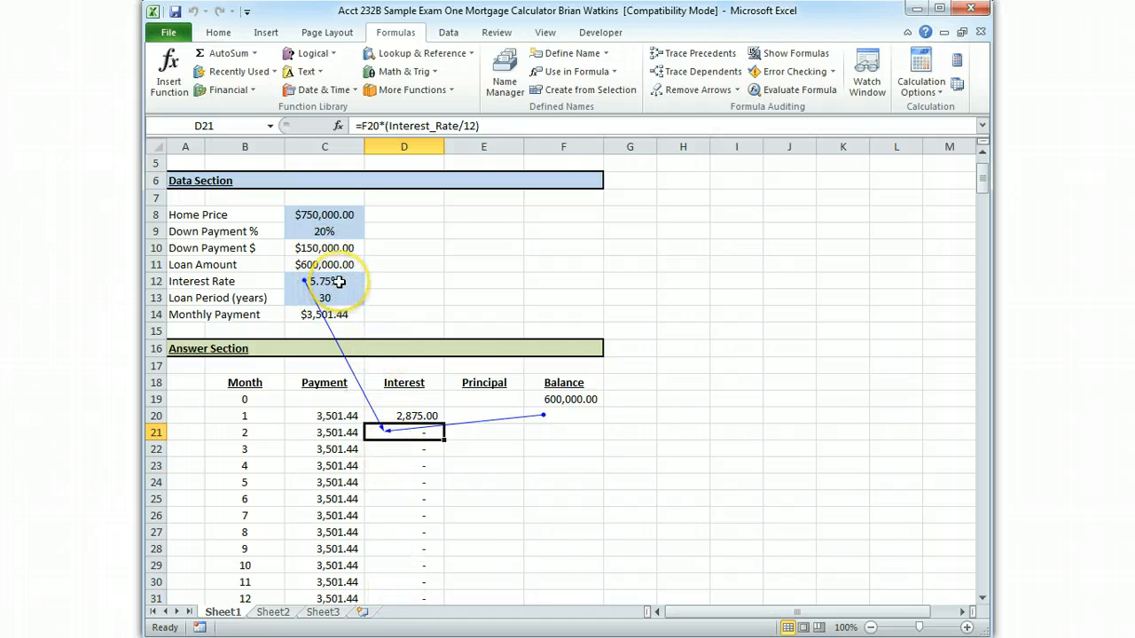
{"action": "left_click", "coordinate": [549, 431]}
{"action": "left_click", "coordinate": [549, 449]}
{"action": "left_click", "coordinate": [545, 465]}
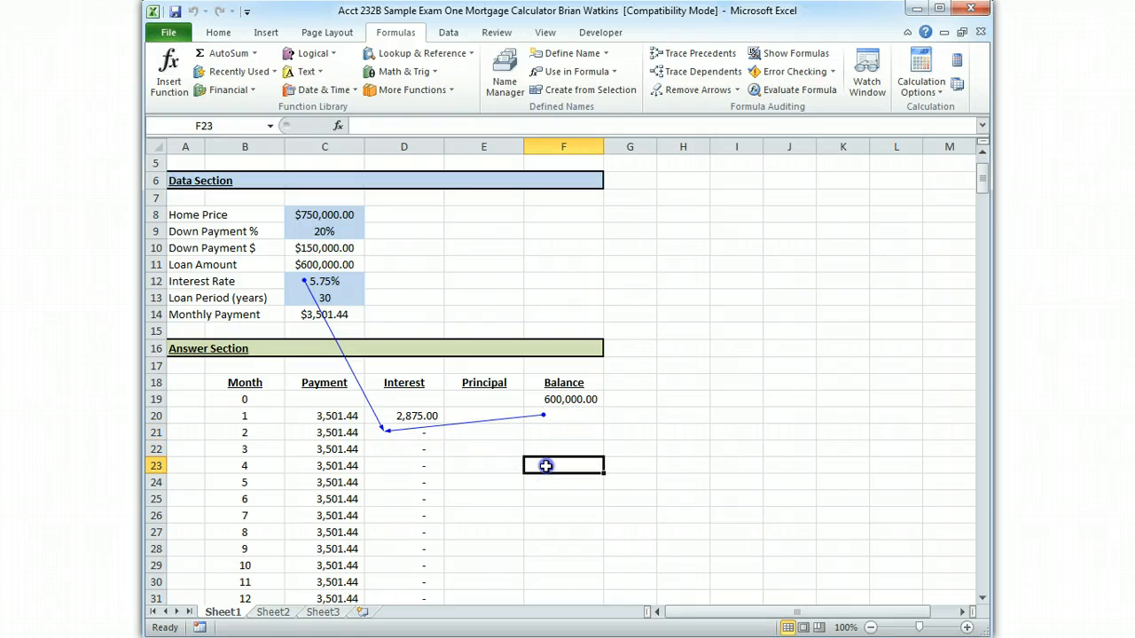
{"action": "left_click", "coordinate": [543, 482]}
{"action": "left_click", "coordinate": [538, 502]}
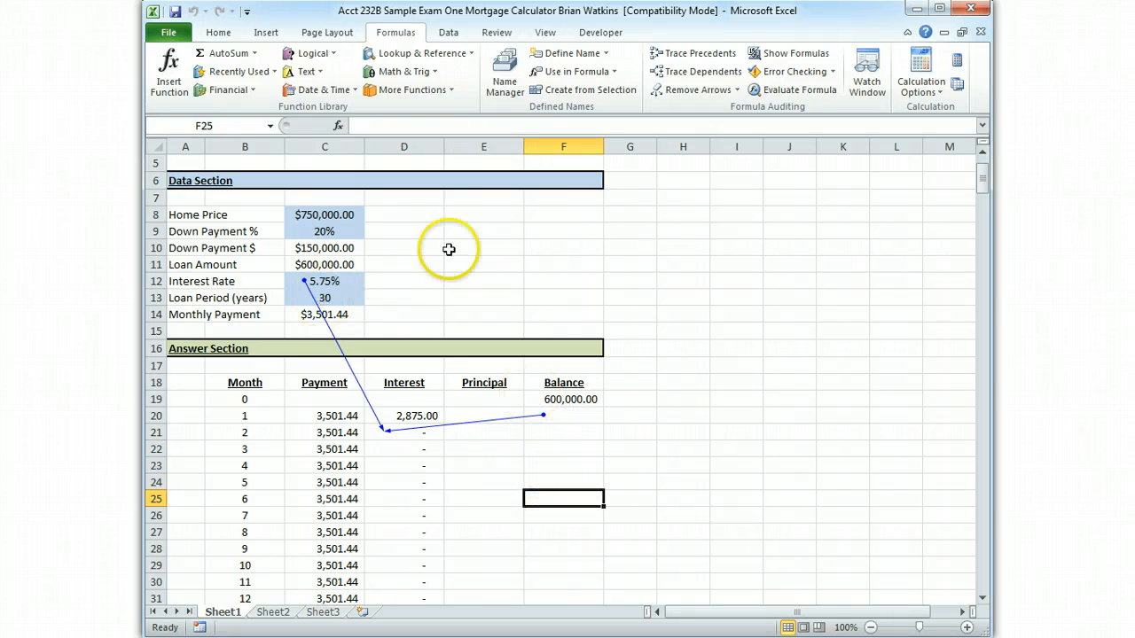
{"action": "left_click", "coordinate": [689, 90]}
{"action": "left_click", "coordinate": [495, 416]}
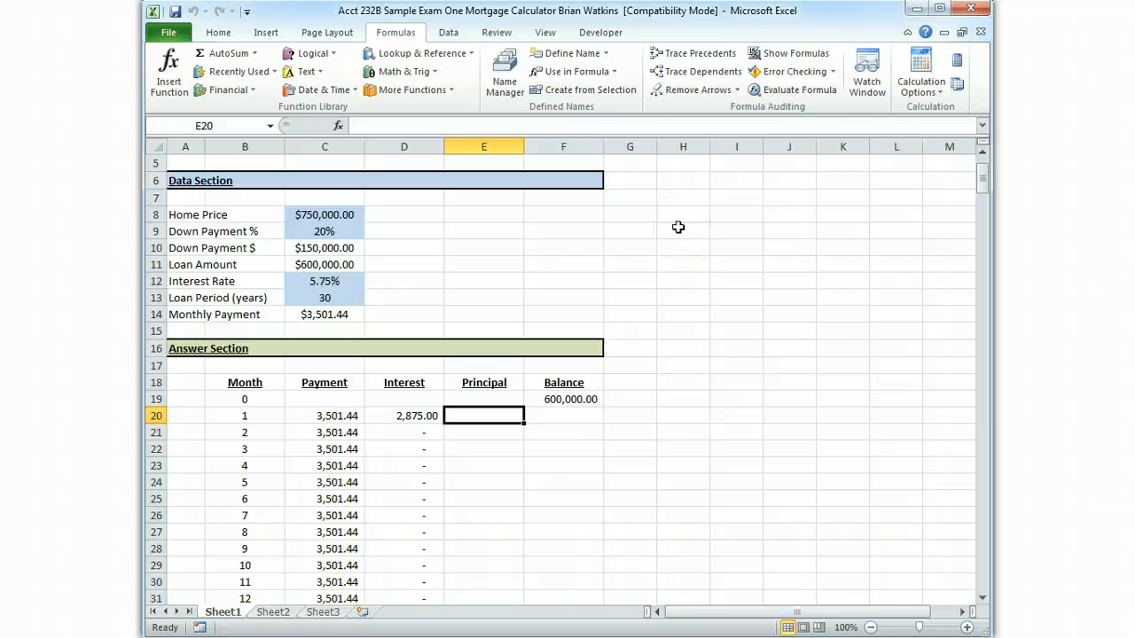
Enter the month 1 principal formula =C20-D20 in E20 and review it alongside the interest formula in D20
{"action": "type", "text": "="}
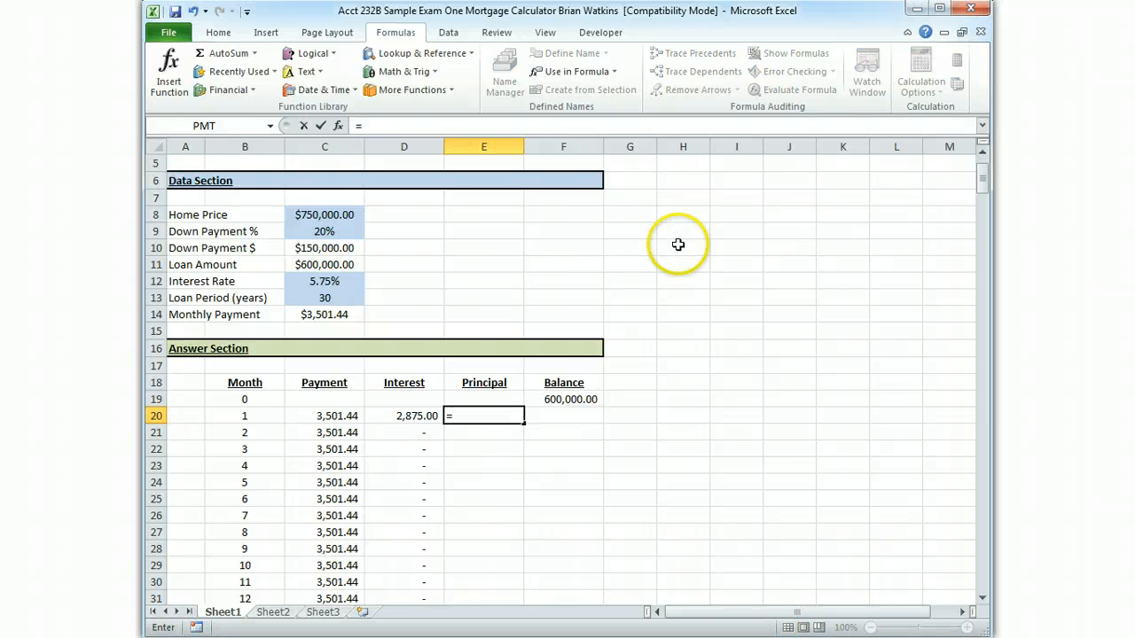
{"action": "left_click", "coordinate": [345, 417]}
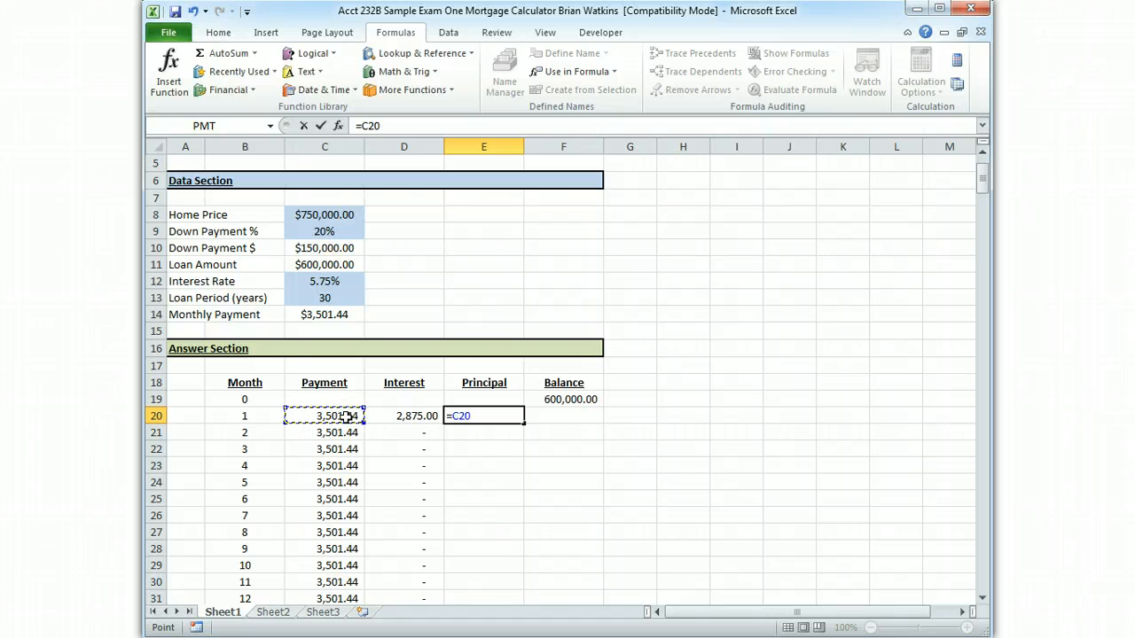
{"action": "type", "text": "-"}
{"action": "left_click", "coordinate": [398, 416]}
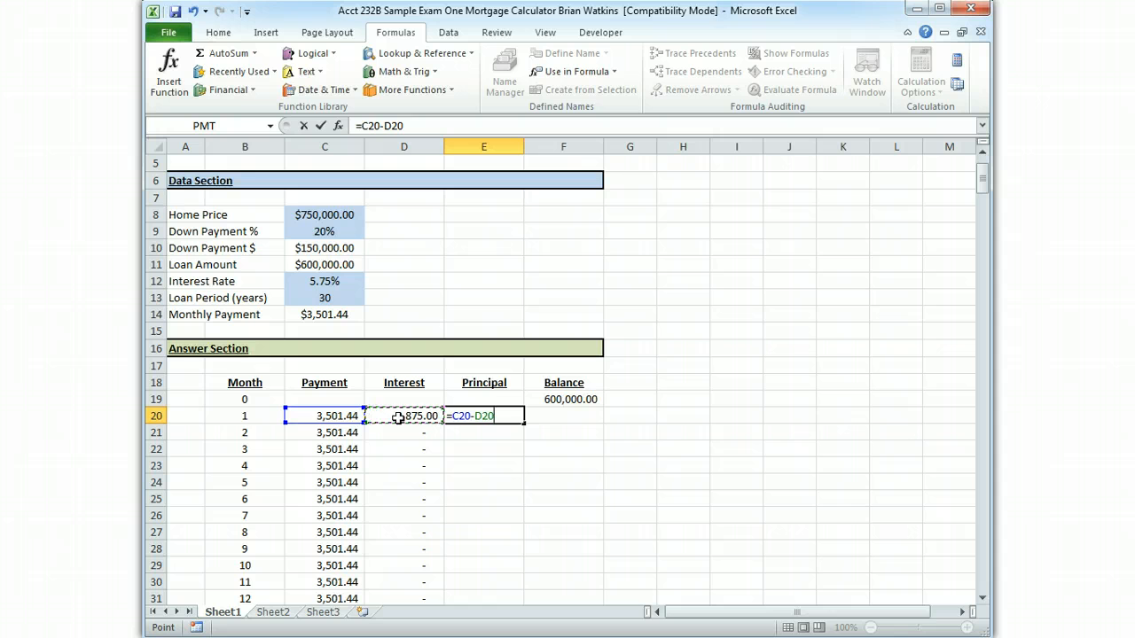
{"action": "key", "text": "Return"}
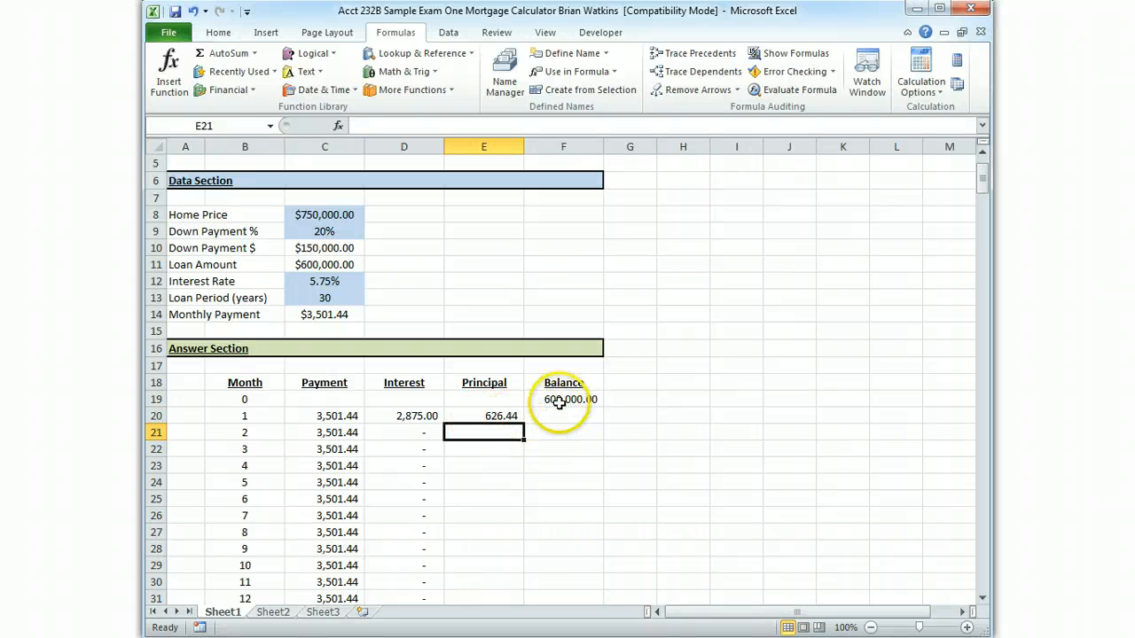
{"action": "left_click", "coordinate": [429, 417]}
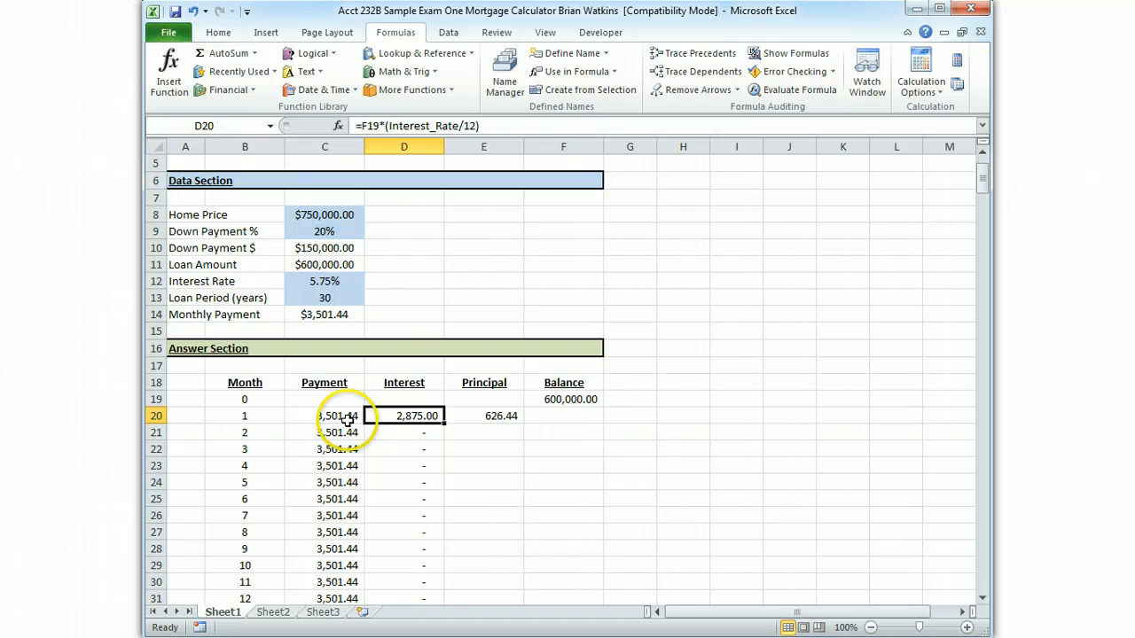
{"action": "left_click", "coordinate": [491, 420]}
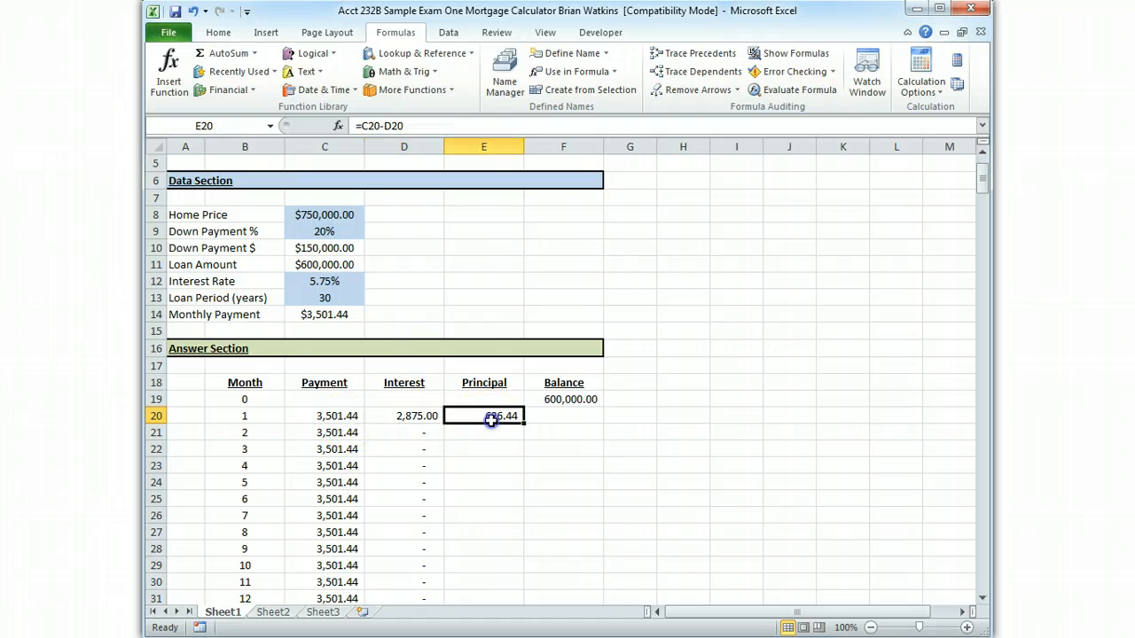
Enter the month 1 balance formula =F19-E20 in F20
{"action": "left_click", "coordinate": [546, 418]}
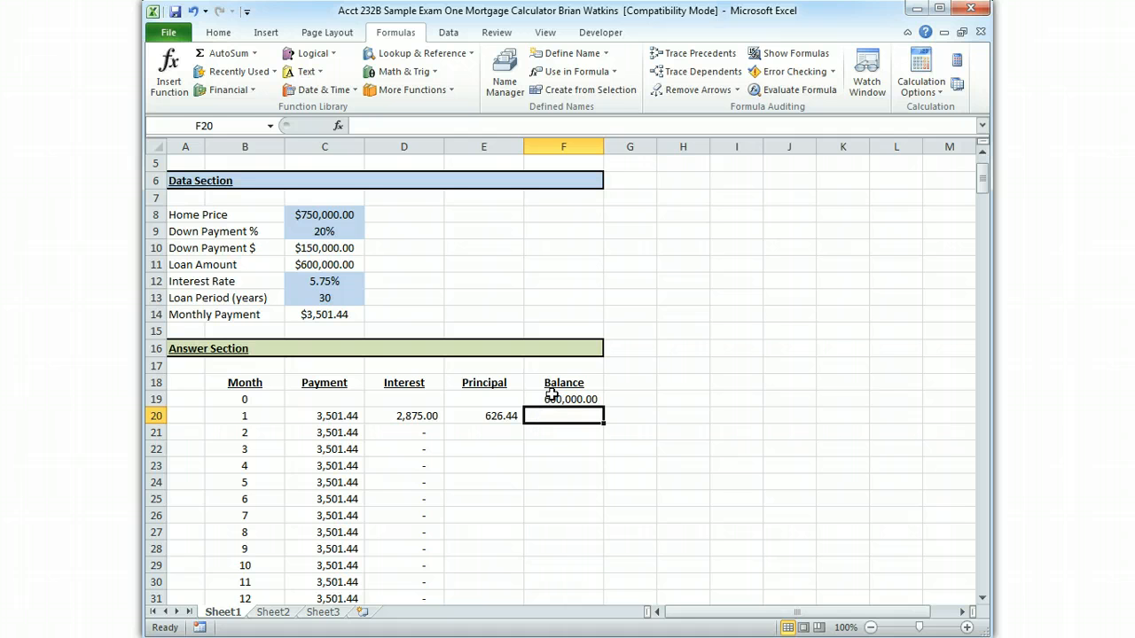
{"action": "type", "text": "="}
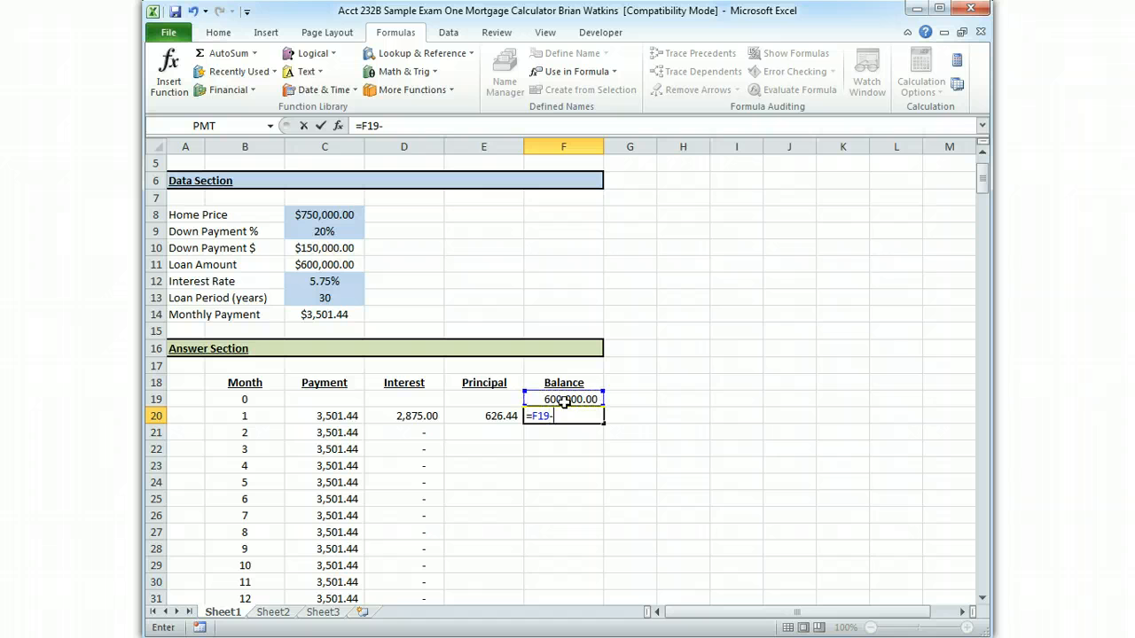
{"action": "left_click", "coordinate": [507, 417]}
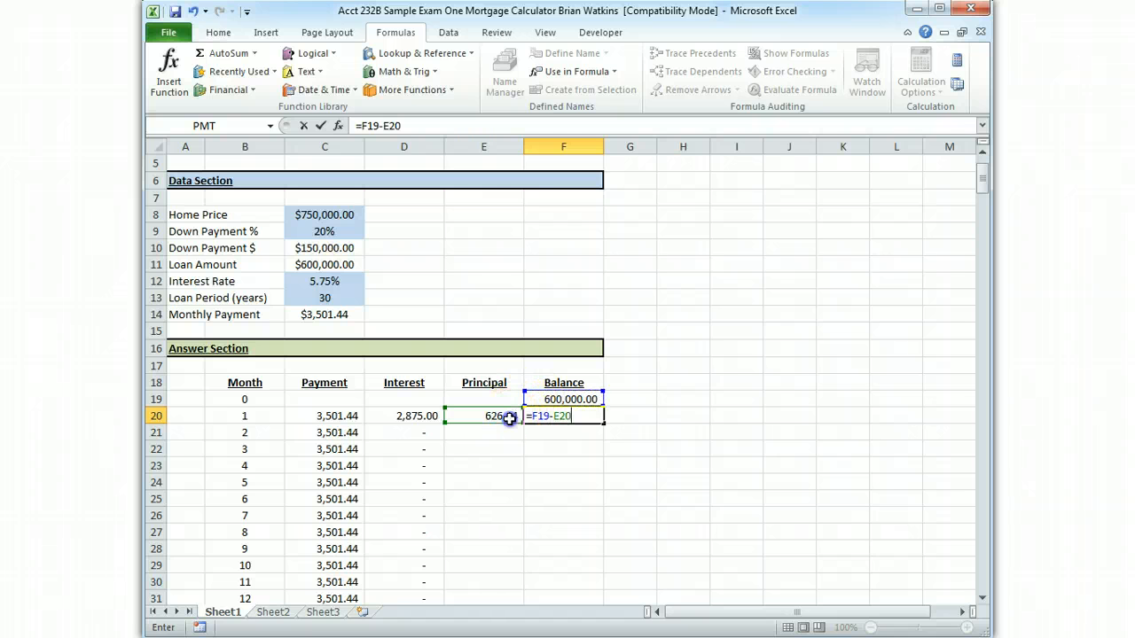
{"action": "key", "text": "Return"}
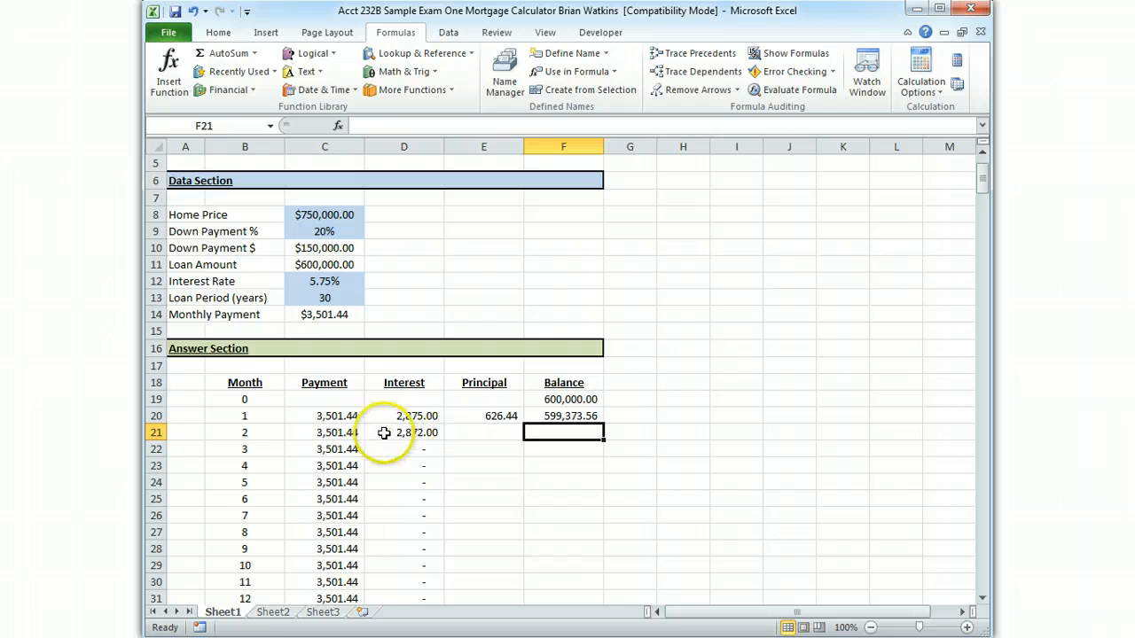
Fill the principal formula in E20 and the balance formula in F20 down their columns to month 360
{"action": "left_click", "coordinate": [491, 414]}
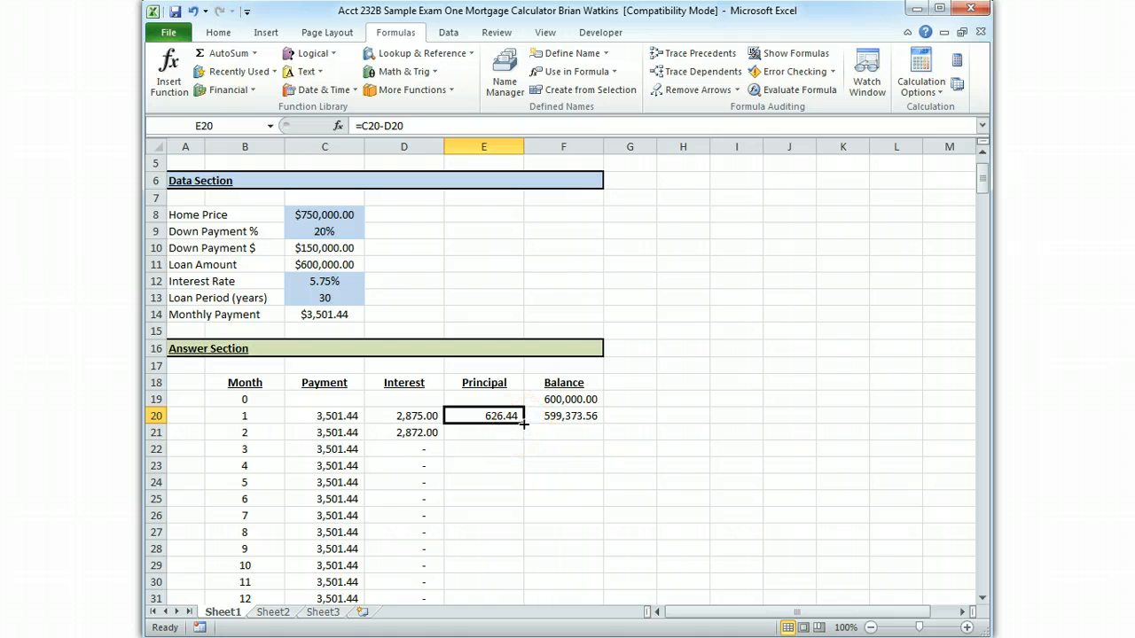
{"action": "double_click", "coordinate": [523, 424]}
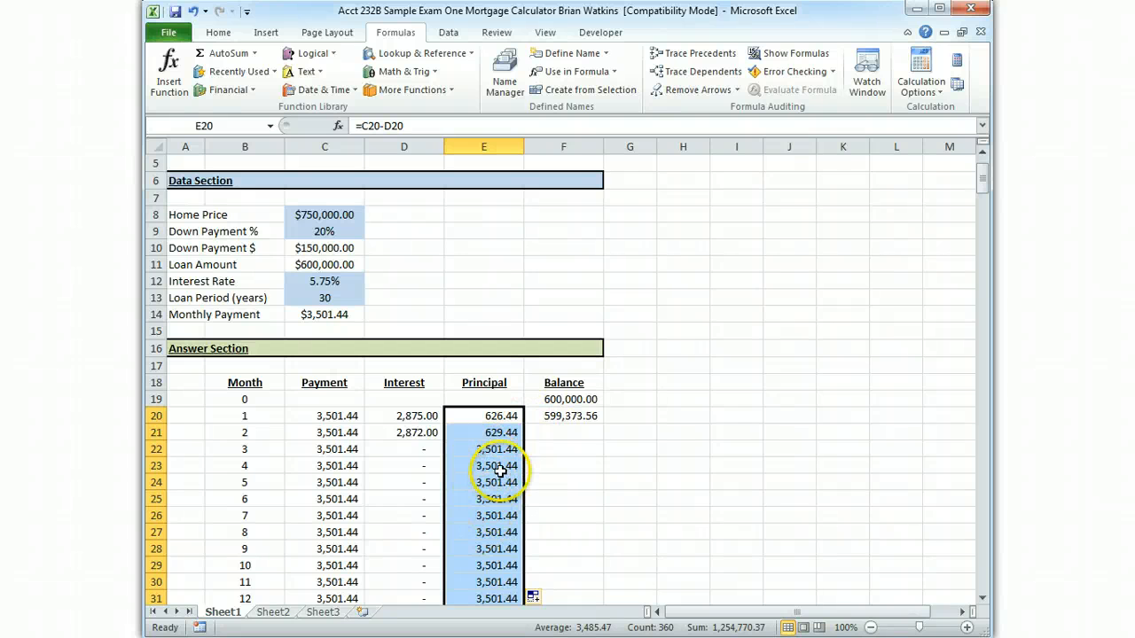
{"action": "left_click", "coordinate": [550, 416]}
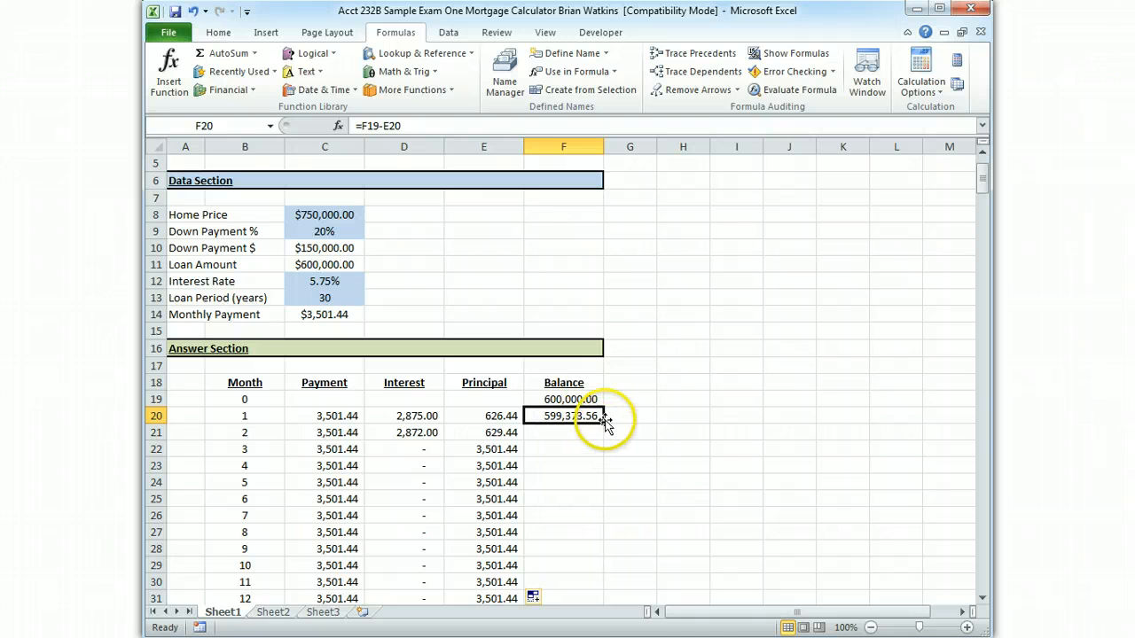
{"action": "double_click", "coordinate": [601, 425]}
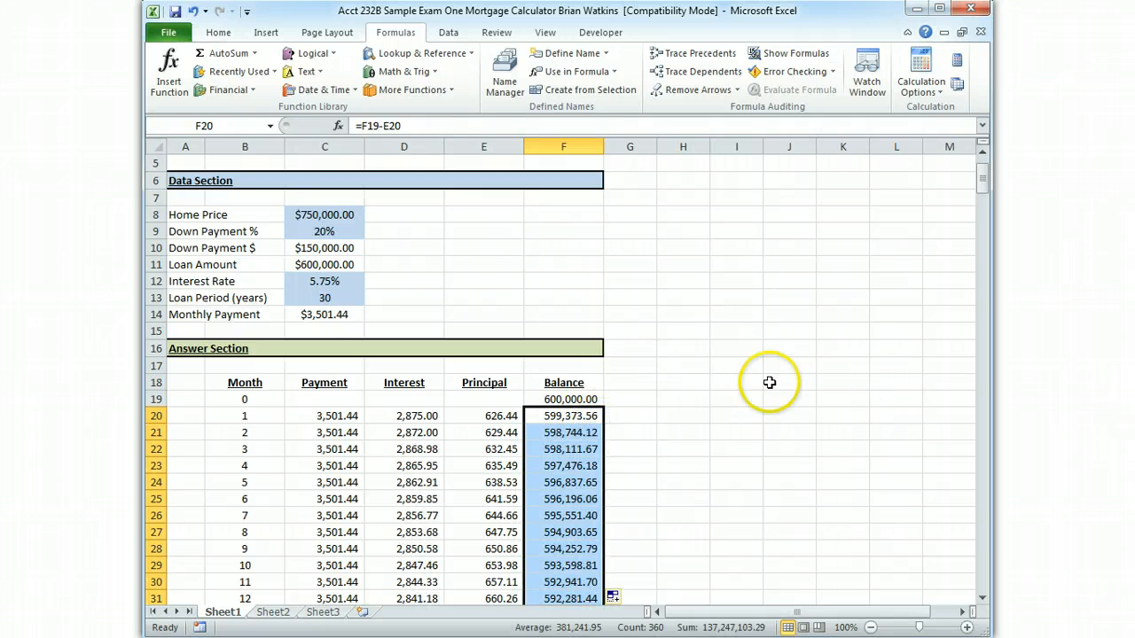
{"action": "left_click", "coordinate": [685, 367]}
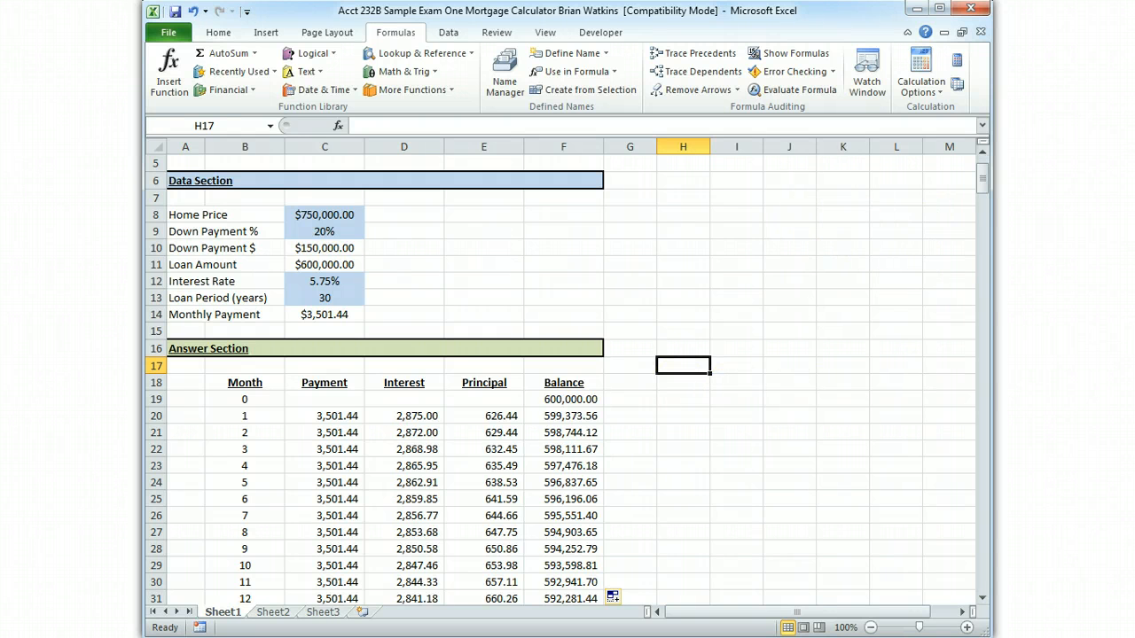
Check the month 360 balance and its formula in F379 at the end of the schedule
{"action": "left_click_drag", "start_coordinate": [982, 173], "coordinate": [937, 591]}
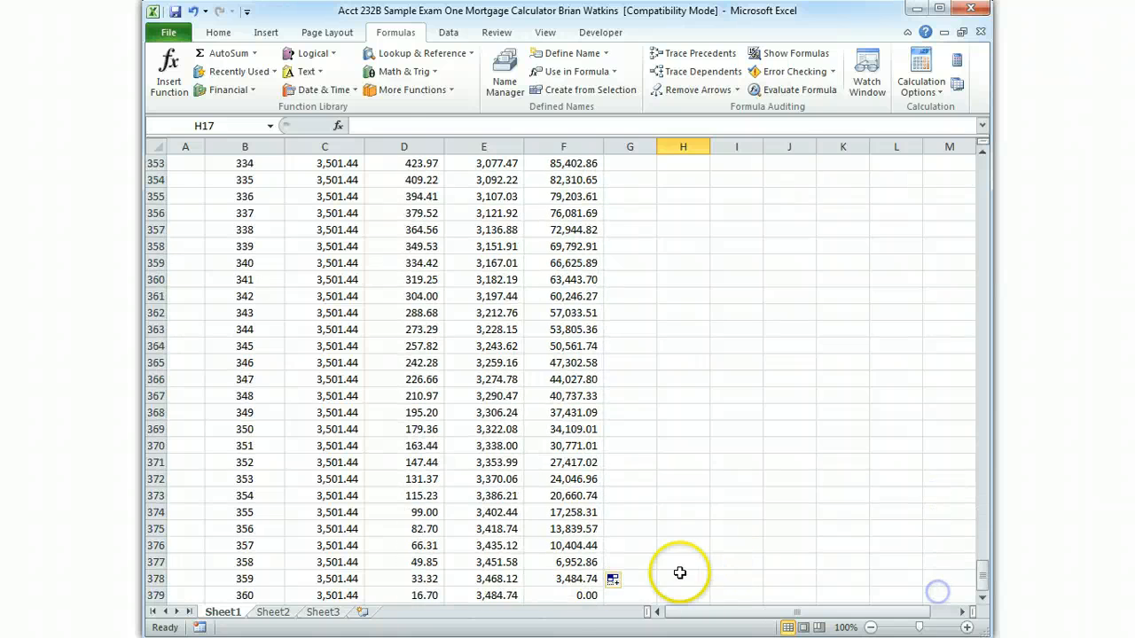
{"action": "left_click", "coordinate": [587, 595]}
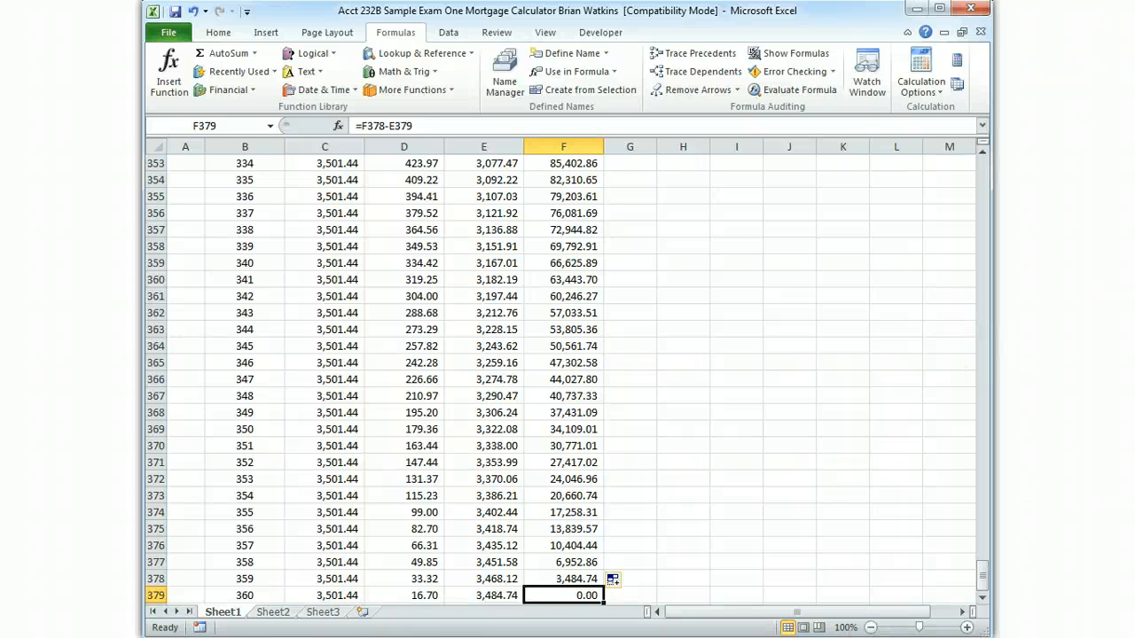
{"action": "left_click_drag", "start_coordinate": [982, 581], "coordinate": [964, 175]}
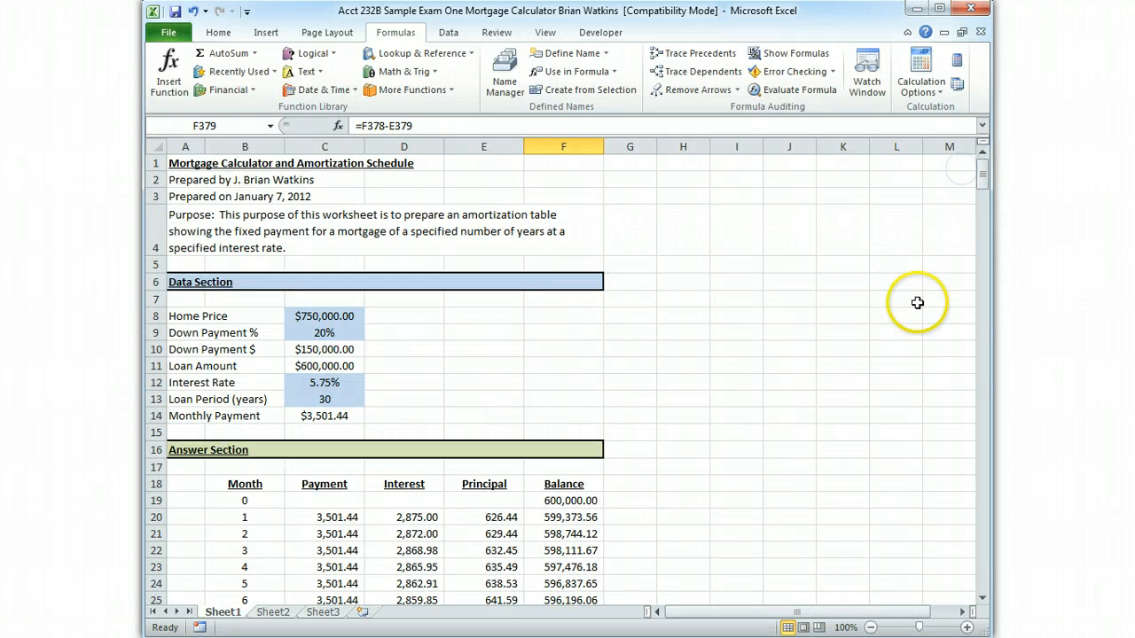
Trace the precedents of the interest formulas for months 1, 4 and 10 in D20, D23 and D29, and clear the arrows
{"action": "left_click", "coordinate": [404, 518]}
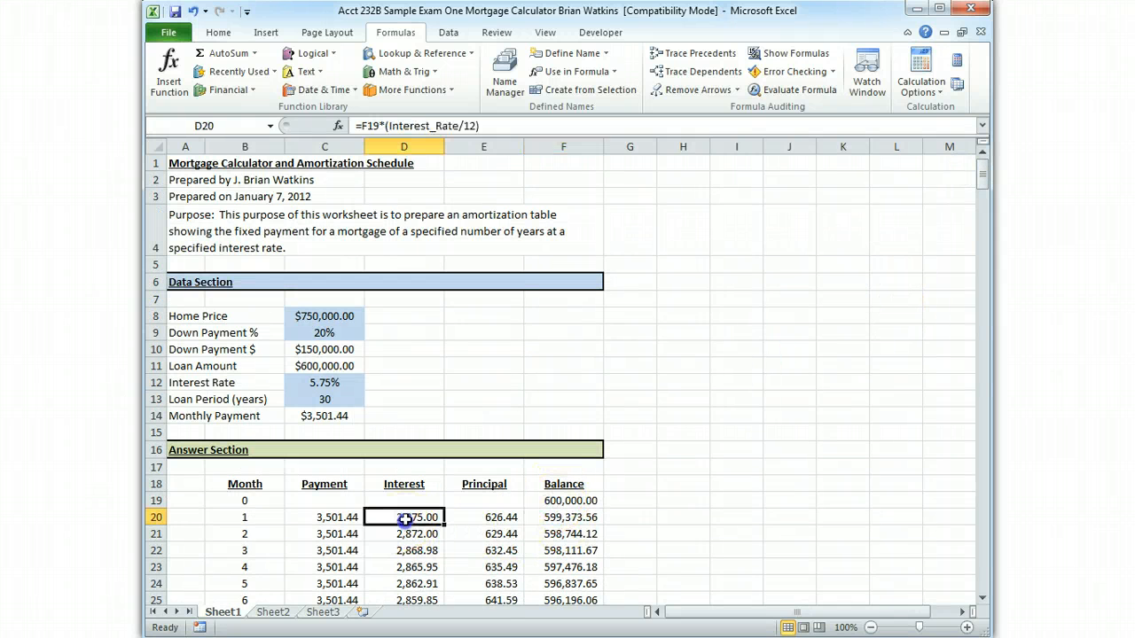
{"action": "left_click", "coordinate": [714, 56]}
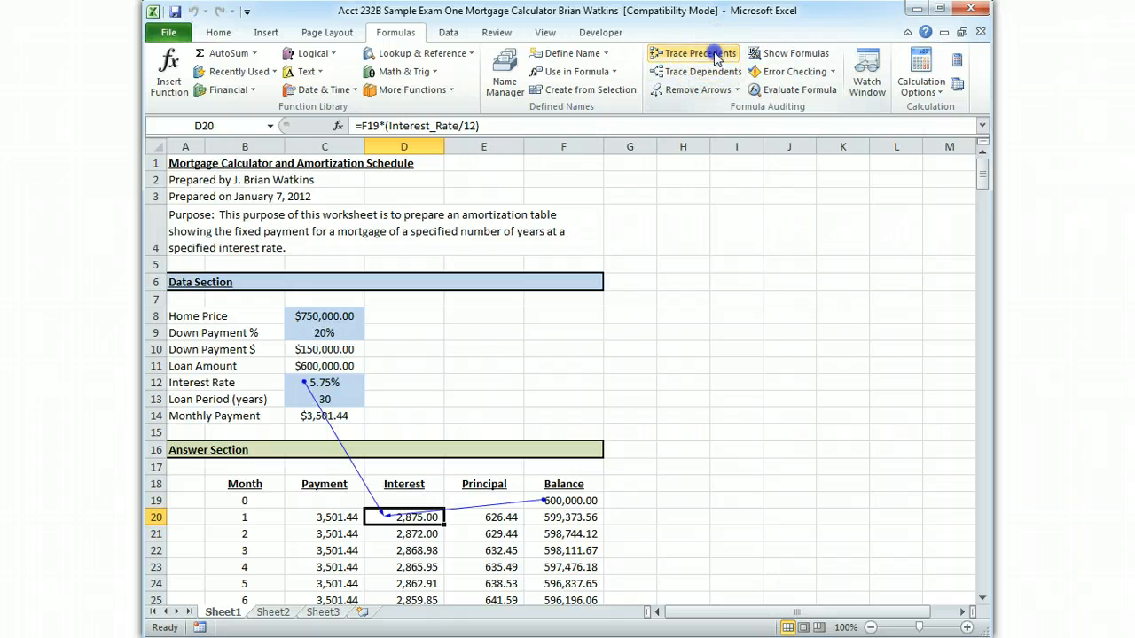
{"action": "left_click", "coordinate": [403, 565]}
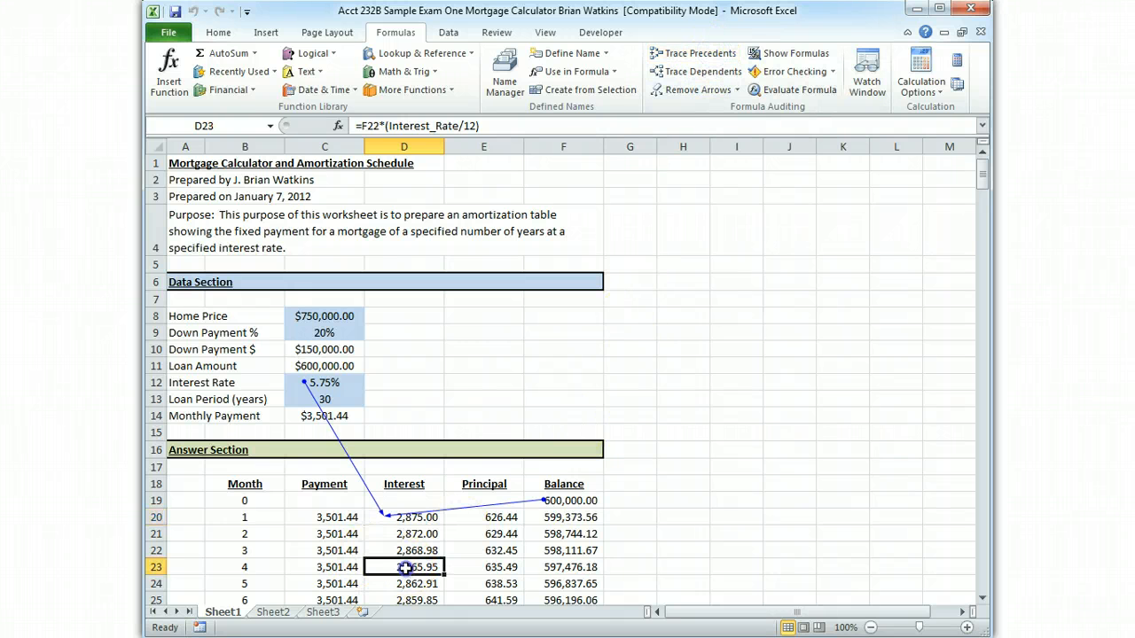
{"action": "left_click", "coordinate": [709, 53]}
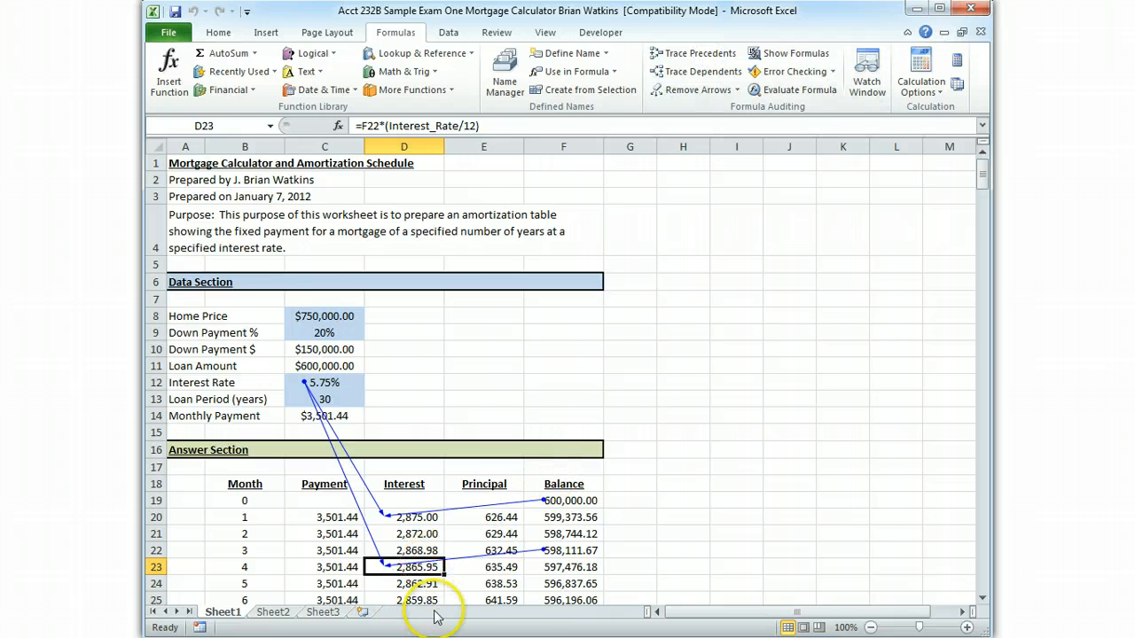
{"action": "scroll", "coordinate": [660, 541], "scroll_direction": "down", "scroll_amount": 2}
{"action": "left_click", "coordinate": [429, 526]}
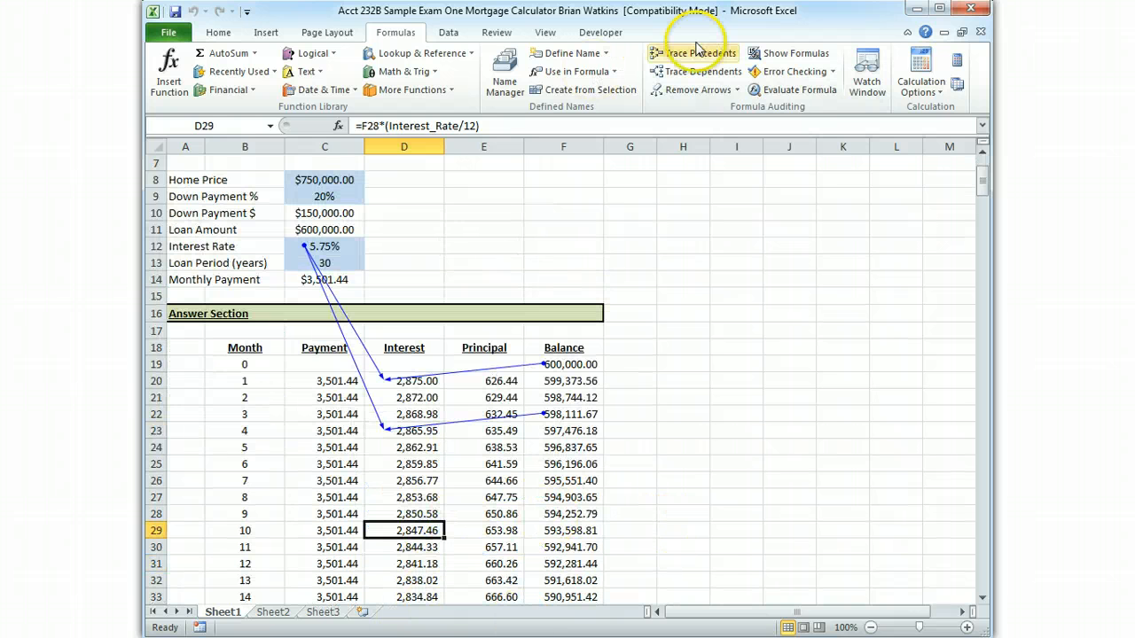
{"action": "left_click", "coordinate": [701, 55]}
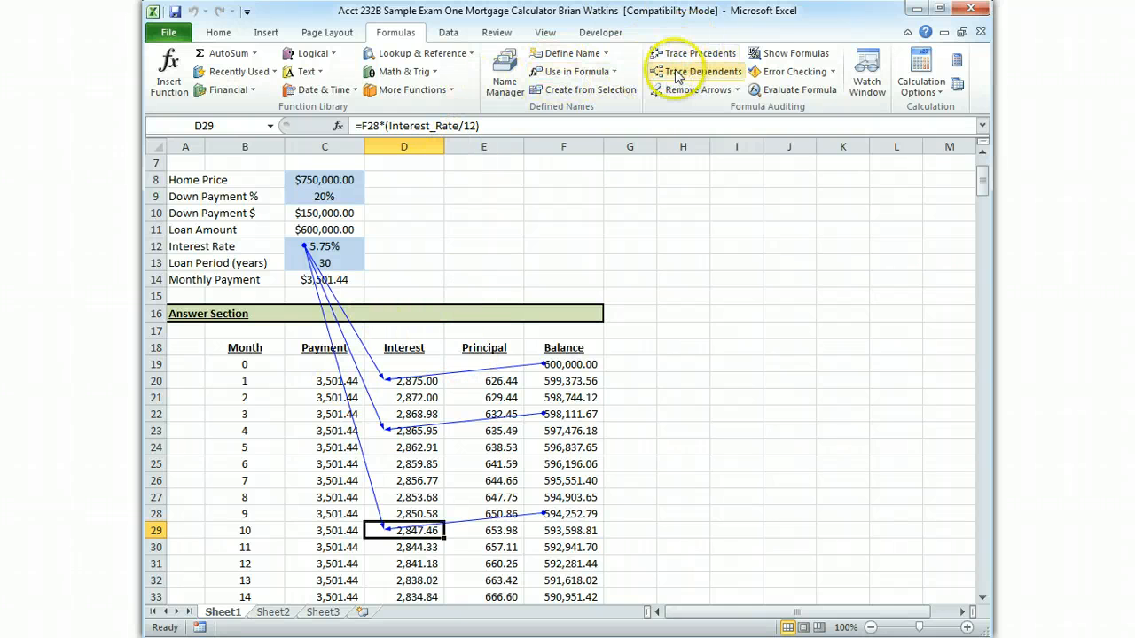
{"action": "left_click", "coordinate": [690, 91]}
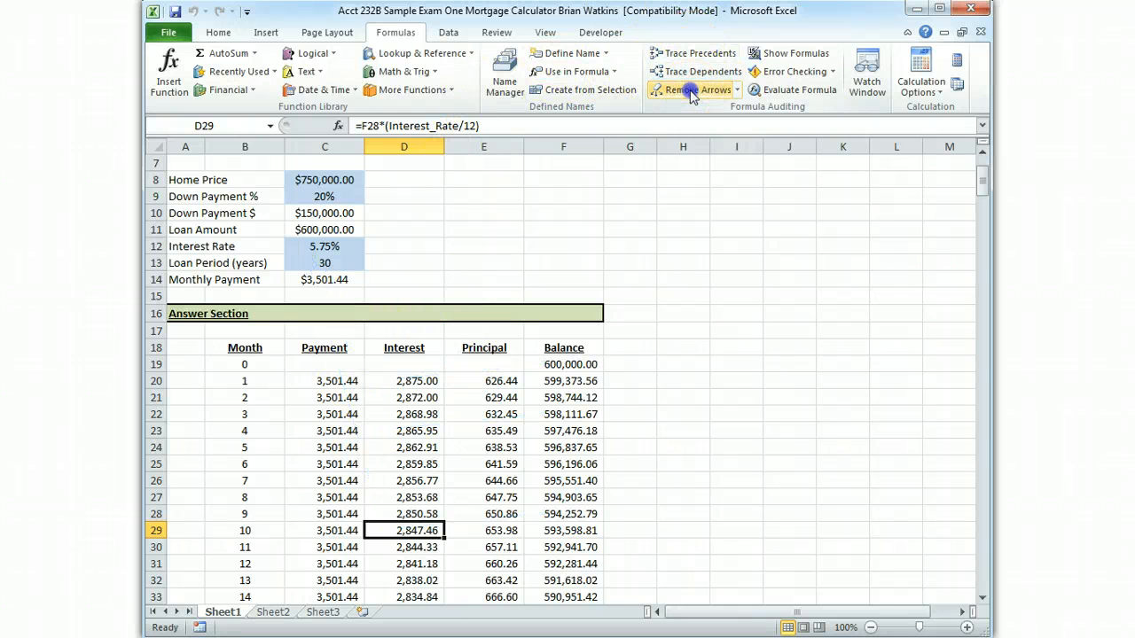
Trace the precedents of the month 1 principal formula in E20, clear the arrows, and trace those of the balance formula in F20
{"action": "left_click", "coordinate": [497, 393]}
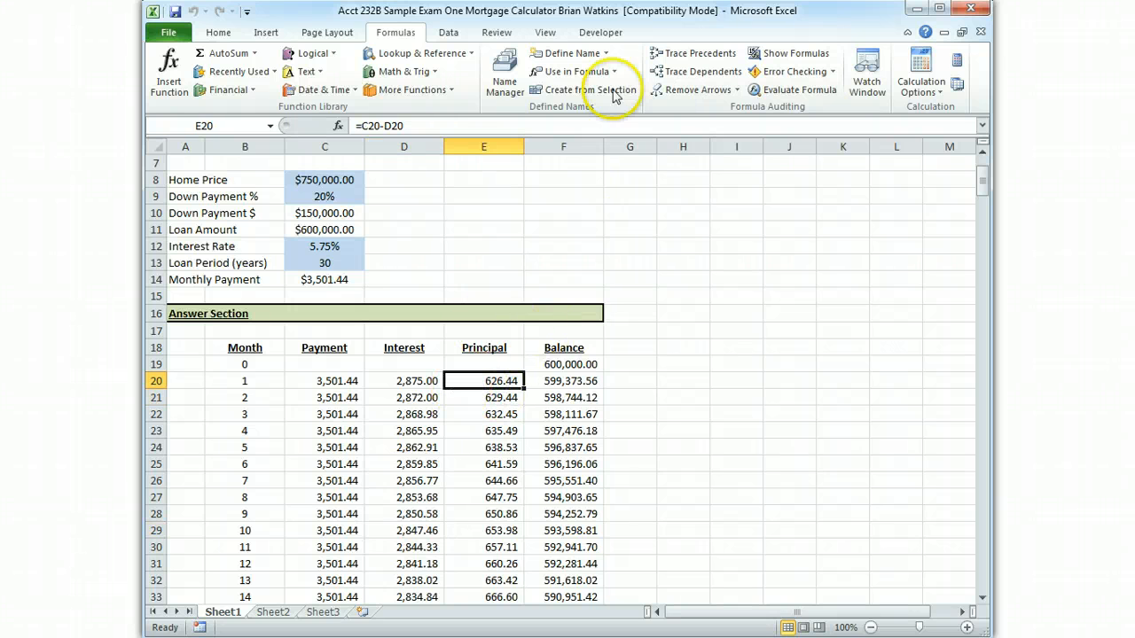
{"action": "left_click", "coordinate": [715, 56]}
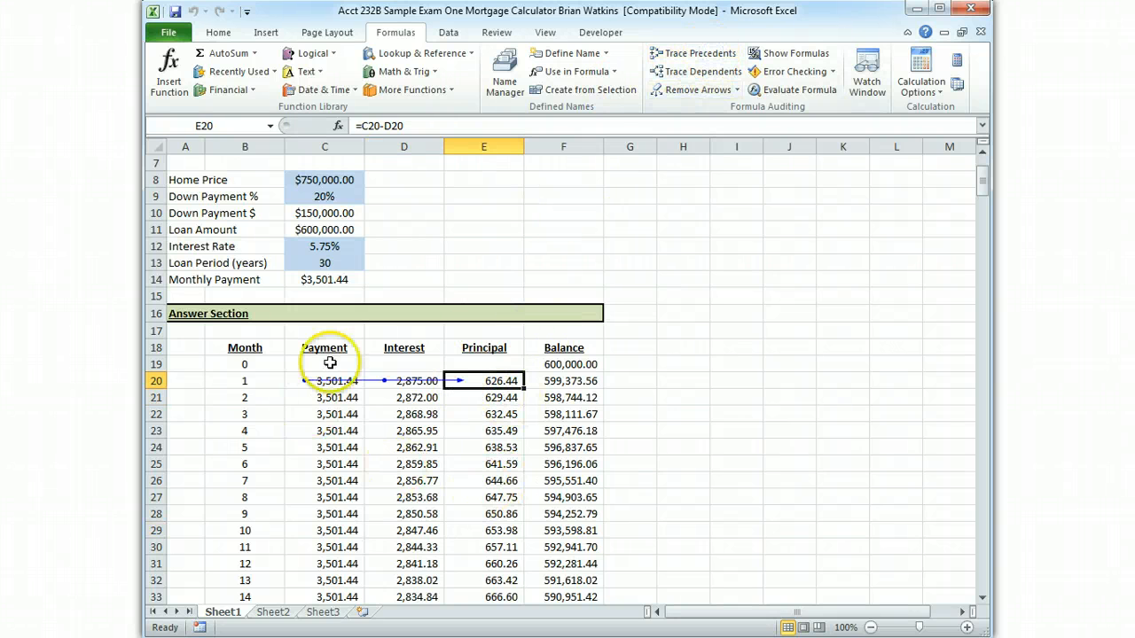
{"action": "left_click", "coordinate": [576, 384]}
{"action": "left_click", "coordinate": [700, 90]}
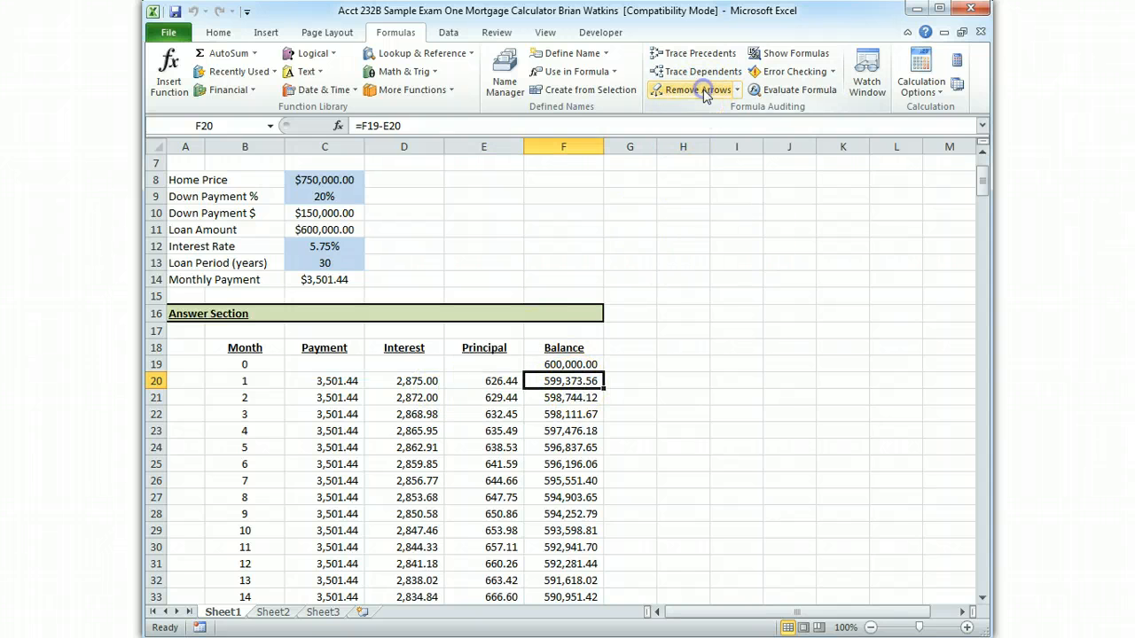
{"action": "left_click", "coordinate": [705, 55]}
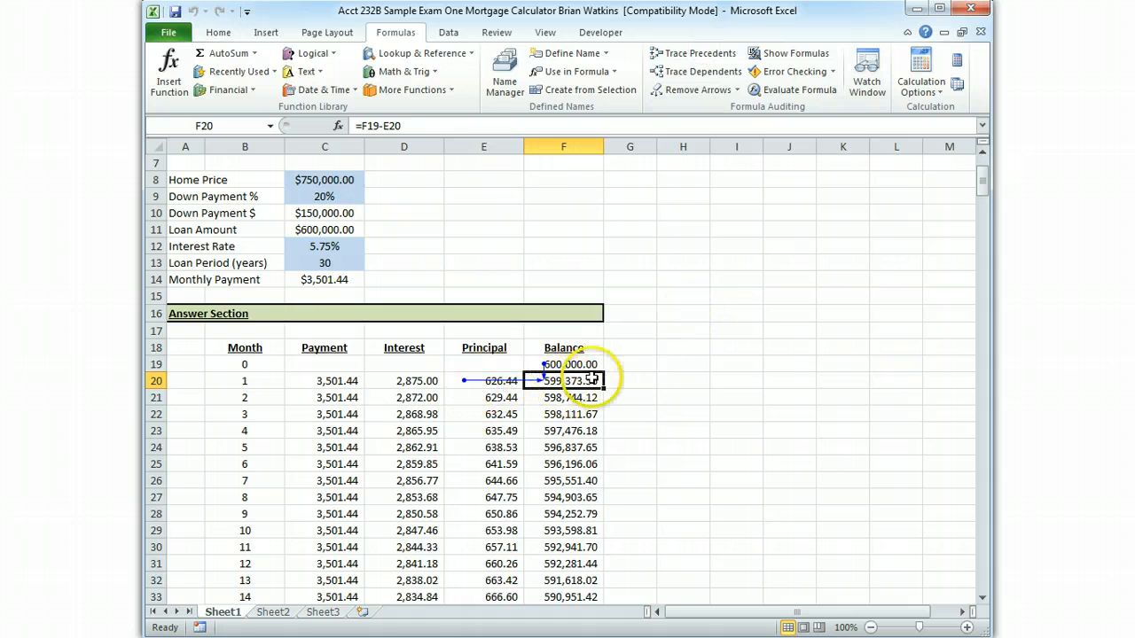
{"action": "left_click", "coordinate": [669, 275]}
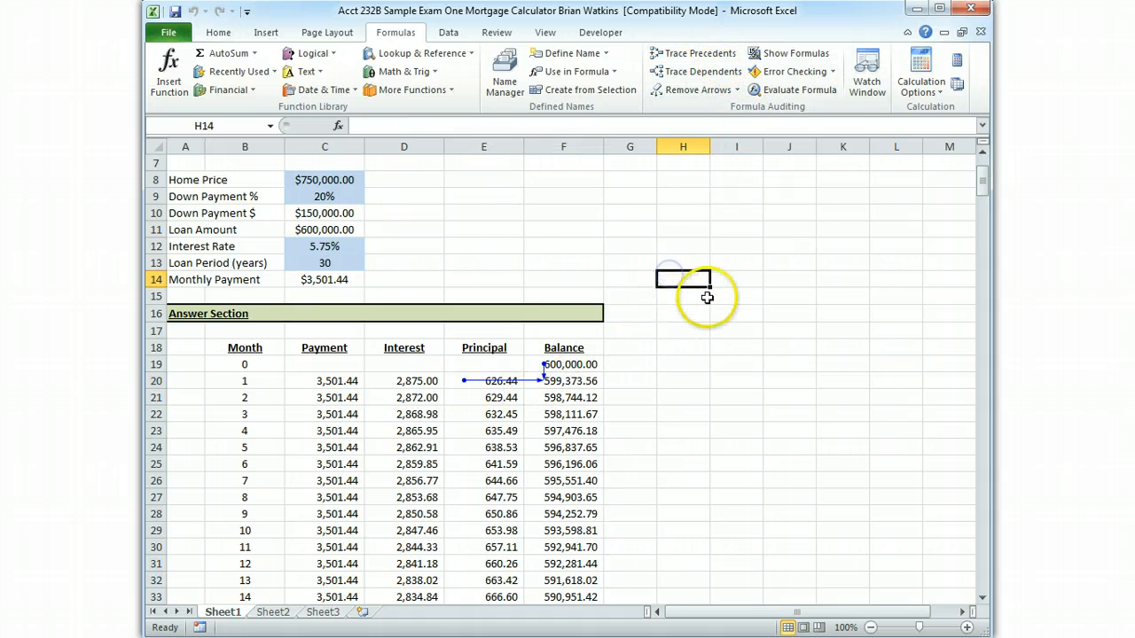
Apply the Accounting dollar format to the Balance column from F379 up to F19 and deselect the range
{"action": "scroll", "coordinate": [771, 479], "scroll_direction": "down", "scroll_amount": 6}
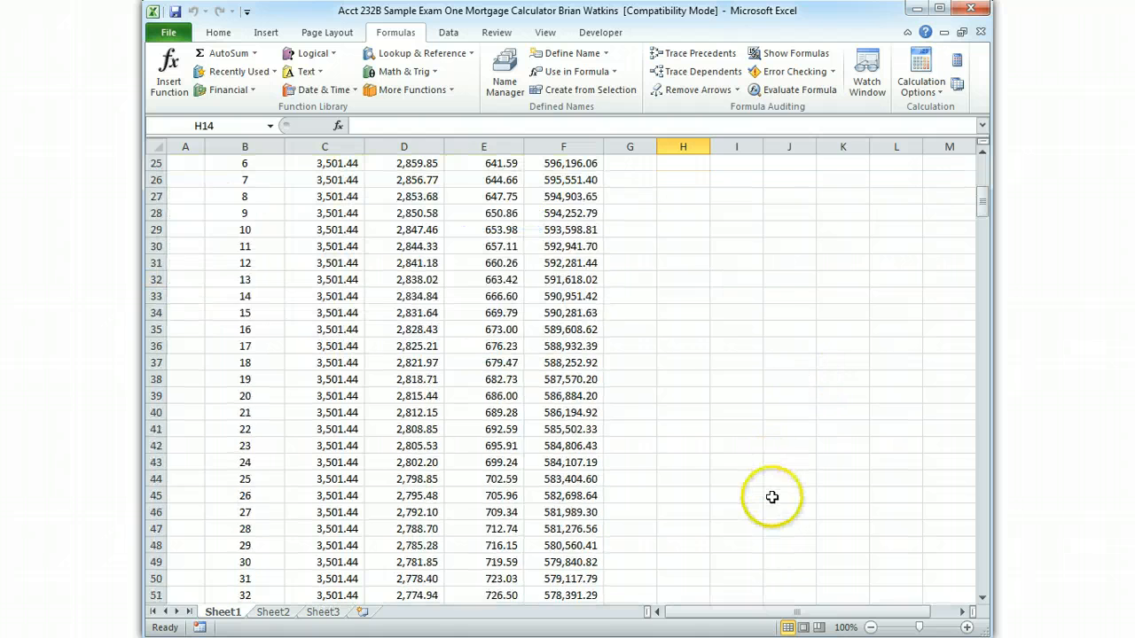
{"action": "scroll", "coordinate": [770, 513], "scroll_direction": "down", "scroll_amount": 9}
{"action": "left_click_drag", "start_coordinate": [982, 236], "coordinate": [945, 598]}
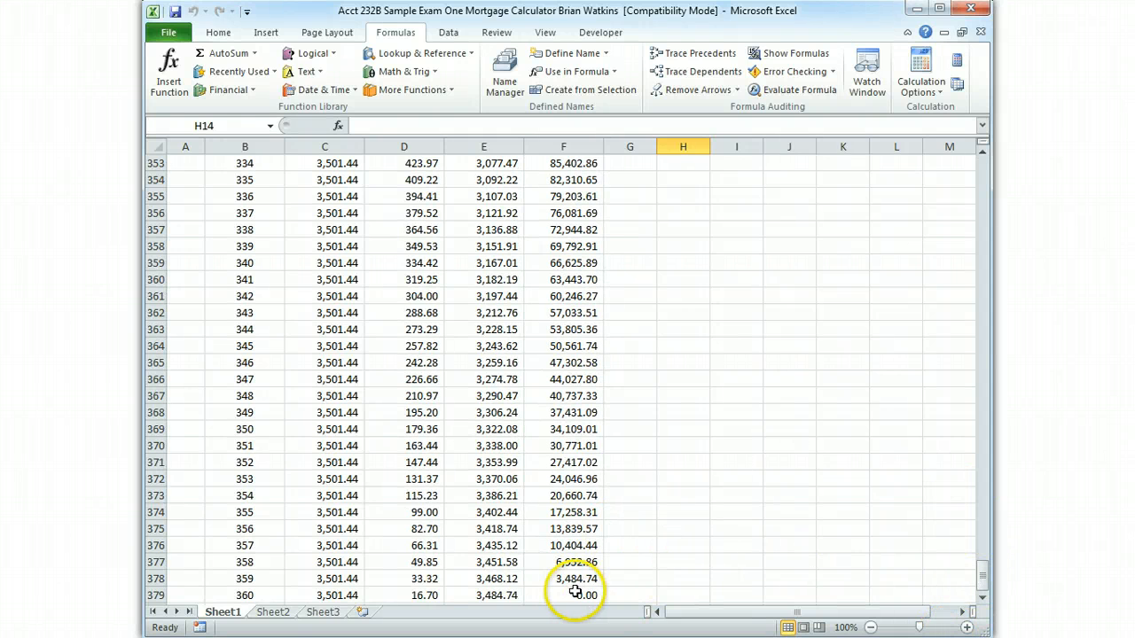
{"action": "left_click_drag", "start_coordinate": [574, 592], "coordinate": [547, 200]}
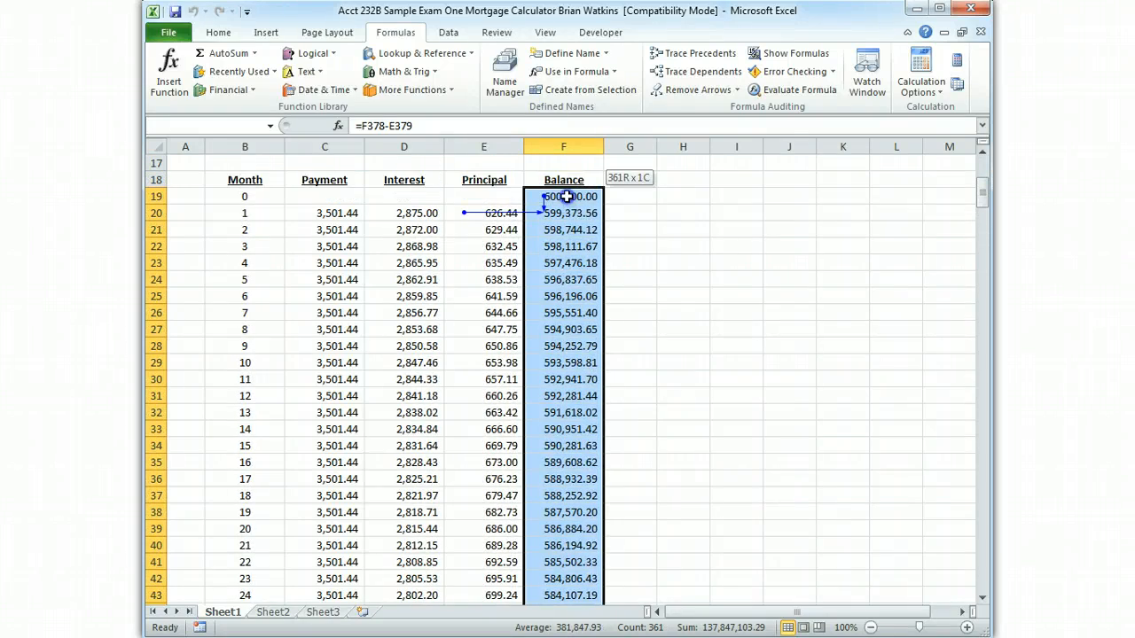
{"action": "left_click", "coordinate": [218, 34]}
{"action": "left_click", "coordinate": [538, 84]}
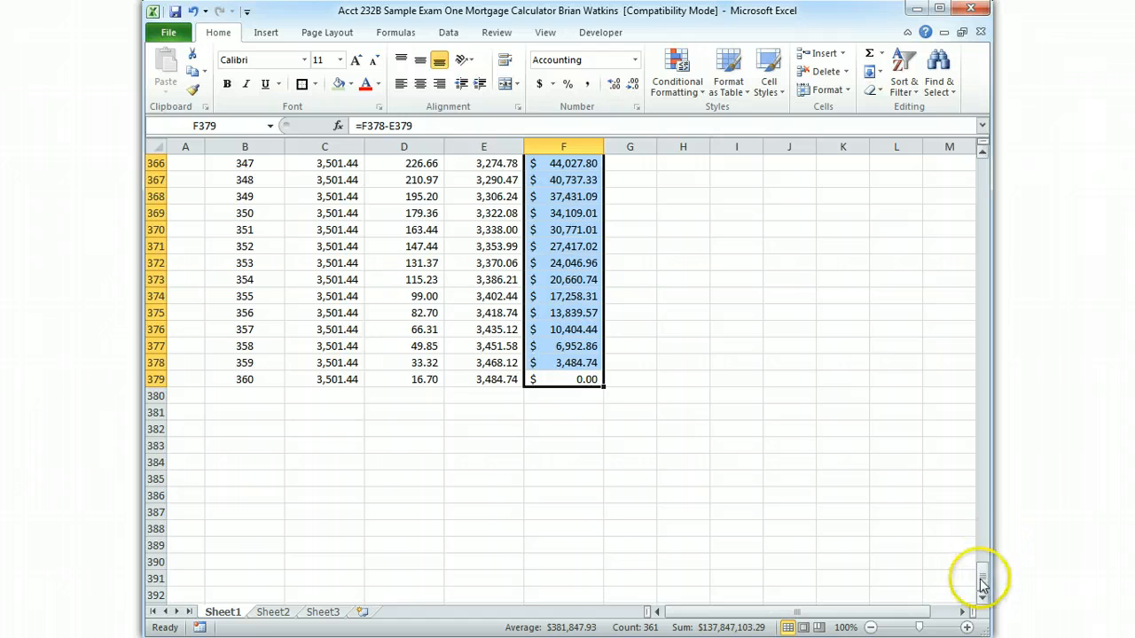
{"action": "left_click_drag", "start_coordinate": [982, 578], "coordinate": [982, 190]}
{"action": "left_click", "coordinate": [736, 284]}
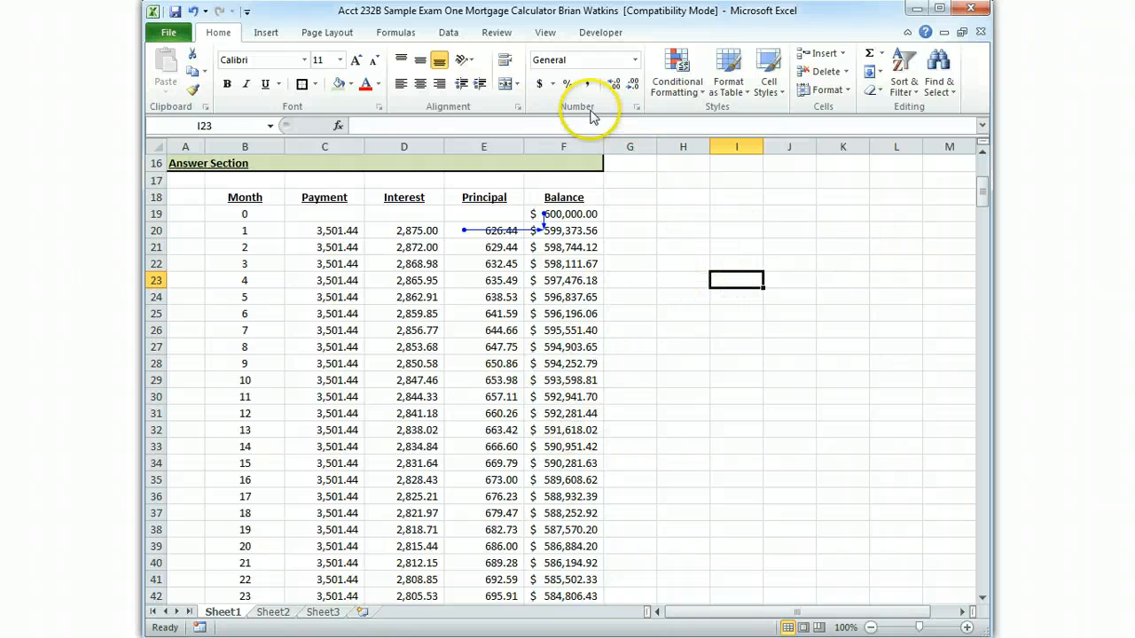
Undo the dollar format on the Balance column and format F19:F379 as Currency instead
{"action": "left_click", "coordinate": [191, 12]}
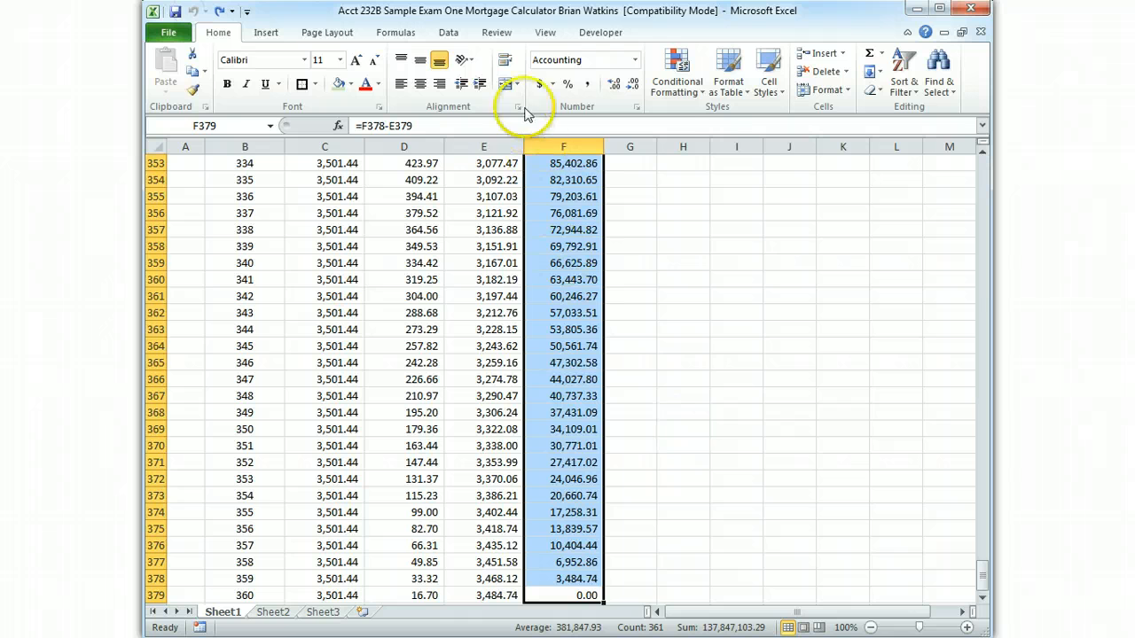
{"action": "left_click", "coordinate": [635, 60]}
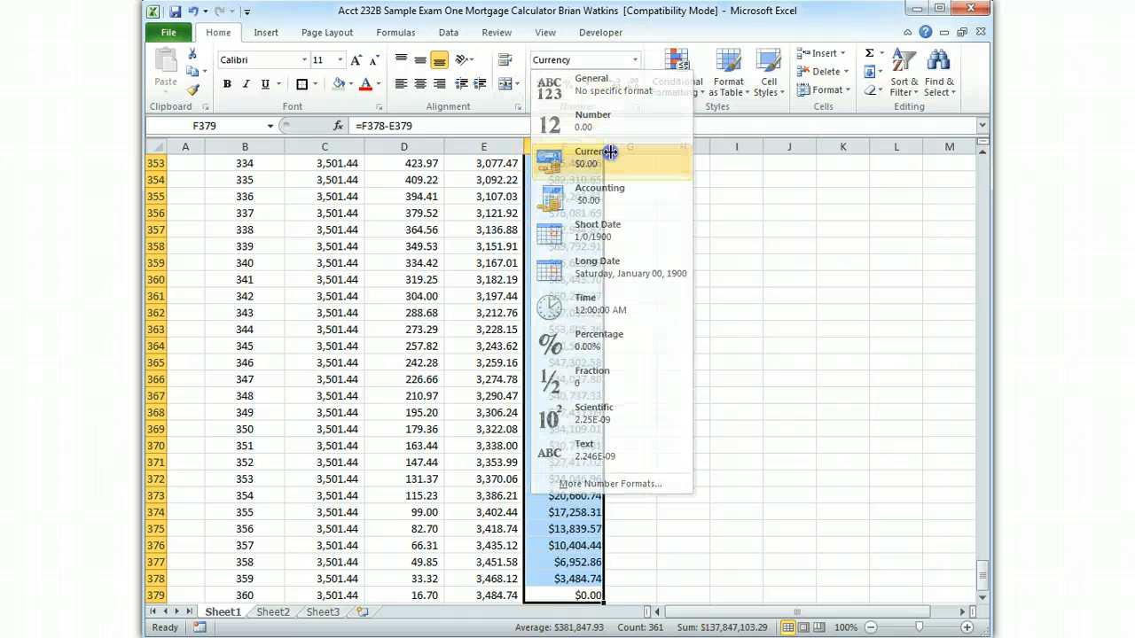
{"action": "left_click", "coordinate": [610, 153]}
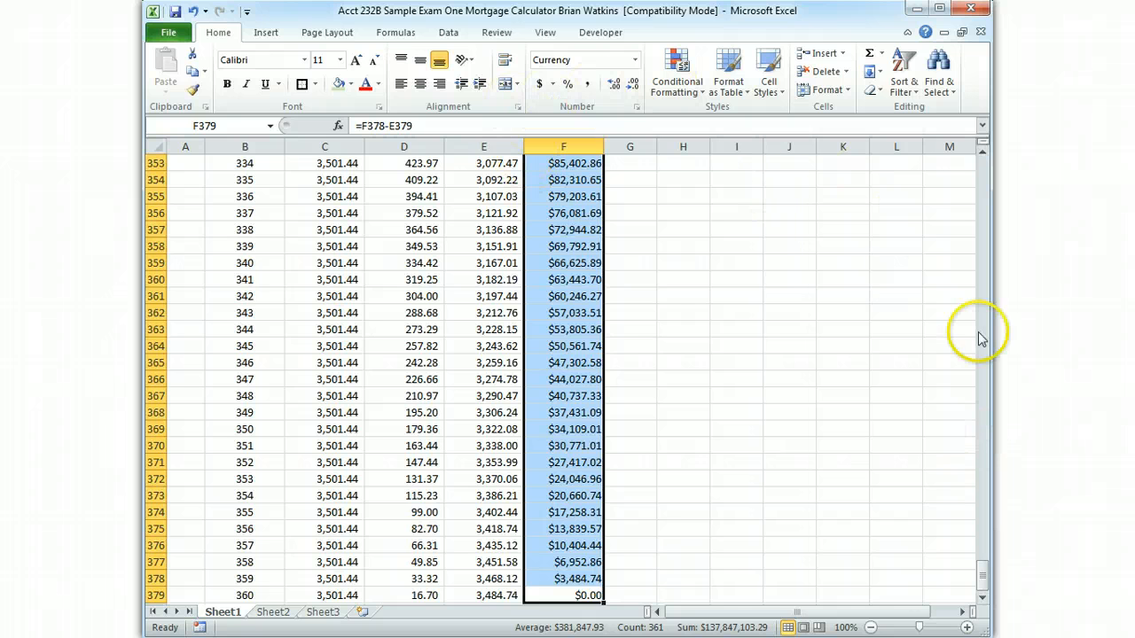
Change the Balance column to the Number format, apply Comma Style to it, and deselect the range
{"action": "left_click", "coordinate": [634, 60]}
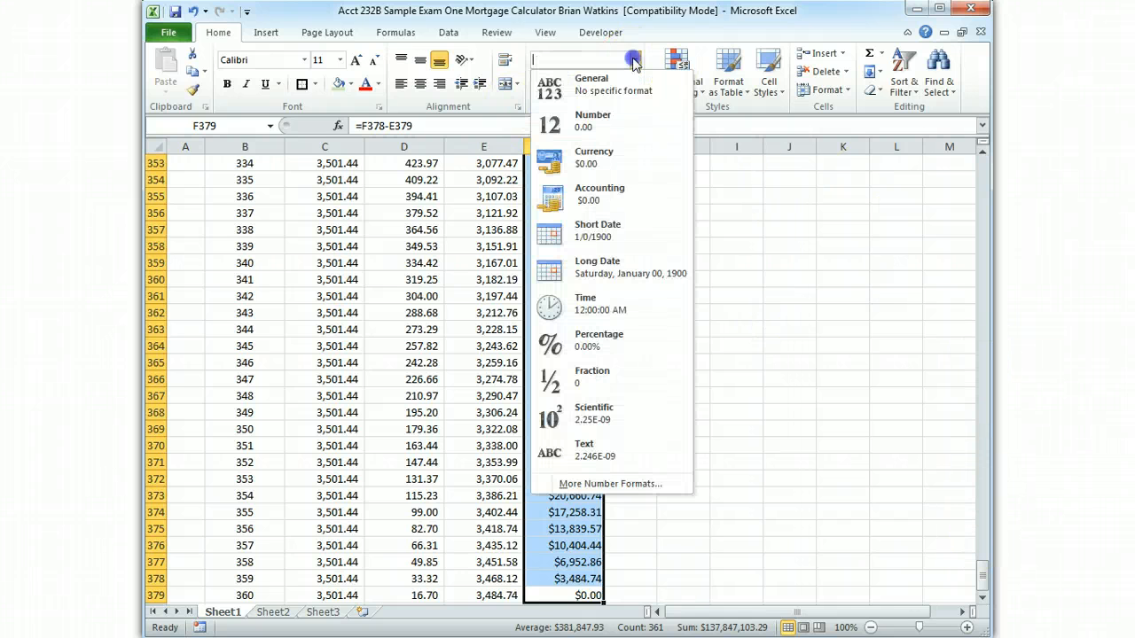
{"action": "left_click", "coordinate": [600, 123]}
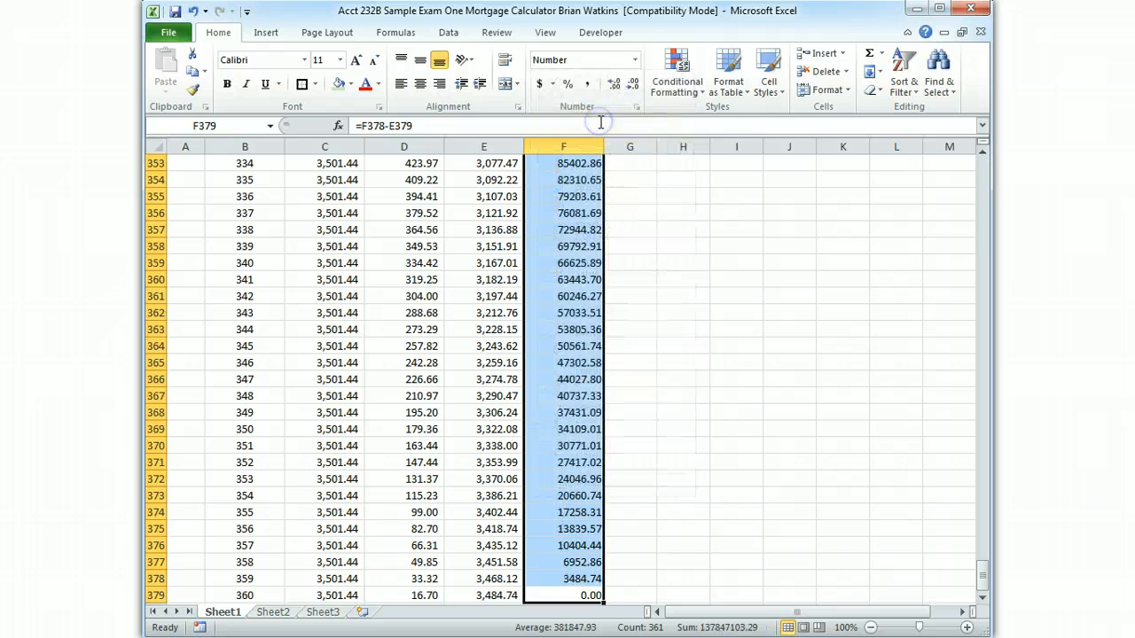
{"action": "left_click", "coordinate": [587, 85]}
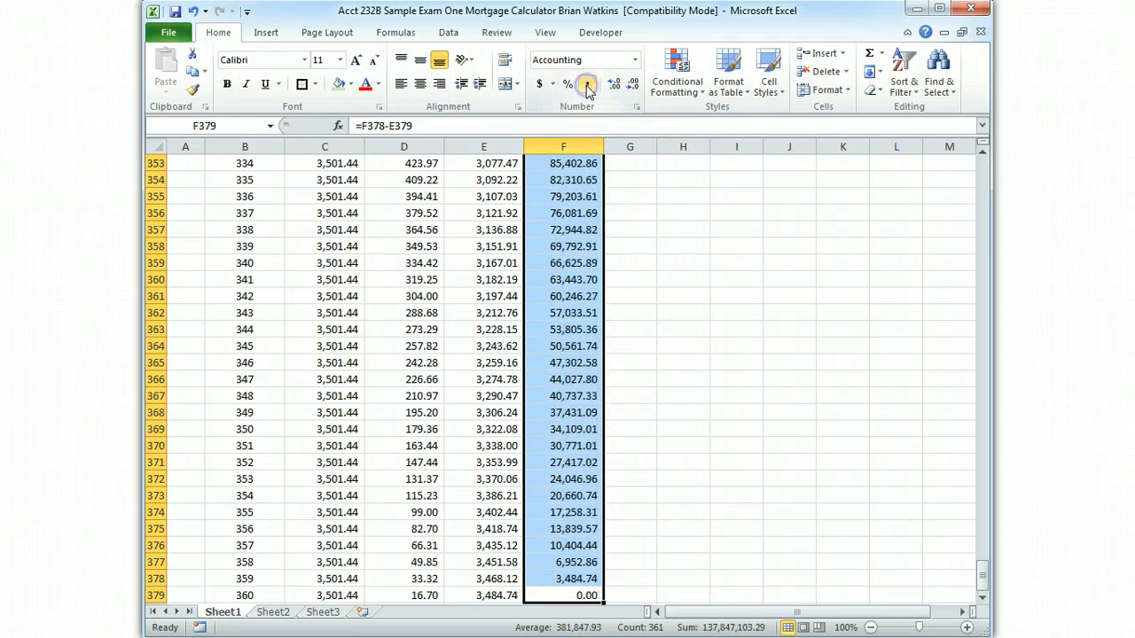
{"action": "left_click", "coordinate": [789, 506]}
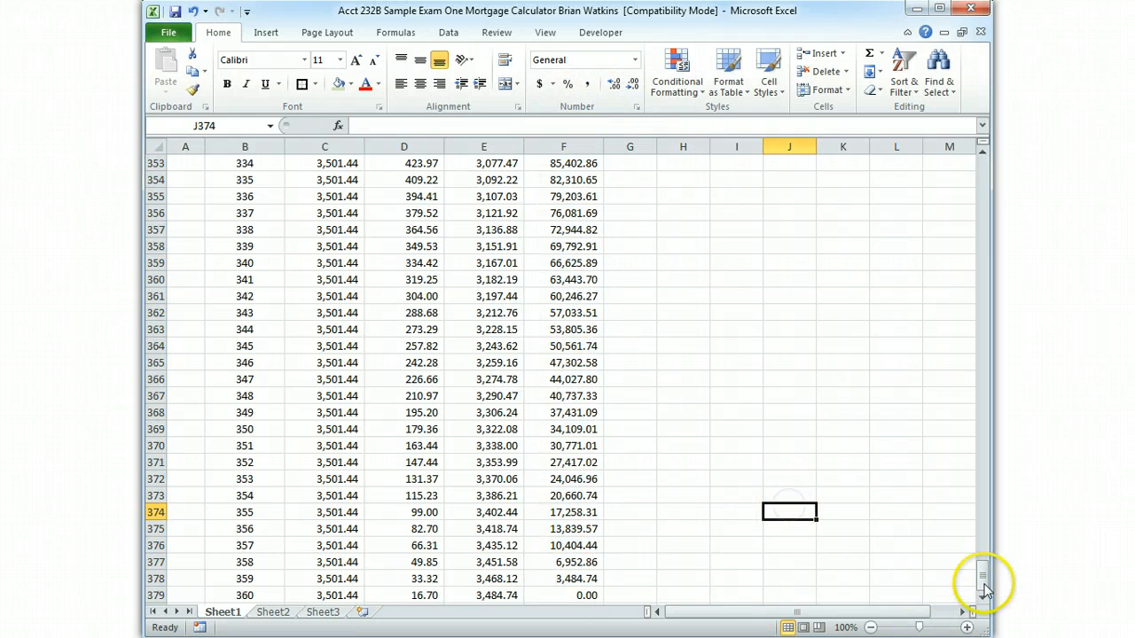
Remove the precedent arrows from the Balance column and review the Data Section and the first months of the schedule
{"action": "left_click_drag", "start_coordinate": [984, 585], "coordinate": [974, 180]}
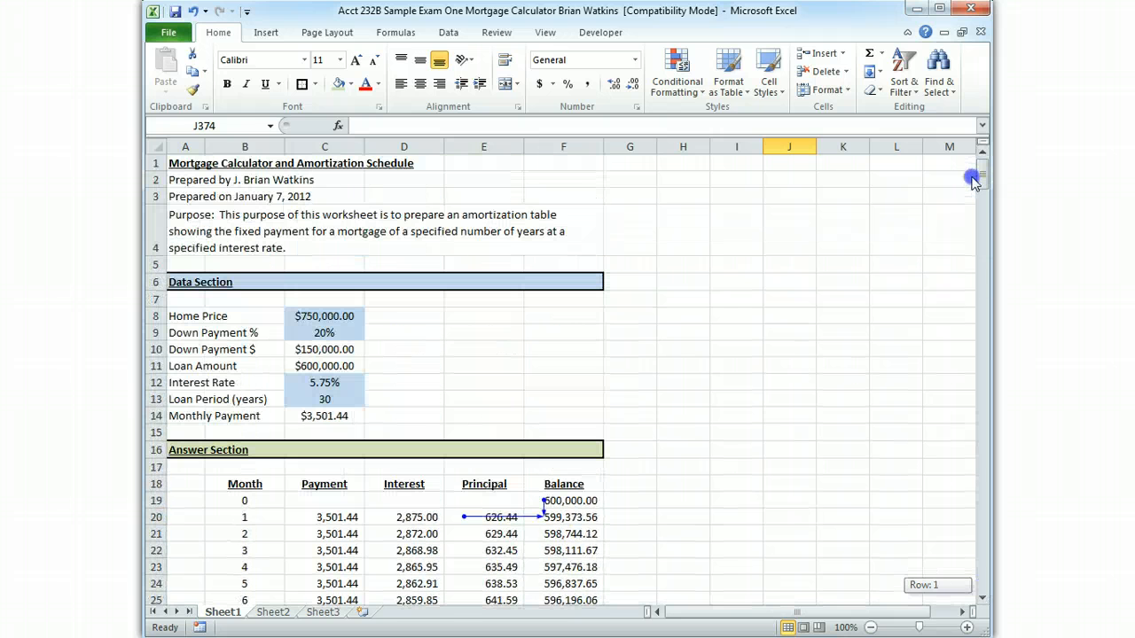
{"action": "left_click", "coordinate": [394, 32]}
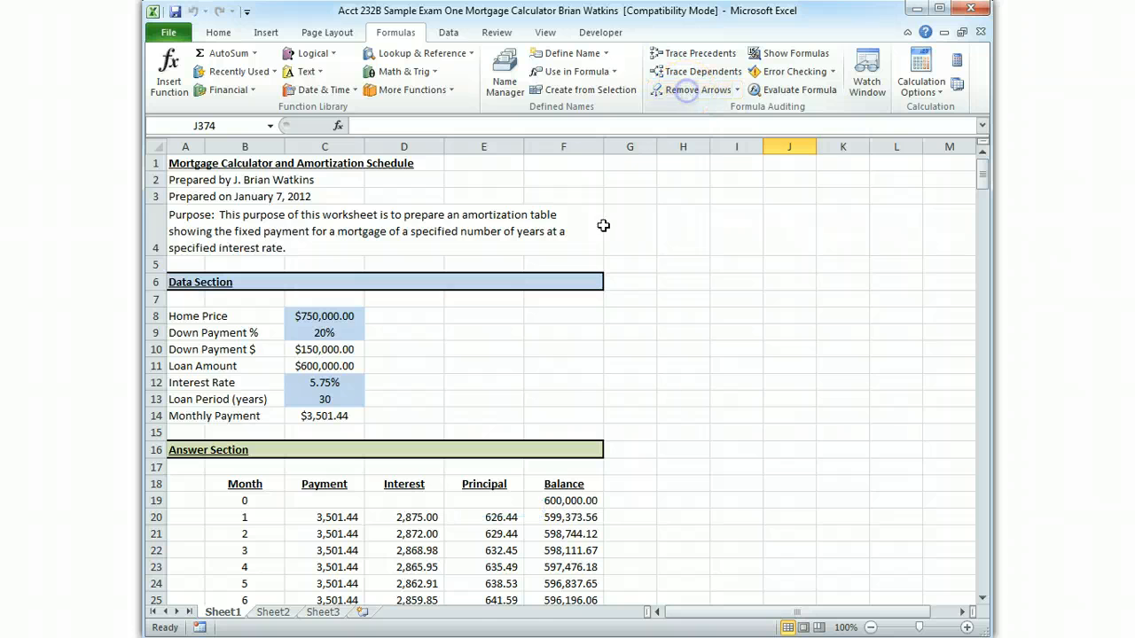
{"action": "scroll", "coordinate": [785, 439], "scroll_direction": "down", "scroll_amount": 2}
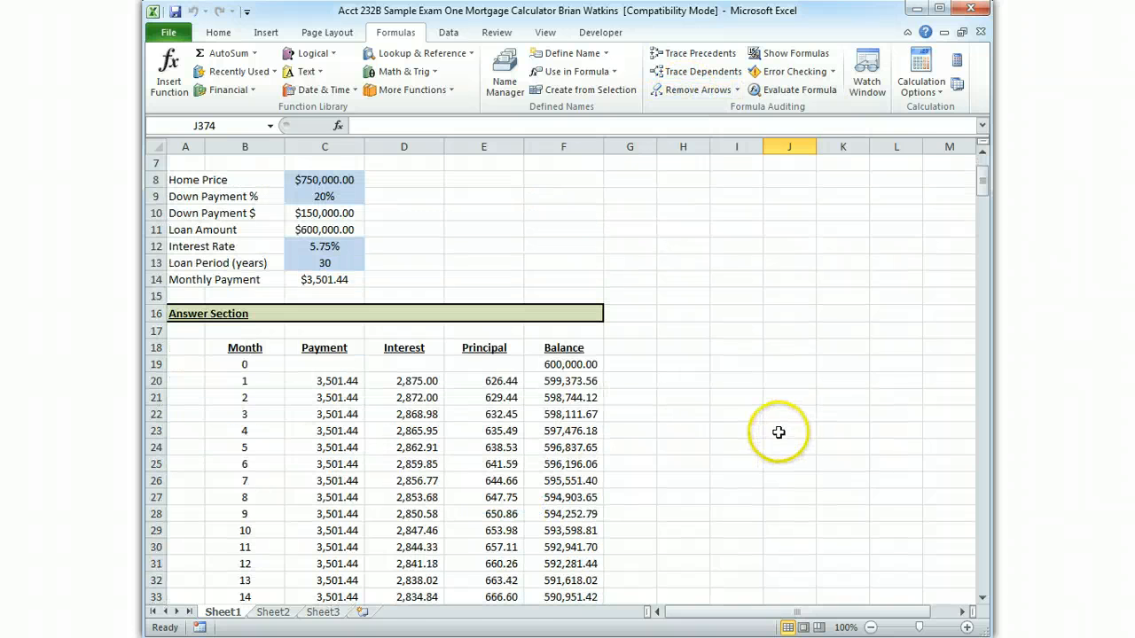
{"action": "scroll", "coordinate": [776, 436], "scroll_direction": "down", "scroll_amount": 1}
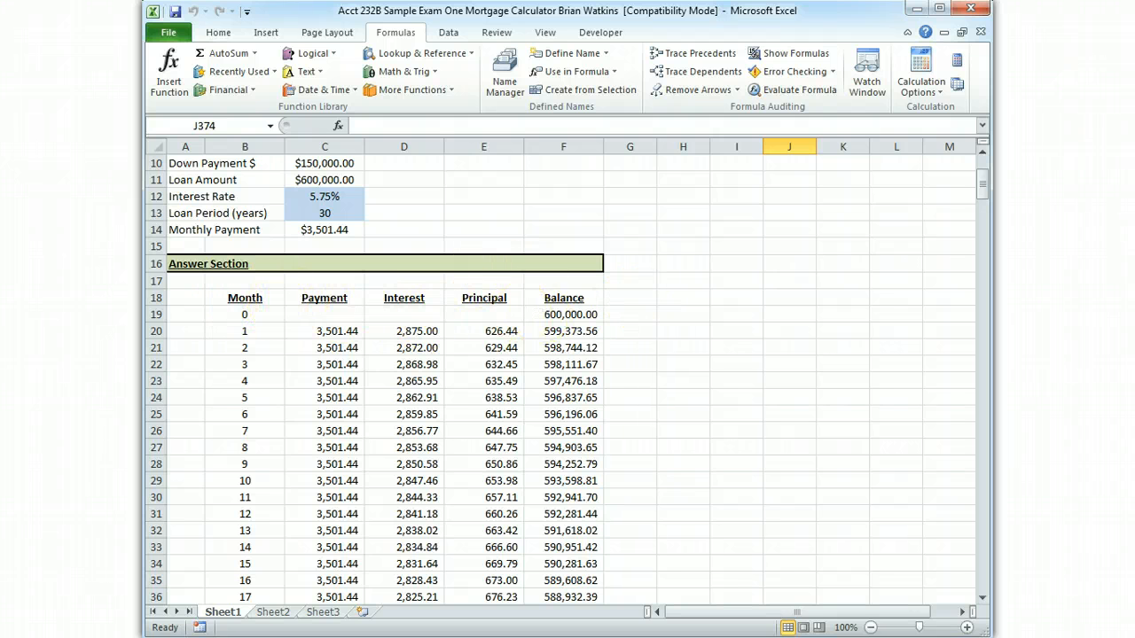
{"action": "scroll", "coordinate": [522, 314], "scroll_direction": "up", "scroll_amount": 3}
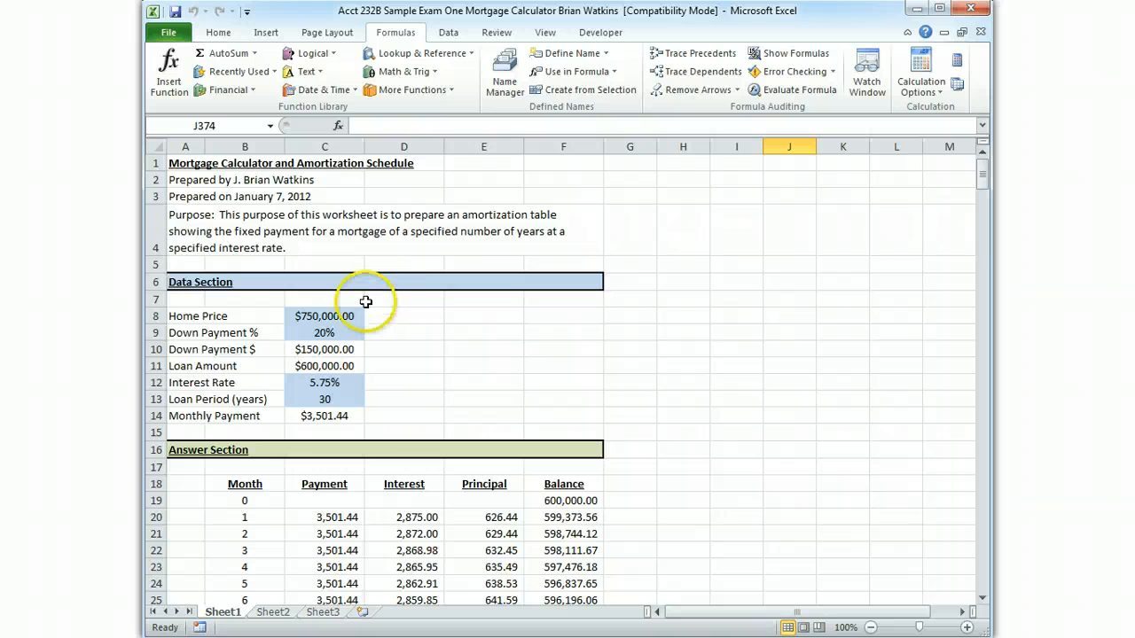
{"action": "scroll", "coordinate": [326, 417], "scroll_direction": "down", "scroll_amount": 3}
{"action": "scroll", "coordinate": [355, 434], "scroll_direction": "up", "scroll_amount": 2}
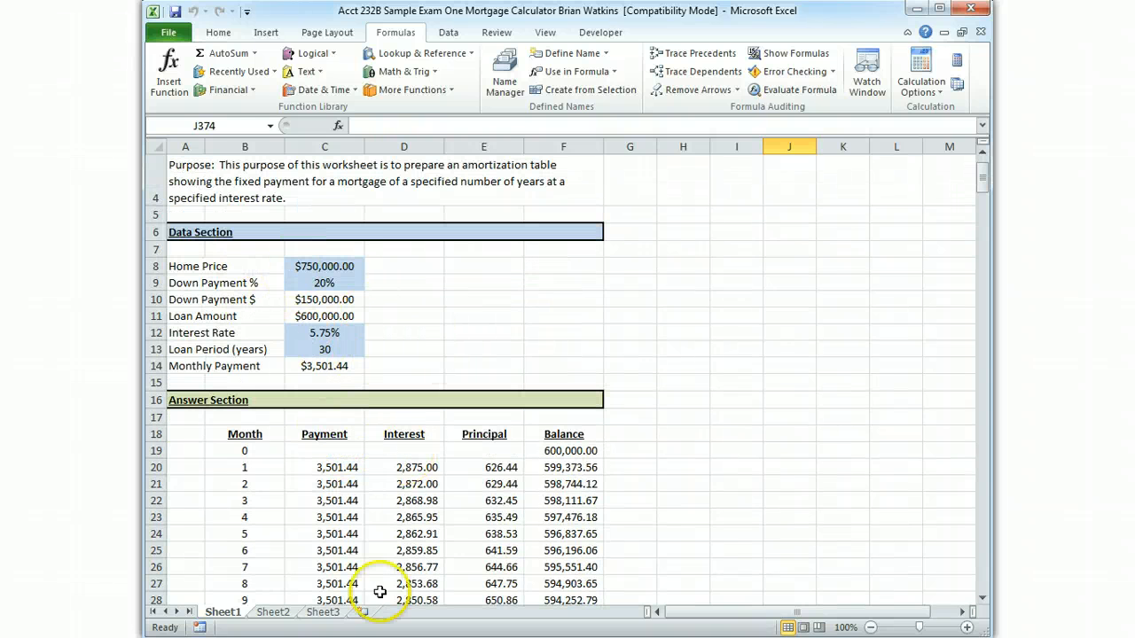
{"action": "scroll", "coordinate": [423, 374], "scroll_direction": "up", "scroll_amount": 1}
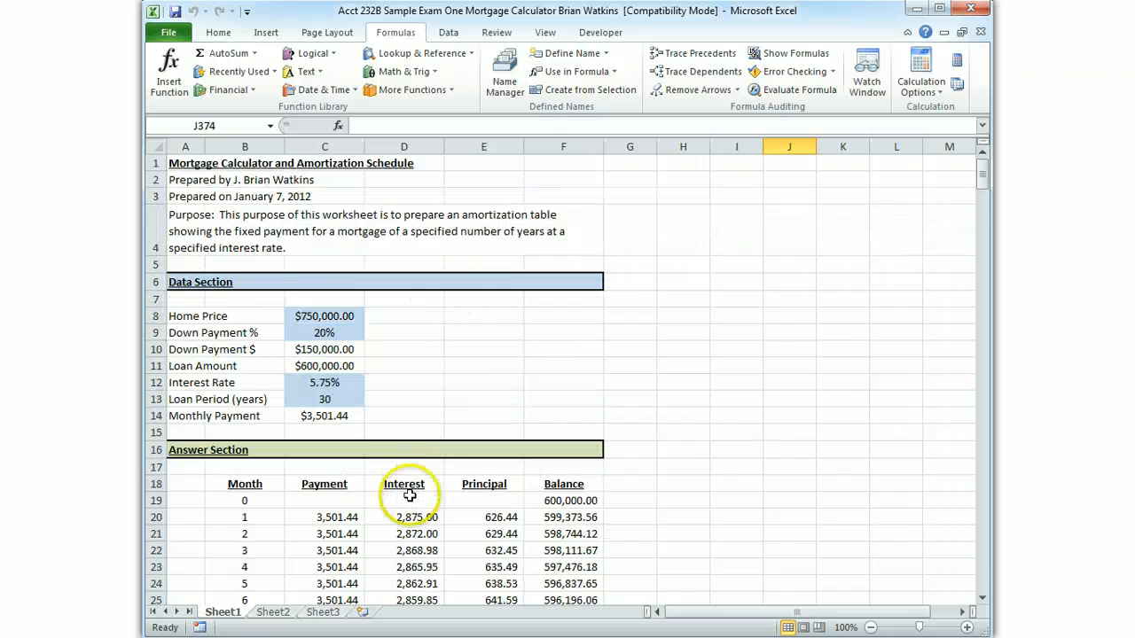
Set the number format of the month 0 balance in F19 to General and deselect the cell
{"action": "scroll", "coordinate": [538, 556], "scroll_direction": "down", "scroll_amount": 3}
{"action": "left_click", "coordinate": [567, 315]}
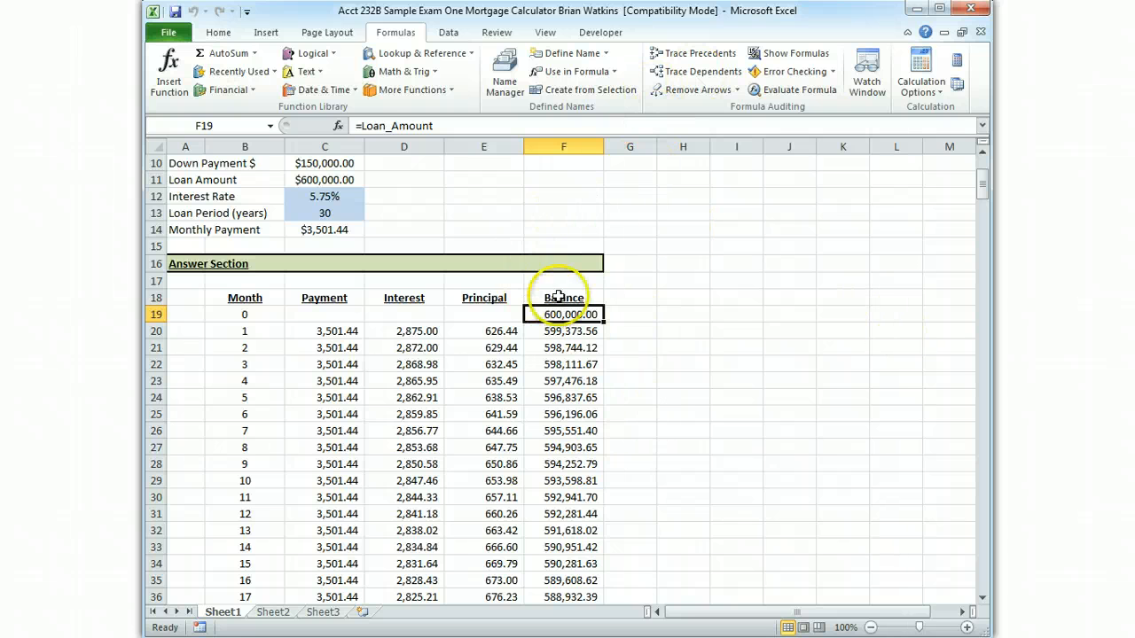
{"action": "left_click", "coordinate": [236, 33]}
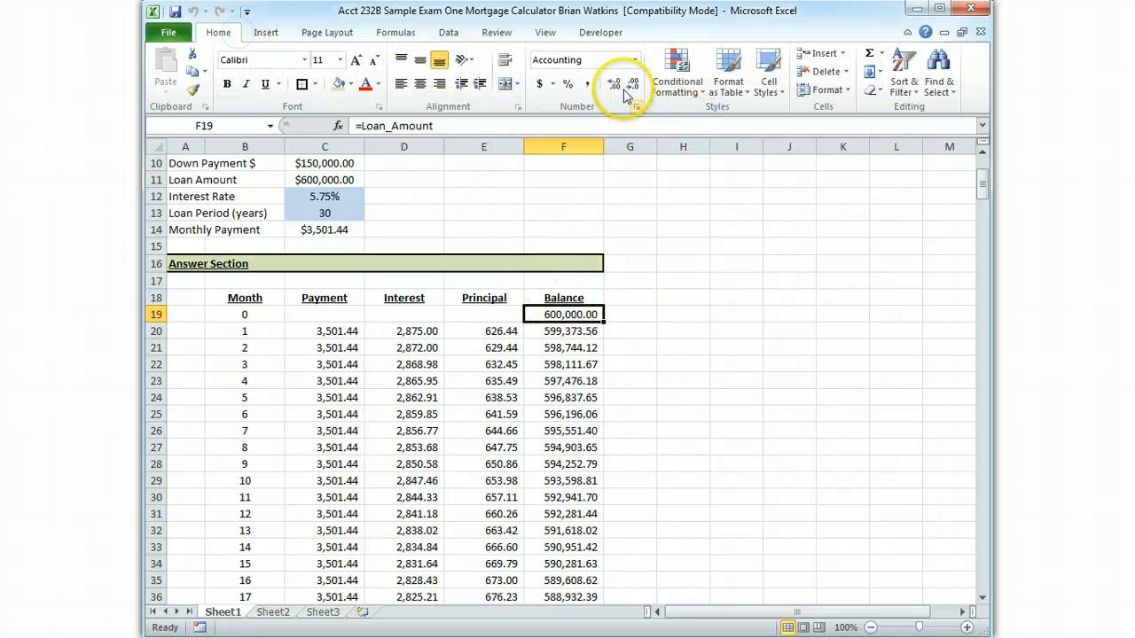
{"action": "left_click", "coordinate": [635, 59]}
{"action": "left_click", "coordinate": [625, 91]}
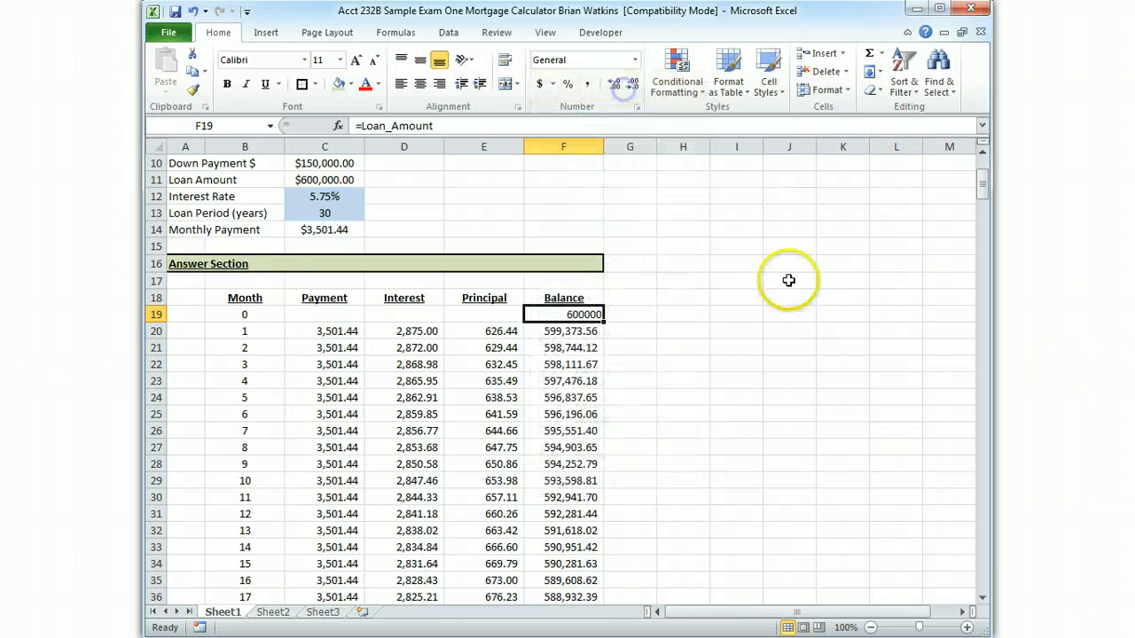
{"action": "left_click", "coordinate": [791, 249]}
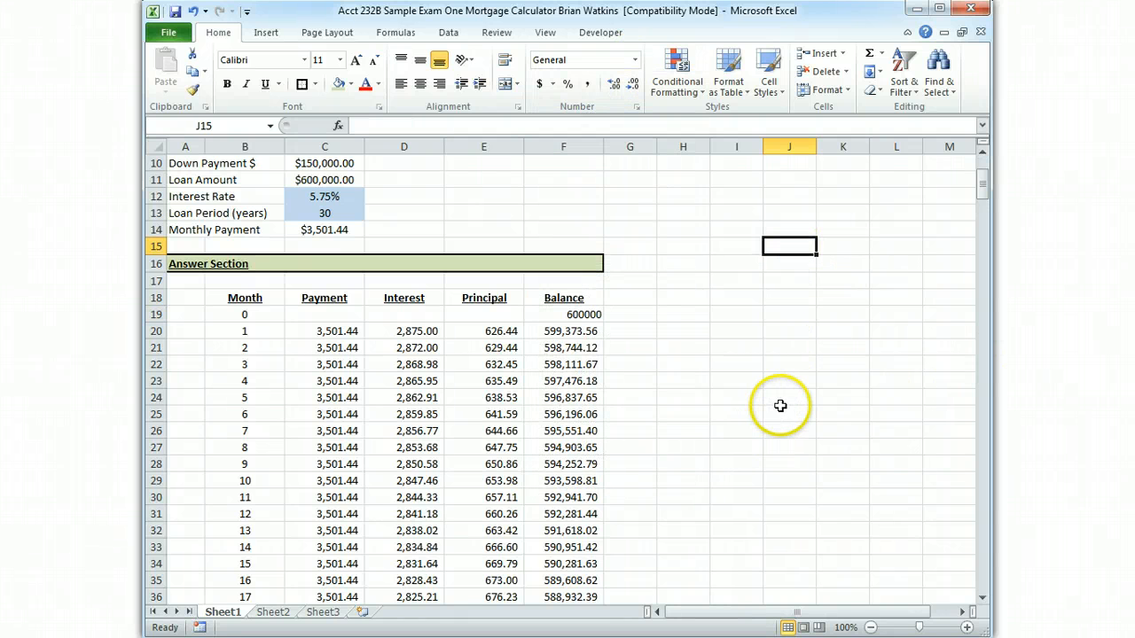
Apply Comma Style to the month 0 balance in F19 to match the other schedule amounts, and review the schedule
{"action": "left_click_drag", "start_coordinate": [316, 333], "coordinate": [549, 455]}
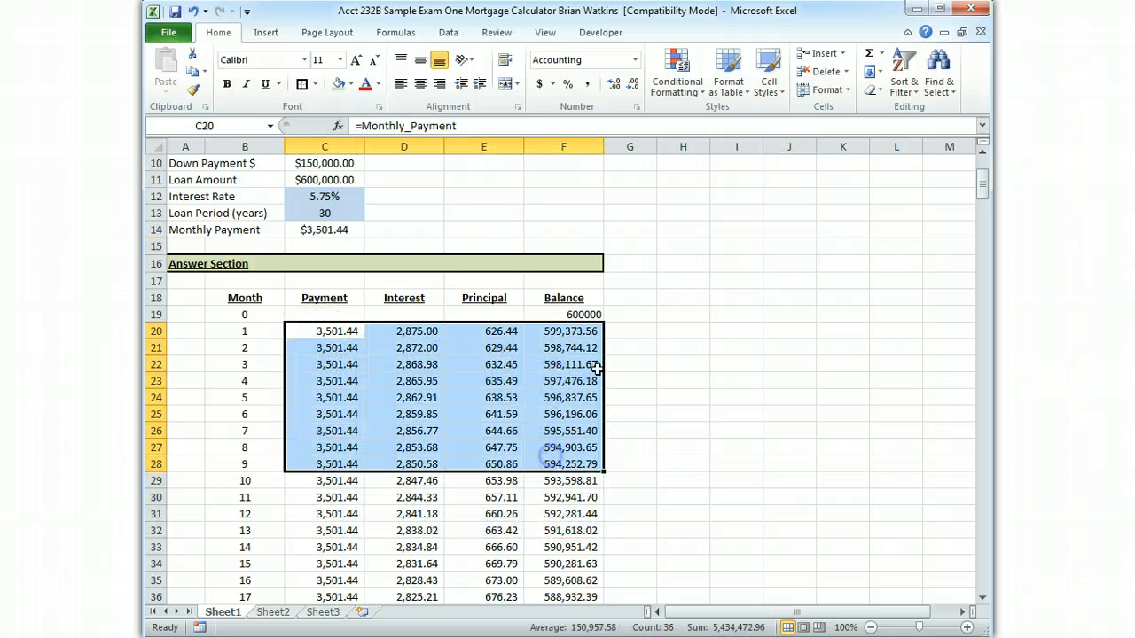
{"action": "left_click", "coordinate": [576, 315]}
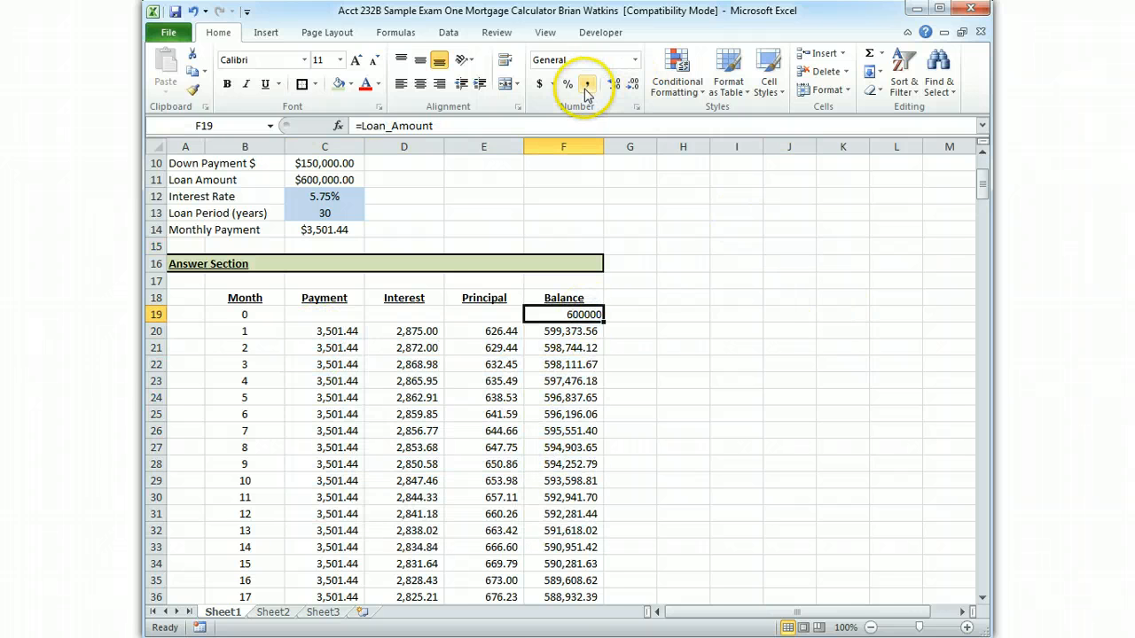
{"action": "scroll", "coordinate": [723, 488], "scroll_direction": "down", "scroll_amount": 9}
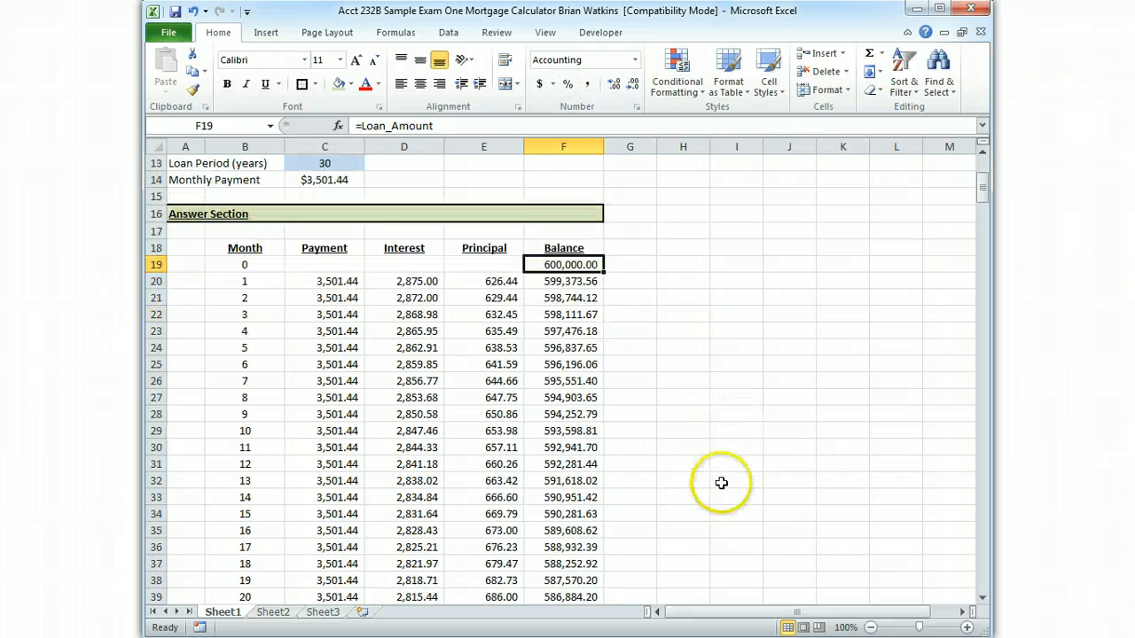
{"action": "scroll", "coordinate": [724, 489], "scroll_direction": "down", "scroll_amount": 8}
{"action": "scroll", "coordinate": [724, 492], "scroll_direction": "up", "scroll_amount": 20}
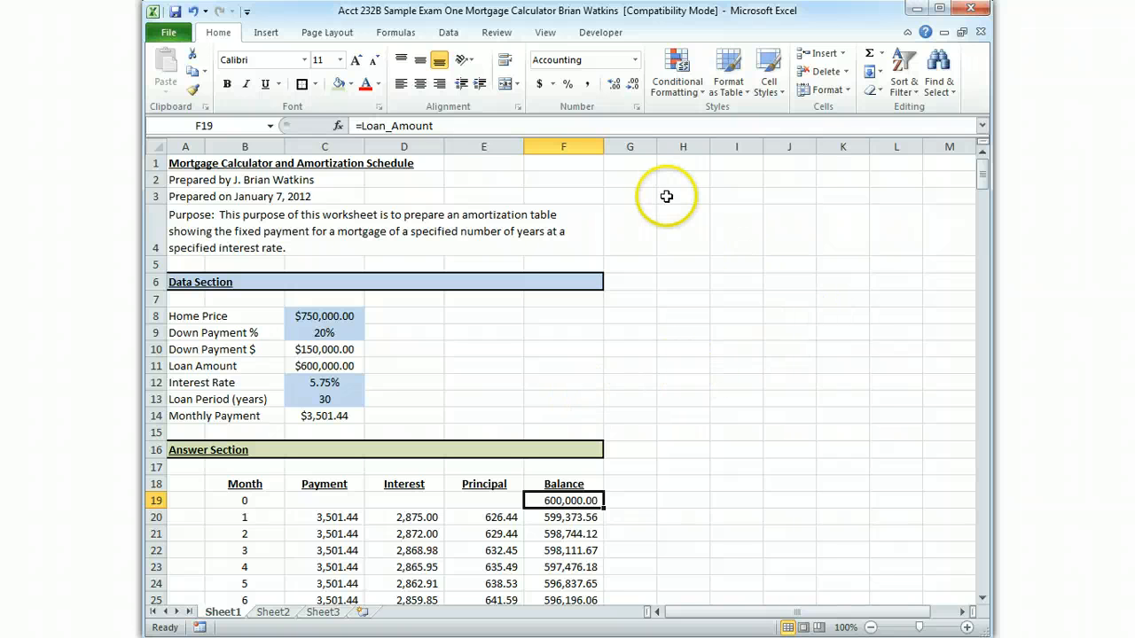
Add a custom footer with the file path and file name, &[Path]&[File], in its center section through Page Setup
{"action": "left_click", "coordinate": [349, 39]}
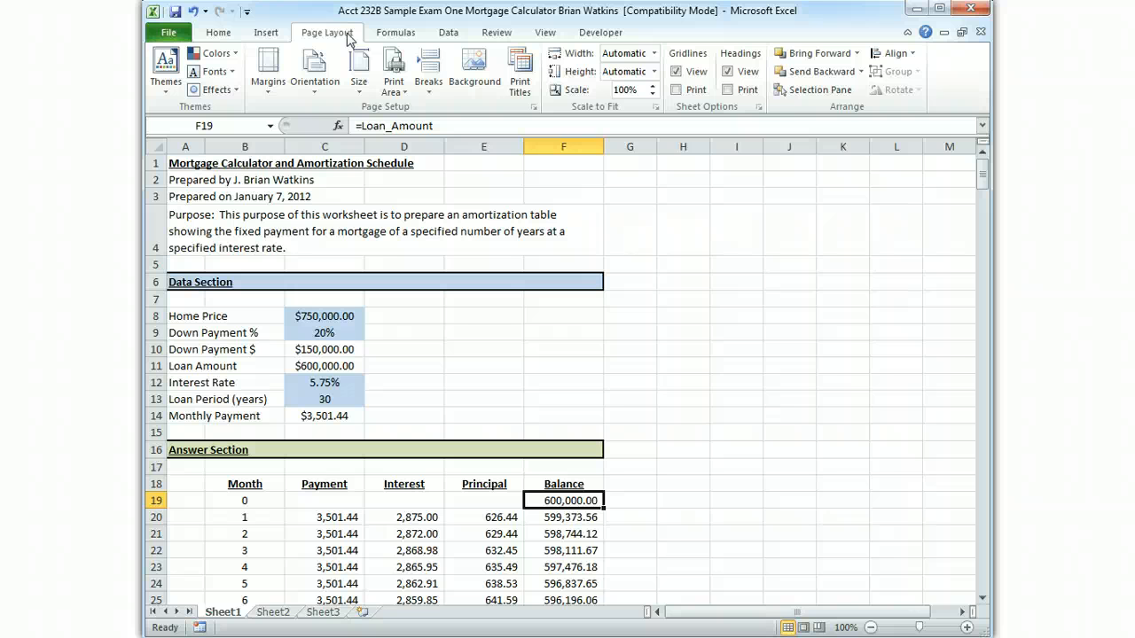
{"action": "left_click", "coordinate": [533, 108]}
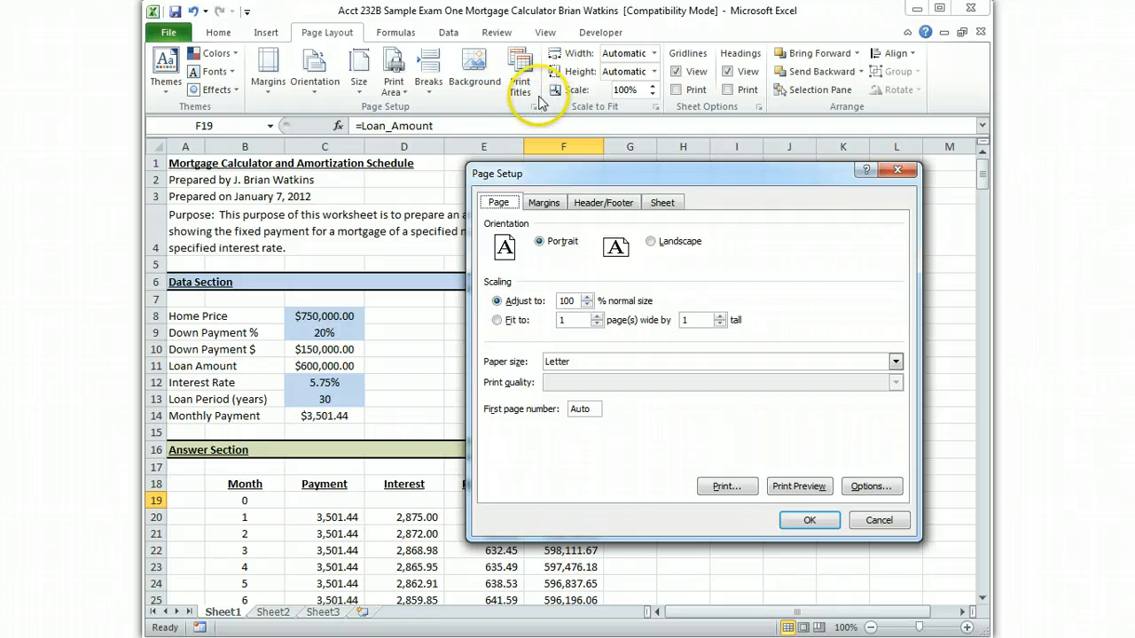
{"action": "left_click", "coordinate": [627, 211]}
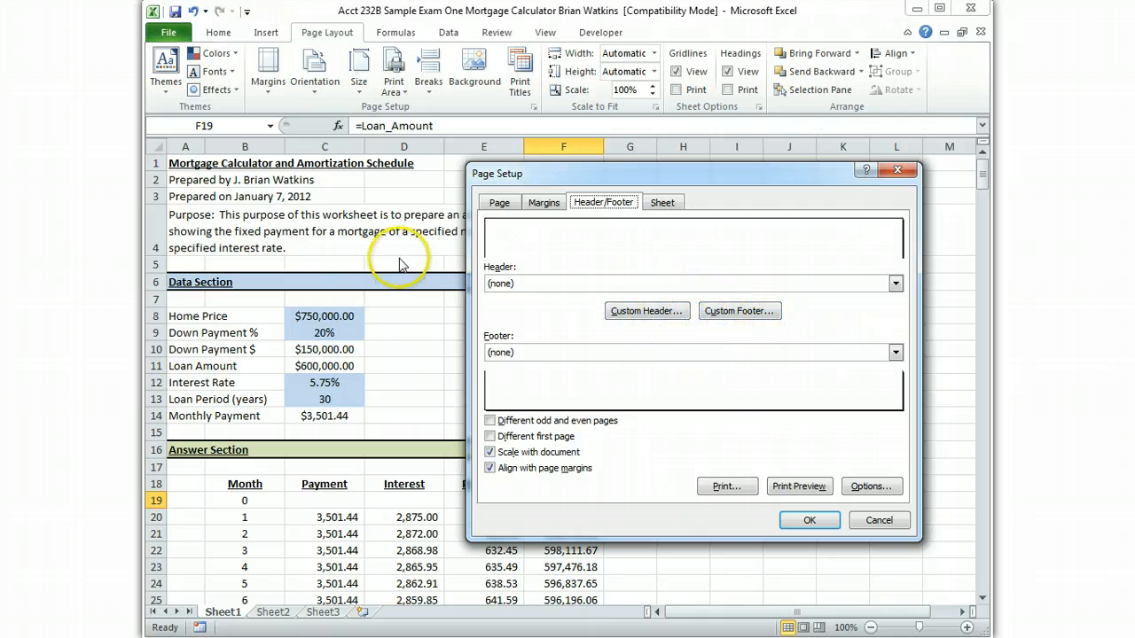
{"action": "left_click", "coordinate": [741, 312]}
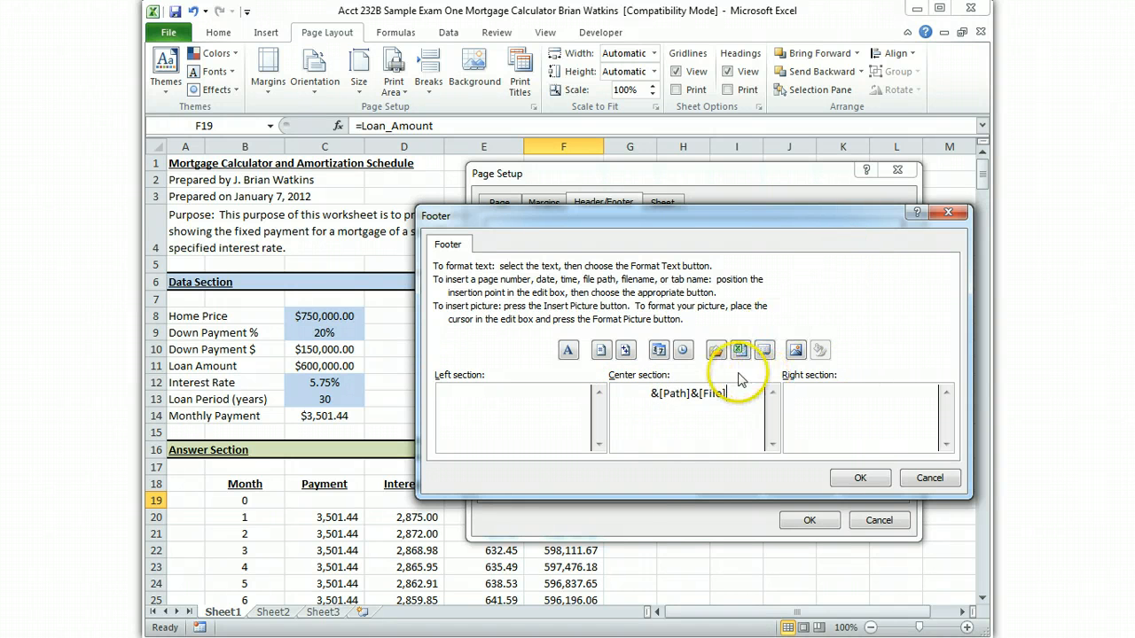
{"action": "left_click", "coordinate": [859, 478]}
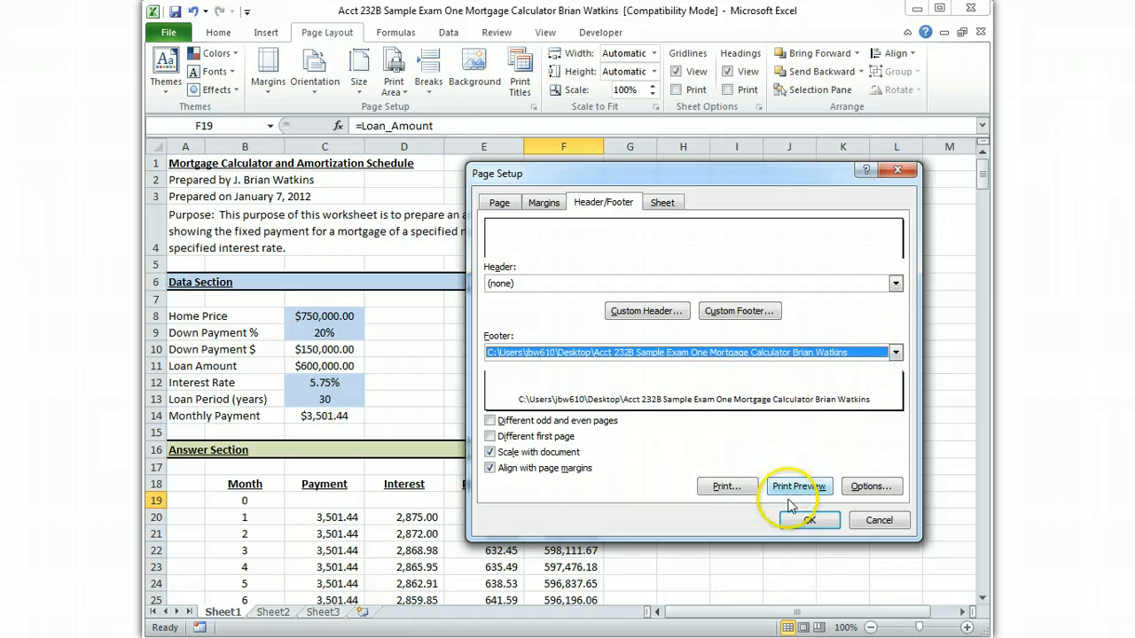
{"action": "left_click", "coordinate": [806, 523]}
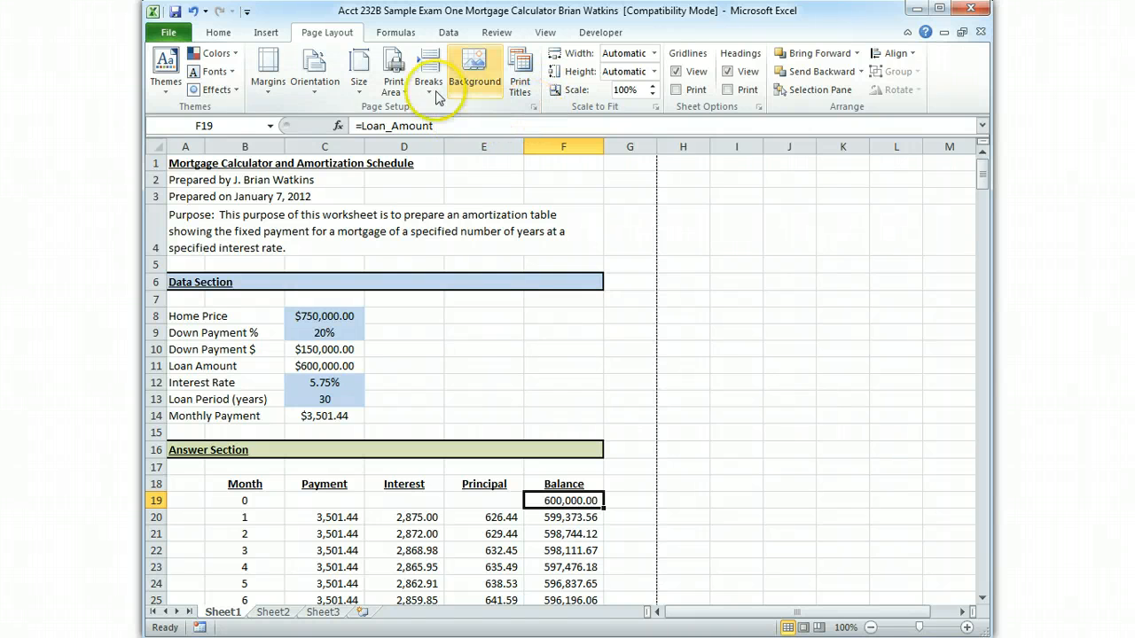
Examine the print preview of the worksheet with its footer, and return to the sheet
{"action": "left_click", "coordinate": [168, 32]}
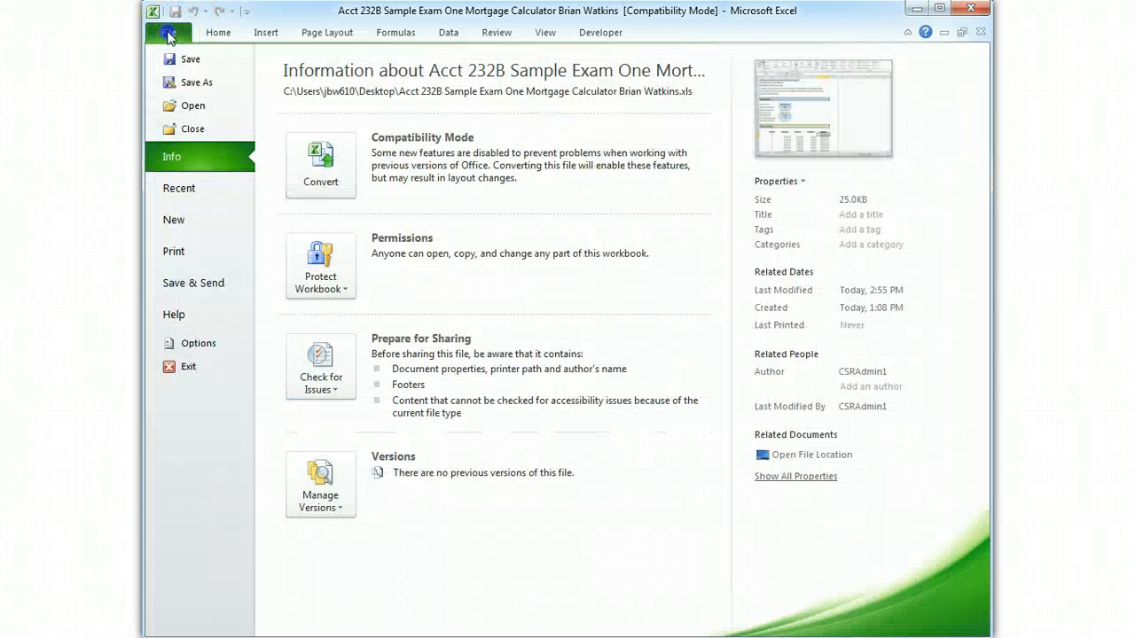
{"action": "left_click", "coordinate": [174, 252]}
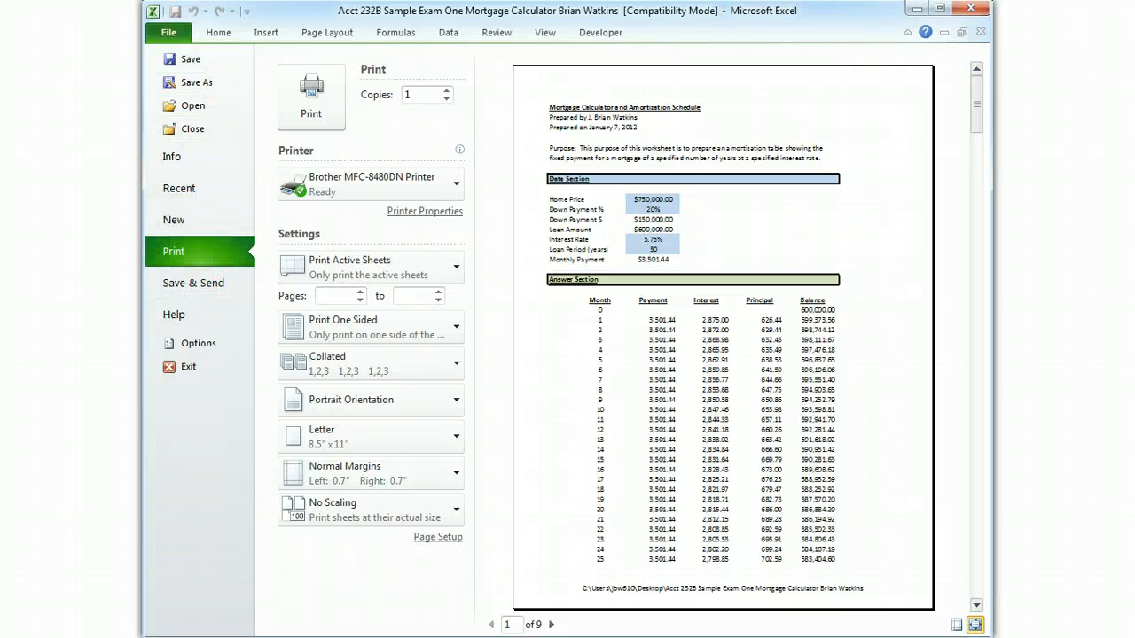
{"action": "left_click", "coordinate": [220, 32]}
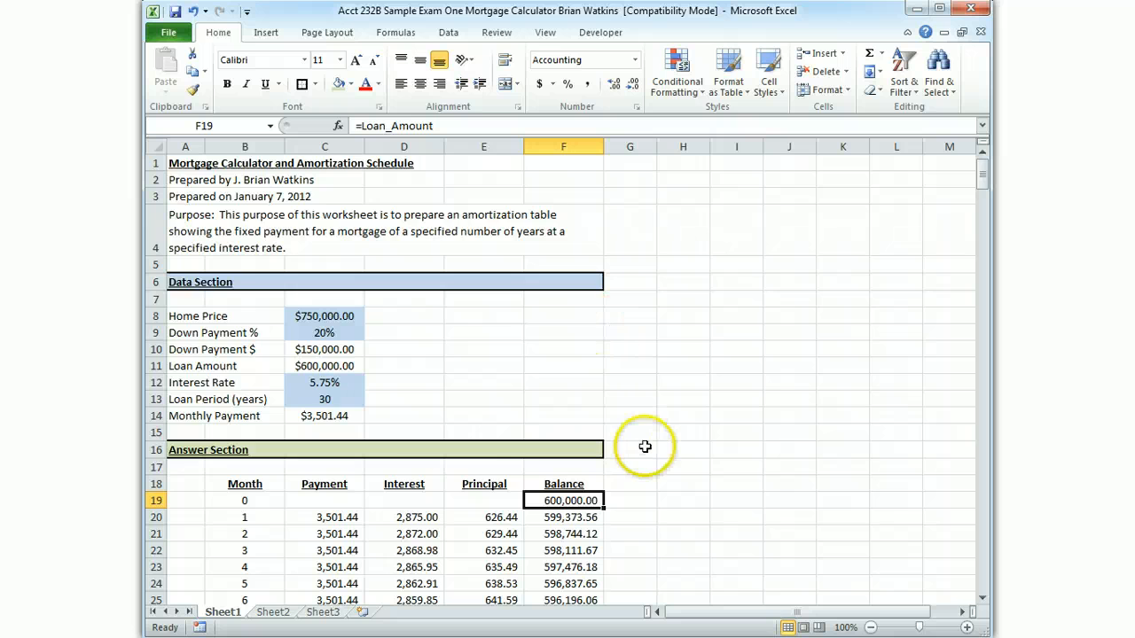
{"action": "scroll", "coordinate": [645, 457], "scroll_direction": "down", "scroll_amount": 4}
{"action": "scroll", "coordinate": [645, 456], "scroll_direction": "up", "scroll_amount": 4}
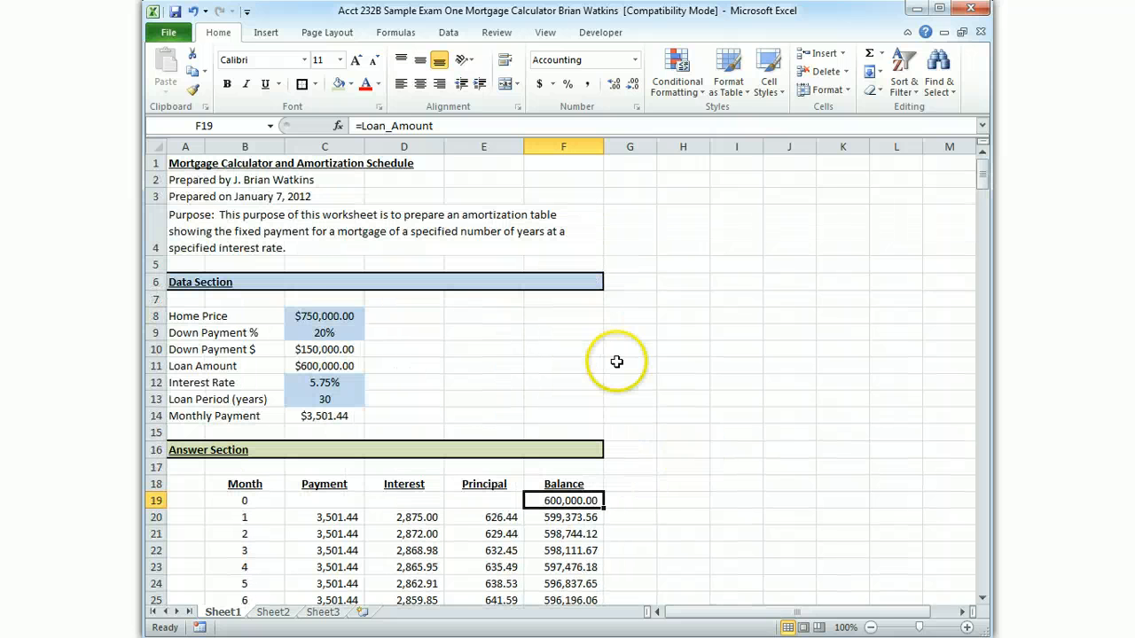
Set the Home Price in C8 to 1000000 and check the recalculated amortization schedule
{"action": "left_click", "coordinate": [314, 316]}
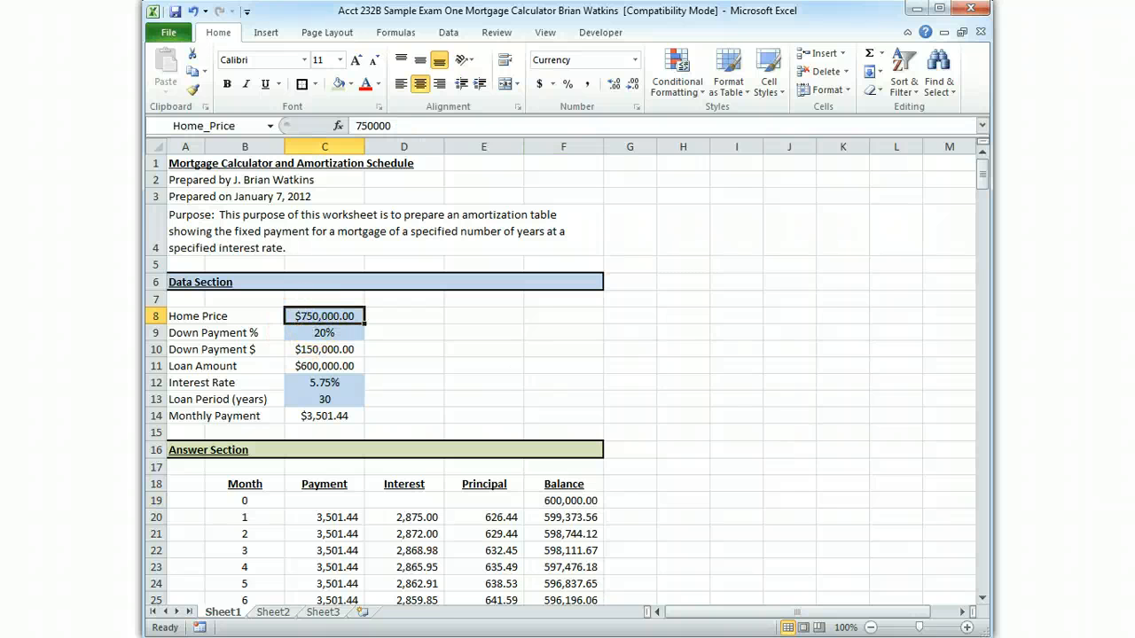
{"action": "type", "text": "1000000"}
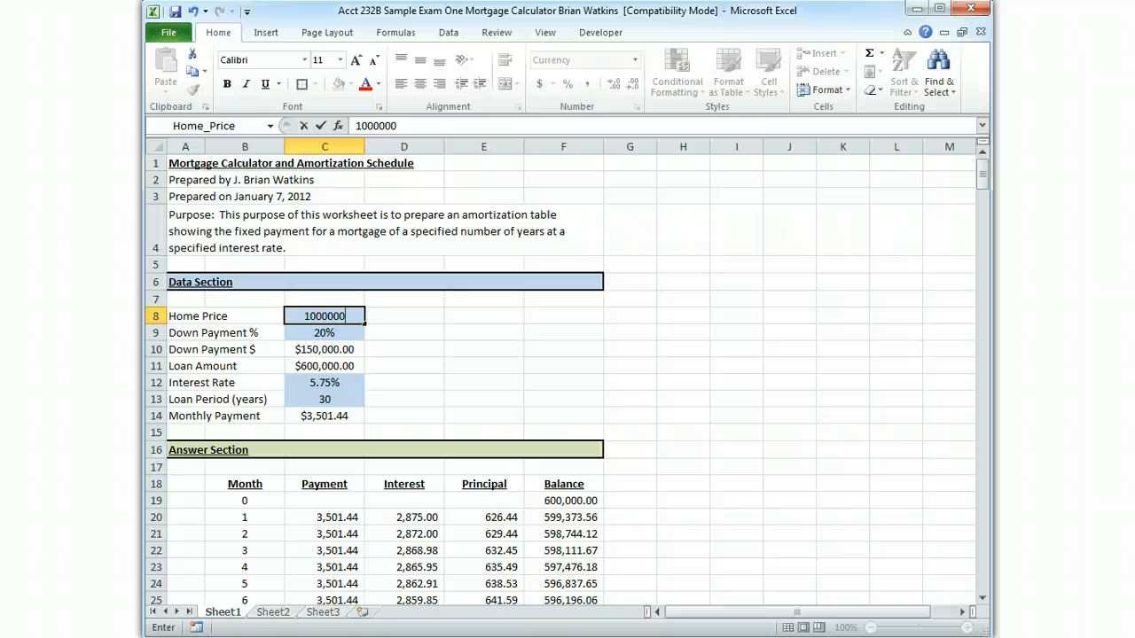
{"action": "key", "text": "Return"}
{"action": "scroll", "coordinate": [656, 457], "scroll_direction": "down", "scroll_amount": 17}
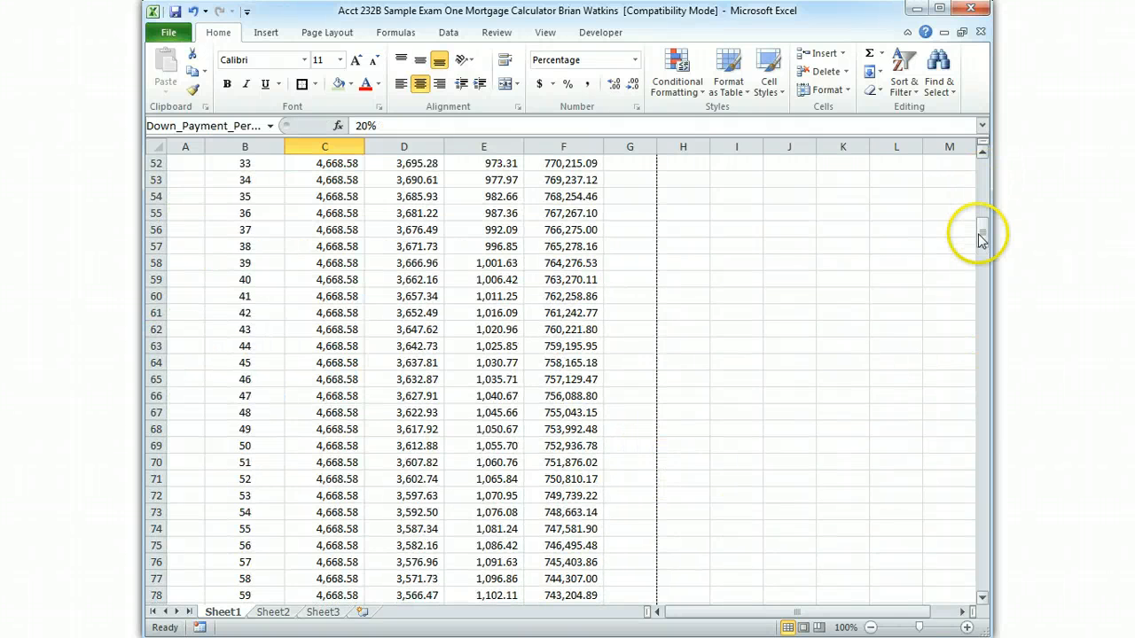
Set the Down Payment % in C9 to 30%
{"action": "left_click_drag", "start_coordinate": [982, 234], "coordinate": [984, 168]}
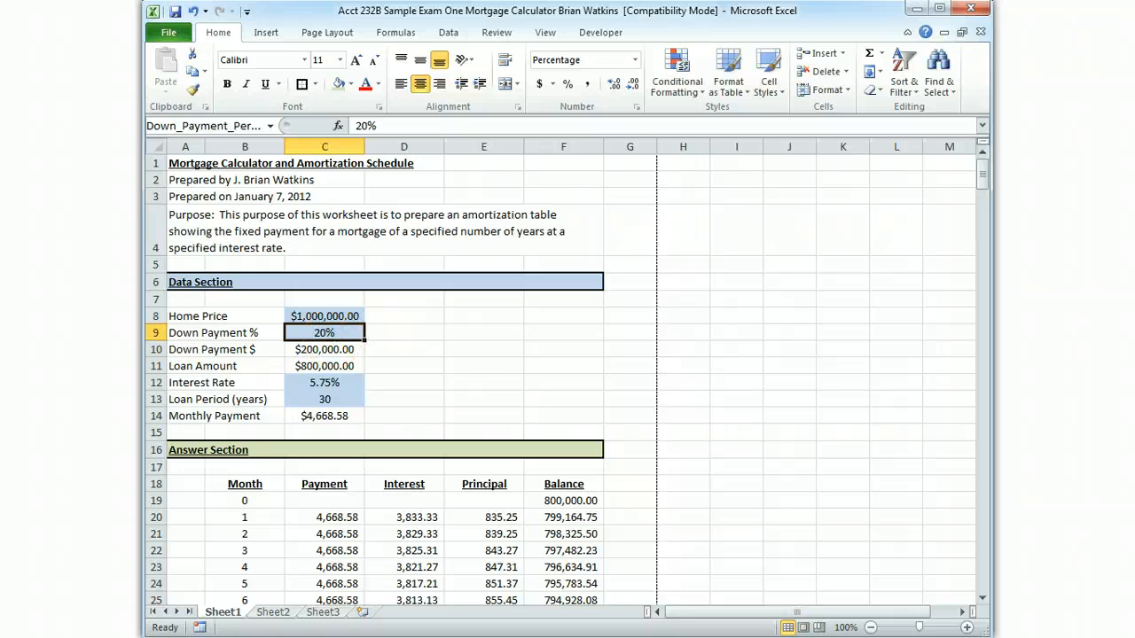
{"action": "type", "text": "3"}
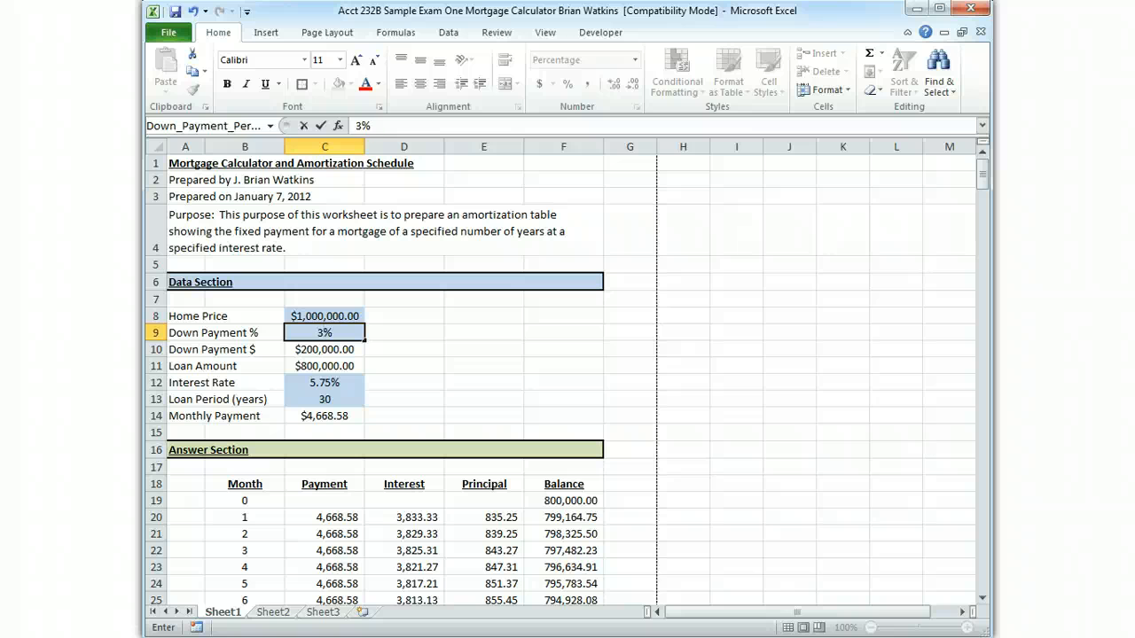
{"action": "key", "text": "Return"}
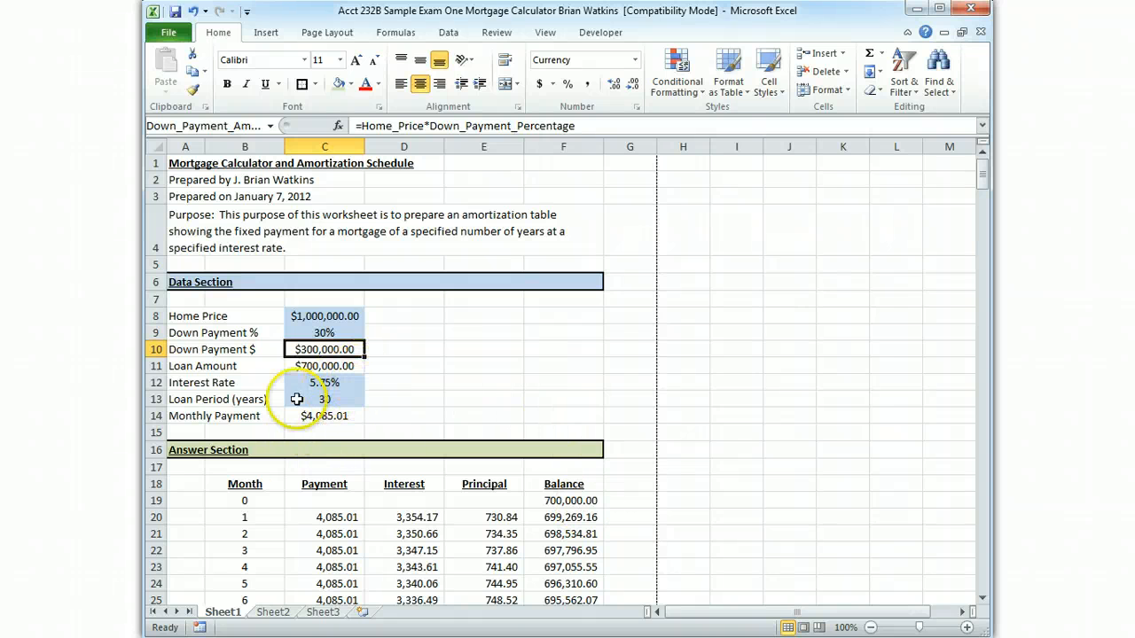
Set the Interest Rate in C12 to 8% and check the recalculated amortization schedule
{"action": "left_click", "coordinate": [329, 383]}
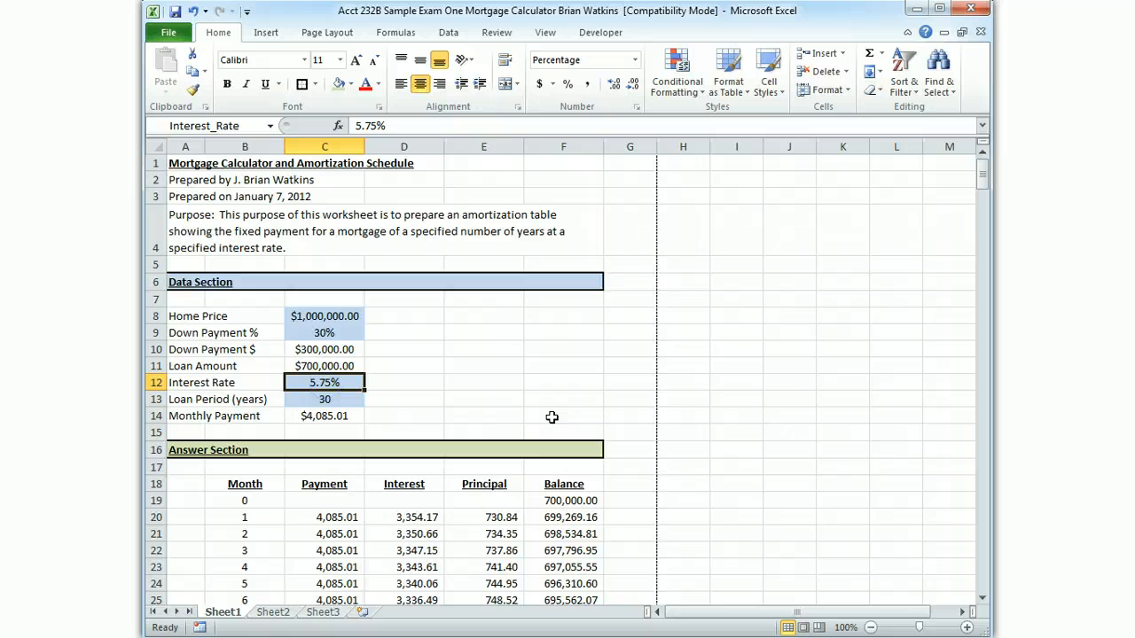
{"action": "type", "text": "8"}
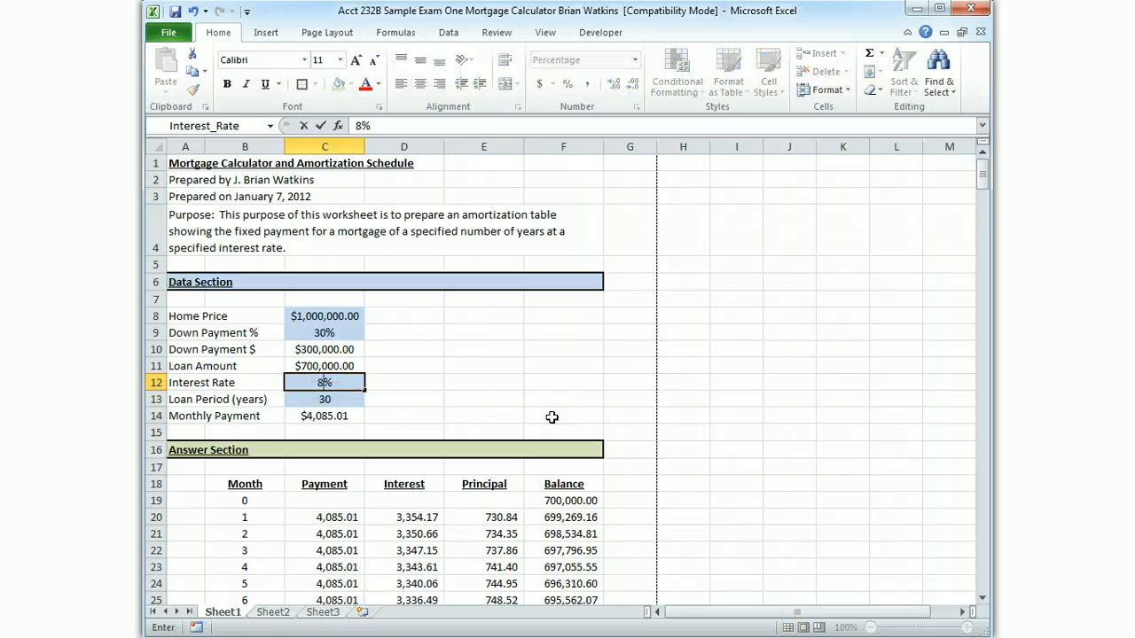
{"action": "key", "text": "Return"}
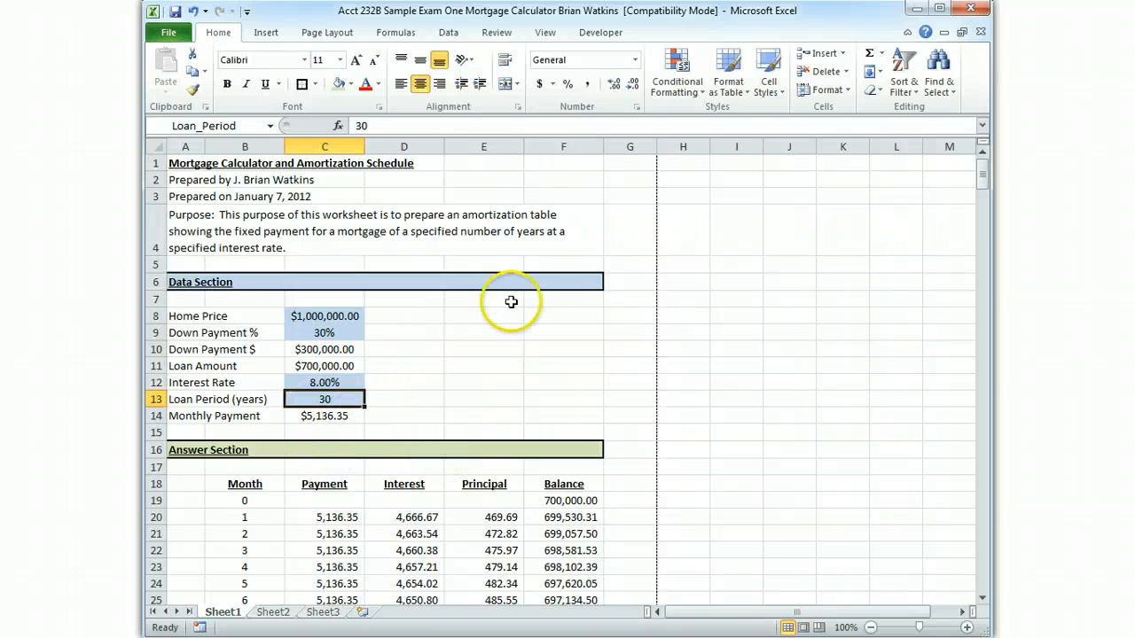
{"action": "scroll", "coordinate": [567, 368], "scroll_direction": "down", "scroll_amount": 5}
{"action": "scroll", "coordinate": [577, 369], "scroll_direction": "up", "scroll_amount": 5}
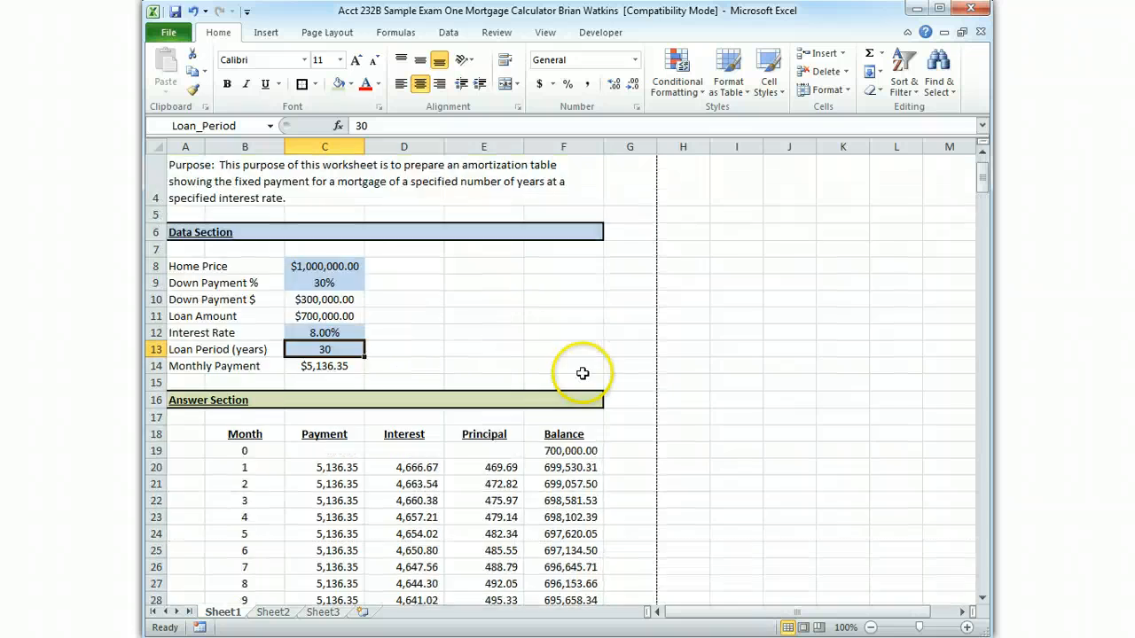
{"action": "scroll", "coordinate": [613, 455], "scroll_direction": "down", "scroll_amount": 6}
{"action": "scroll", "coordinate": [612, 455], "scroll_direction": "down", "scroll_amount": 8}
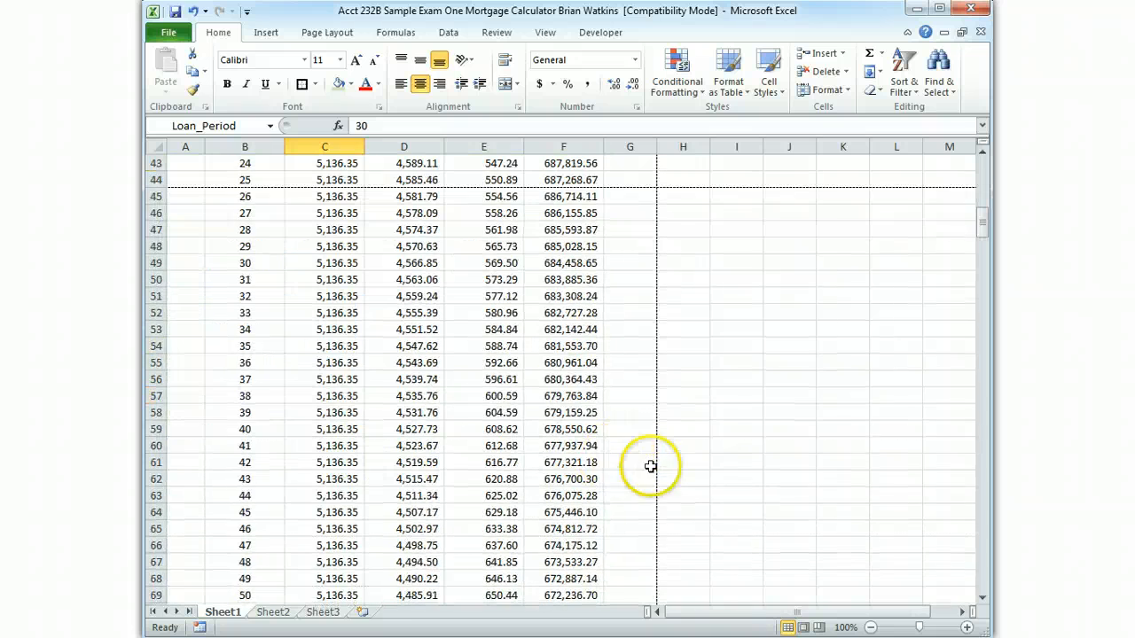
{"action": "left_click_drag", "start_coordinate": [979, 232], "coordinate": [975, 160]}
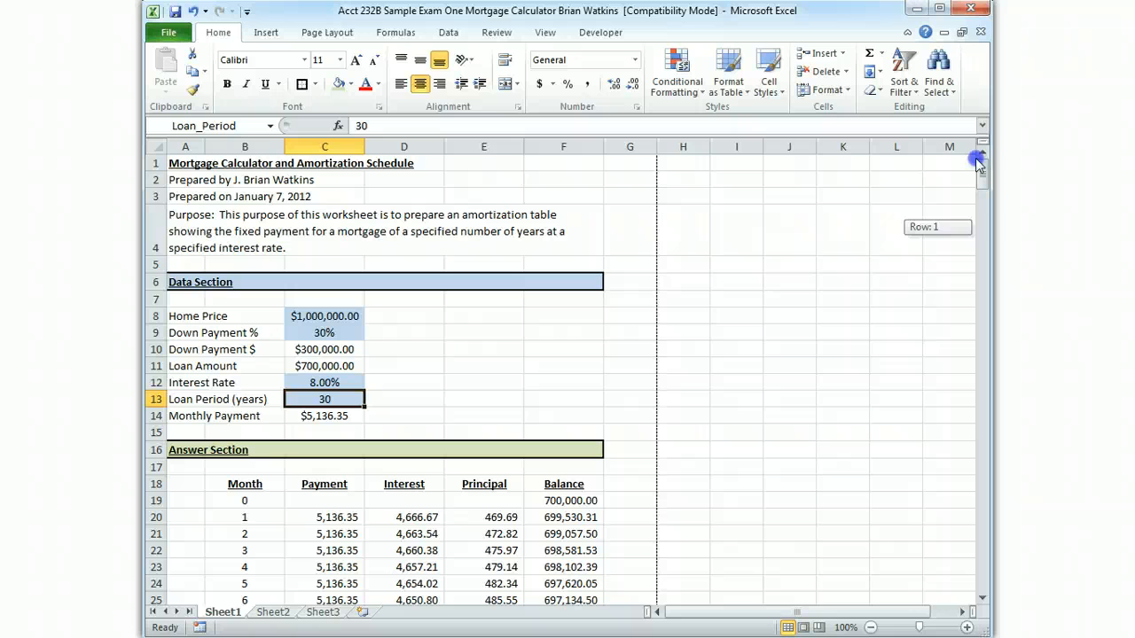
Set the Down Payment % in C9 to 0%
{"action": "left_click", "coordinate": [310, 316]}
{"action": "left_click", "coordinate": [323, 335]}
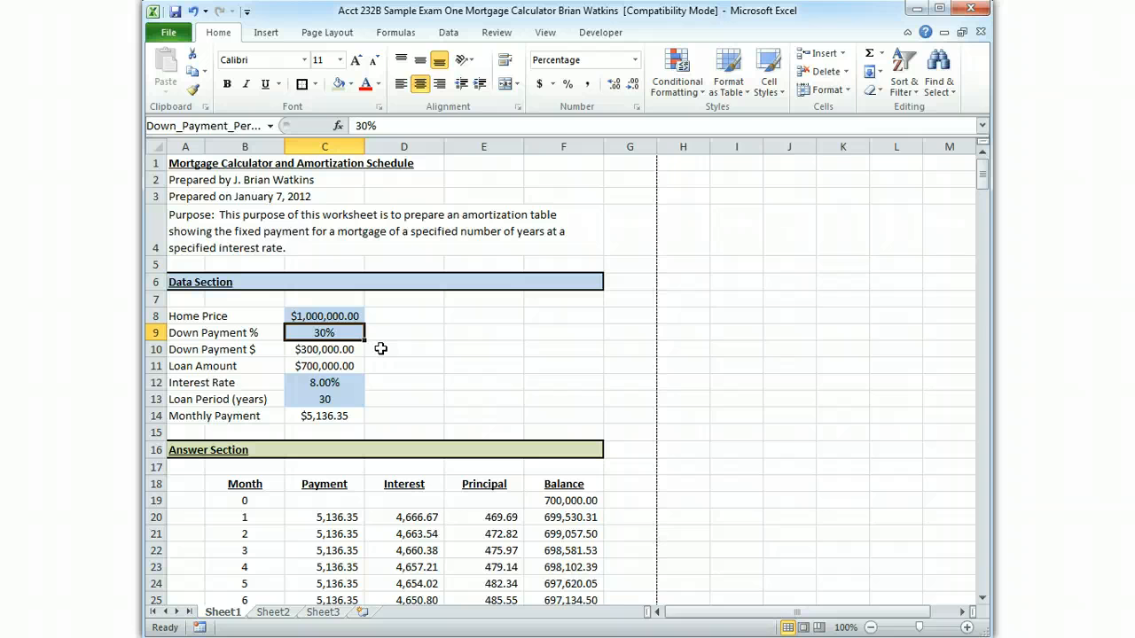
{"action": "type", "text": "0"}
{"action": "key", "text": "Return"}
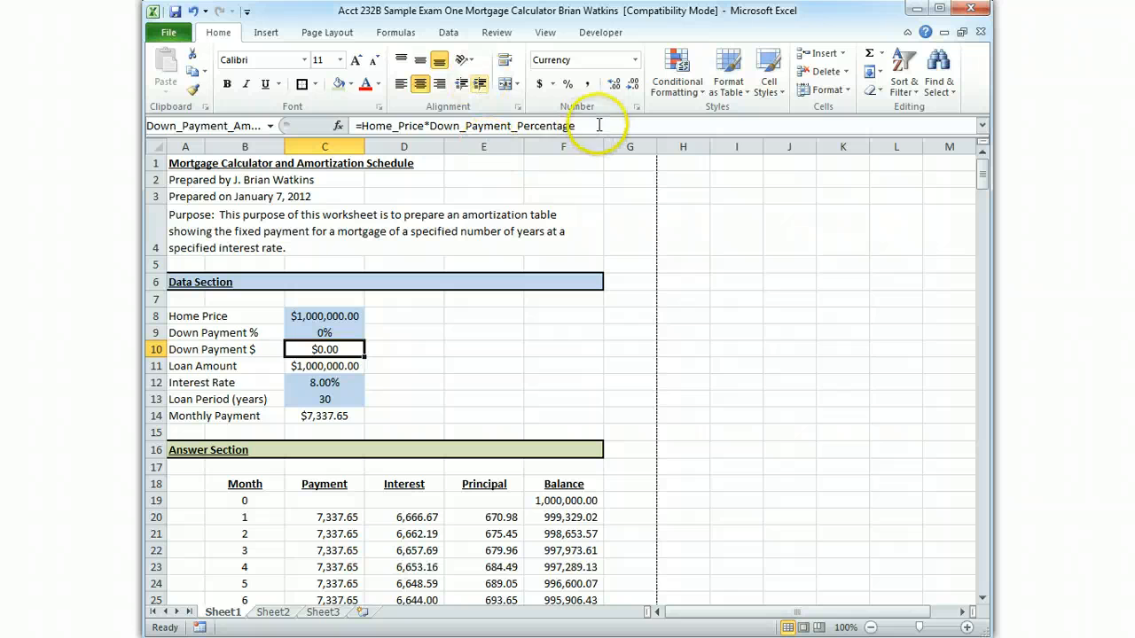
Examine the named-cell formula for Down Payment $ in C10, and leave the cell without changing it
{"action": "left_click_drag", "start_coordinate": [575, 126], "coordinate": [339, 118]}
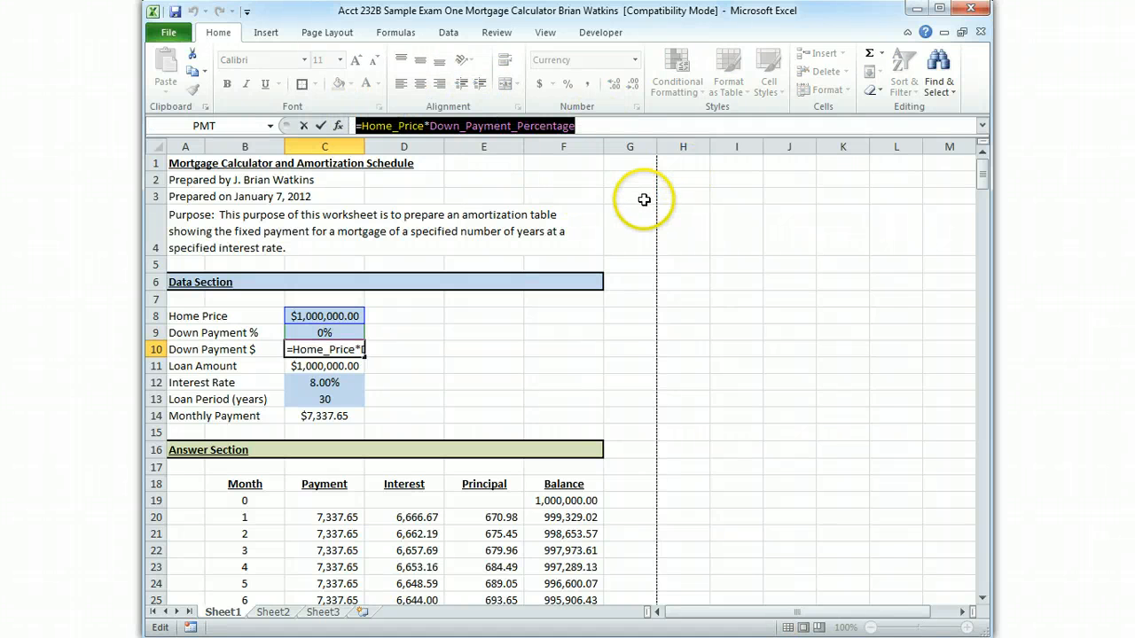
{"action": "left_click", "coordinate": [646, 199]}
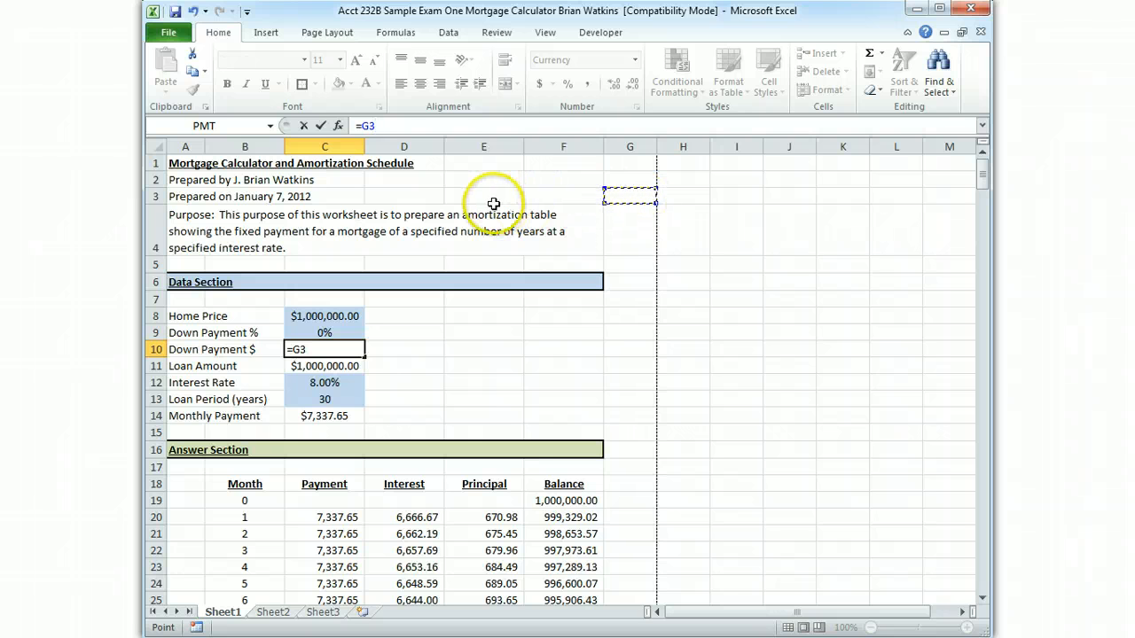
{"action": "key", "text": "Escape"}
{"action": "left_click", "coordinate": [434, 396]}
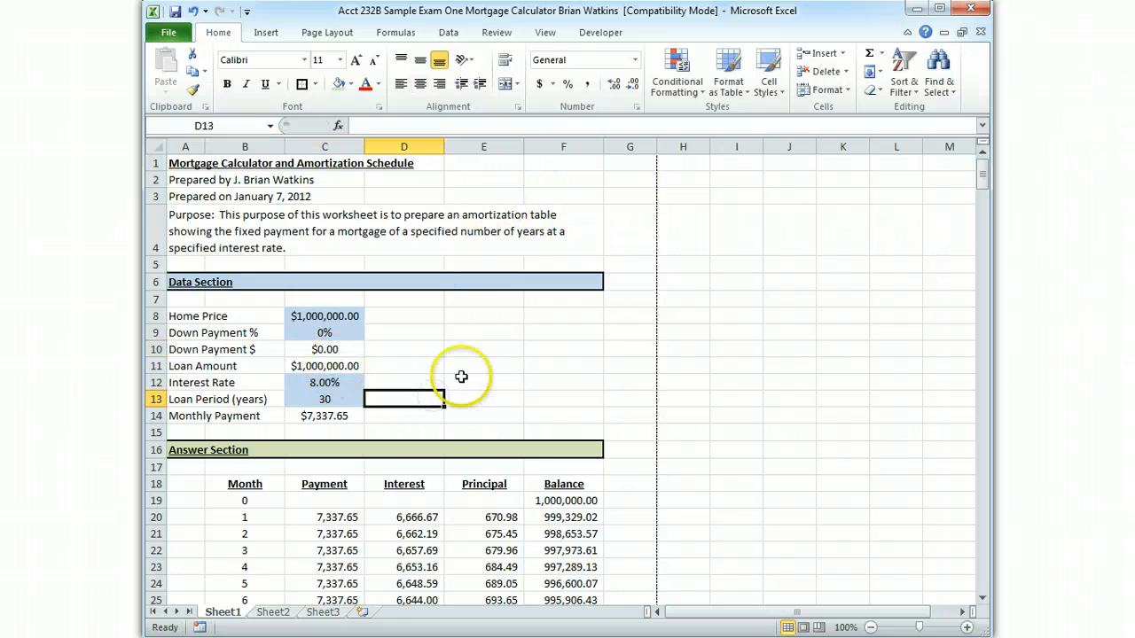
{"action": "scroll", "coordinate": [536, 496], "scroll_direction": "down", "scroll_amount": 2}
{"action": "scroll", "coordinate": [553, 357], "scroll_direction": "up", "scroll_amount": 2}
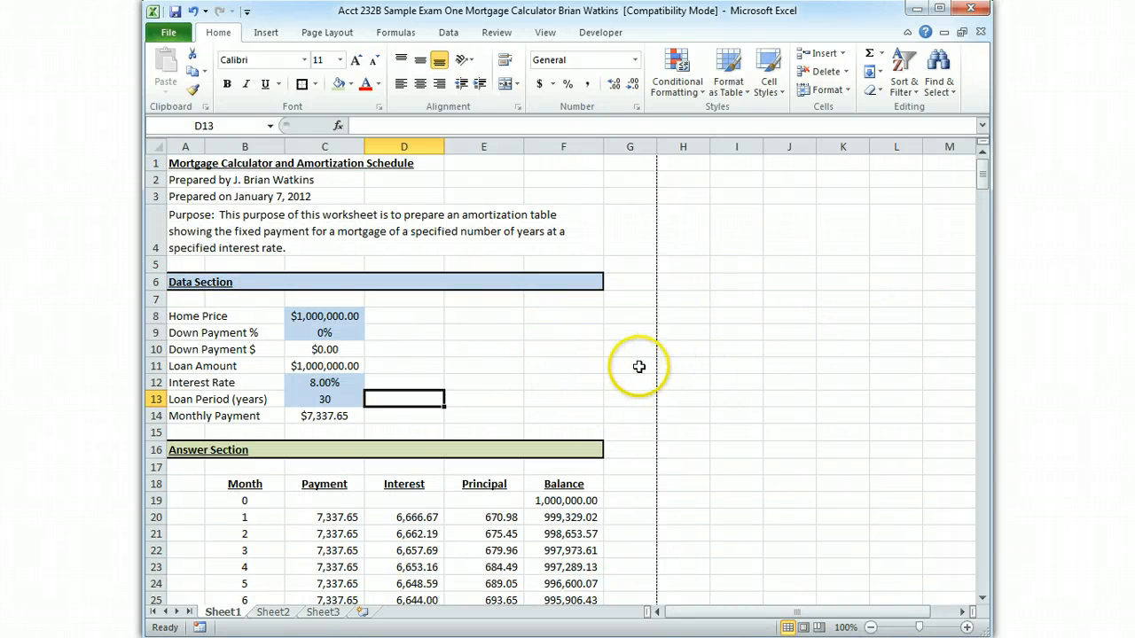
{"action": "mouse_move", "coordinate": [984, 174]}
{"action": "left_mouse_down"}
{"action": "mouse_move", "coordinate": [982, 208]}
{"action": "mouse_move", "coordinate": [982, 180]}
{"action": "left_mouse_up"}
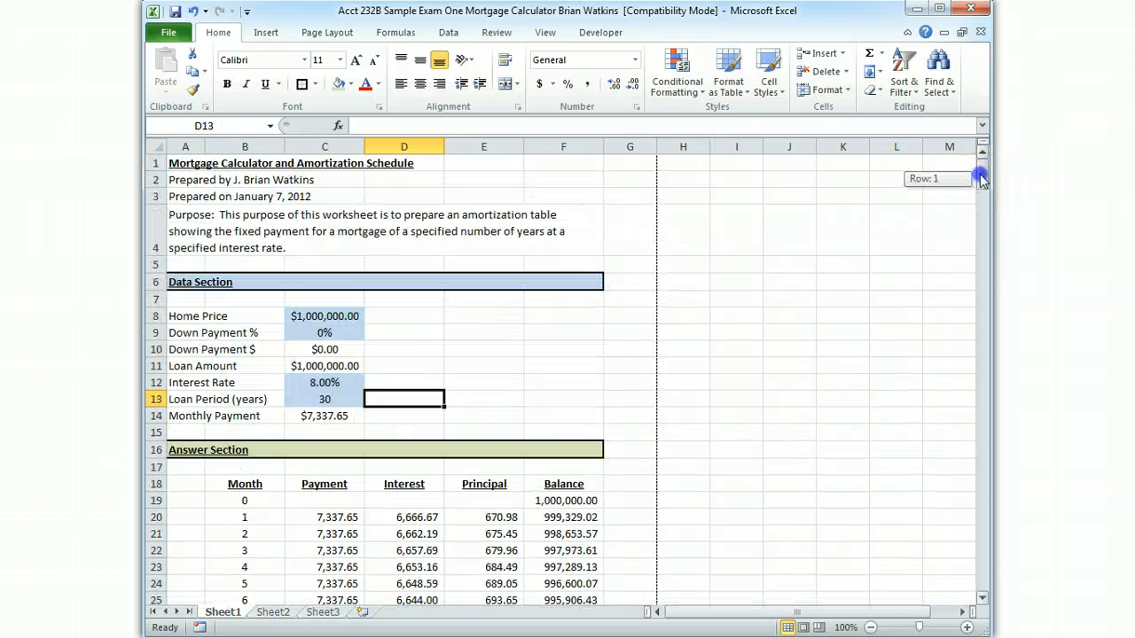